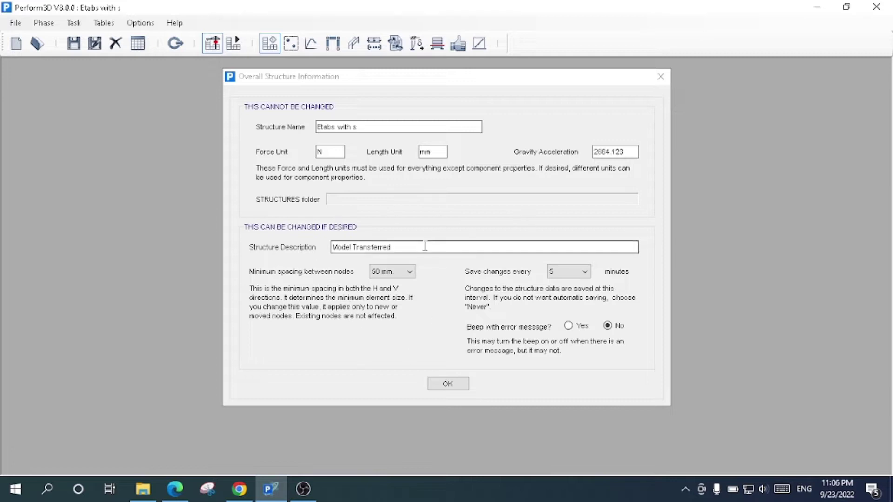
# Open the existing structure "Etabs with s" from the recent structures
pyautogui.moveTo(402, 248); pyautogui.dragTo(334, 241)
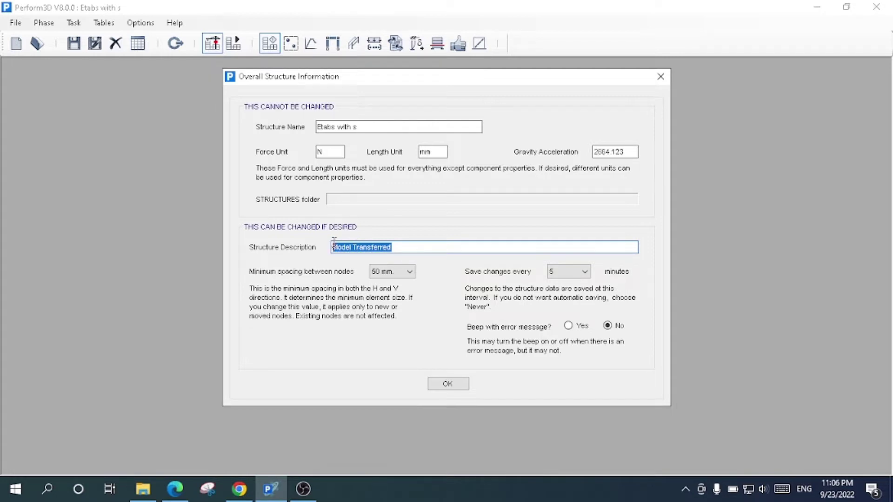
pyautogui.click(215, 51)
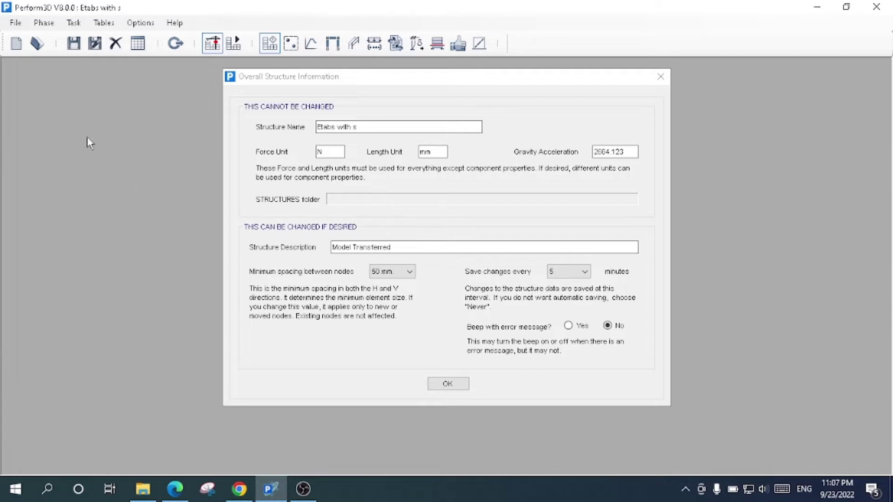
pyautogui.click(37, 45)
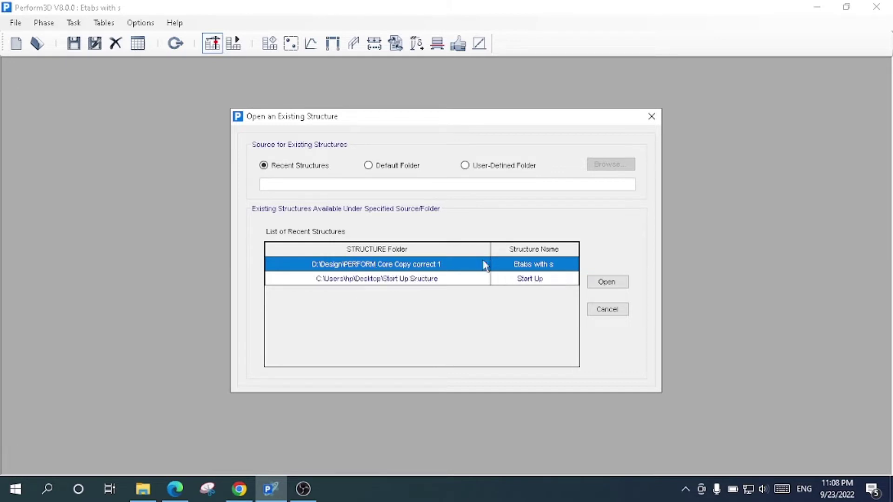
pyautogui.click(603, 286)
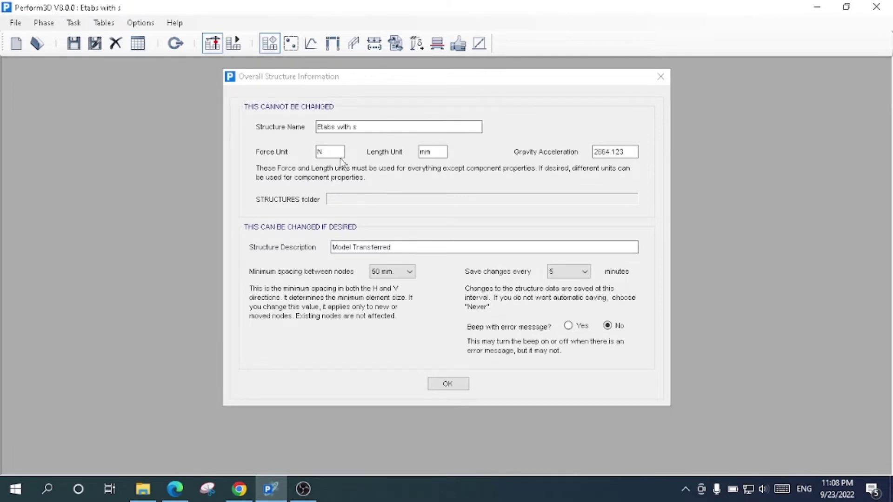
# Review the structure name, description, minimum node spacing choices and automatic saving intervals in the overall structure information
pyautogui.moveTo(359, 129); pyautogui.dragTo(302, 118)
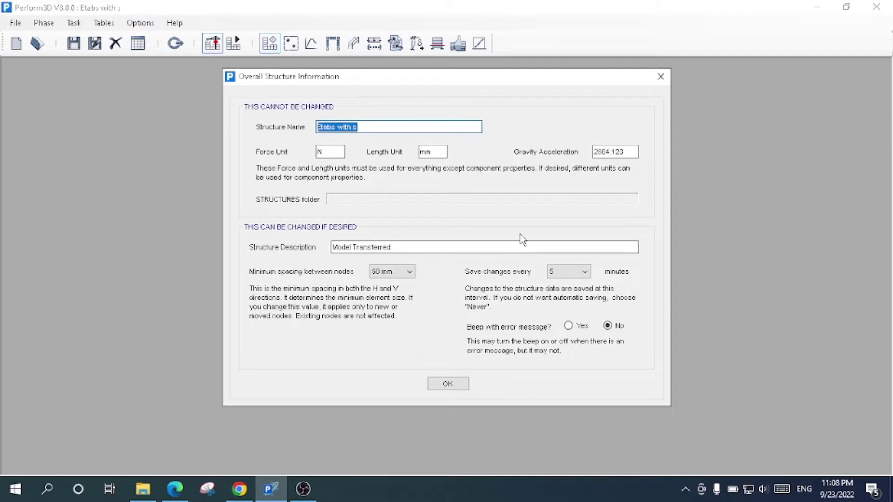
pyautogui.moveTo(397, 247); pyautogui.dragTo(333, 246)
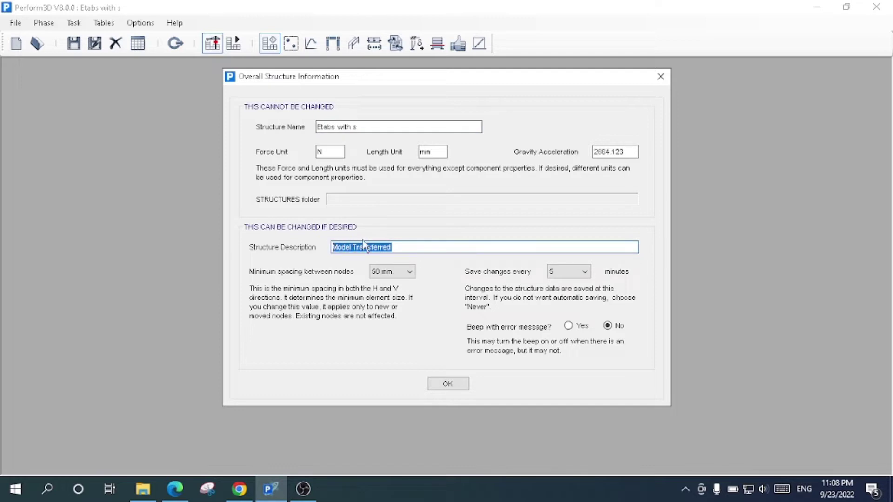
pyautogui.click(406, 272)
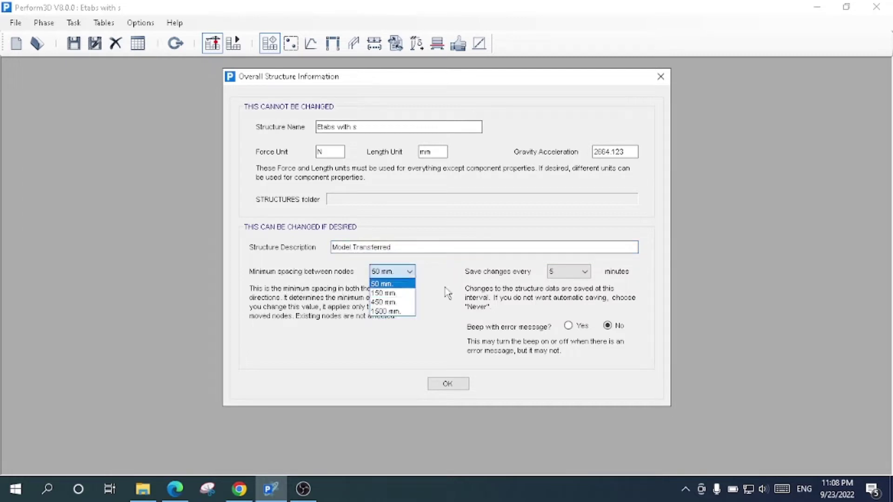
pyautogui.click(575, 278)
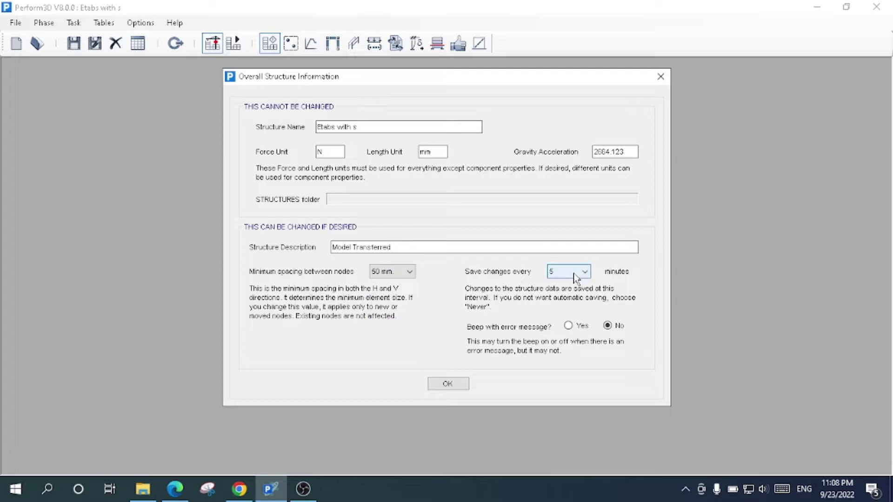
pyautogui.click(576, 277)
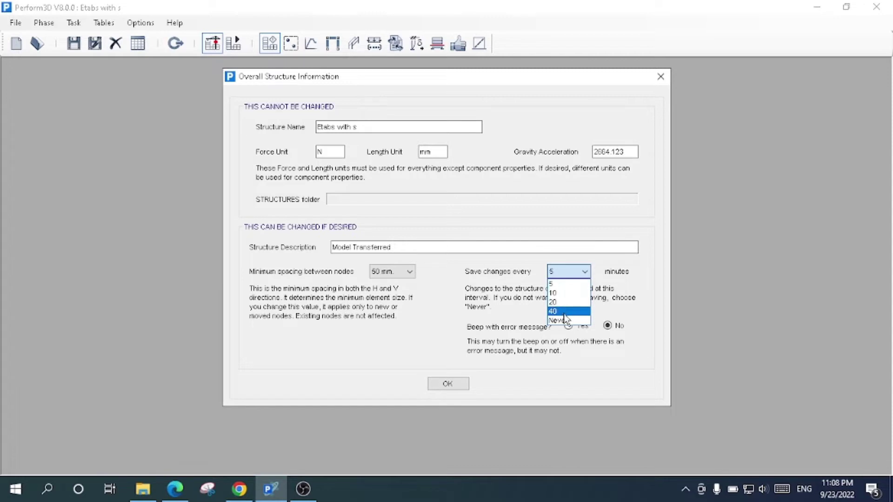
pyautogui.click(559, 207)
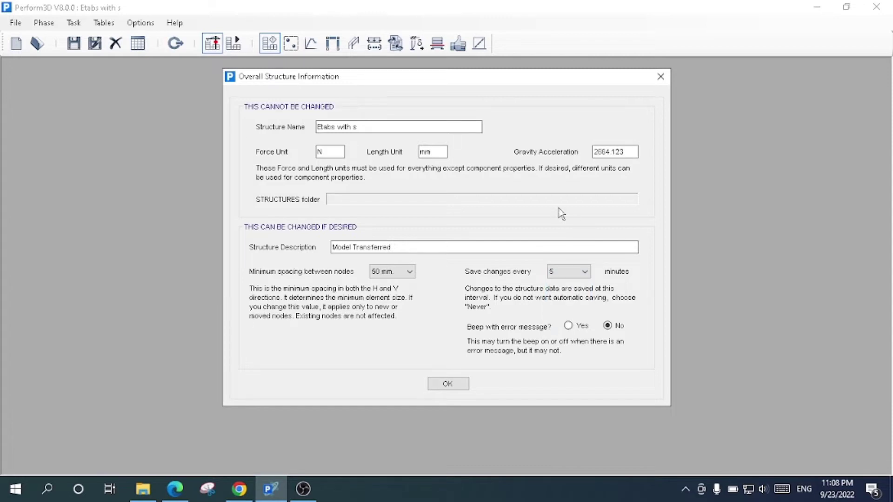
# Accept the overall structure information unchanged and open the Nodes task of the modeling phase, rechecking the overall information
pyautogui.click(447, 386)
pyautogui.click(212, 45)
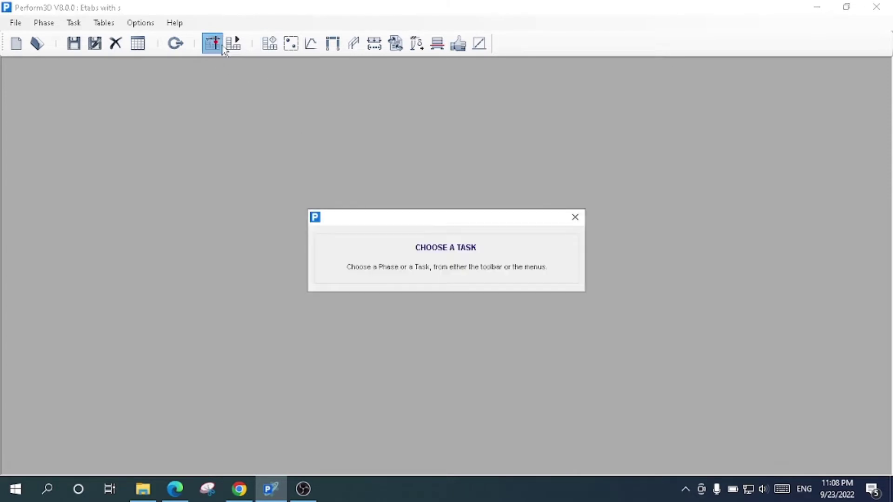
pyautogui.click(291, 45)
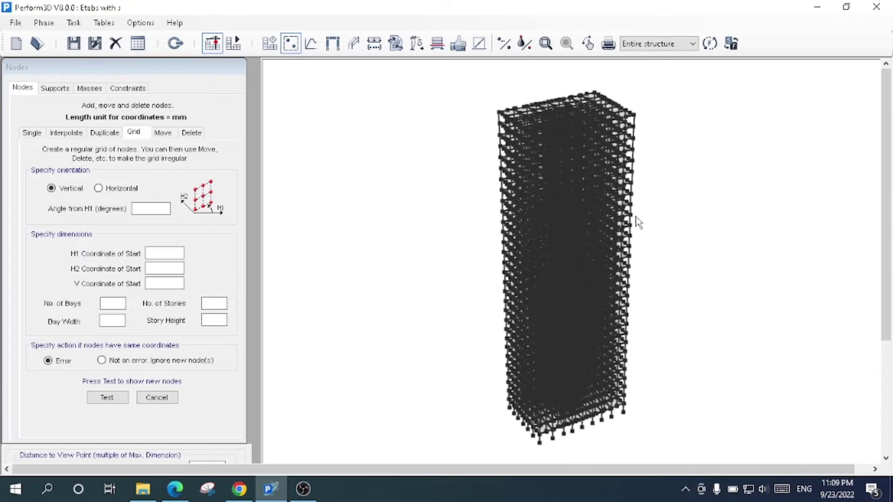
pyautogui.click(269, 47)
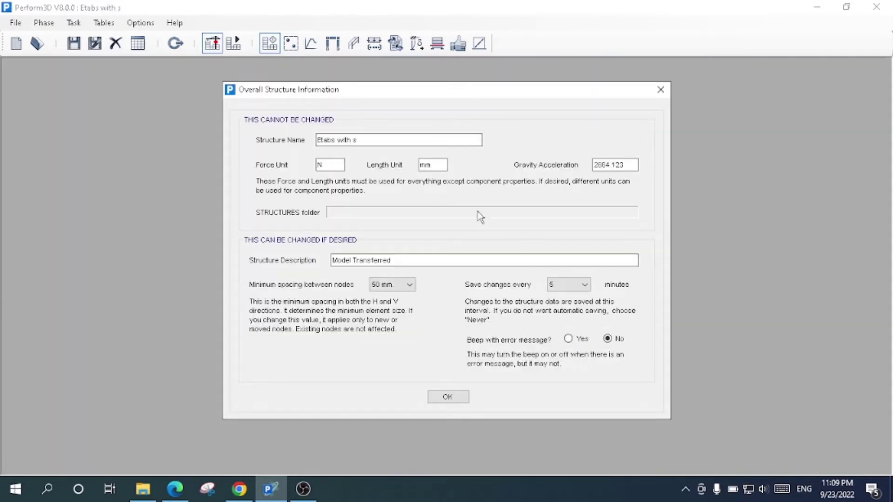
pyautogui.click(290, 45)
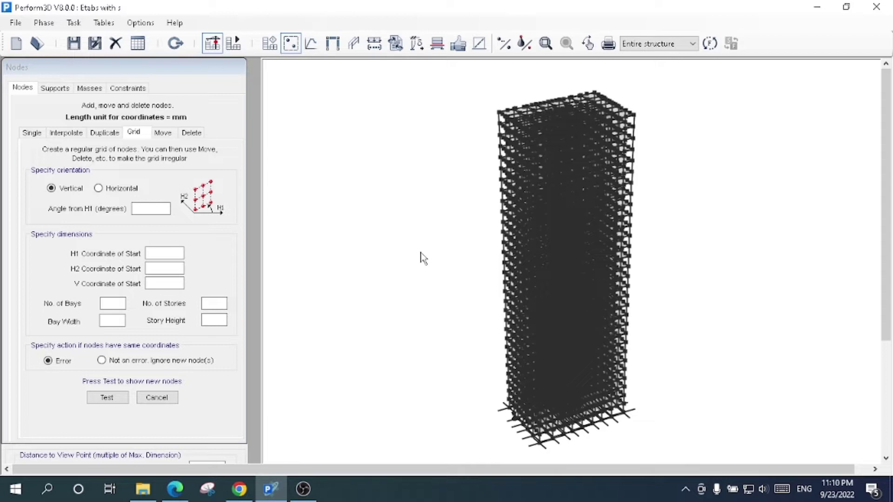
# Examine the node, support, mass and constraint definitions of the transferred model
pyautogui.click(29, 93)
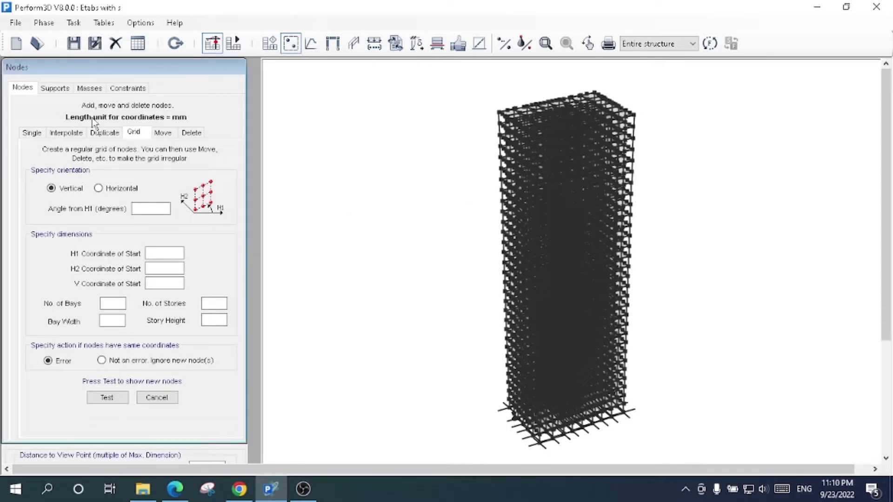
pyautogui.click(53, 89)
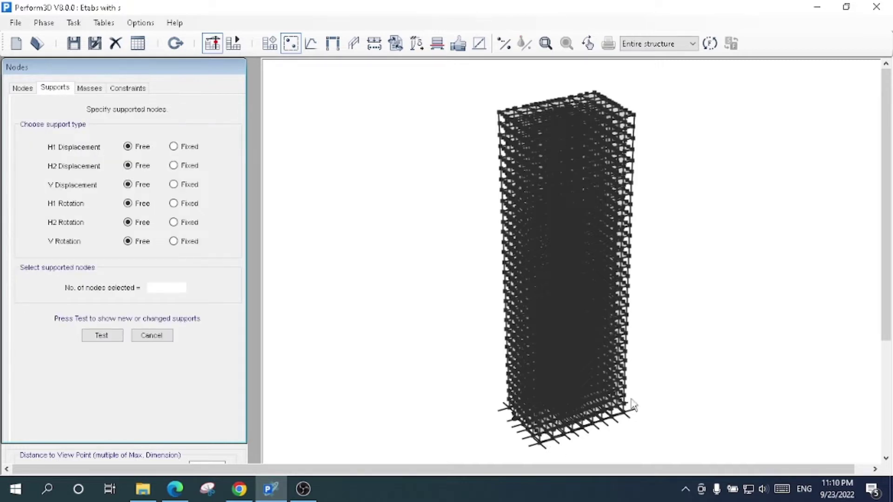
pyautogui.click(86, 88)
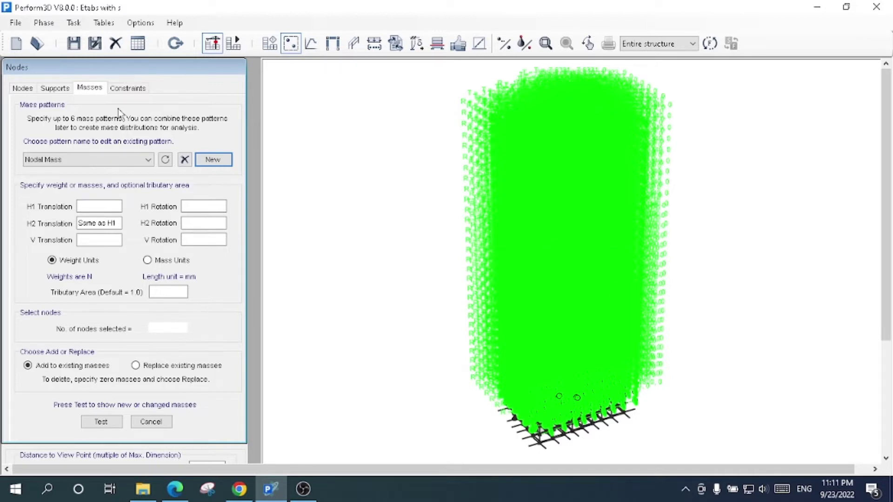
pyautogui.click(133, 88)
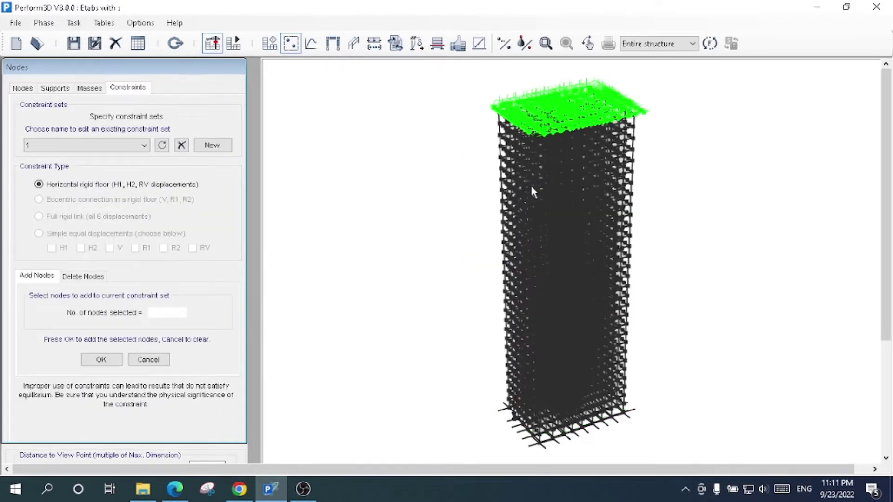
# Display the horizontal rigid floor constraint sets 2, 5, 14 and 20 on the model one after another
pyautogui.click(122, 146)
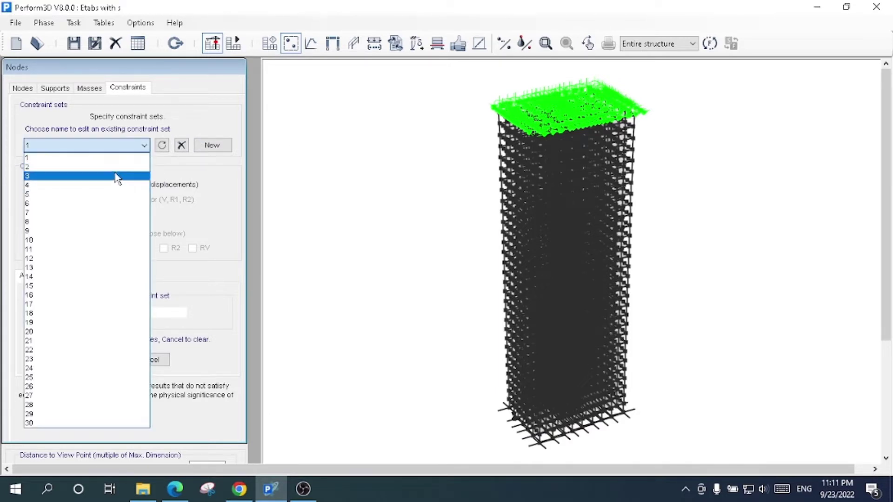
pyautogui.click(116, 167)
pyautogui.click(122, 146)
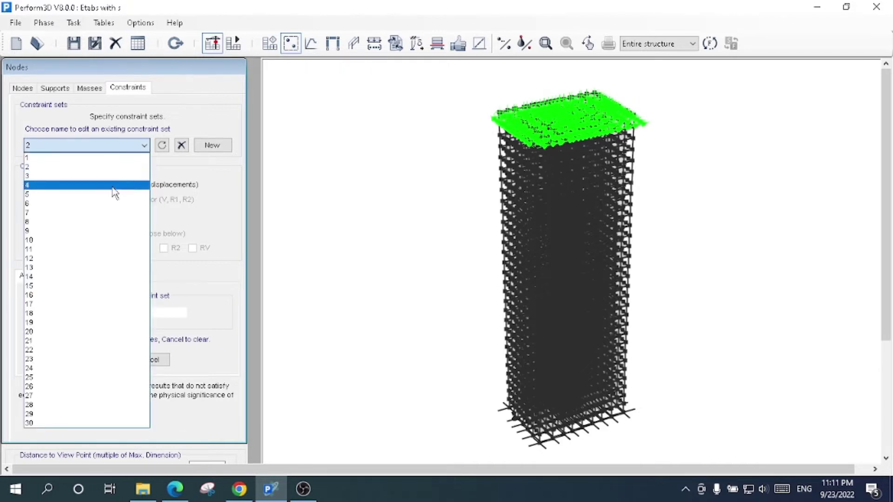
pyautogui.click(112, 194)
pyautogui.click(120, 146)
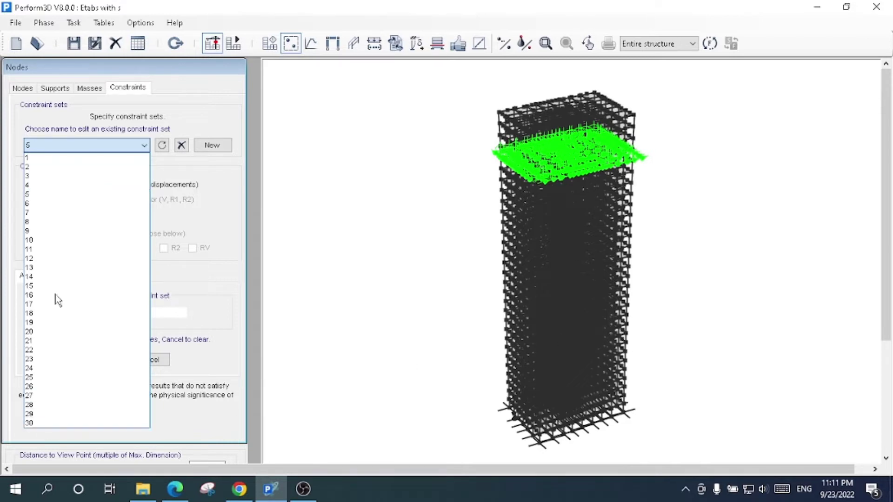
pyautogui.click(68, 277)
pyautogui.click(113, 145)
pyautogui.click(90, 332)
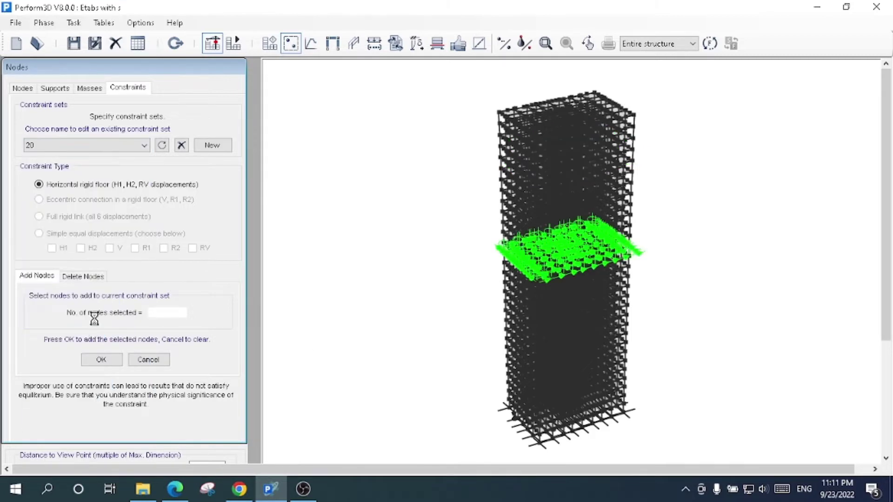
# Display constraint sets 25, 26 and 30 to check the rigid floors in the lower part of the tower
pyautogui.click(102, 148)
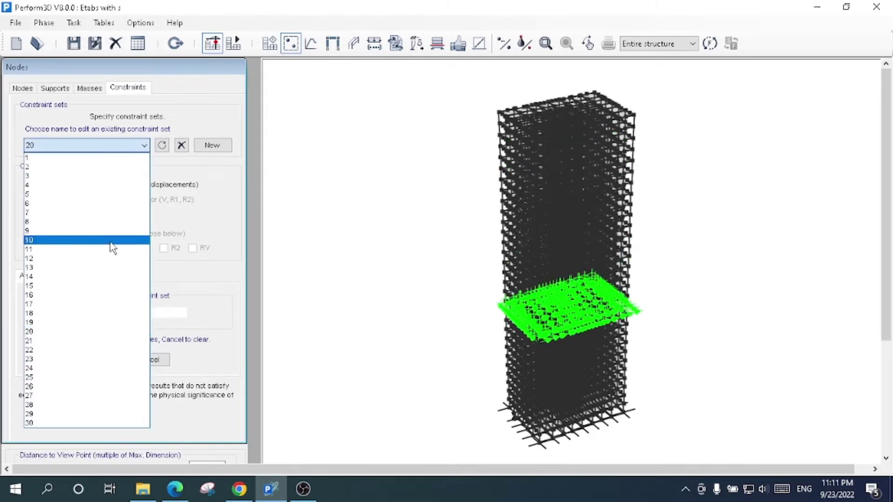
pyautogui.click(103, 380)
pyautogui.click(103, 148)
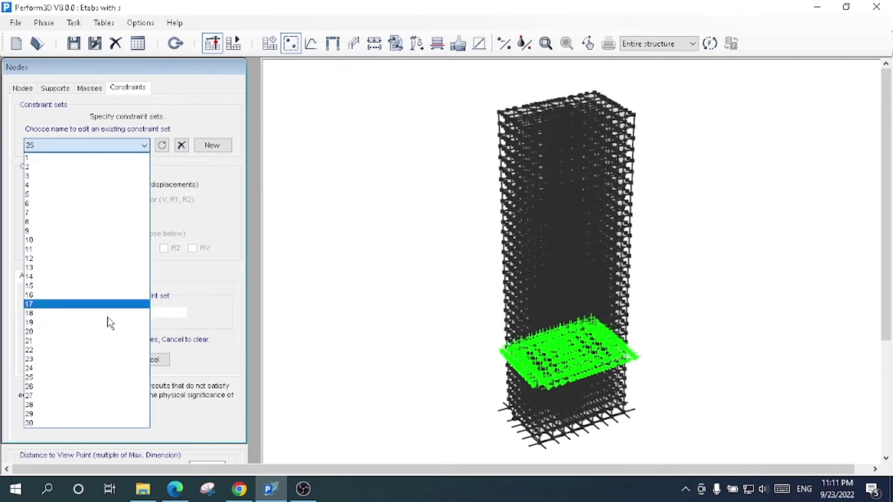
pyautogui.click(94, 389)
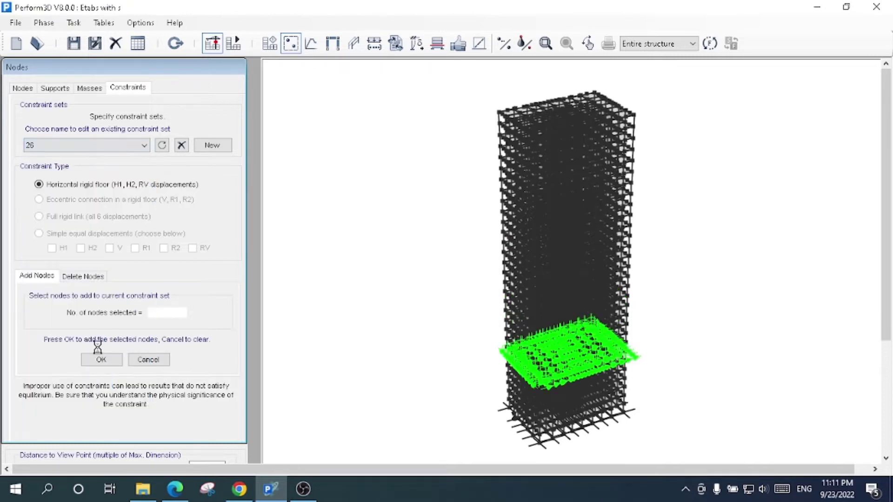
pyautogui.click(88, 145)
pyautogui.click(112, 426)
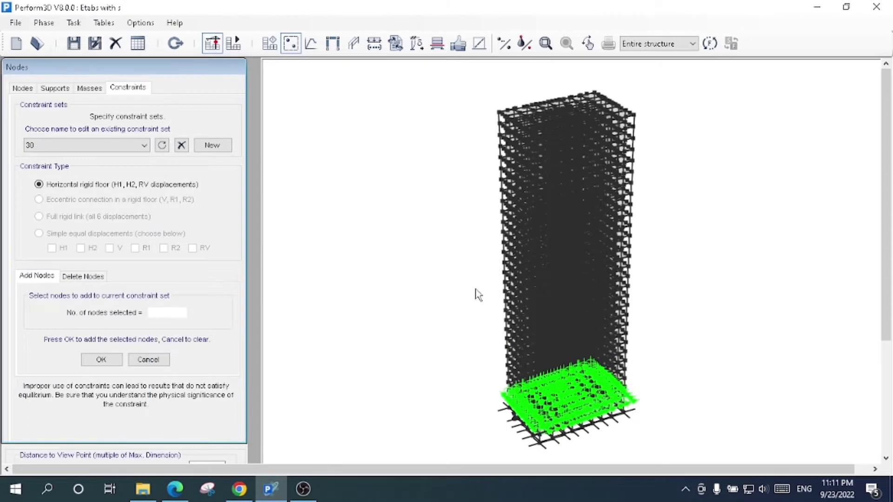
# Return to constraint set 1, and display sets 7 and 17 to recheck their rigid floors
pyautogui.click(65, 147)
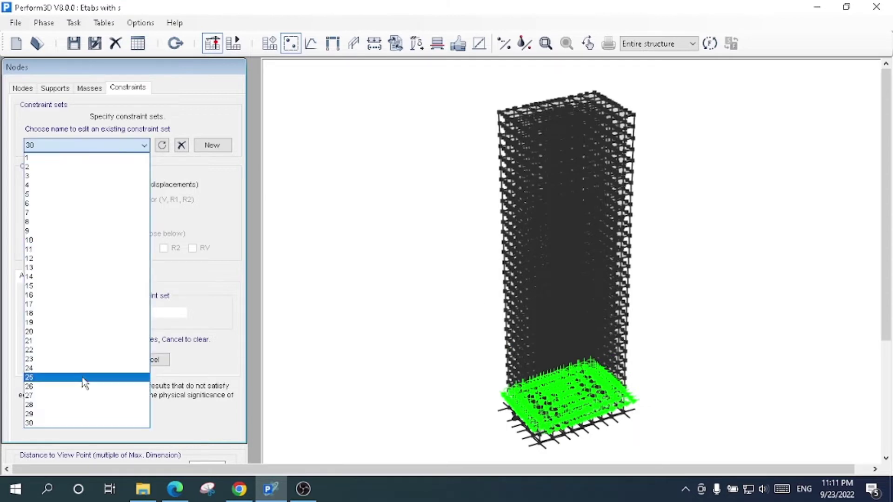
pyautogui.click(60, 158)
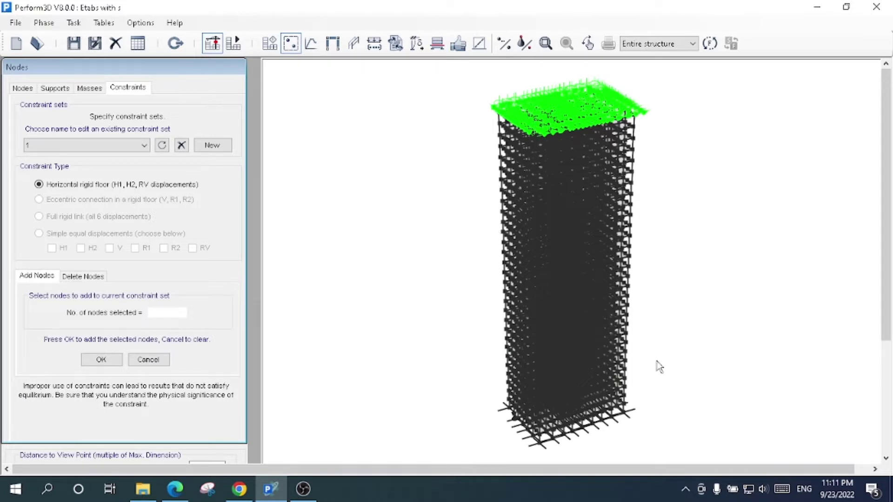
pyautogui.click(78, 147)
pyautogui.click(93, 213)
pyautogui.click(96, 153)
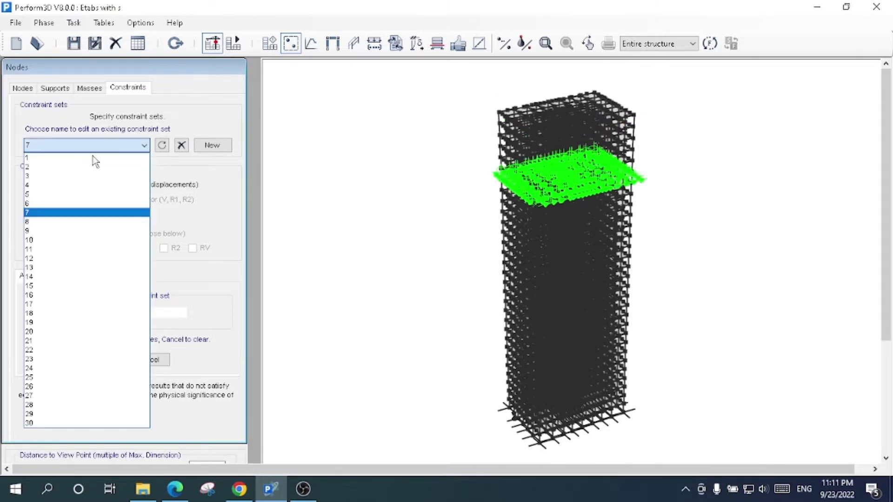
pyautogui.click(102, 305)
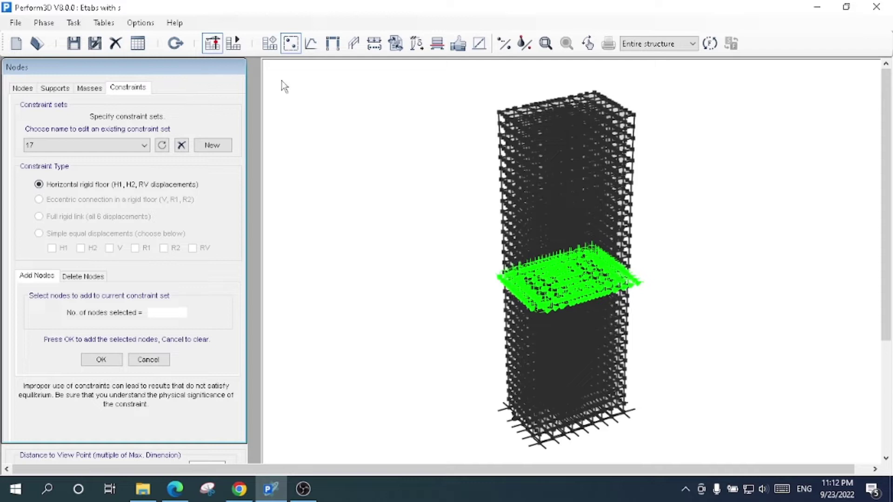
# Open the component properties and choose Inelastic 1D Concrete Material as the material type
pyautogui.click(309, 45)
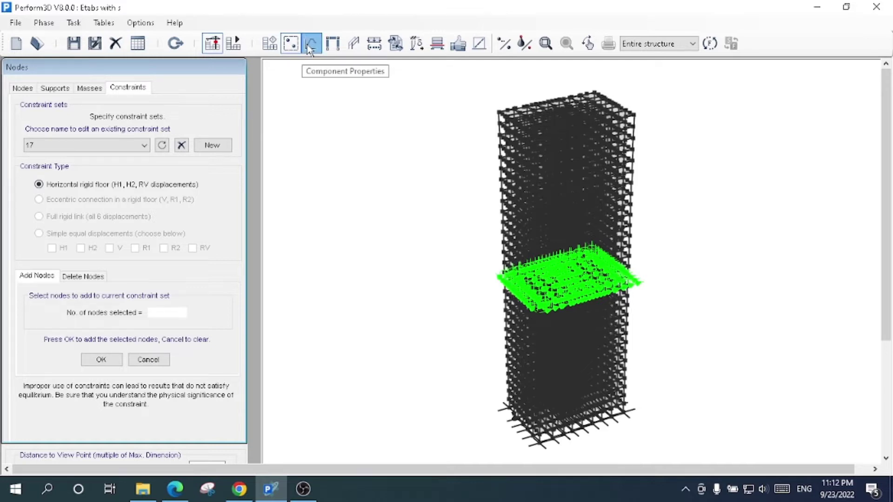
pyautogui.moveTo(235, 21); pyautogui.dragTo(140, 72)
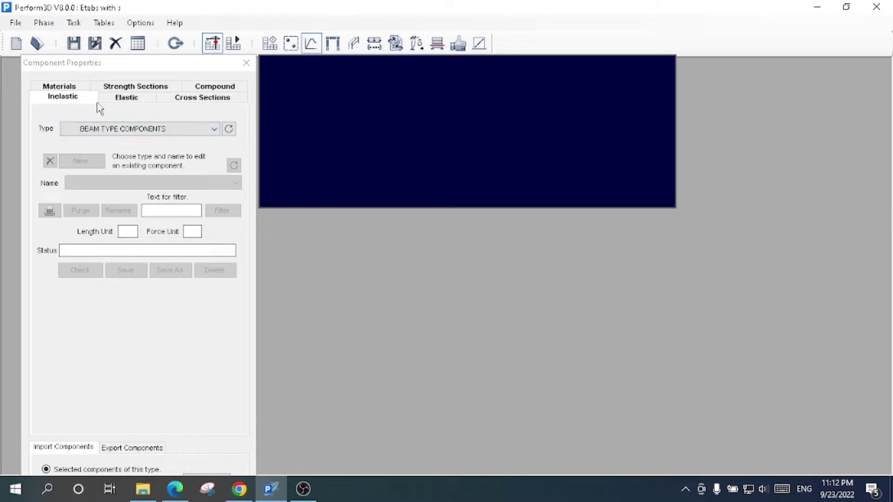
pyautogui.click(52, 89)
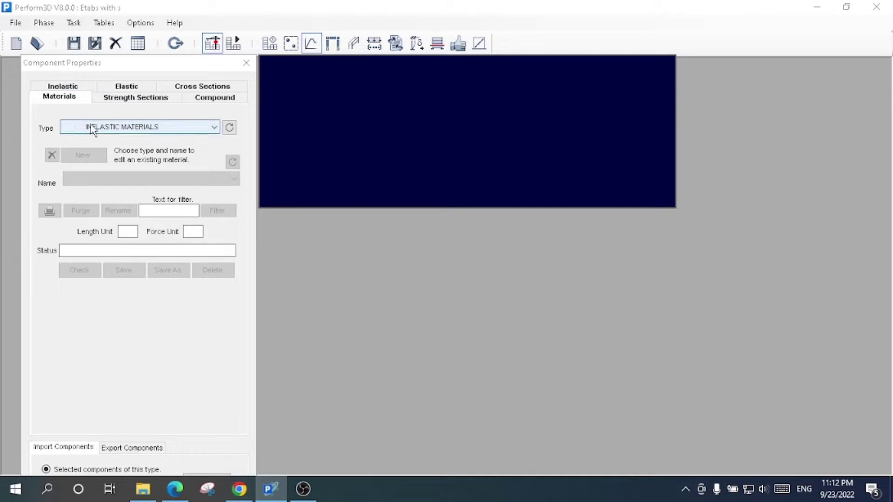
pyautogui.click(131, 128)
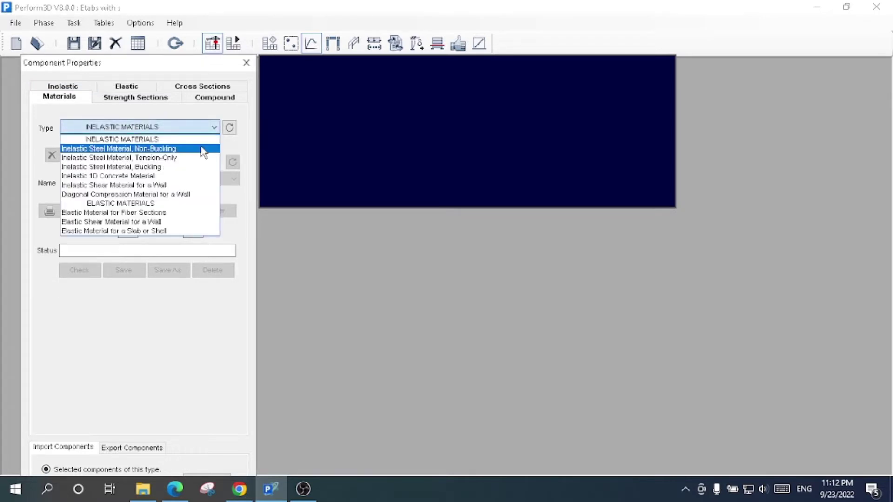
pyautogui.click(191, 179)
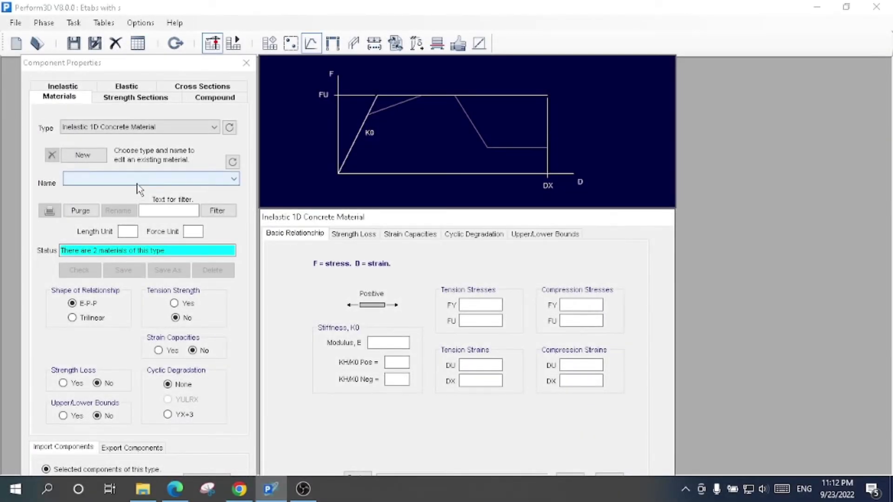
# Display the MatIneFibConc-4000Psi and MatIneFibConc-3000Psi concrete materials, and check the elastic modulus of the 3000Psi one
pyautogui.click(139, 182)
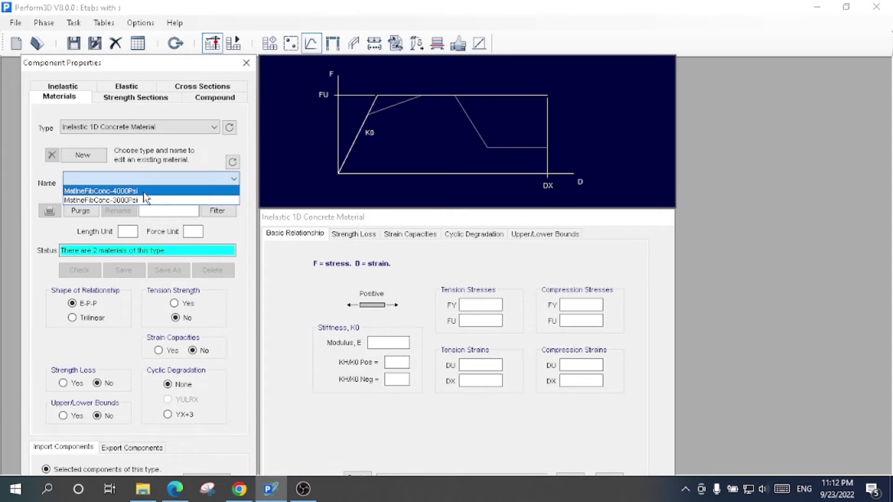
pyautogui.click(144, 193)
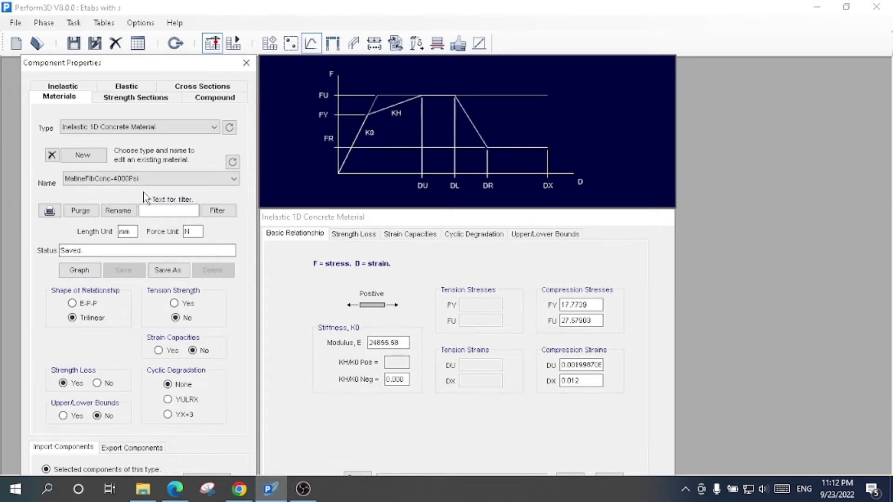
pyautogui.click(107, 184)
pyautogui.click(114, 198)
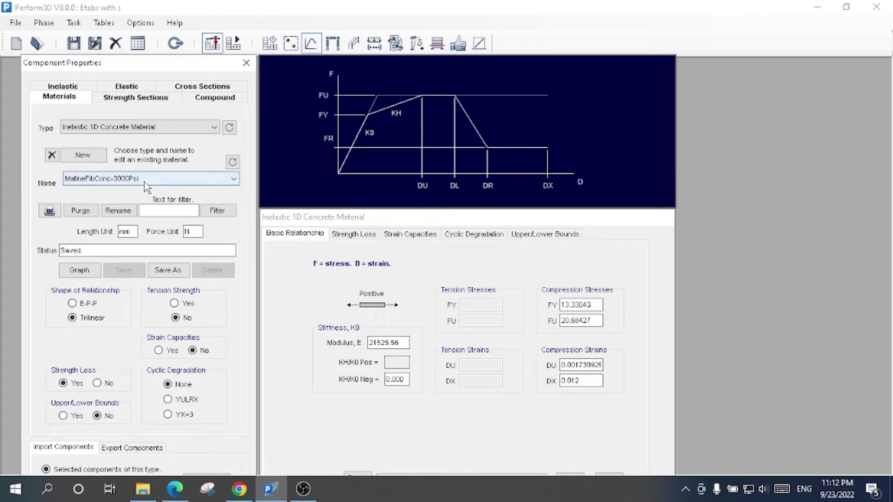
pyautogui.click(399, 344)
pyautogui.moveTo(402, 343); pyautogui.dragTo(352, 339)
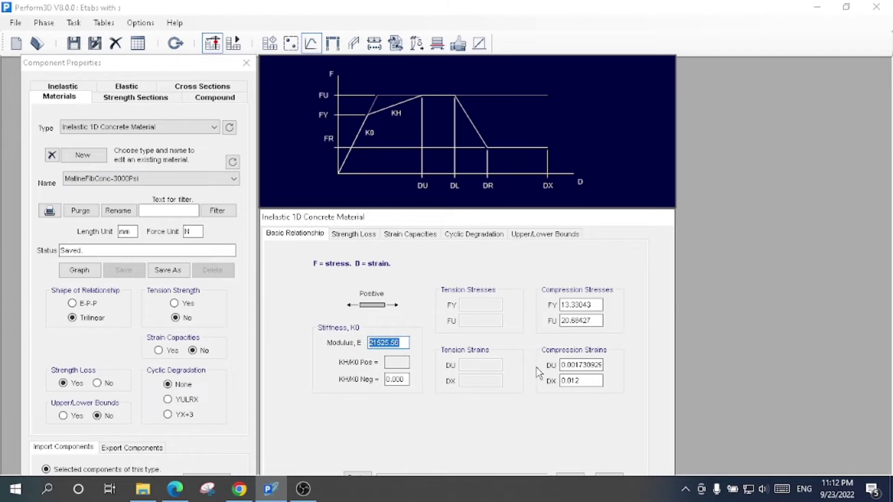
# Review the 3000Psi concrete's strength loss, strain capacities, cyclic degradation and upper/lower bounds, and return to its basic relationship
pyautogui.click(376, 233)
pyautogui.click(412, 237)
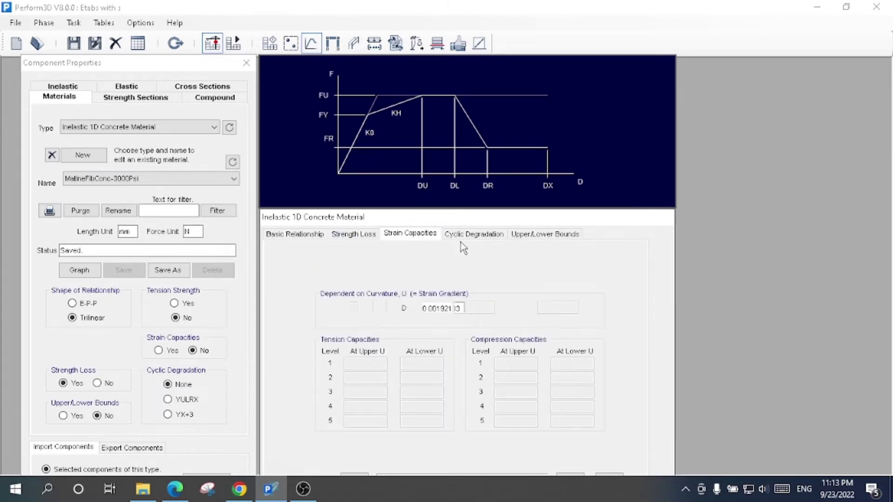
pyautogui.click(481, 235)
pyautogui.click(542, 234)
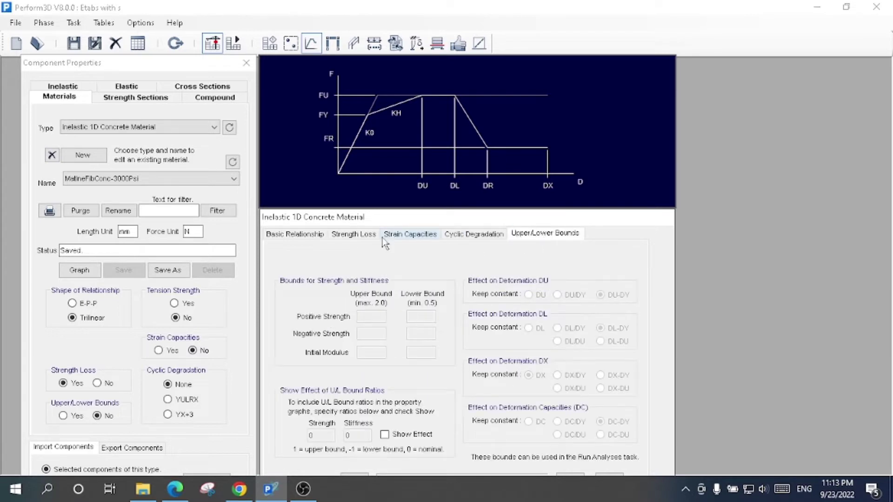
pyautogui.click(316, 234)
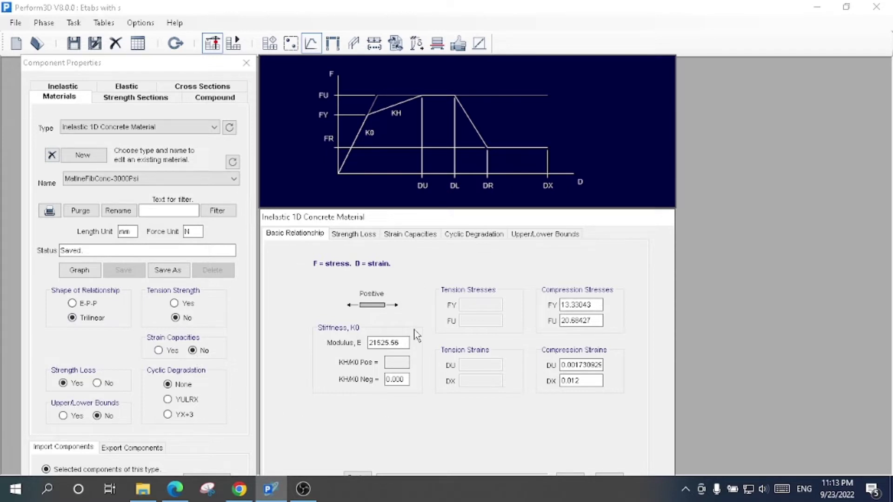
# Display the MatIneFibConc-4000Psi material again to compare its stress and strain properties
pyautogui.click(134, 178)
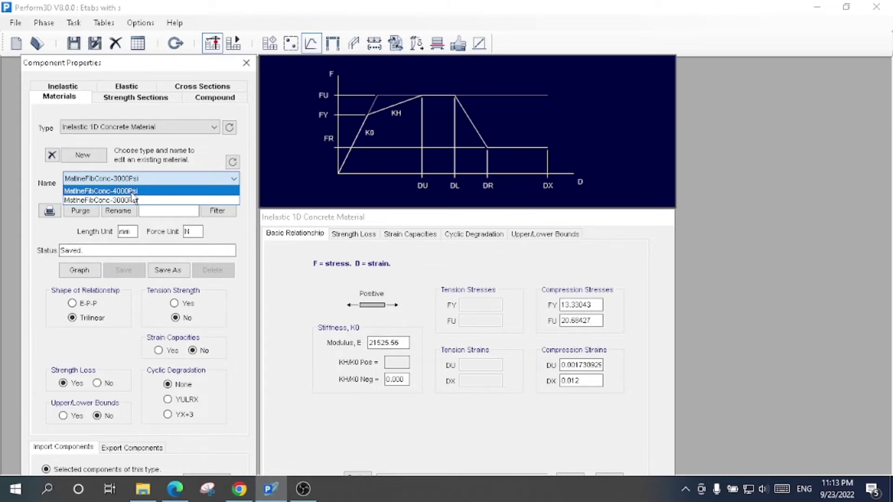
pyautogui.click(132, 191)
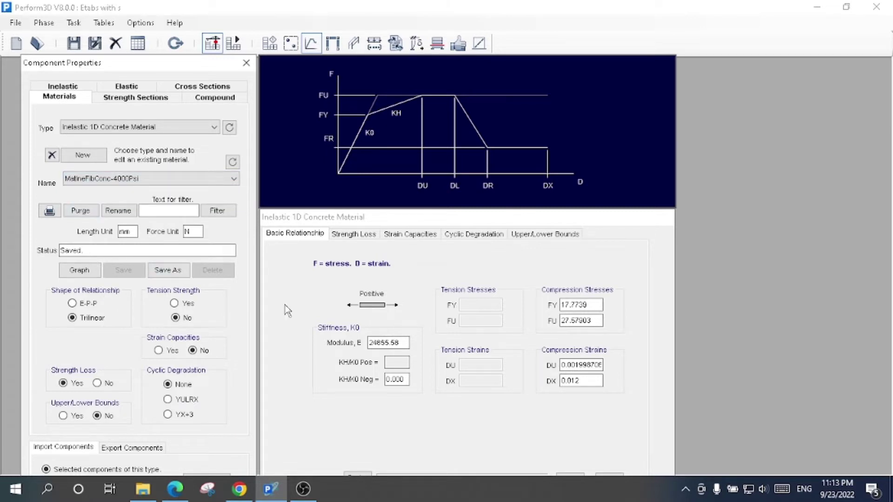
pyautogui.click(183, 179)
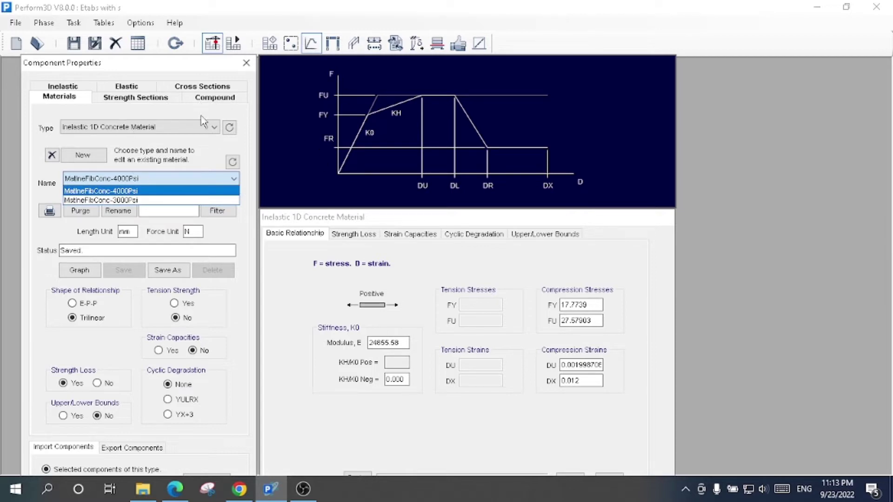
pyautogui.click(142, 100)
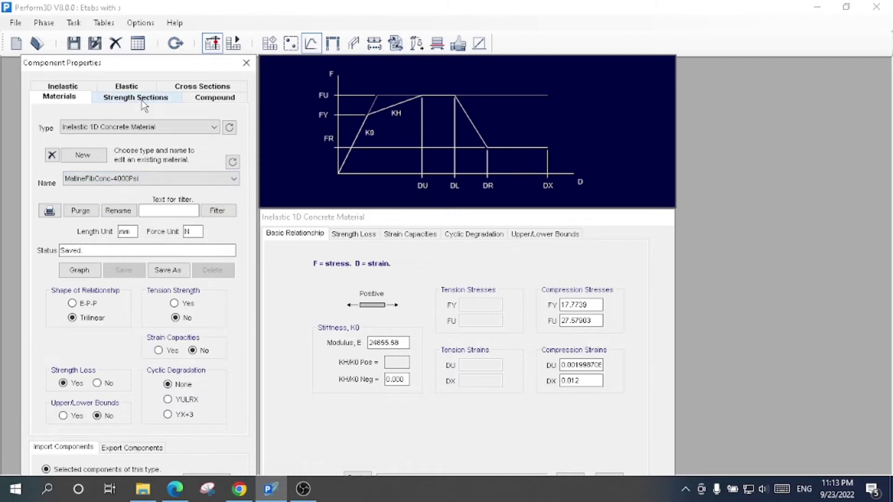
# Switch to the strength sections and choose Moment Strength Section from the beam types
pyautogui.click(142, 101)
pyautogui.click(142, 129)
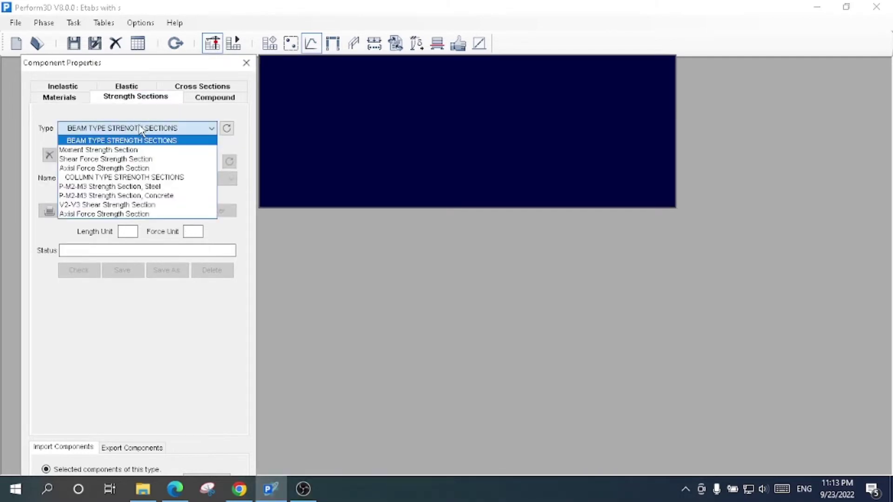
pyautogui.click(154, 140)
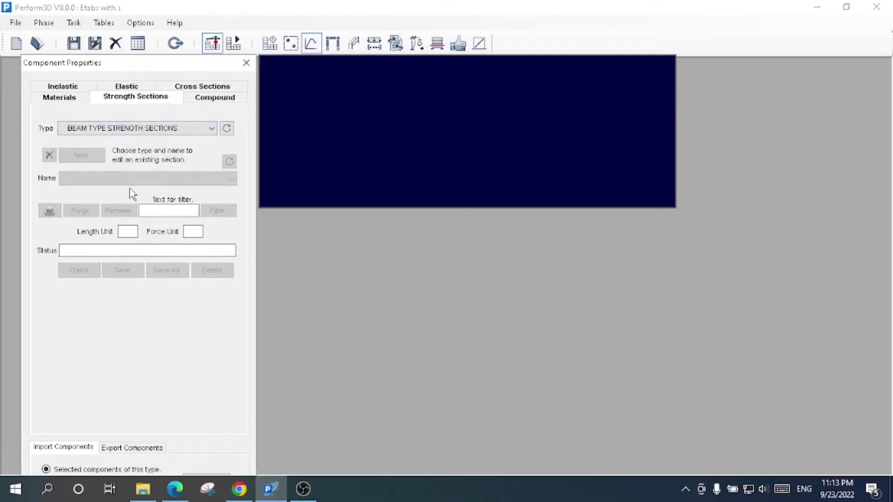
pyautogui.click(132, 129)
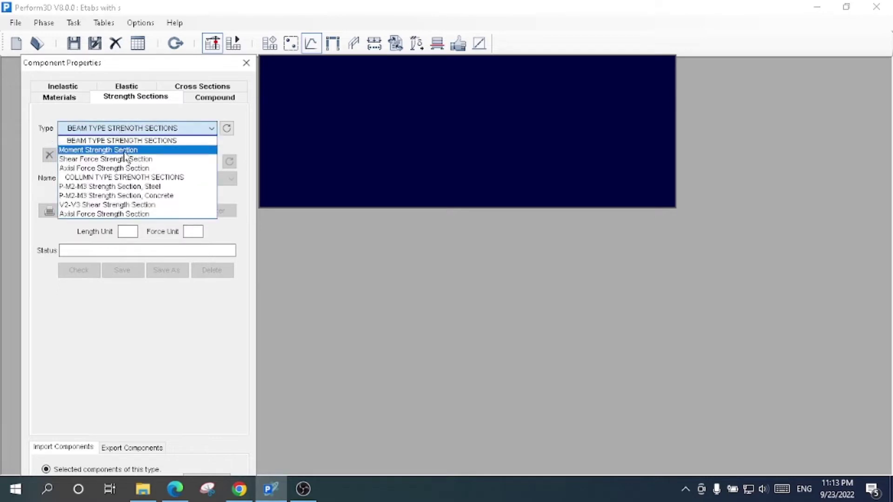
pyautogui.click(125, 150)
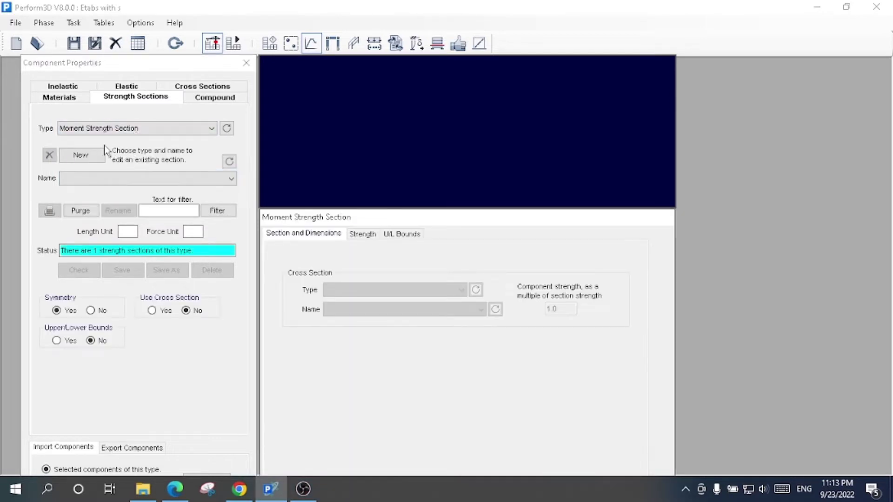
# Load the Beam moment strength section and display its nominal strength and capacity factors
pyautogui.click(128, 180)
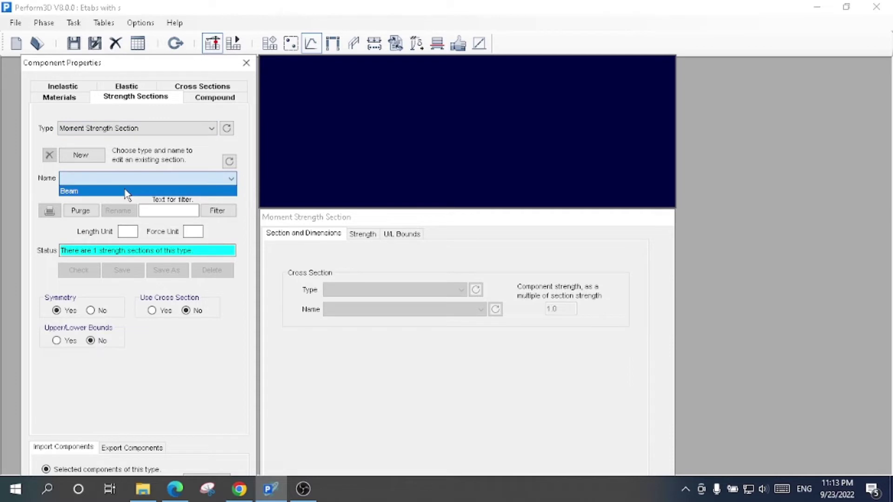
pyautogui.click(124, 191)
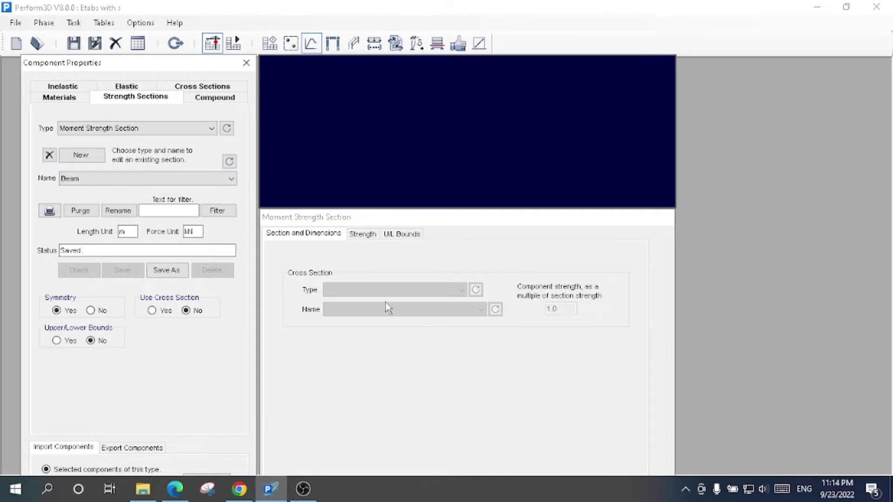
pyautogui.click(116, 179)
pyautogui.click(116, 190)
pyautogui.click(362, 235)
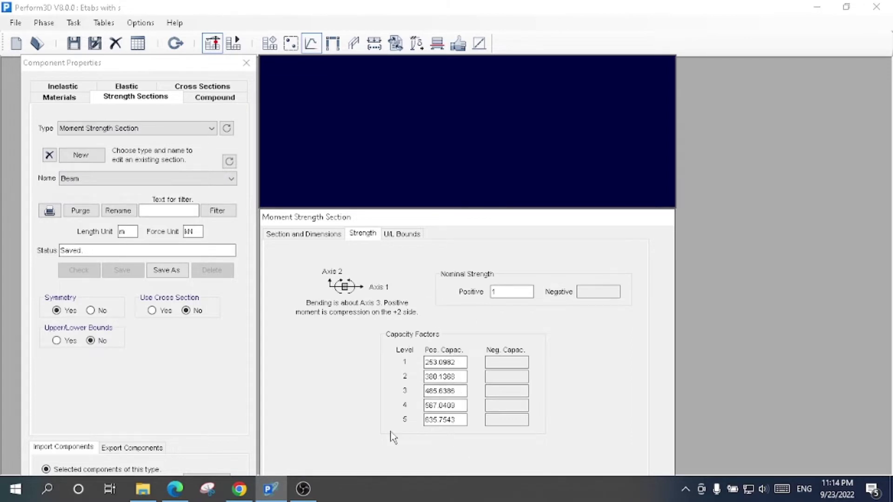
# Load the Axial Force Strength component of the beam-type Axial Force Strength Section and display its strength data
pyautogui.click(135, 129)
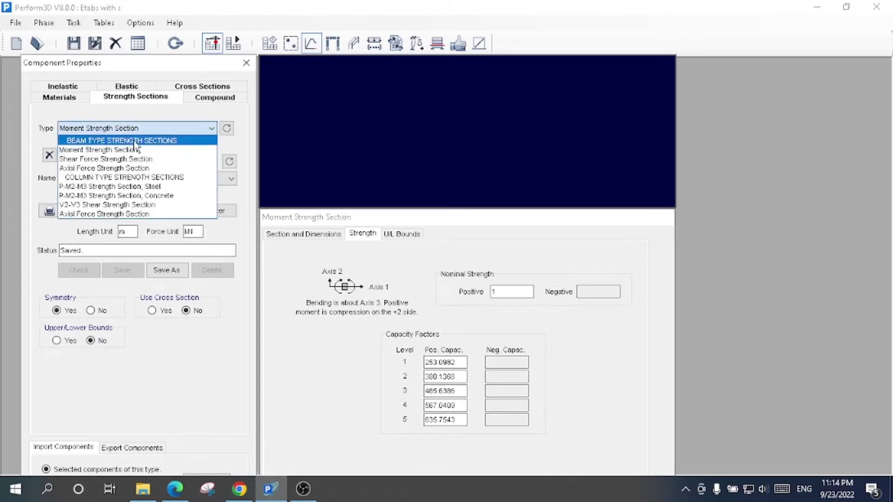
pyautogui.click(151, 168)
pyautogui.click(140, 179)
pyautogui.click(134, 191)
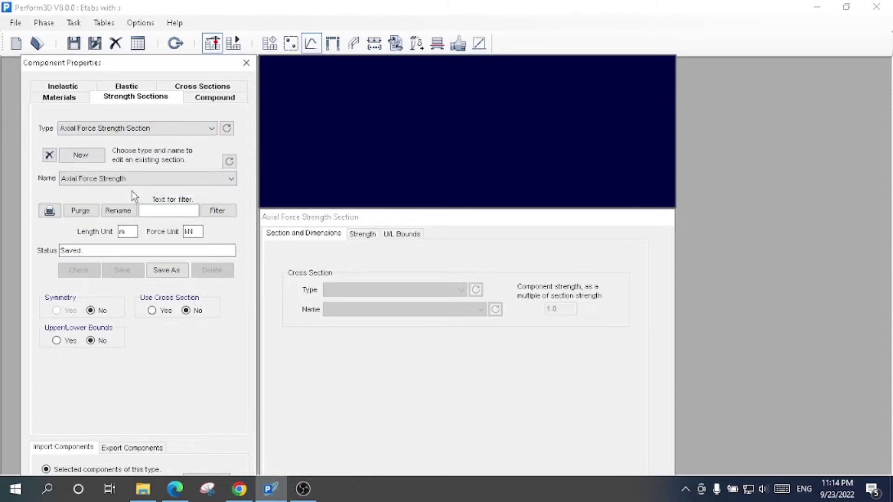
pyautogui.click(363, 234)
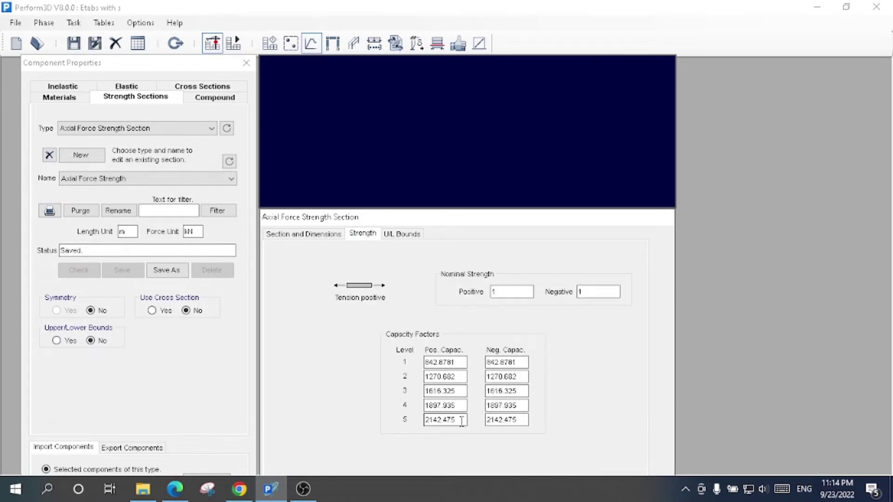
# Examine the axial section's level 5 positive and negative capacity factors and its level 1 positive factor
pyautogui.moveTo(462, 421); pyautogui.dragTo(447, 421)
pyautogui.moveTo(518, 421); pyautogui.dragTo(484, 393)
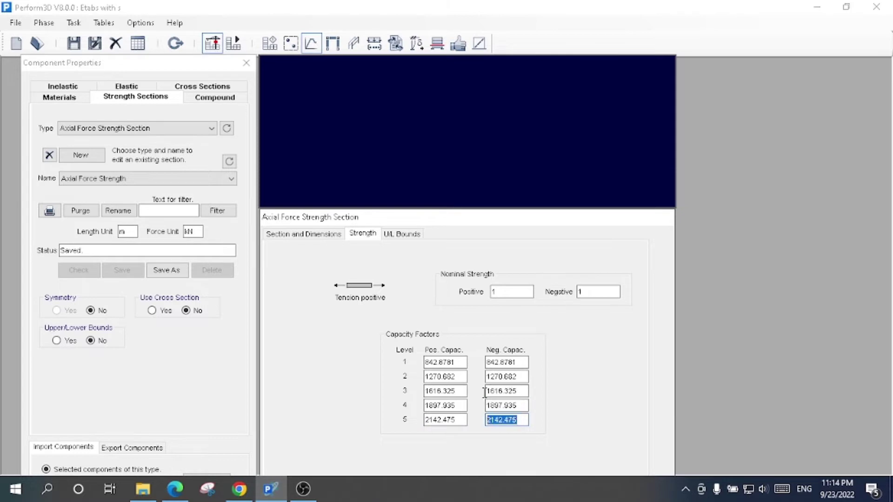
pyautogui.moveTo(433, 362); pyautogui.dragTo(449, 362)
pyautogui.click(460, 362)
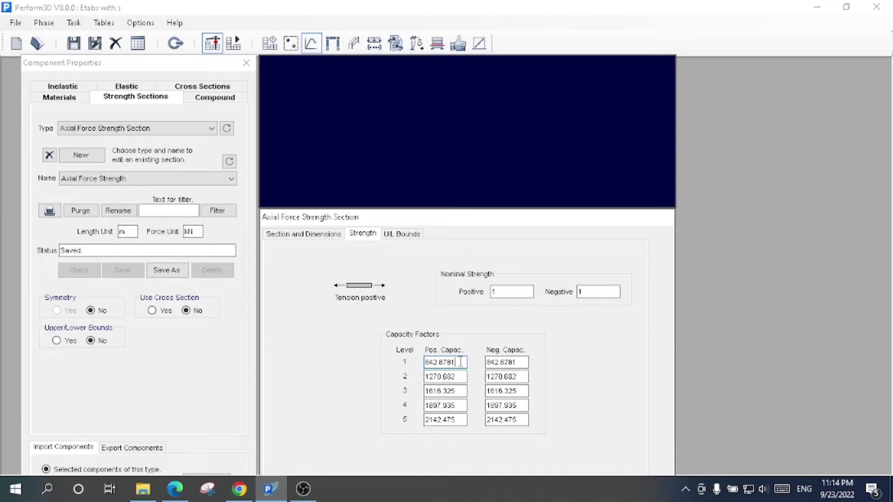
pyautogui.moveTo(460, 362); pyautogui.dragTo(426, 364)
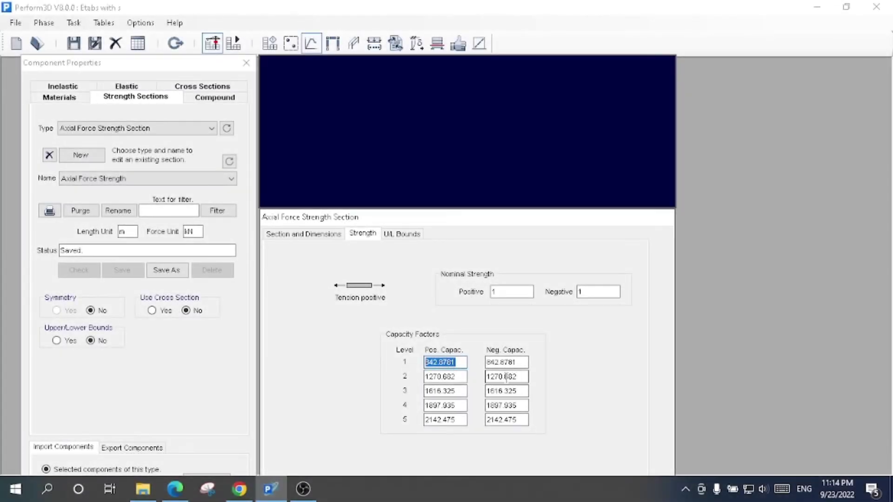
# Load the Column component of the P-M2-M3 Strength Section, Concrete type and display its nominal strength
pyautogui.click(153, 128)
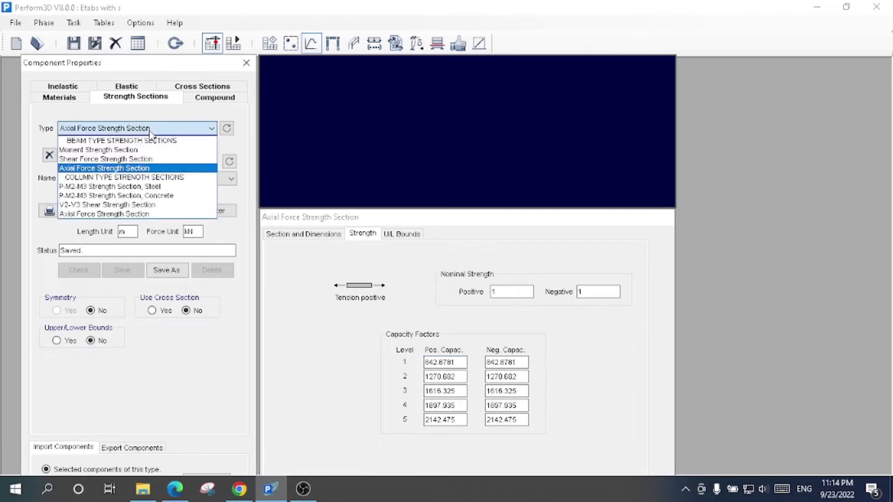
pyautogui.click(155, 196)
pyautogui.click(146, 180)
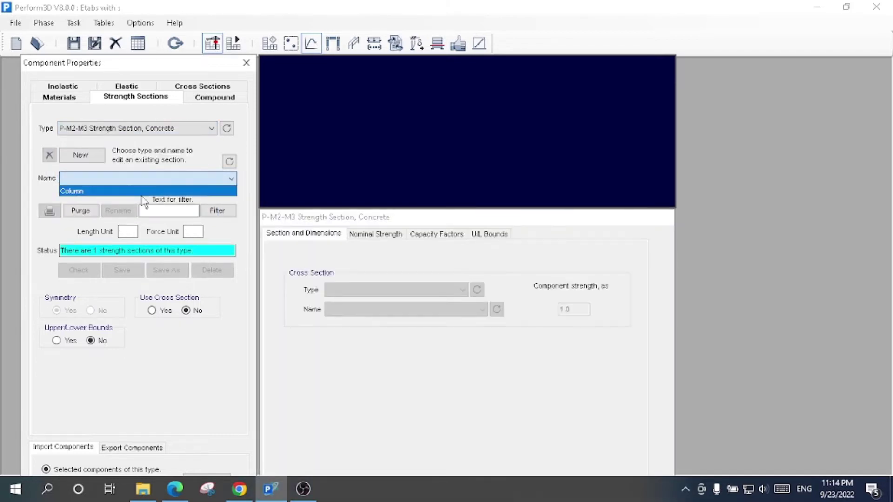
pyautogui.click(142, 194)
pyautogui.click(380, 238)
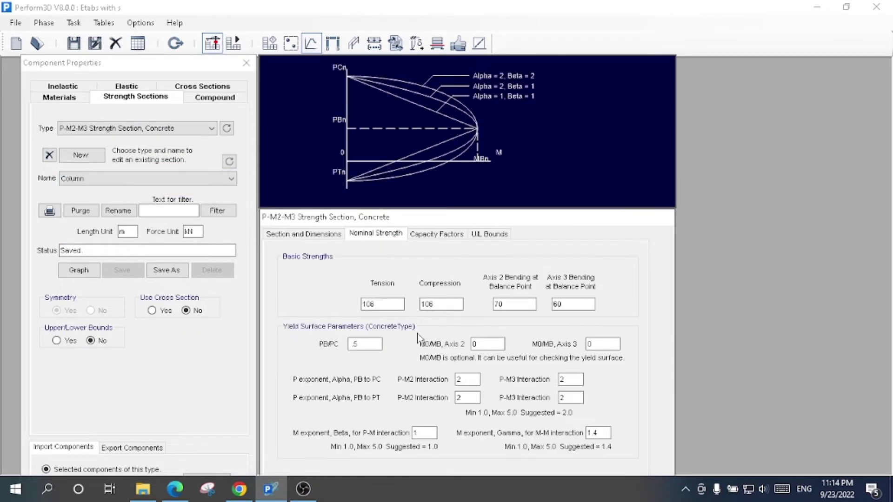
# Examine the column's tension and compression strengths and its axis 3 bending strength at the balance point
pyautogui.click(477, 342)
pyautogui.click(382, 305)
pyautogui.click(571, 303)
pyautogui.click(384, 304)
pyautogui.click(443, 306)
pyautogui.moveTo(572, 304); pyautogui.dragTo(555, 300)
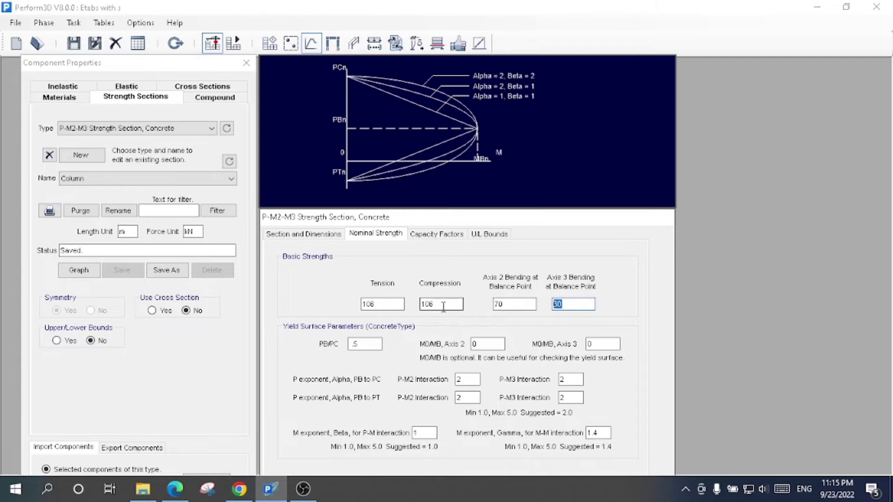
# Display the column's capacity factors for axis 3 bending and examine the values from level 1 to level 5
pyautogui.click(436, 233)
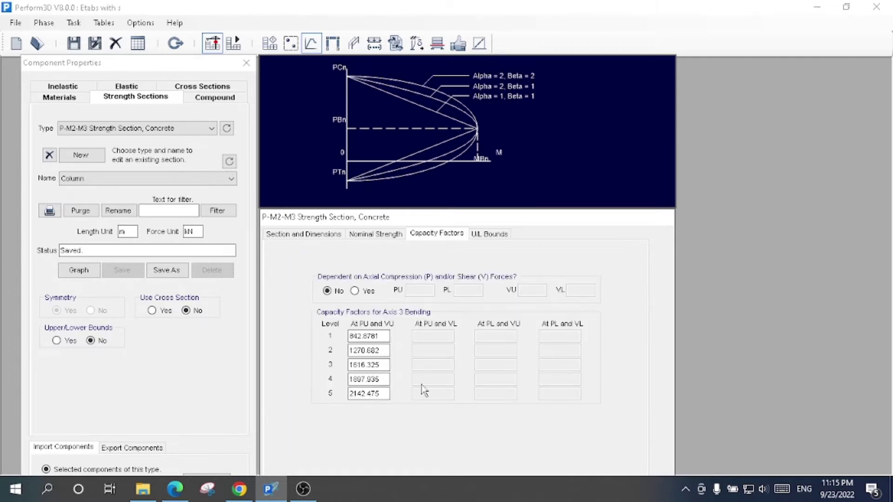
pyautogui.moveTo(356, 337); pyautogui.dragTo(386, 336)
pyautogui.moveTo(386, 378); pyautogui.dragTo(377, 393)
pyautogui.moveTo(382, 393); pyautogui.dragTo(350, 334)
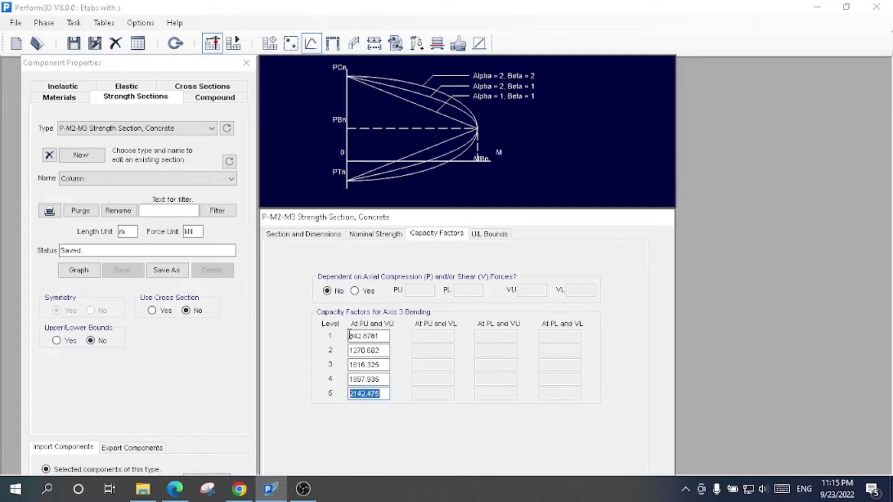
pyautogui.moveTo(386, 378); pyautogui.dragTo(352, 365)
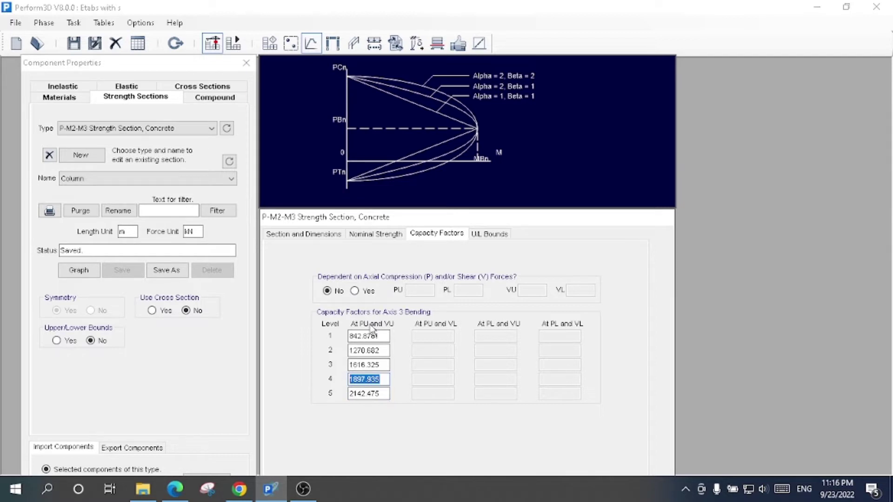
# Choose the V2-V3 Shear Strength Section type, look at its U/L bounds and section dimensions, and load the Shear Strength component
pyautogui.click(143, 128)
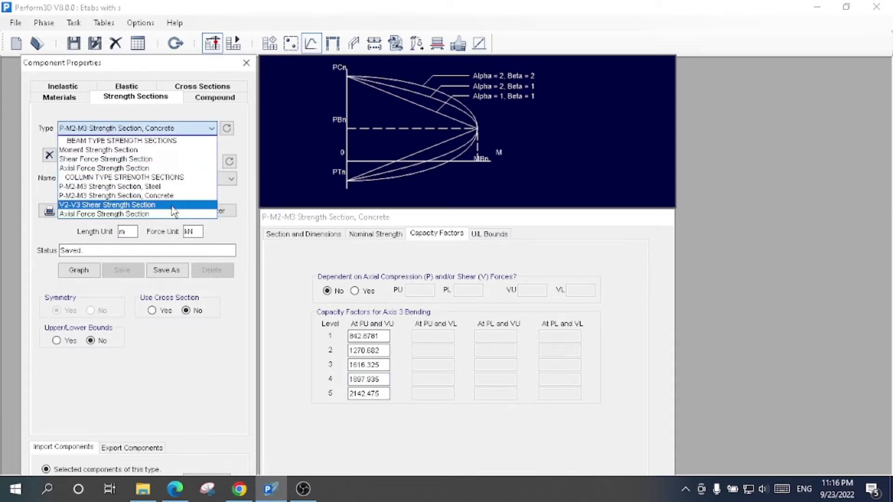
pyautogui.click(173, 205)
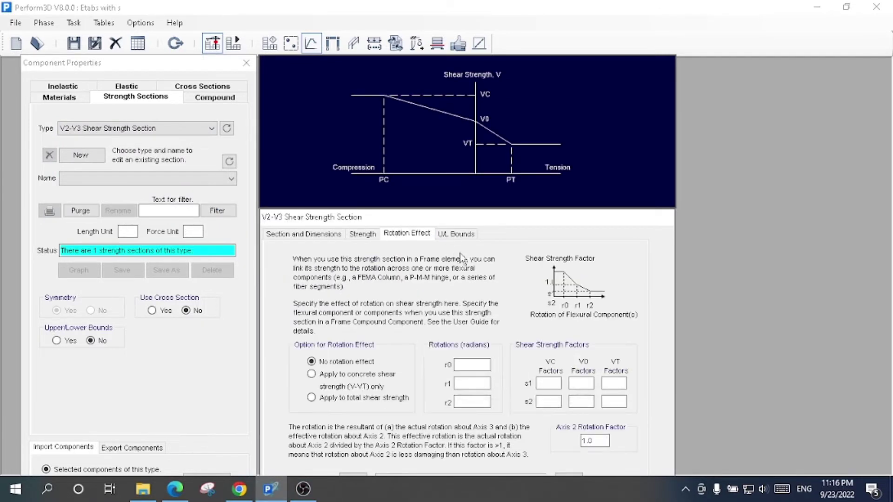
pyautogui.click(457, 234)
pyautogui.click(296, 234)
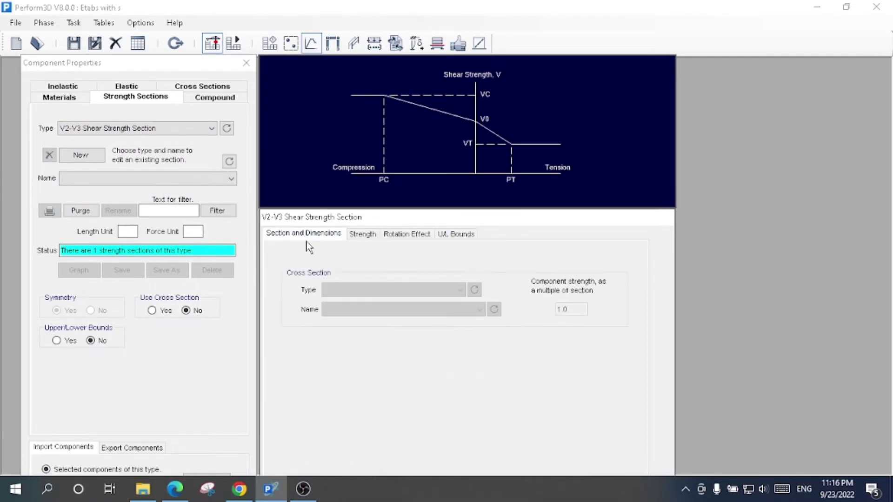
pyautogui.click(114, 182)
pyautogui.click(116, 190)
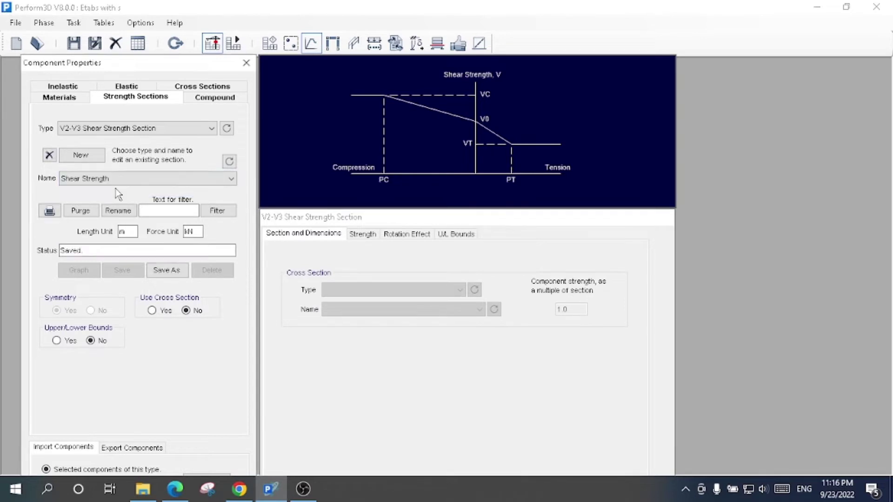
# Examine the Shear Strength section's nominal strengths, capacity factors and rotation effect options
pyautogui.click(374, 234)
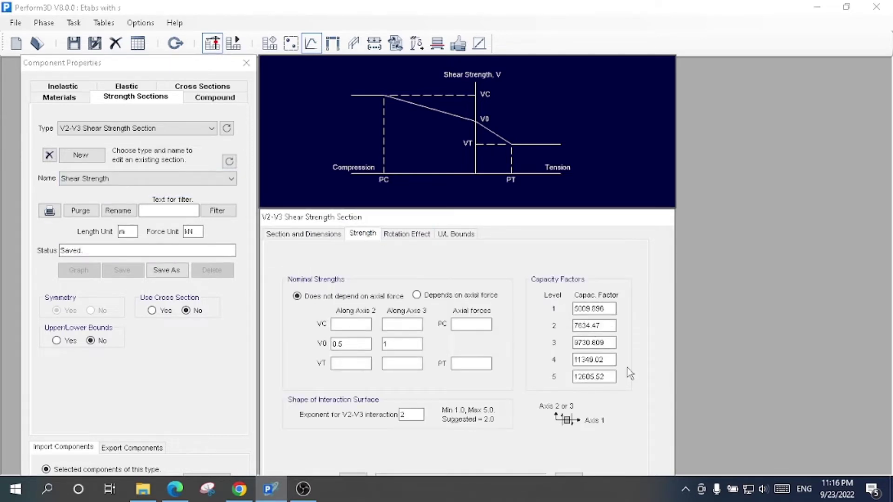
pyautogui.click(423, 231)
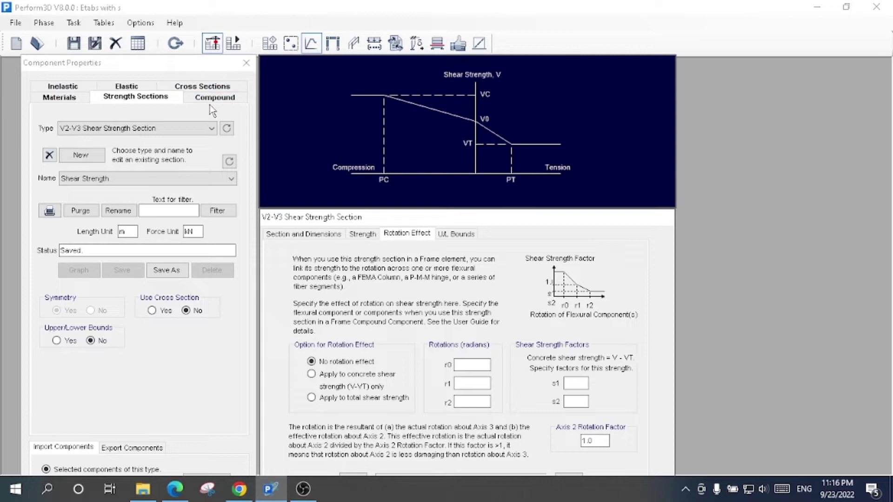
# Choose the Moment Hinge, Rotation Type among the inelastic beam components and load the hinge B12H14
pyautogui.click(65, 87)
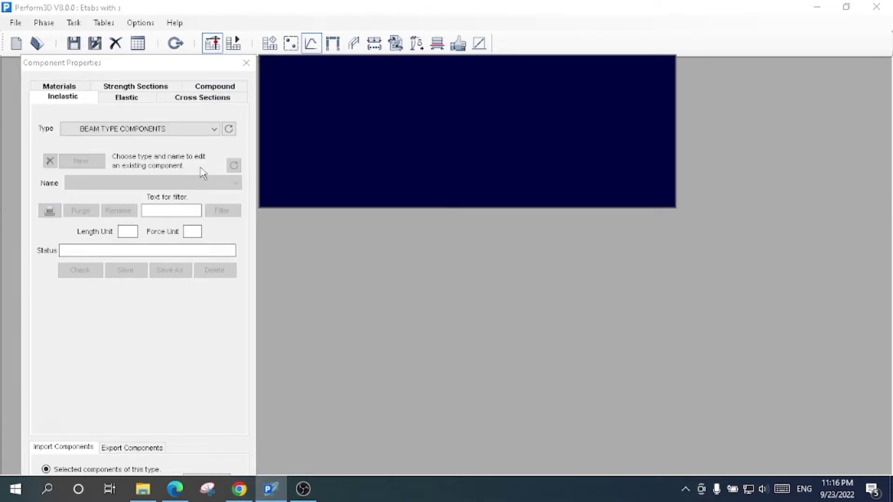
pyautogui.click(160, 130)
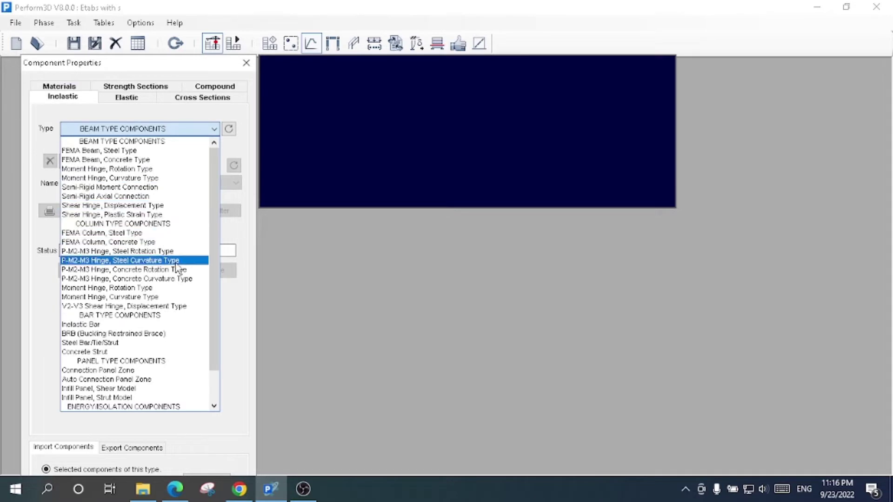
pyautogui.click(179, 170)
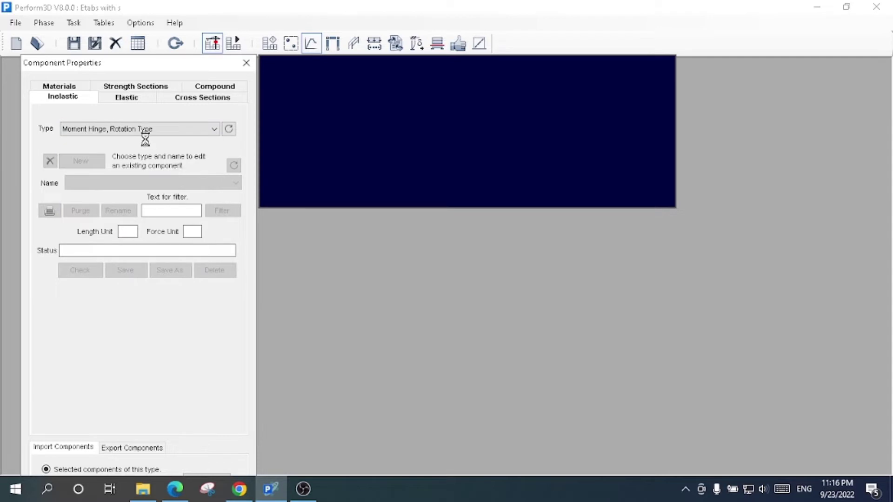
pyautogui.click(158, 183)
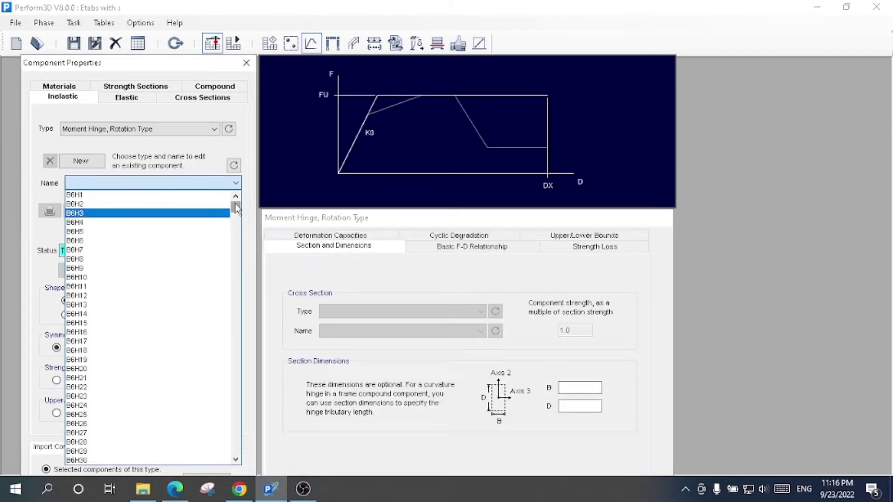
pyautogui.moveTo(237, 215); pyautogui.dragTo(237, 251)
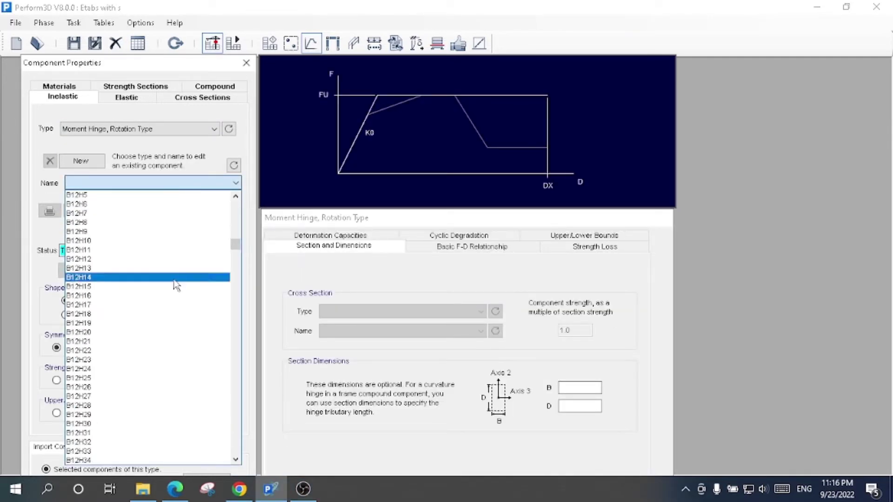
pyautogui.click(182, 275)
# Load the hinge B12H36 and examine its basic F-D relationship, deformation capacities and strength loss values
pyautogui.click(235, 182)
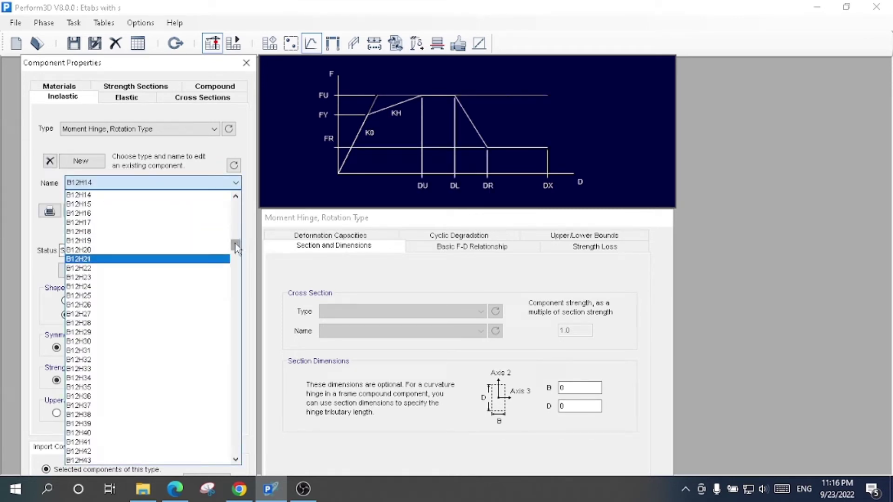
pyautogui.moveTo(236, 248); pyautogui.dragTo(534, 5)
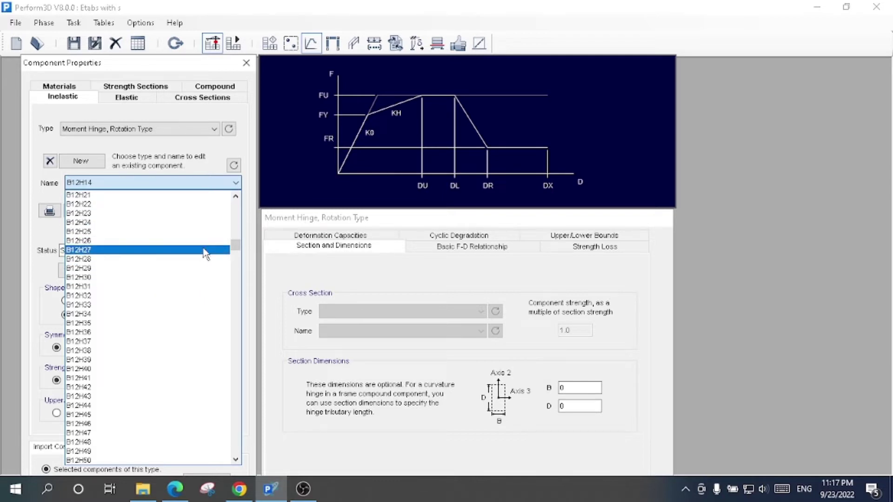
pyautogui.click(192, 332)
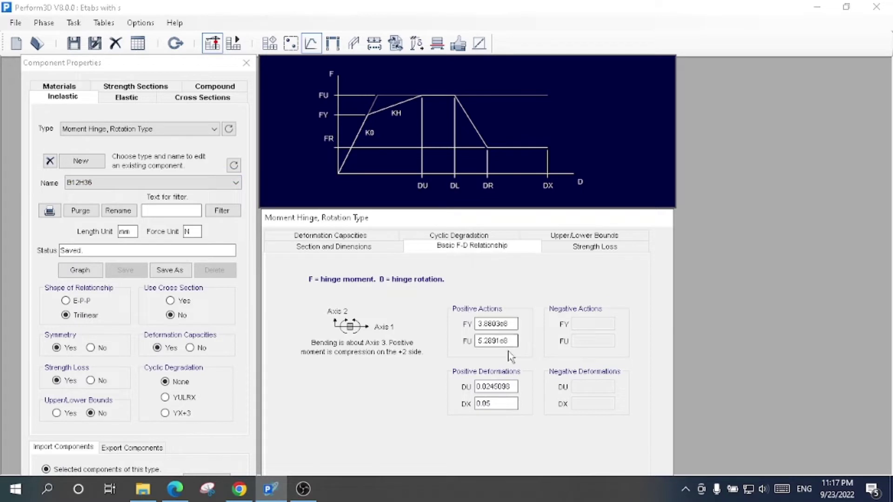
pyautogui.click(345, 238)
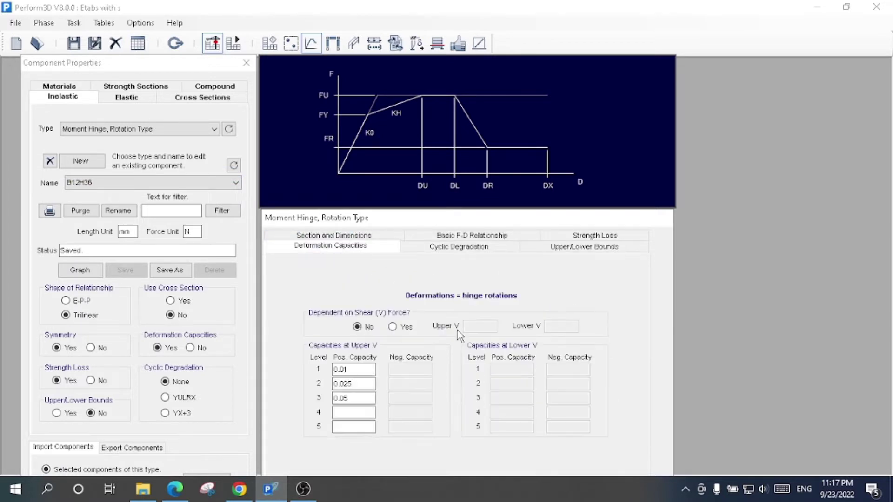
pyautogui.click(435, 237)
pyautogui.click(576, 249)
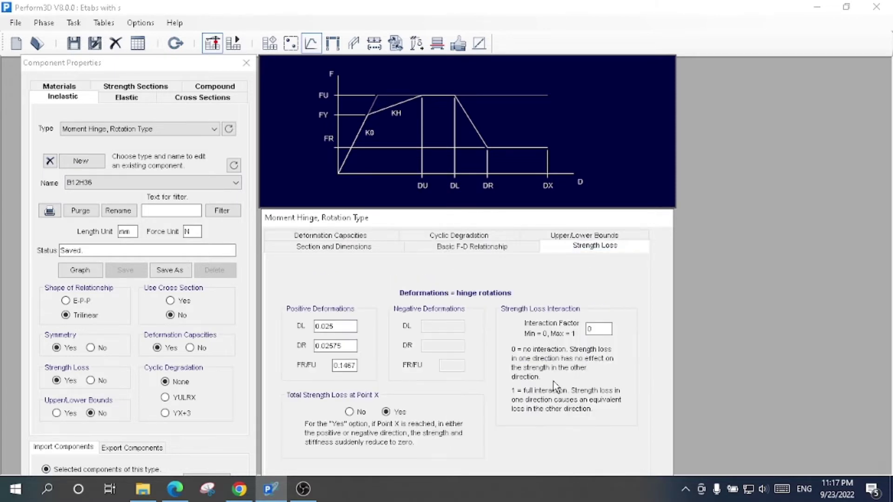
# Load the moment hinges B12H44 and B58H53 and compare their strength loss values
pyautogui.click(152, 183)
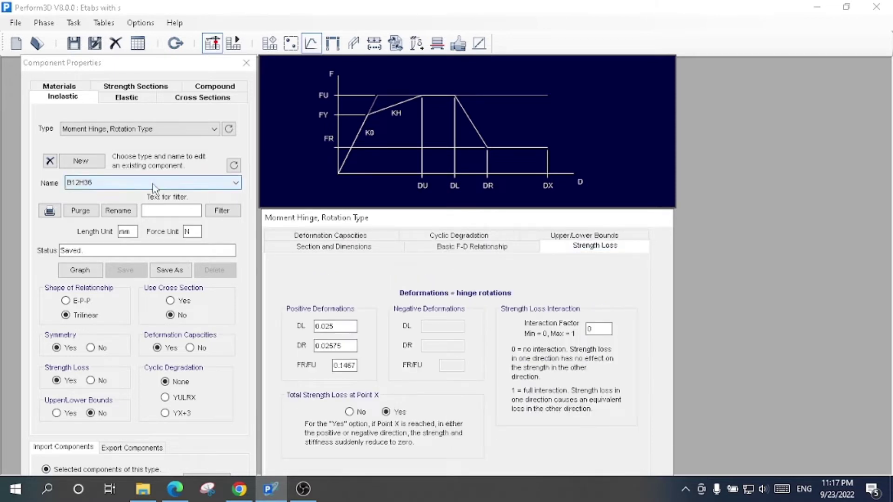
pyautogui.scroll(3, 167, 325)
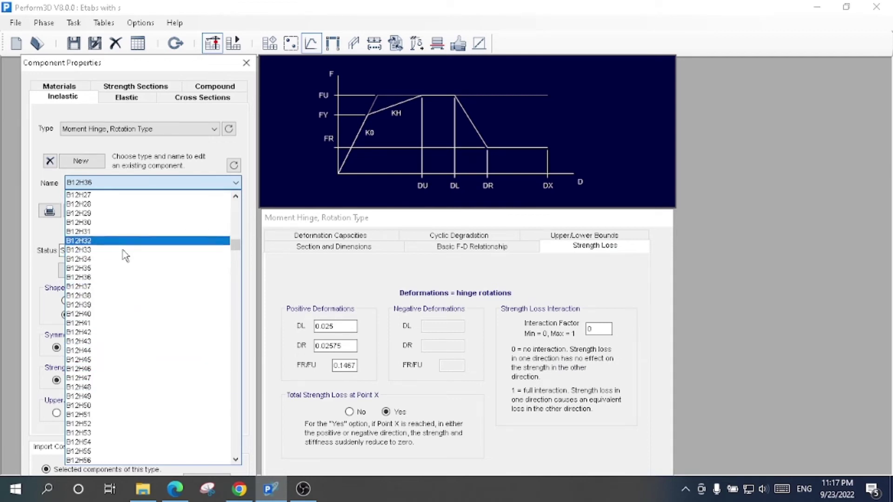
pyautogui.click(126, 350)
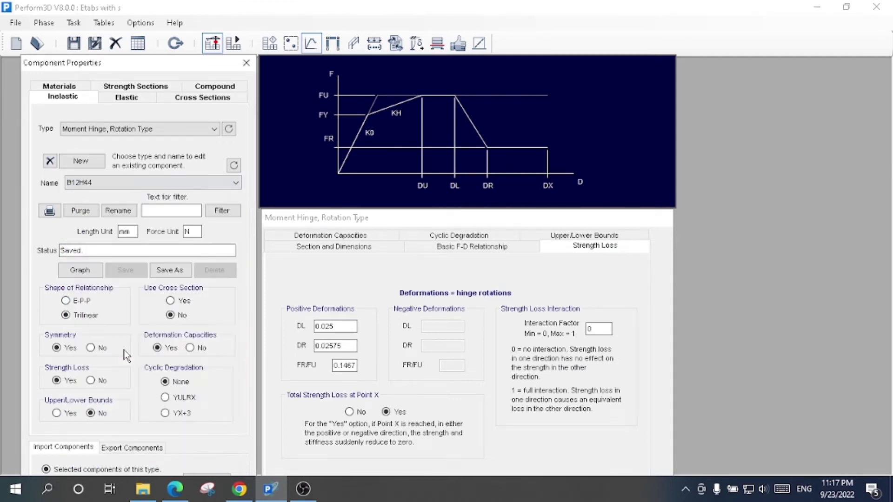
pyautogui.click(89, 184)
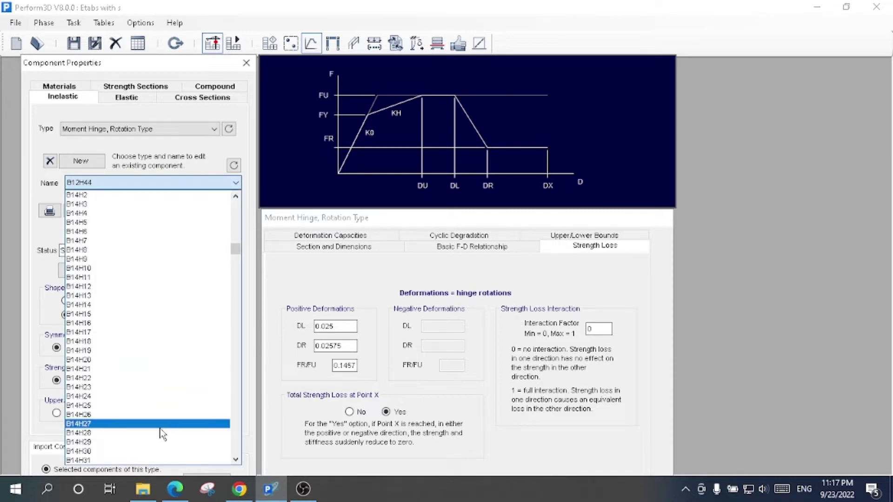
pyautogui.scroll(-19, 161, 434)
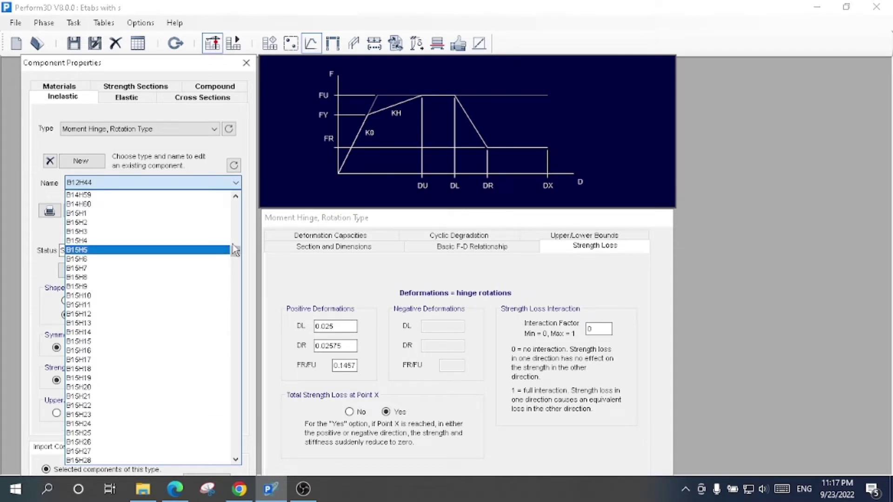
pyautogui.moveTo(234, 255); pyautogui.dragTo(185, 428)
pyautogui.click(185, 428)
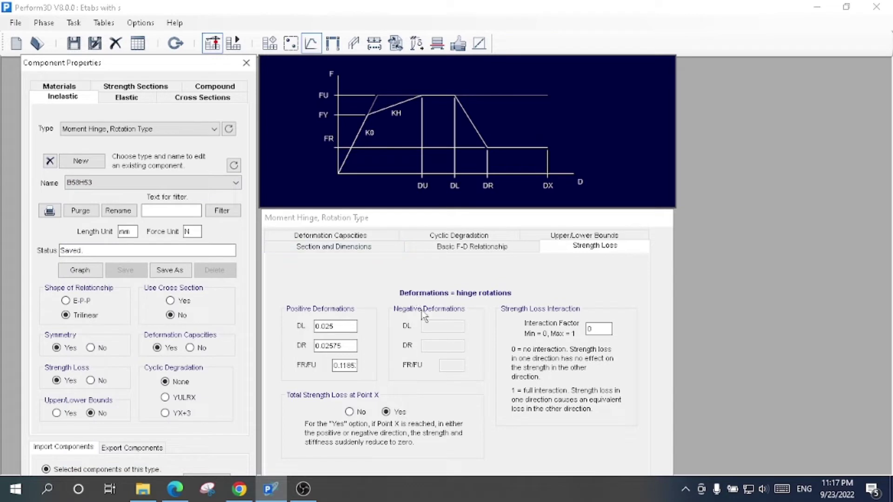
# Choose the P-M2-M3 Hinge, Concrete Rotation Type, load C 0.60 X 0.60 and look over the available column hinges
pyautogui.click(136, 133)
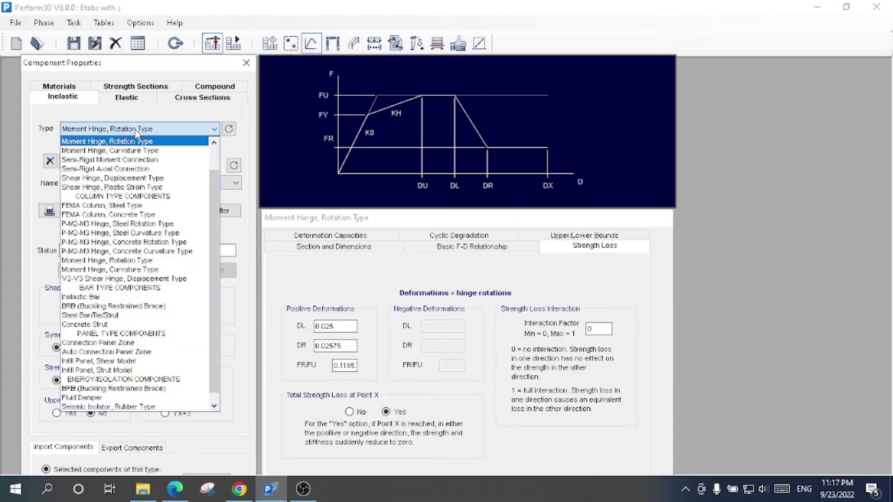
pyautogui.click(161, 242)
pyautogui.click(153, 183)
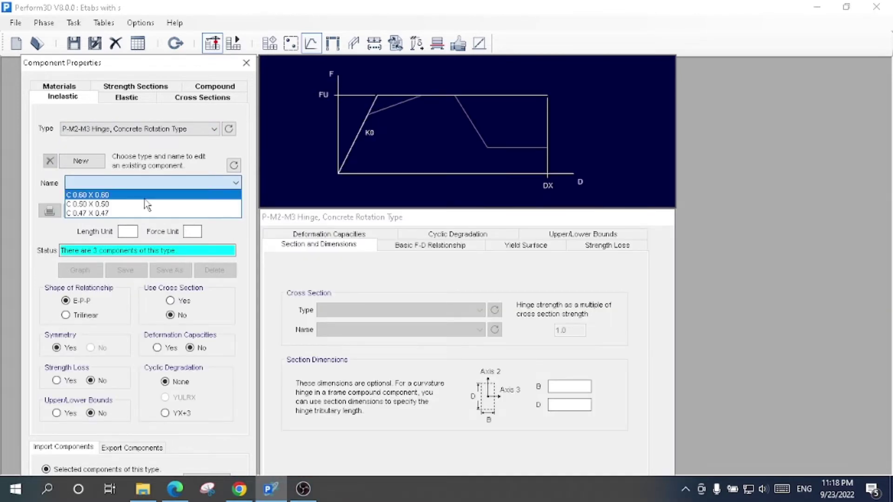
pyautogui.click(148, 196)
pyautogui.click(121, 184)
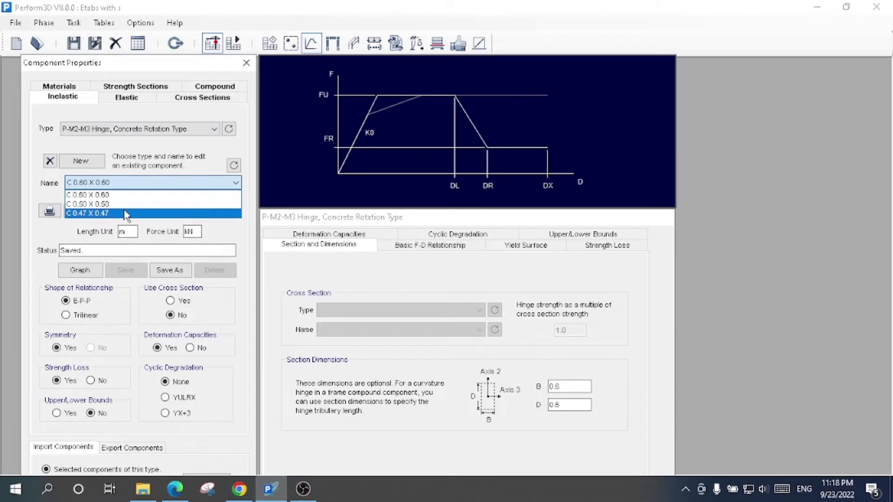
# Examine the C 0.60 X 0.60 hinge's basic actions and deformations, cyclic degradation, section dimensions and strength loss
pyautogui.click(414, 249)
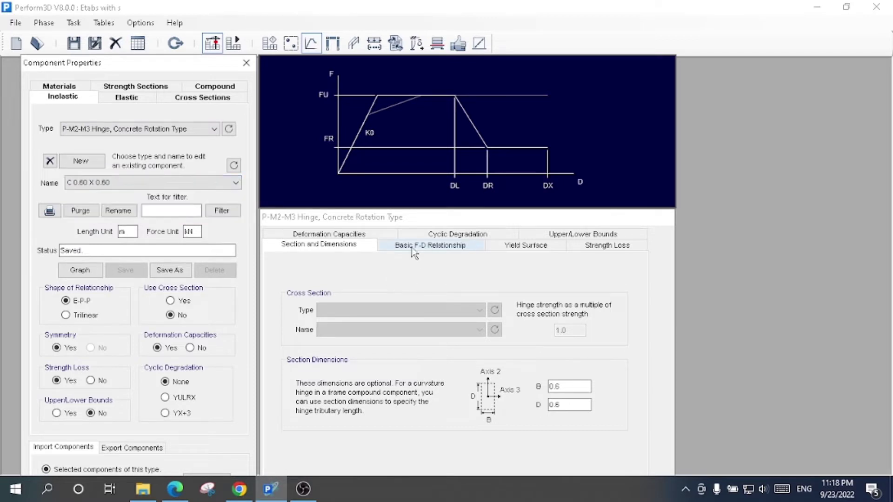
pyautogui.click(413, 250)
pyautogui.click(410, 322)
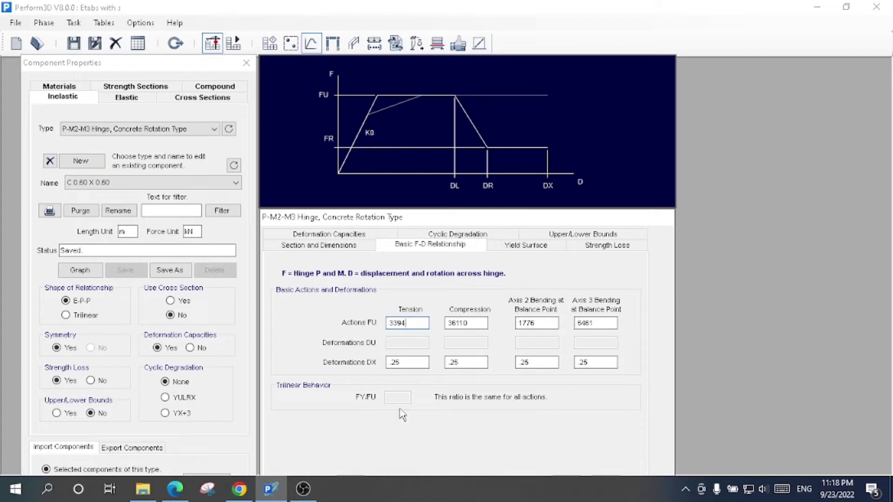
pyautogui.moveTo(410, 362); pyautogui.dragTo(363, 362)
pyautogui.click(512, 235)
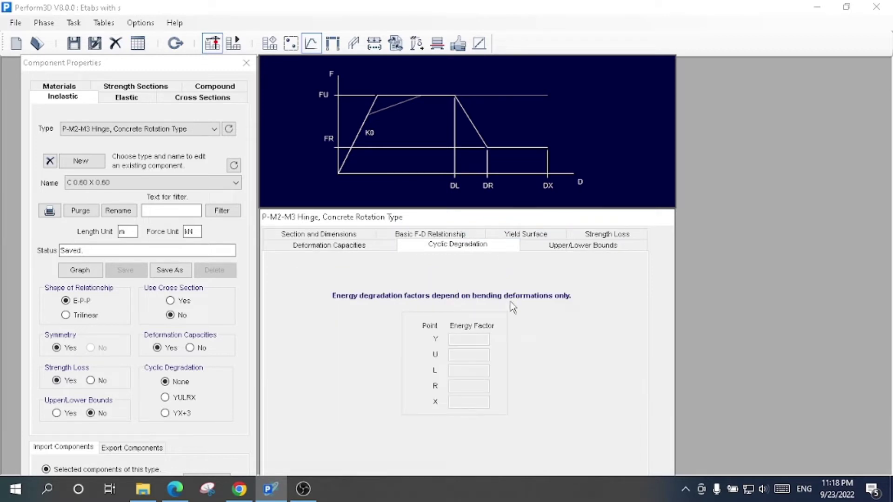
pyautogui.click(308, 235)
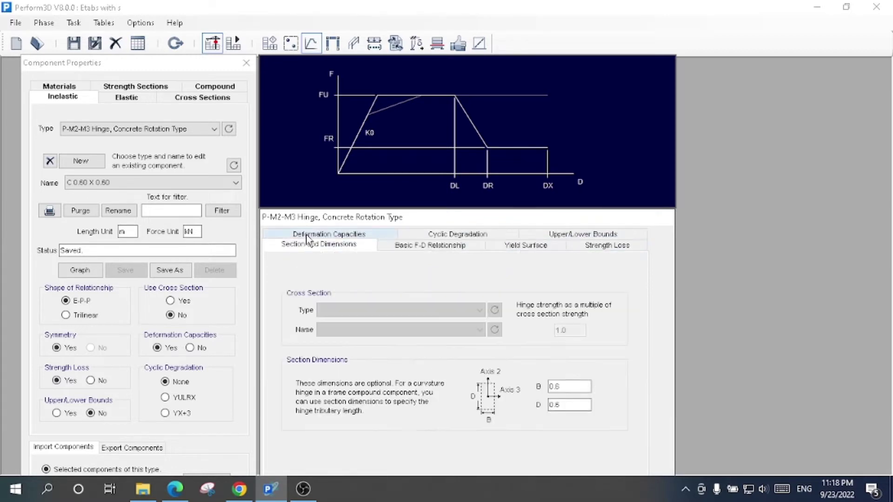
pyautogui.click(587, 246)
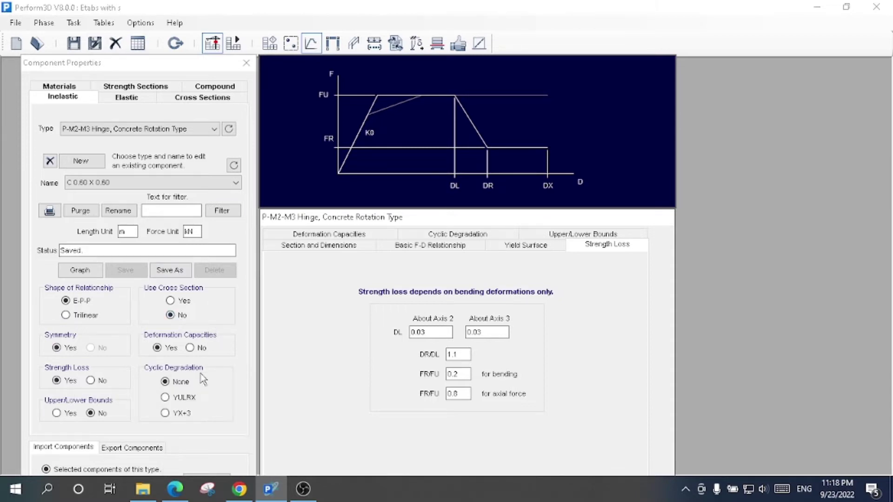
# Load the C 0.47 X 0.47 hinge and examine its F-D relationship, bending deformation capacities and section dimensions
pyautogui.click(158, 183)
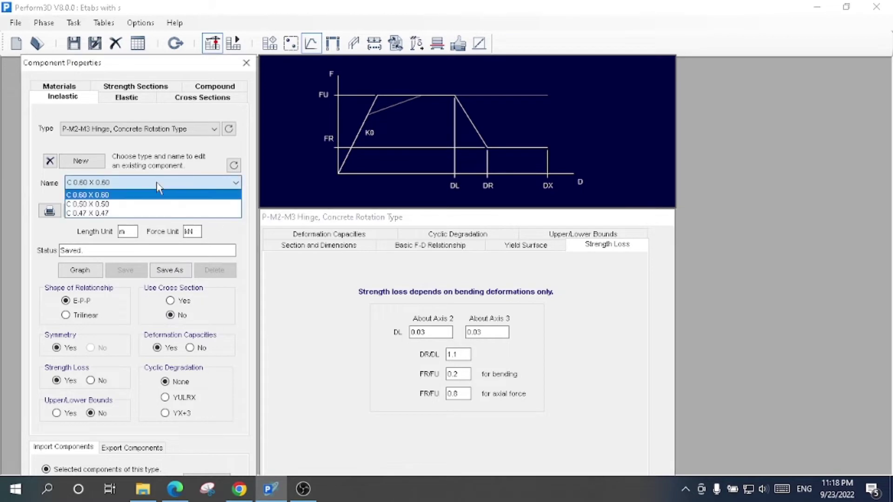
pyautogui.click(147, 213)
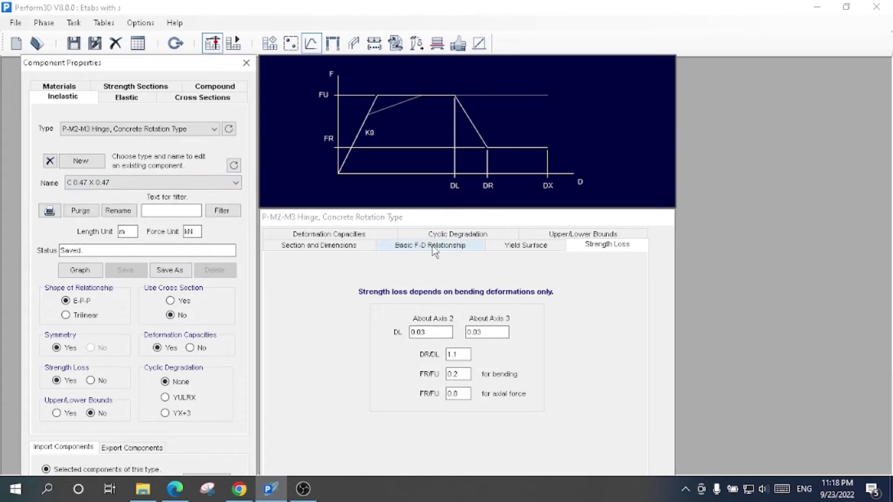
pyautogui.click(409, 245)
pyautogui.click(334, 235)
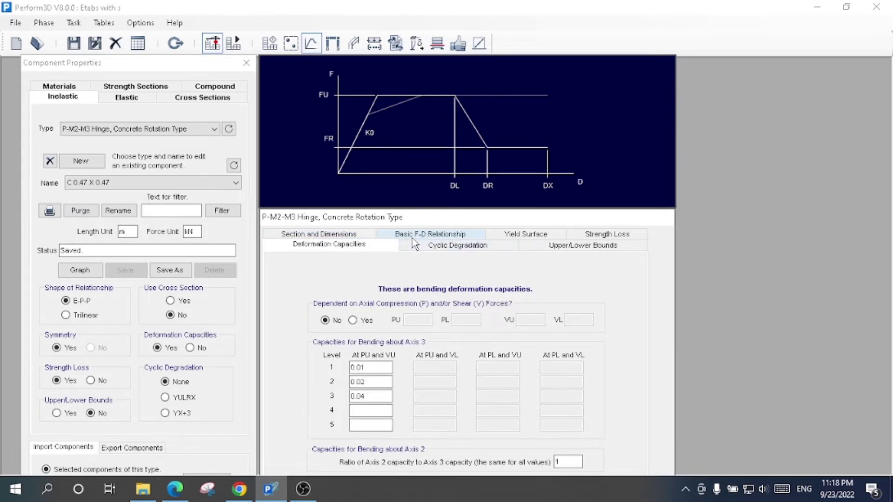
pyautogui.click(351, 235)
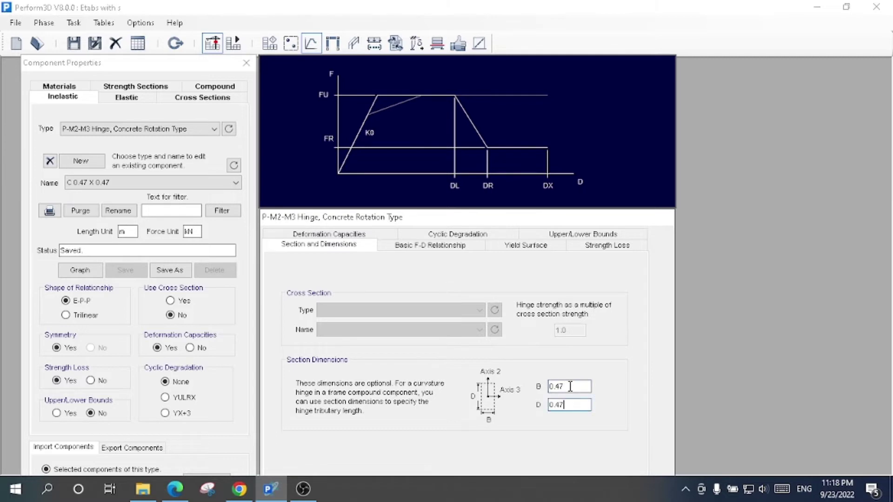
# Display the Seismic Isolator, Rubber Type and Friction Pendulum components and leave the inelastic components
pyautogui.click(150, 131)
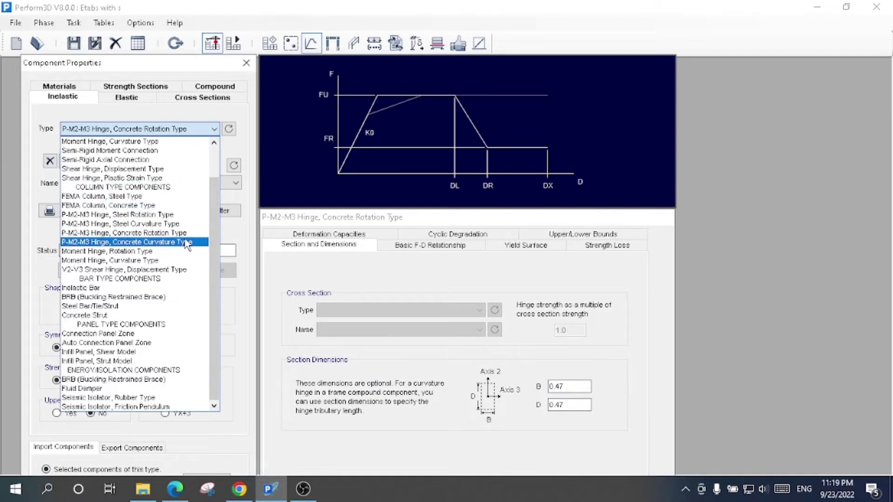
pyautogui.click(178, 399)
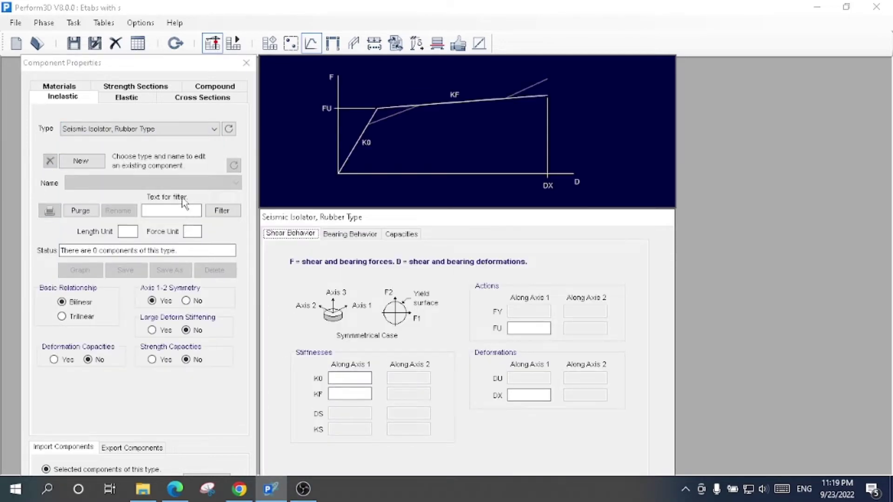
pyautogui.click(167, 130)
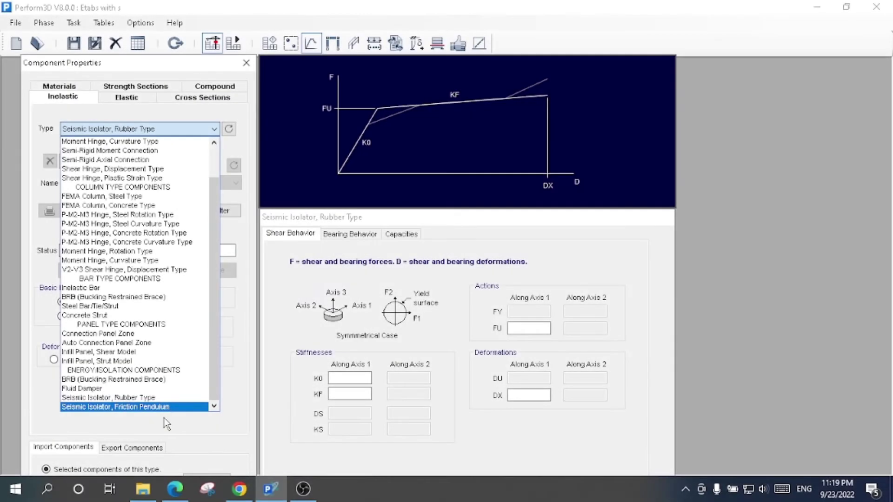
pyautogui.click(186, 407)
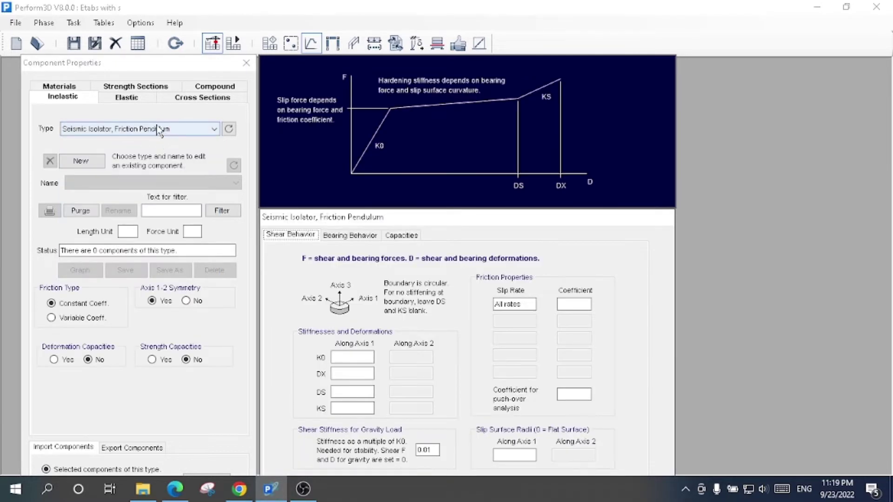
pyautogui.click(131, 91)
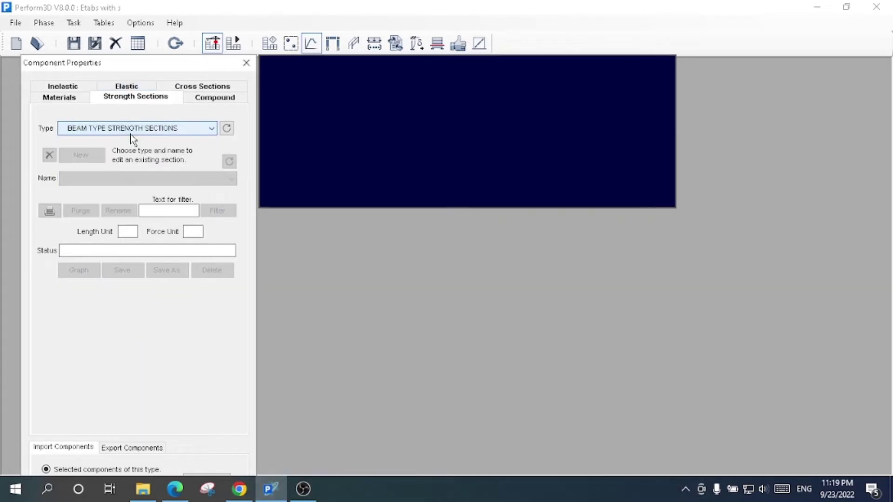
# Among the elastic components, load the 2-node axial Strain Gauge and examine its tension and compression strain capacities
pyautogui.click(136, 91)
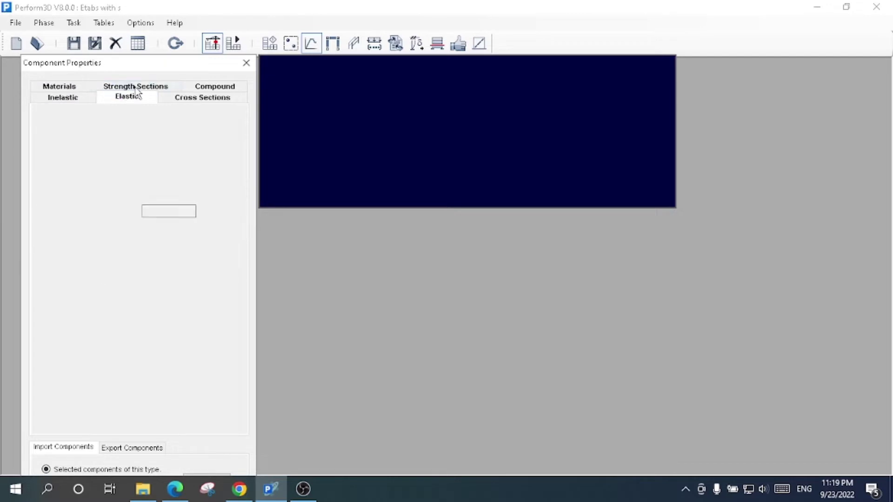
pyautogui.click(146, 131)
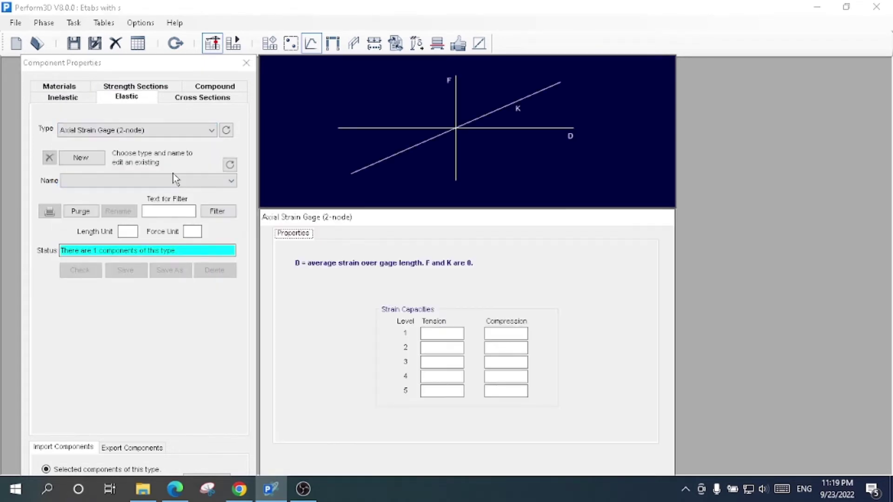
pyautogui.click(172, 181)
pyautogui.click(166, 194)
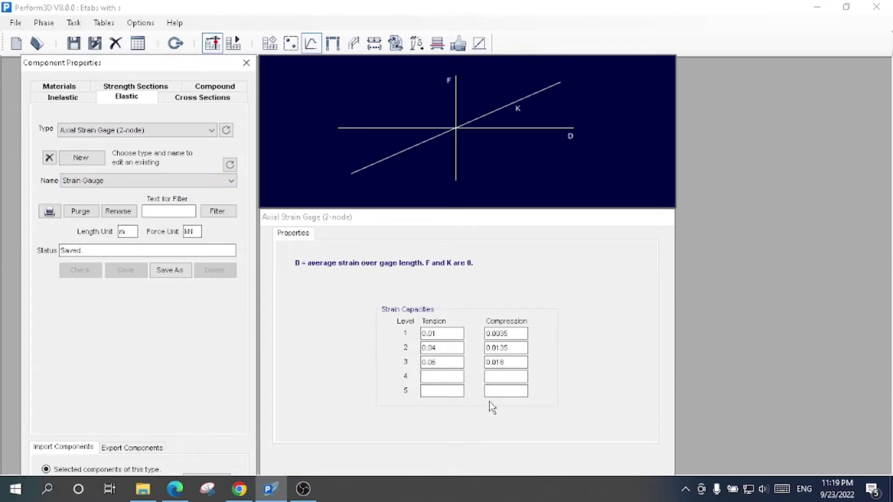
pyautogui.moveTo(438, 334); pyautogui.dragTo(418, 334)
pyautogui.moveTo(508, 363); pyautogui.dragTo(479, 355)
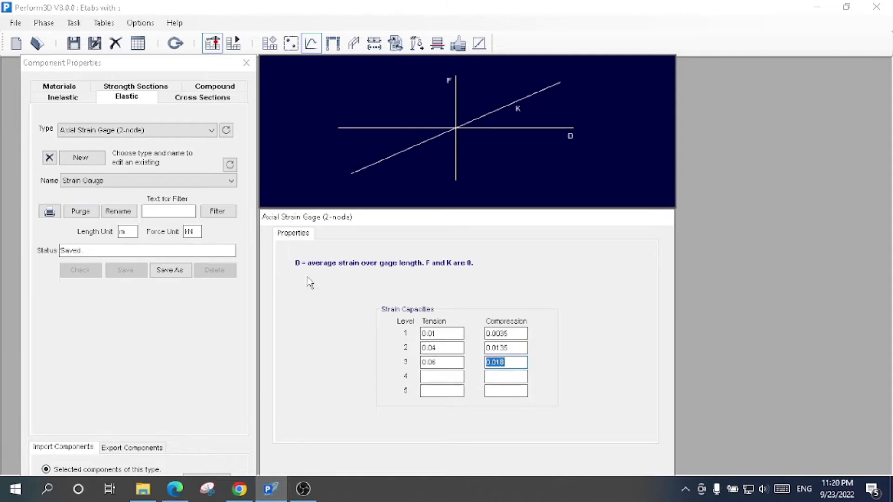
# Among the cross sections, choose Beam, Reinforced Concrete Section and load XecBmC-B 0.5 X 0.5
pyautogui.click(207, 98)
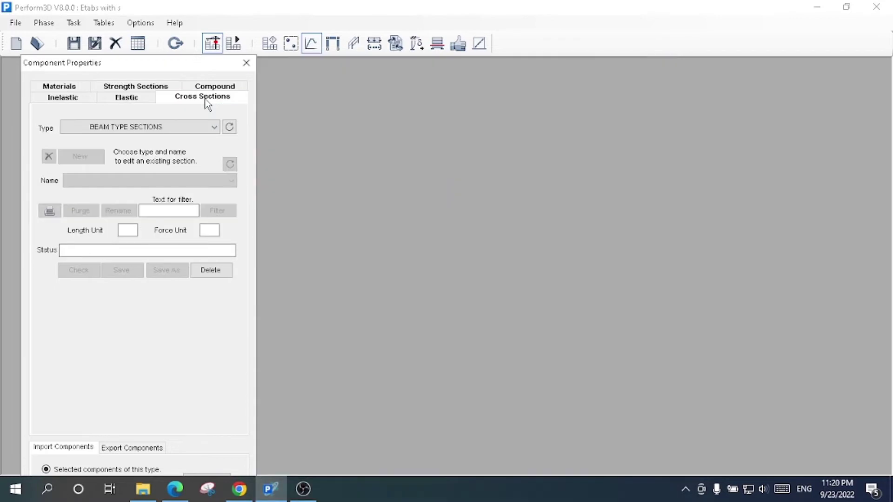
pyautogui.click(173, 127)
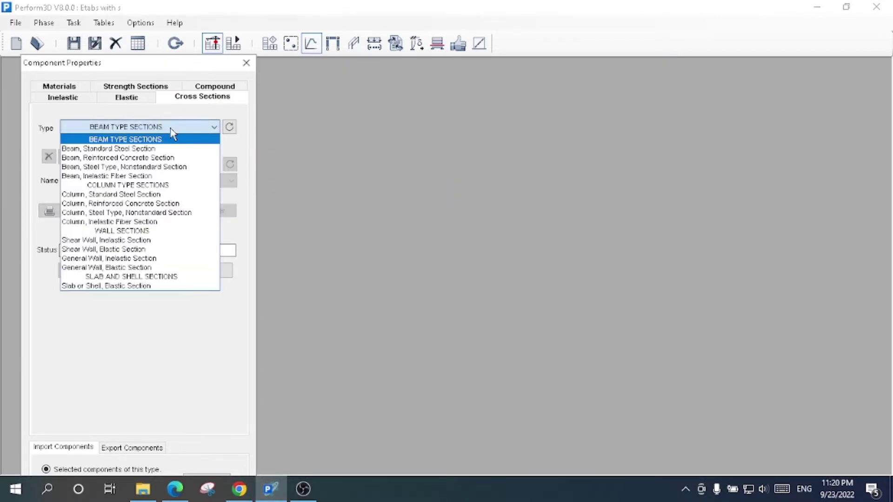
pyautogui.click(166, 159)
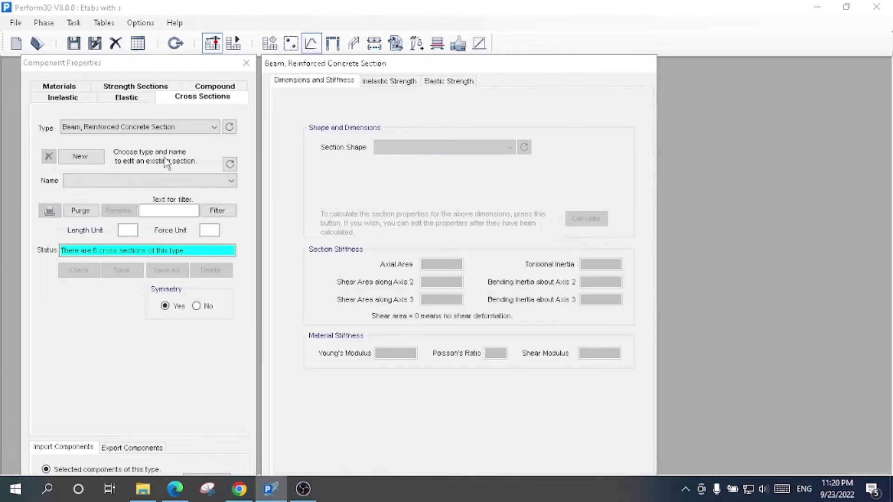
pyautogui.click(153, 181)
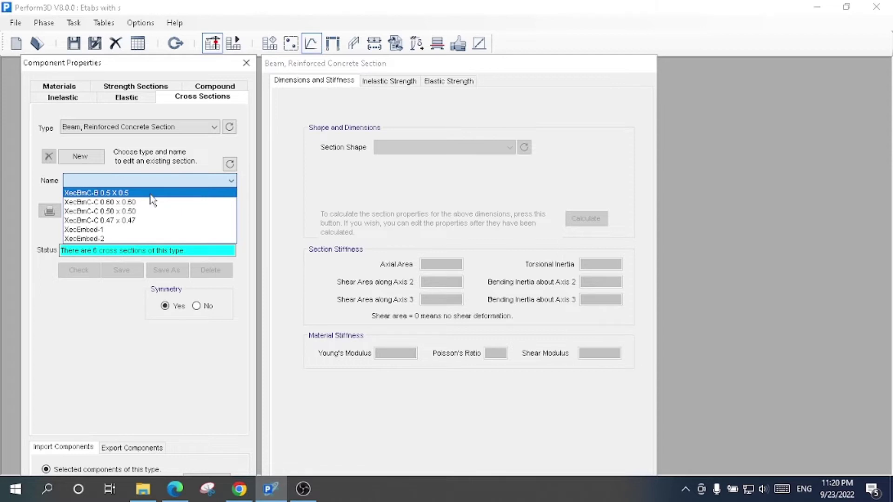
pyautogui.click(139, 192)
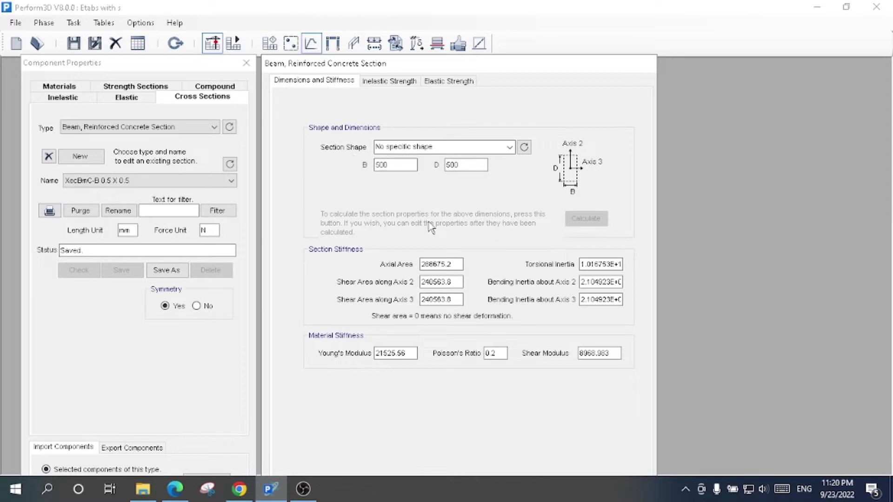
# Examine the beam section's dimensions, section stiffness and material stiffness, and look over the other available beam sections
pyautogui.doubleClick(455, 264)
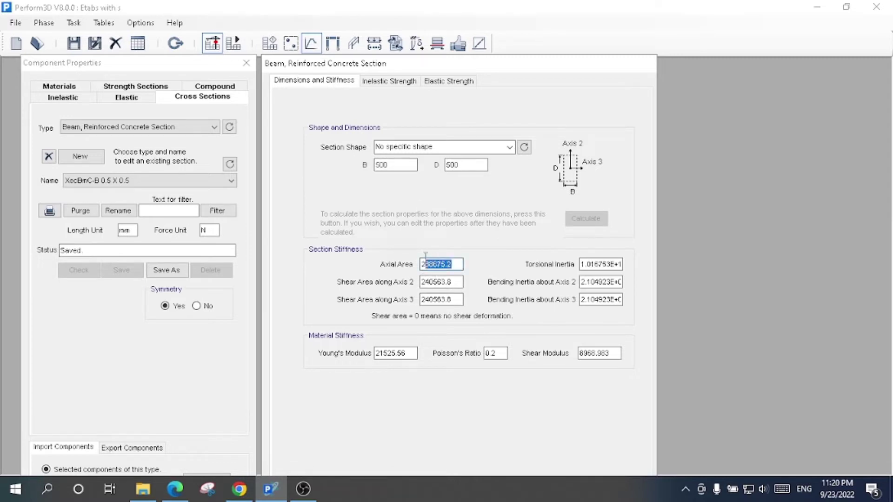
pyautogui.click(606, 283)
pyautogui.click(590, 300)
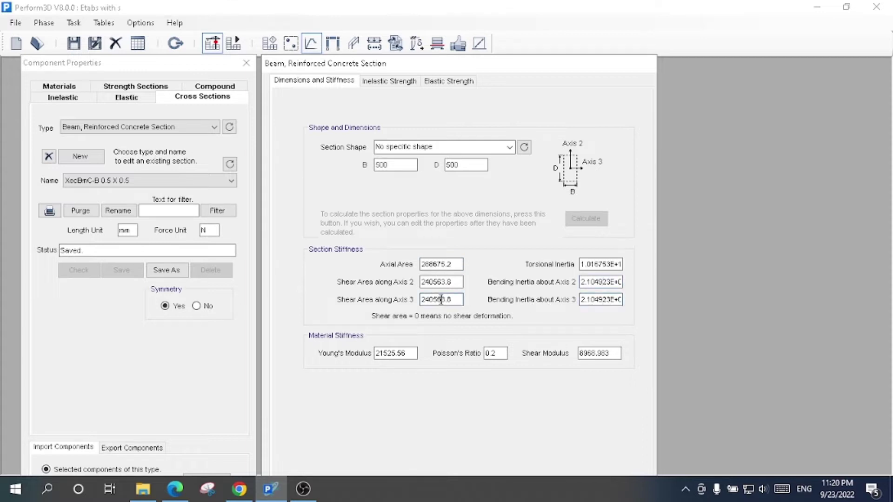
pyautogui.click(410, 167)
pyautogui.moveTo(415, 353); pyautogui.dragTo(367, 357)
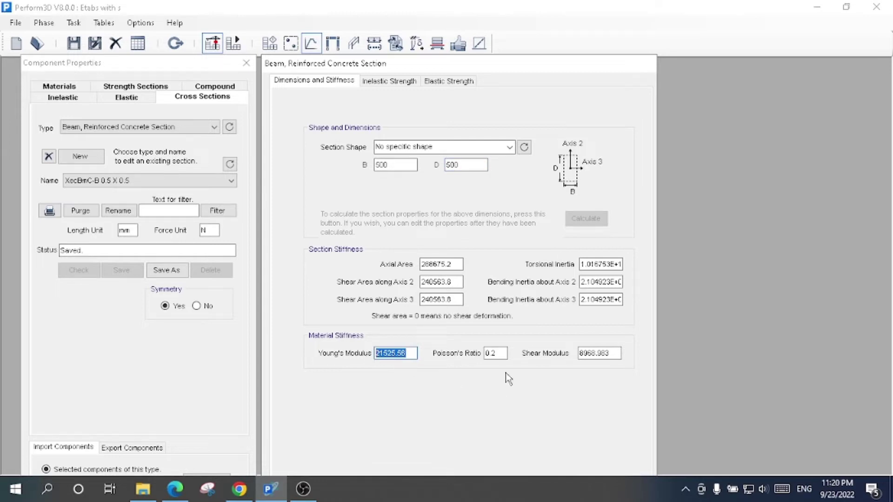
pyautogui.moveTo(504, 353); pyautogui.dragTo(464, 378)
pyautogui.click(606, 356)
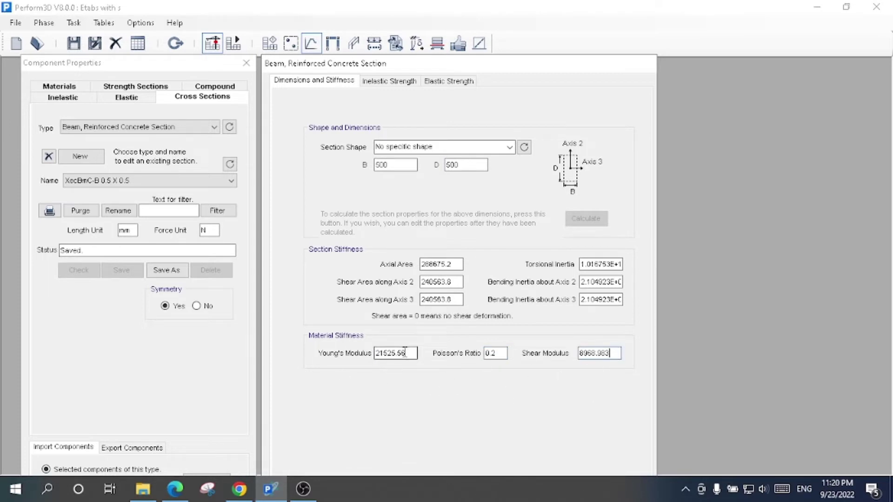
pyautogui.click(496, 353)
pyautogui.moveTo(616, 353); pyautogui.dragTo(544, 354)
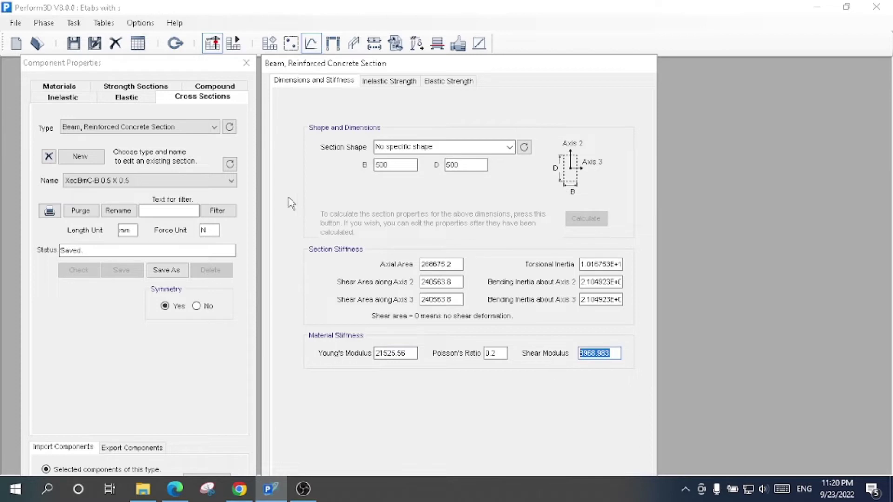
pyautogui.click(193, 181)
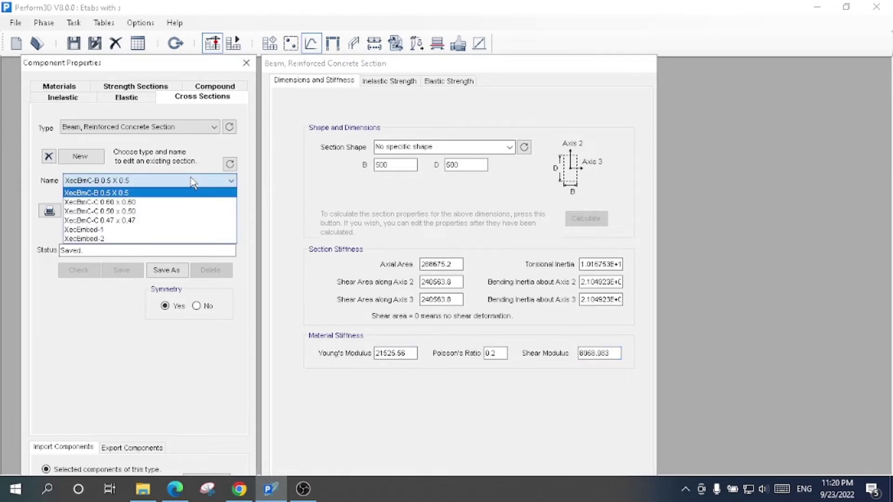
pyautogui.click(213, 103)
# Choose the Column, Reinforced Concrete Section type and load XecColC-C 0.50 x 0.50
pyautogui.click(193, 127)
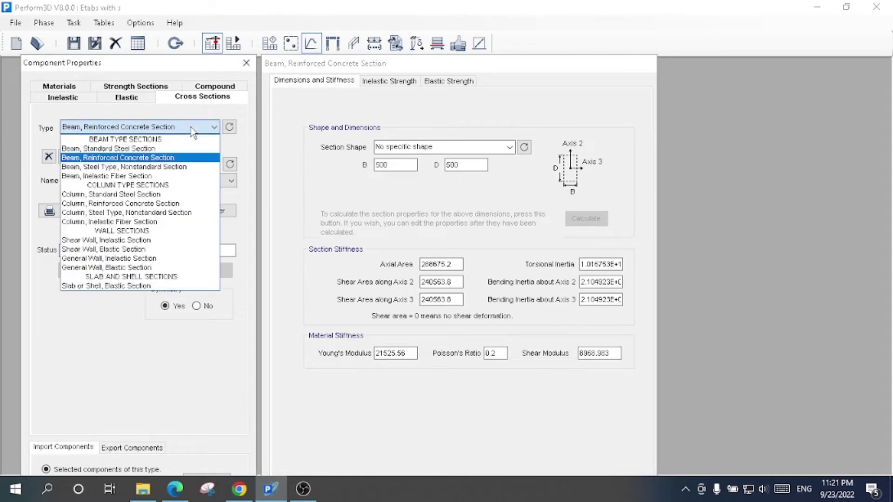
pyautogui.click(196, 204)
pyautogui.click(190, 181)
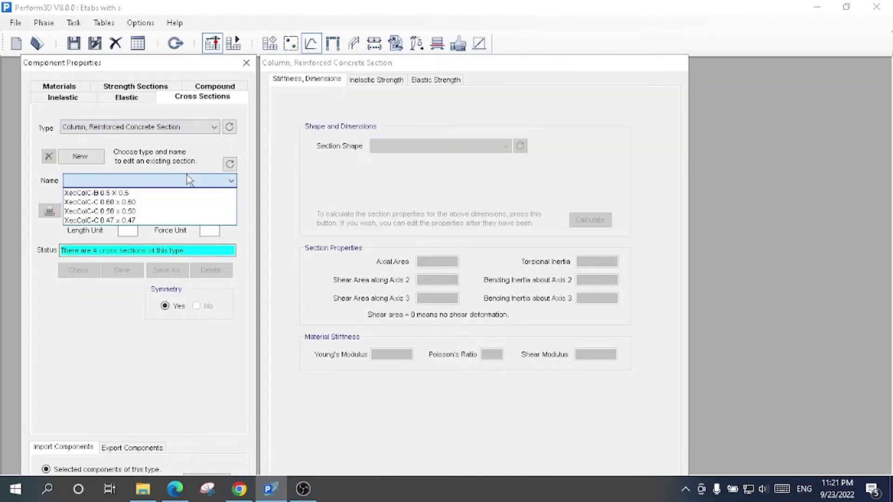
pyautogui.click(188, 210)
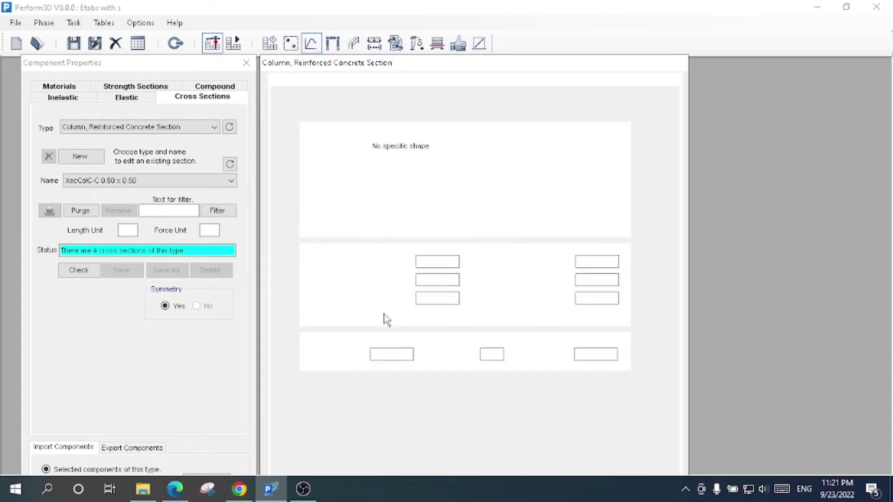
# Examine the column section's B and D dimensions, Young's modulus and elastic strength settings
pyautogui.click(390, 166)
pyautogui.click(471, 166)
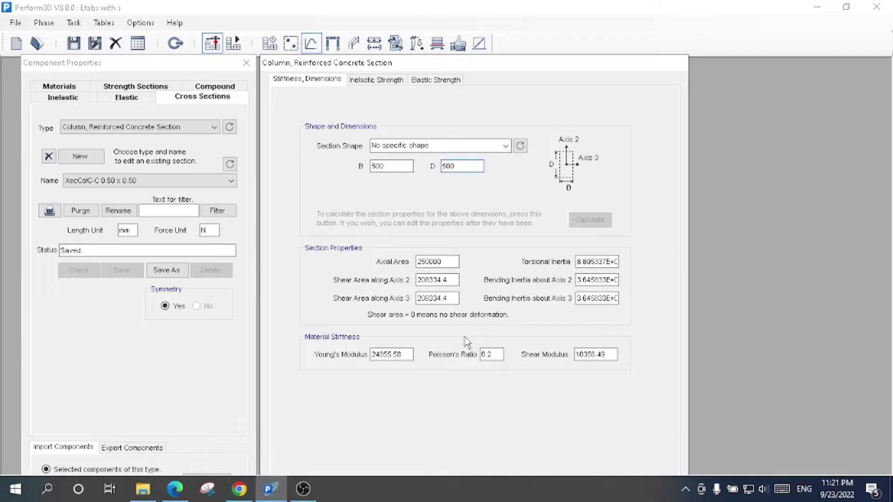
pyautogui.moveTo(409, 355); pyautogui.dragTo(367, 357)
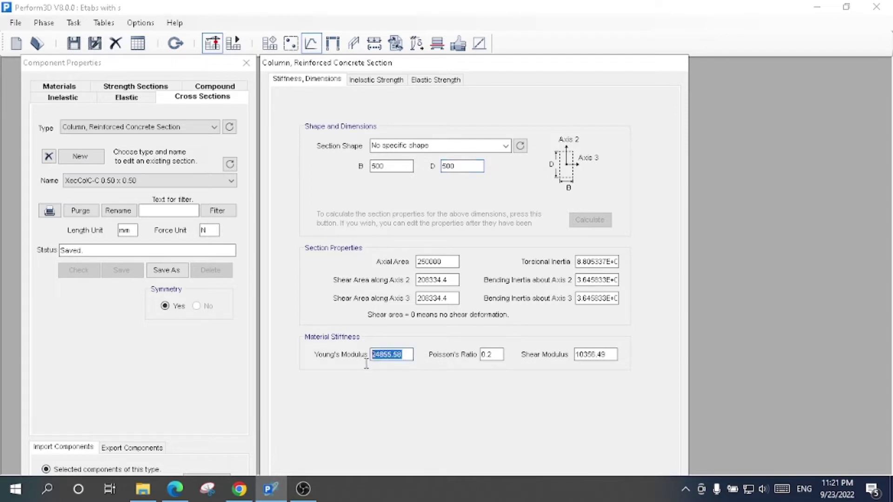
pyautogui.press('Tab')
pyautogui.press('Tab')
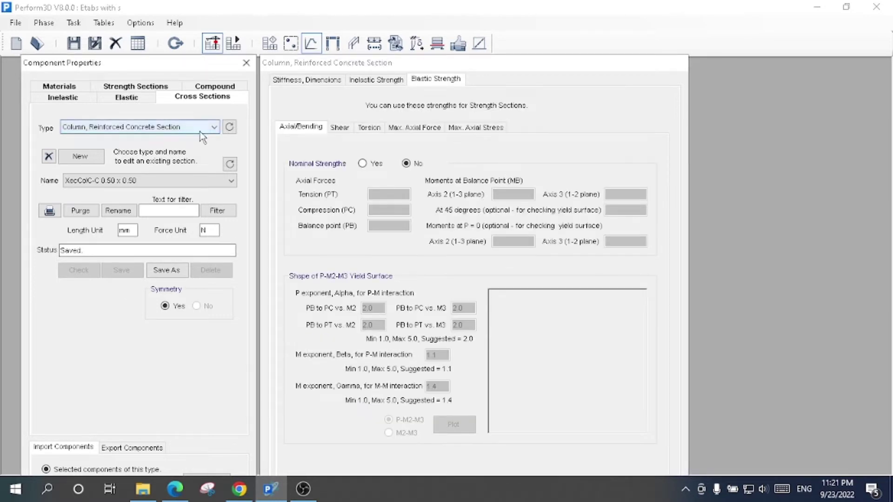
# Choose the Shear Wall, Inelastic Section type and load wall section W17H2 to view its structural fibers
pyautogui.click(204, 131)
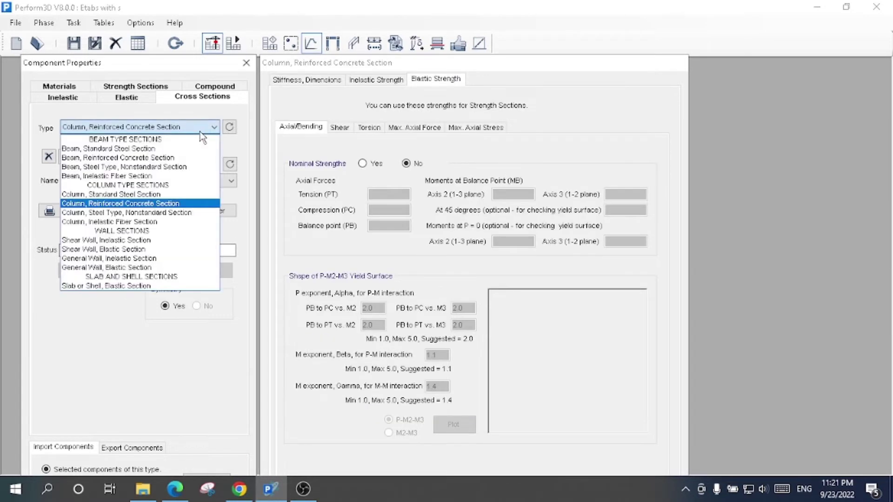
pyautogui.click(186, 240)
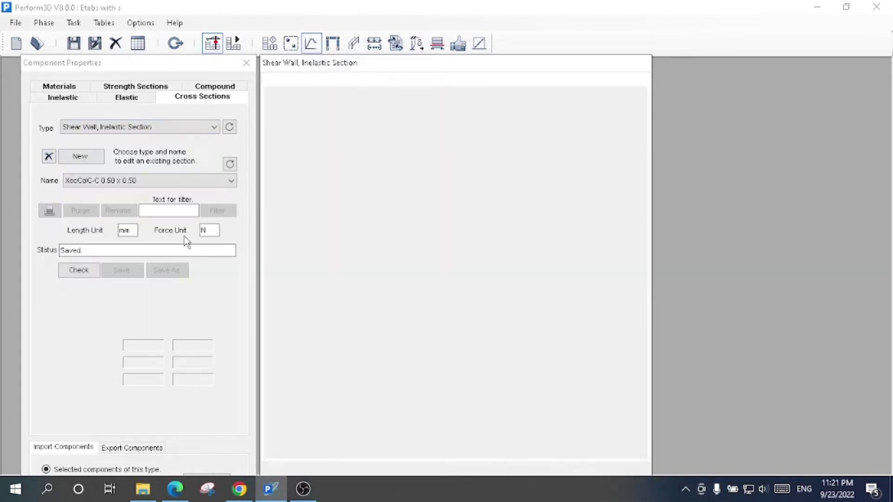
pyautogui.click(149, 182)
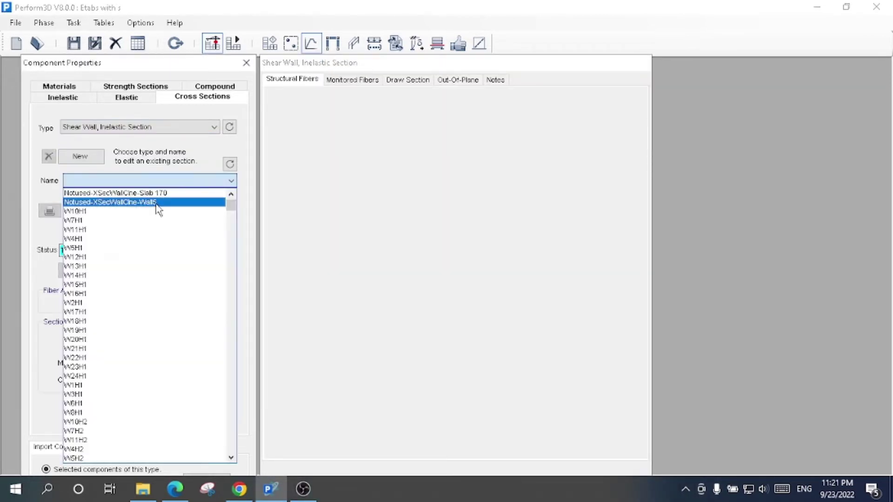
pyautogui.scroll(-6, 135, 297)
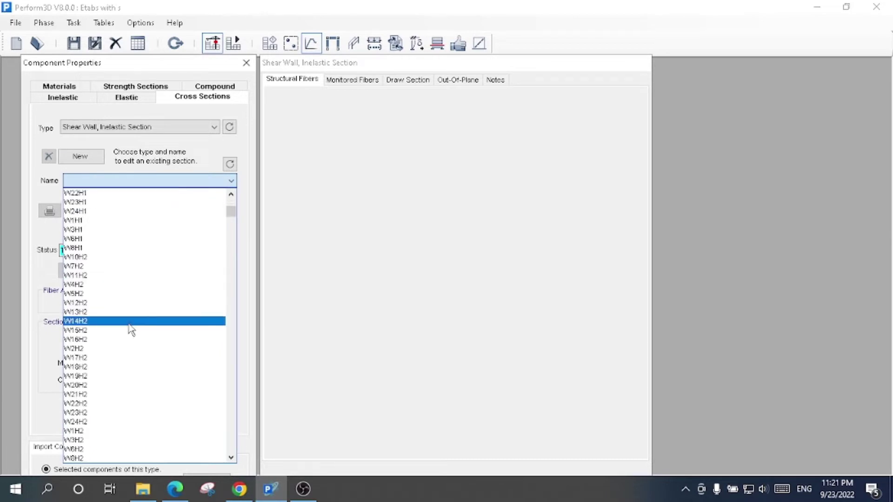
pyautogui.click(134, 341)
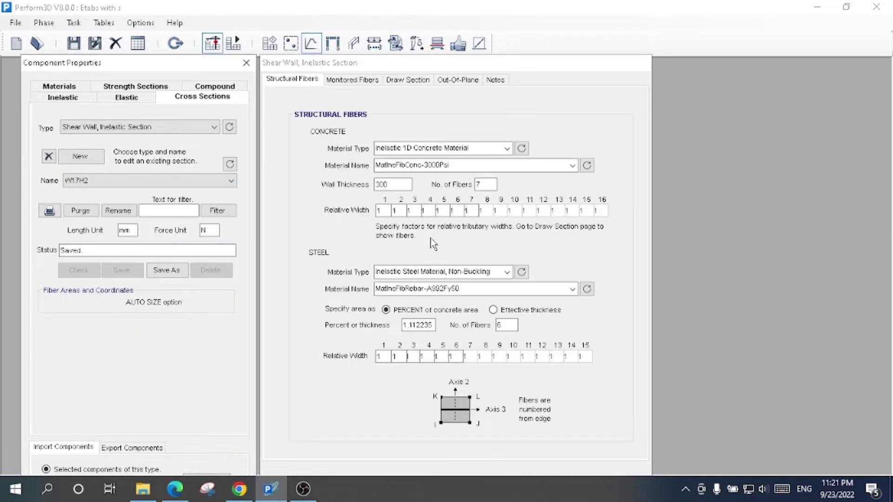
# Load wall sections W10H3 and W22H3 in turn and compare their concrete and steel structural fibers
pyautogui.click(120, 182)
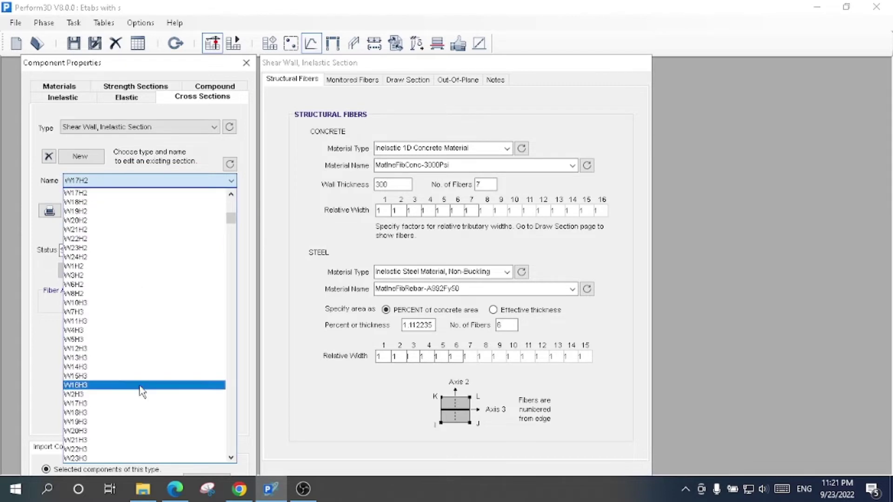
pyautogui.click(123, 303)
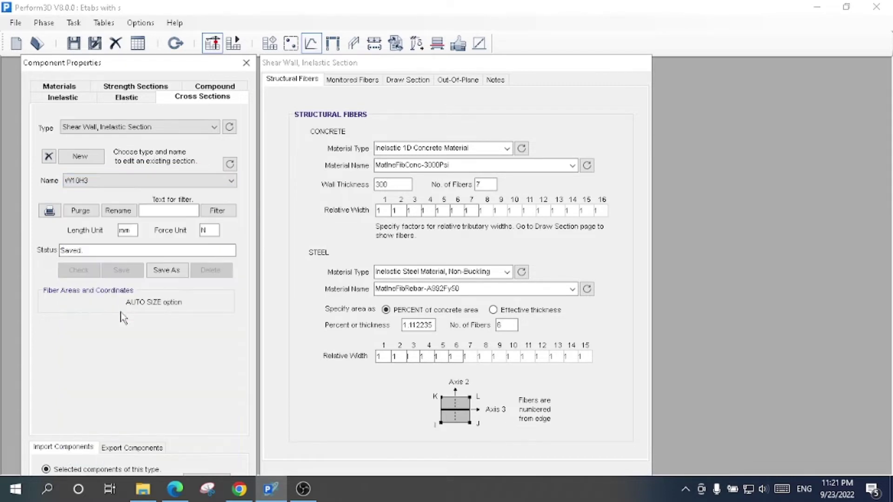
pyautogui.click(121, 183)
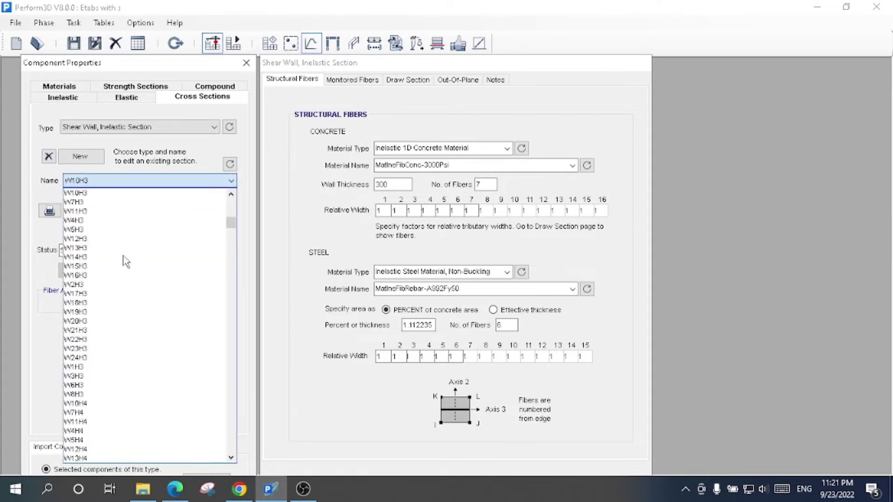
pyautogui.click(128, 341)
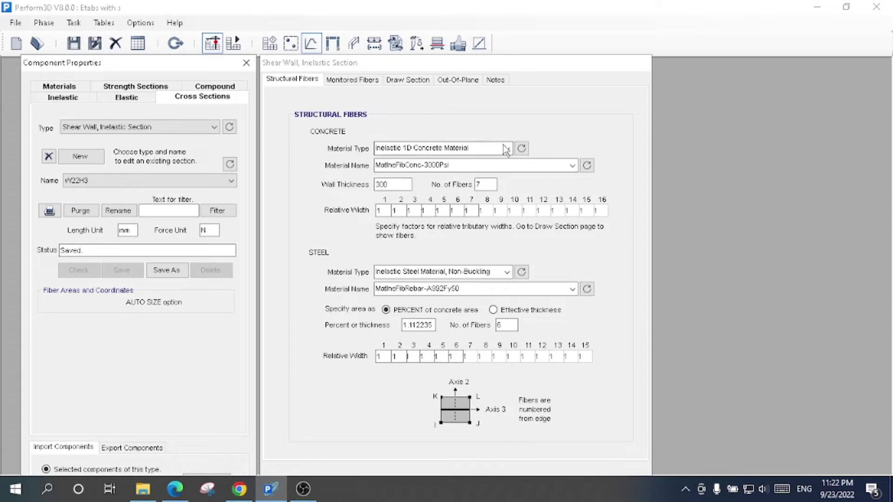
# Examine the W22H3 wall's steel percentage and number of fibers, and look over the remaining wall sections
pyautogui.moveTo(430, 325); pyautogui.dragTo(403, 325)
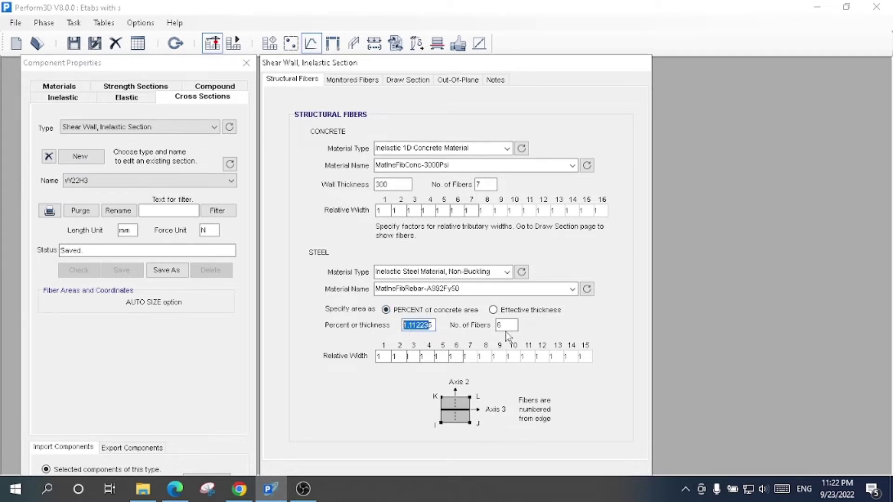
pyautogui.click(512, 325)
pyautogui.click(200, 180)
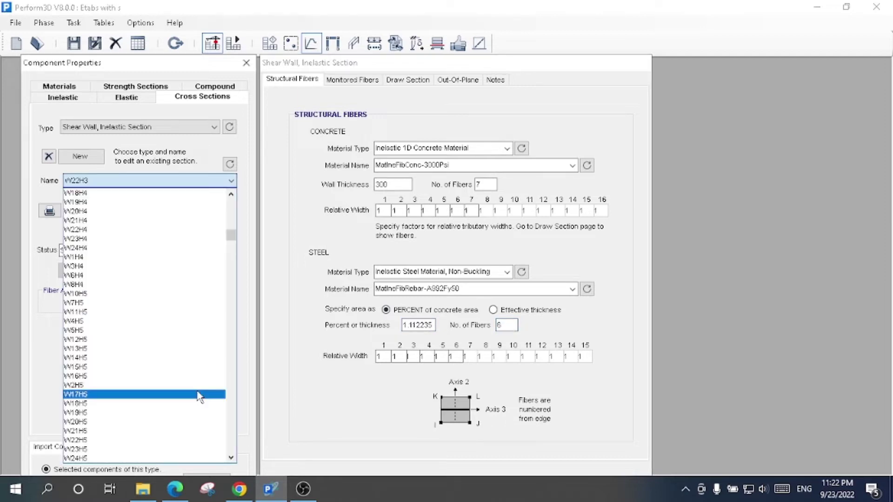
pyautogui.click(172, 138)
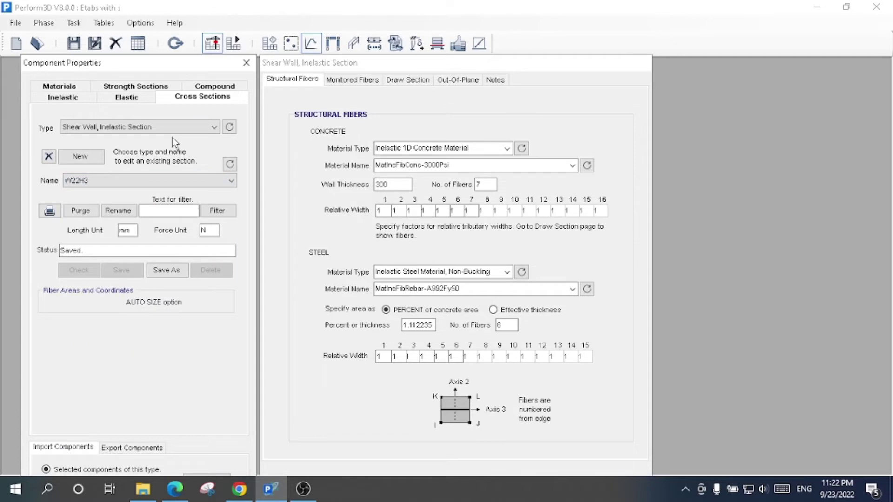
# Choose the Slab or Shell, Elastic Section type and load the cross section XecElaSlabC-Slab 170
pyautogui.click(167, 126)
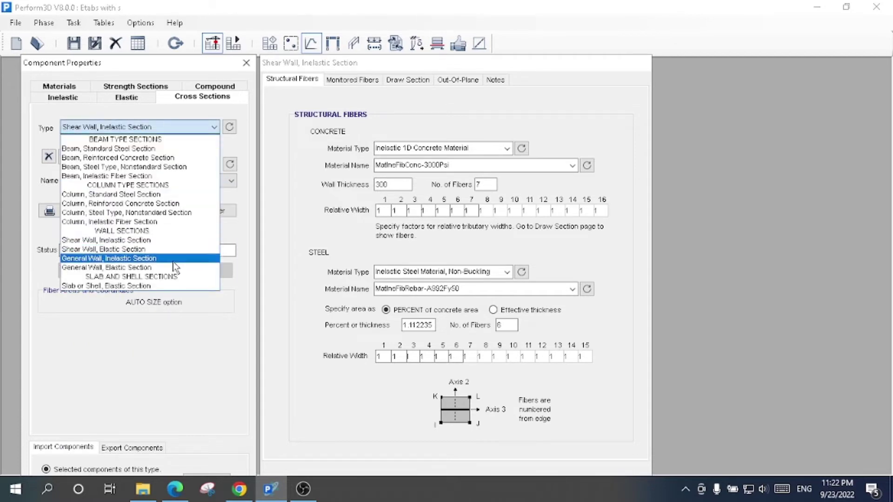
pyautogui.click(169, 287)
pyautogui.click(139, 181)
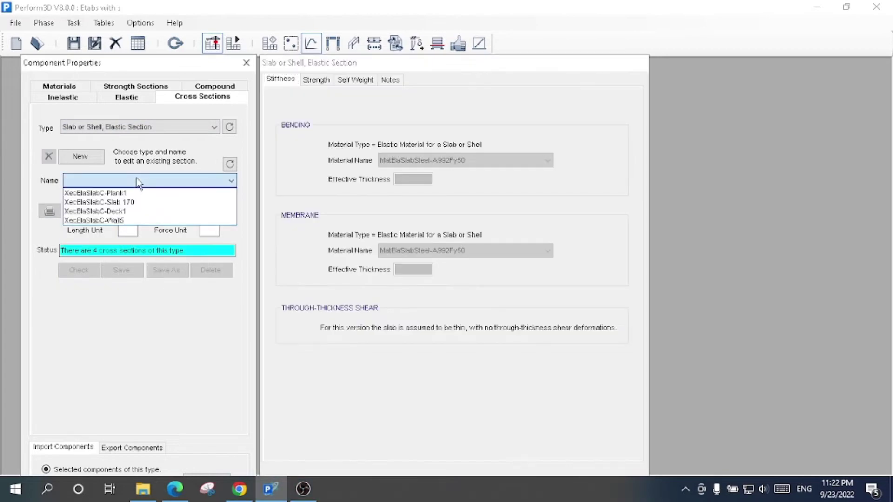
pyautogui.click(156, 203)
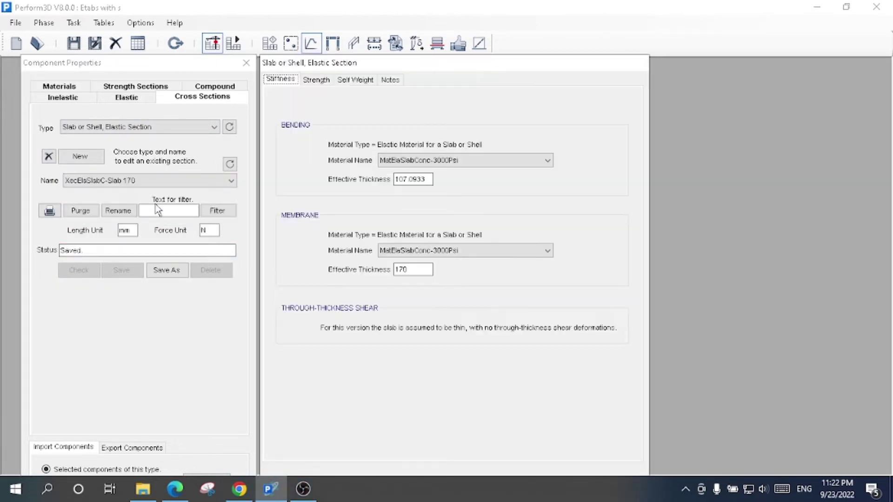
# Examine the slab section's bending material and its bending and membrane effective thicknesses
pyautogui.click(459, 161)
pyautogui.click(459, 161)
pyautogui.moveTo(425, 181); pyautogui.dragTo(380, 182)
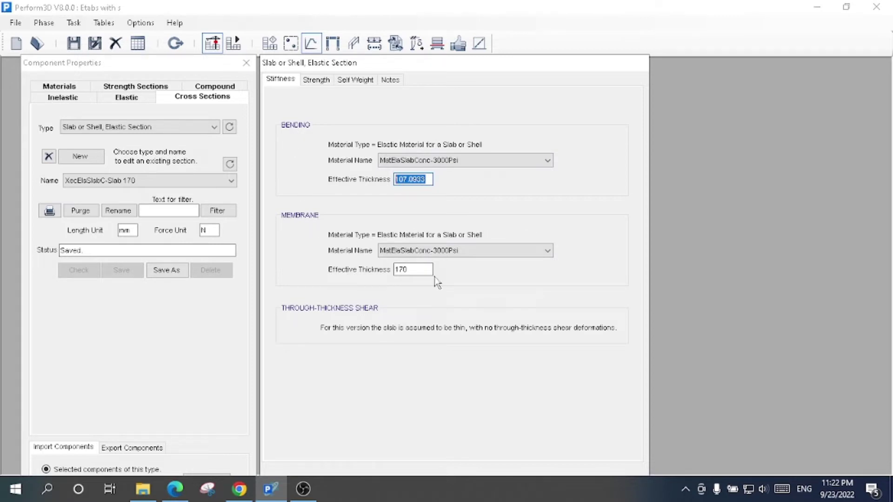
pyautogui.moveTo(423, 269); pyautogui.dragTo(391, 270)
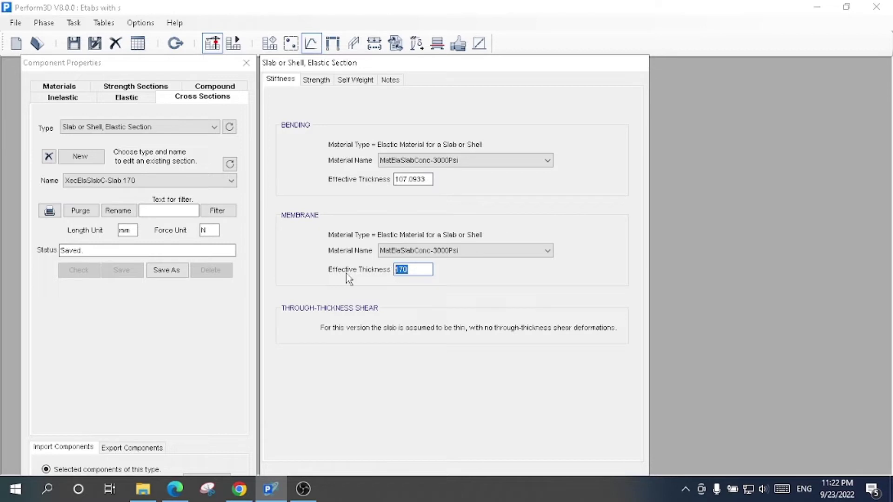
pyautogui.click(80, 269)
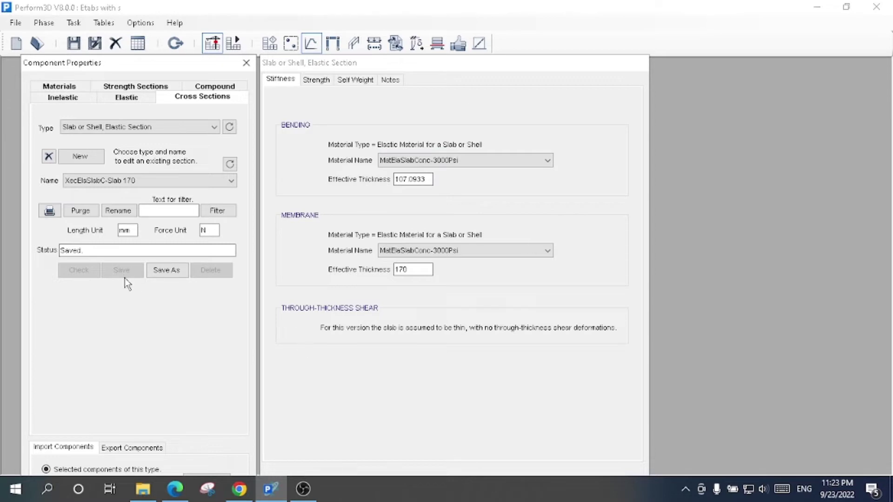
# Go to the compound components and load the frame member compound component CpdHingeBmC-B6H7
pyautogui.click(226, 90)
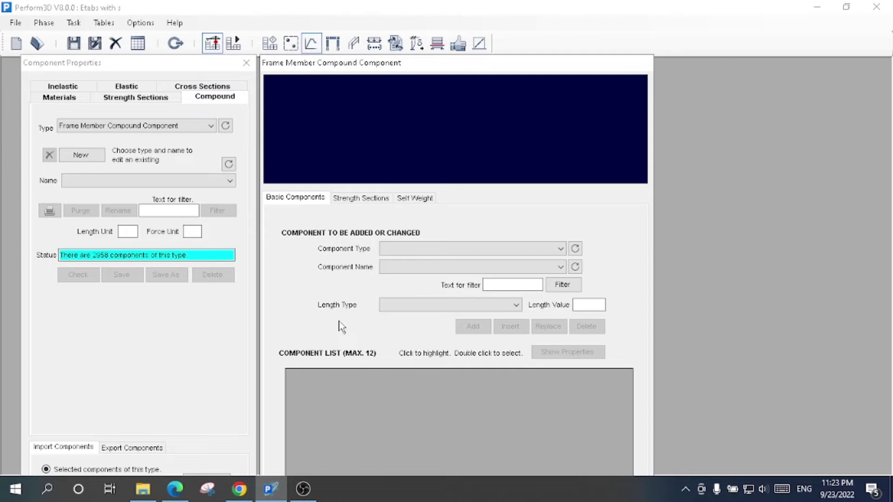
pyautogui.click(148, 180)
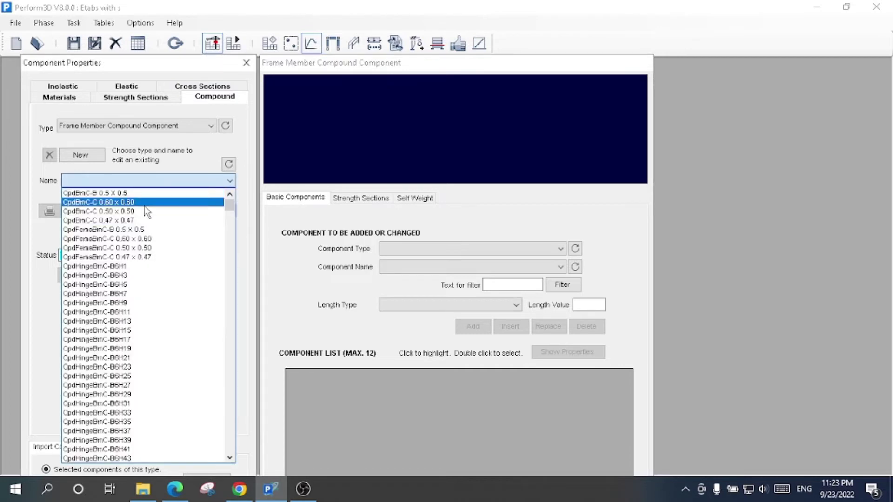
pyautogui.click(156, 302)
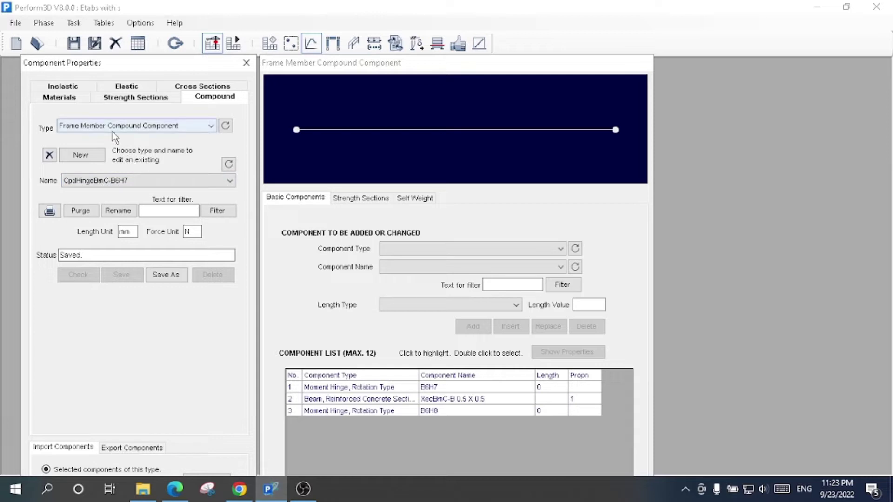
# Examine the compound beam's component list by highlighting its two end moment hinges and the reinforced concrete beam section between them
pyautogui.click(500, 399)
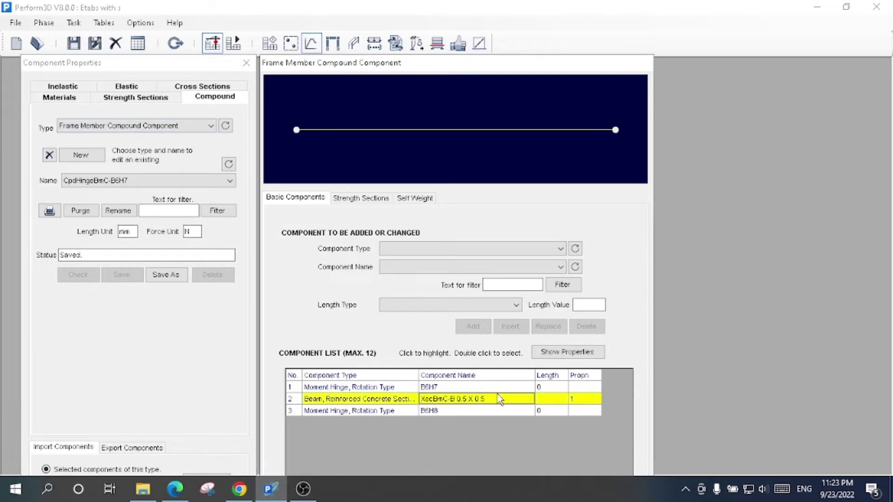
pyautogui.click(470, 387)
pyautogui.click(463, 411)
pyautogui.keyDown('ctrl'); pyautogui.click(447, 388); pyautogui.keyUp('ctrl')
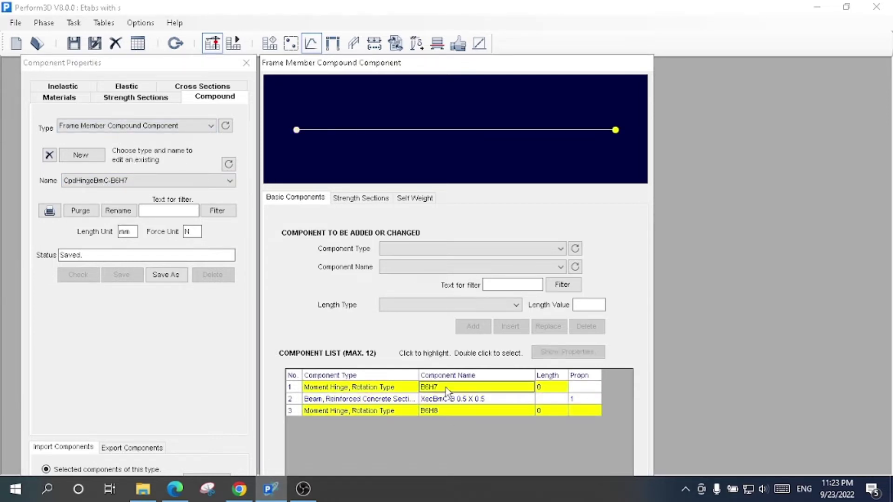
pyautogui.click(446, 375)
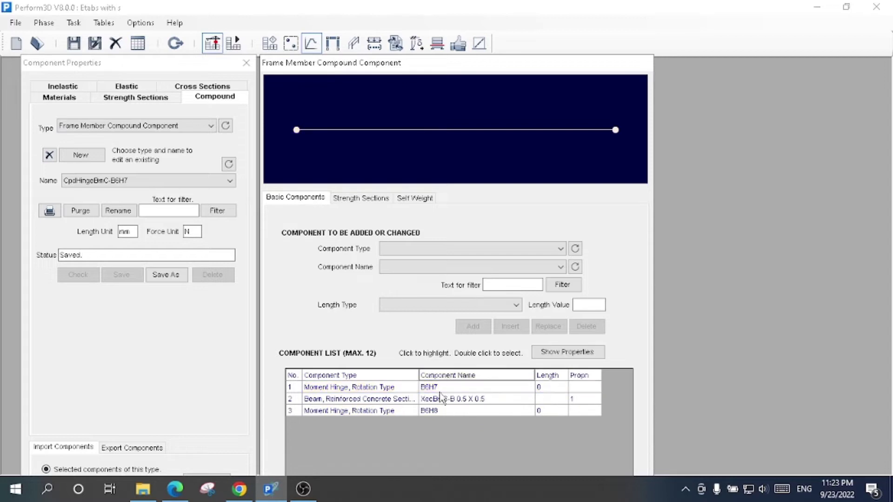
pyautogui.click(440, 388)
pyautogui.click(440, 400)
pyautogui.click(441, 410)
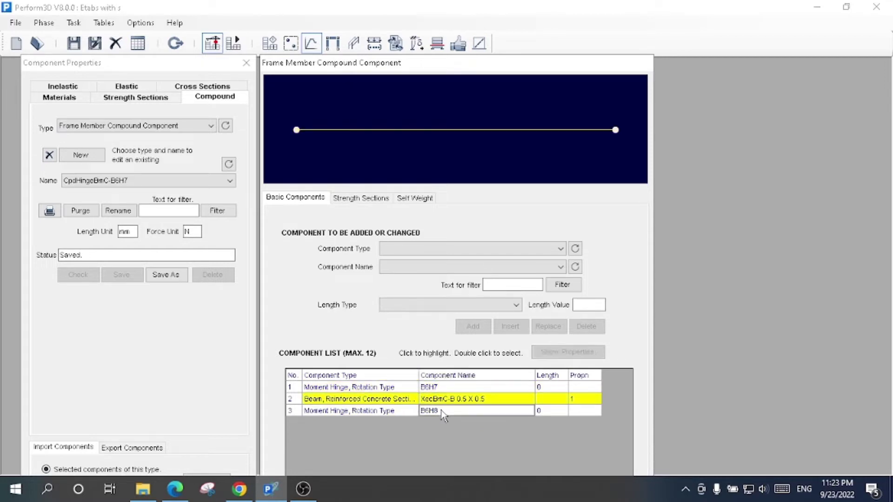
pyautogui.click(442, 399)
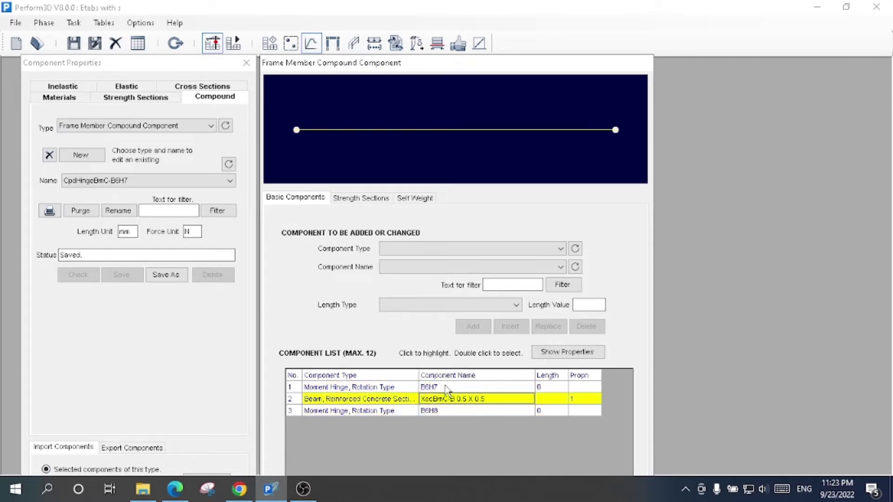
# Load further hinged beam compounds, including CpdHingeBmC-B6H49 and CpdHingeBmC-B150H29, and compare their component lists
pyautogui.click(170, 126)
pyautogui.click(170, 138)
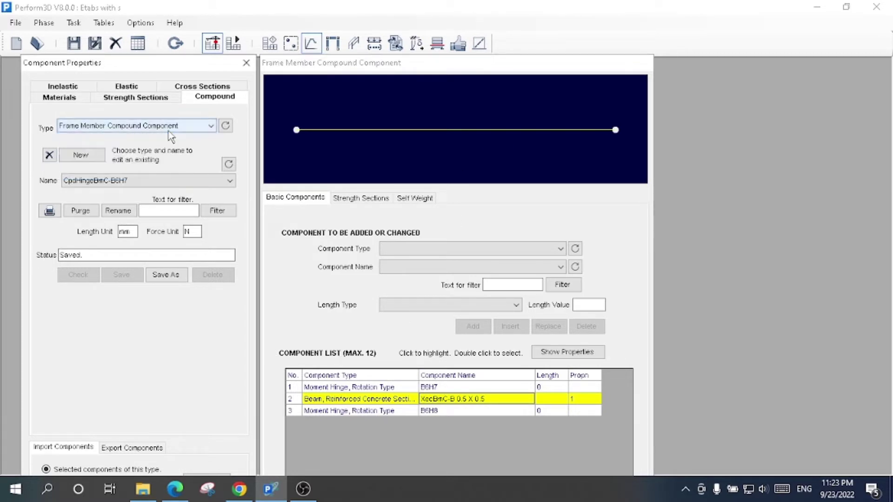
pyautogui.click(147, 180)
pyautogui.click(152, 385)
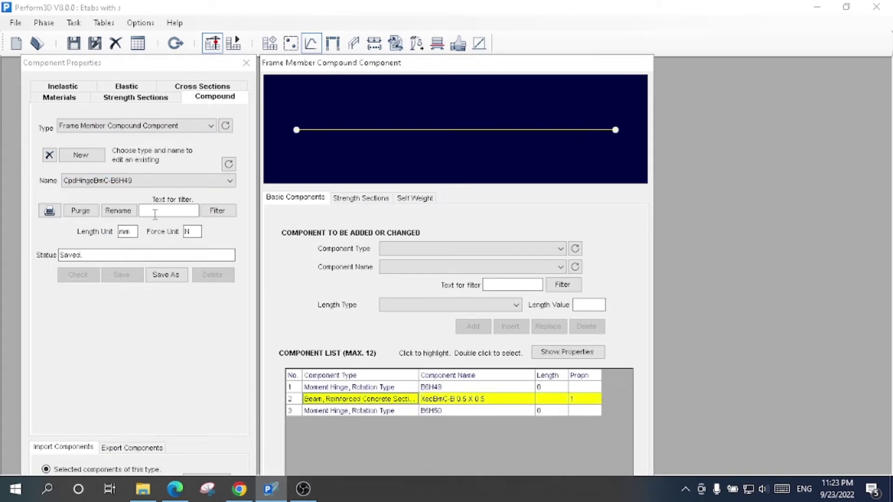
pyautogui.click(149, 181)
pyautogui.click(140, 403)
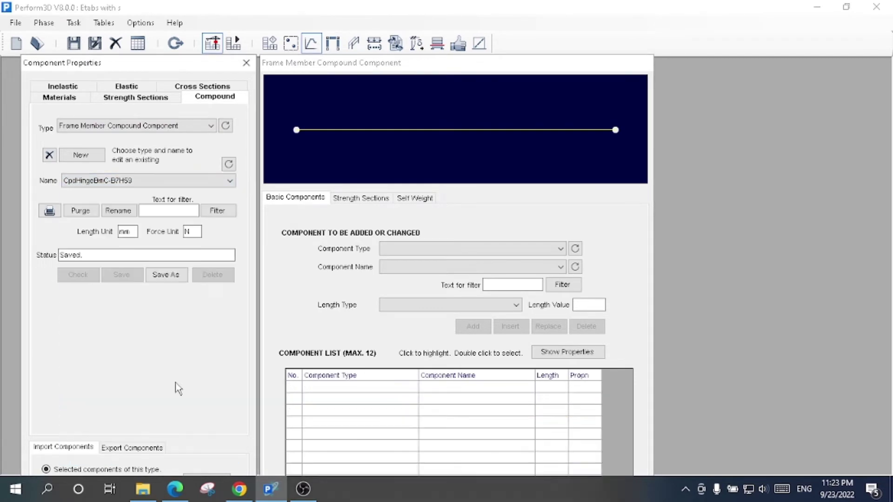
pyautogui.click(191, 181)
pyautogui.click(157, 413)
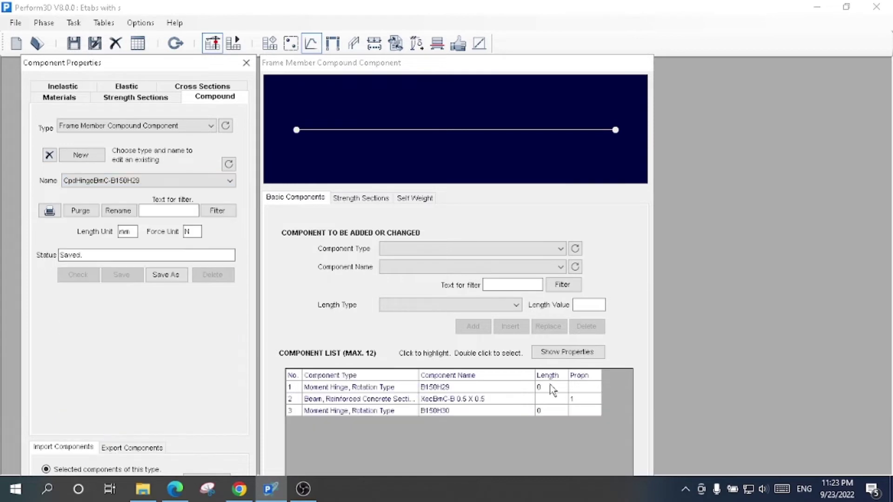
# Choose the Shear Wall Compound Component type, load CpdWallConcEla-Wall5 and review its basic components and notes
pyautogui.click(112, 126)
pyautogui.click(113, 129)
pyautogui.click(113, 127)
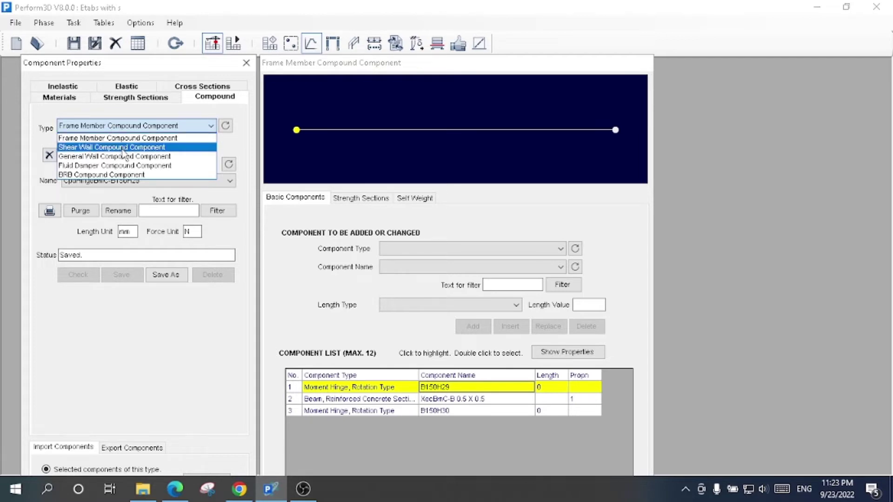
pyautogui.click(123, 148)
pyautogui.click(150, 181)
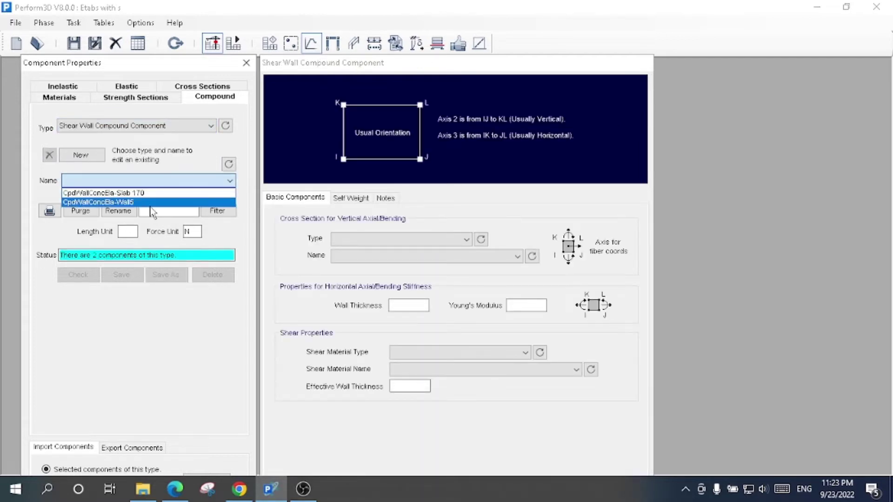
pyautogui.click(150, 202)
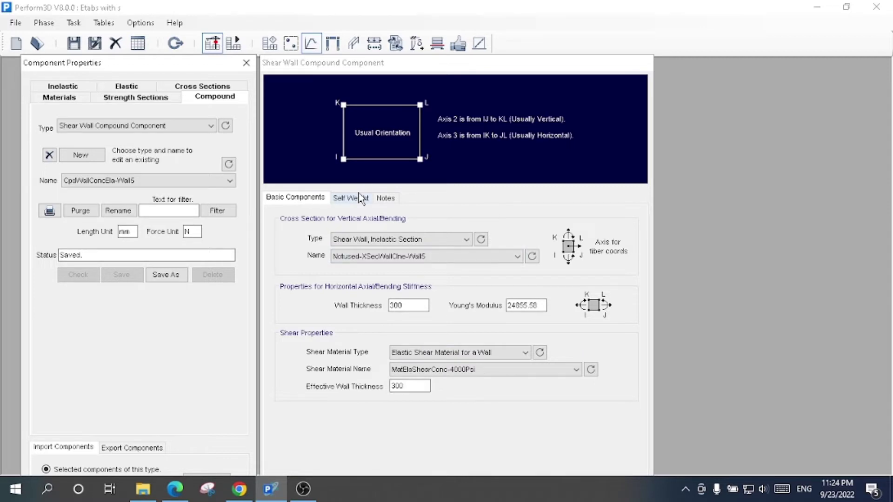
pyautogui.click(386, 197)
pyautogui.click(114, 185)
pyautogui.click(113, 204)
# Look over the General Wall and BRB compound component types
pyautogui.click(125, 125)
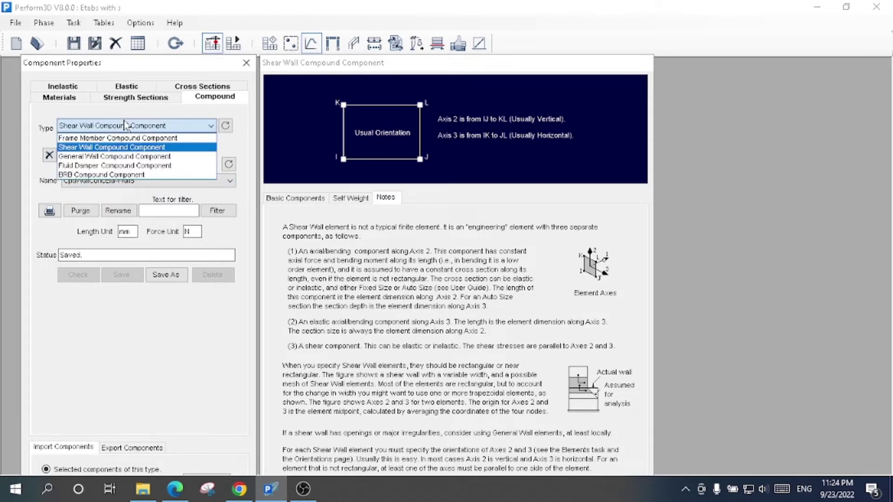
pyautogui.click(141, 157)
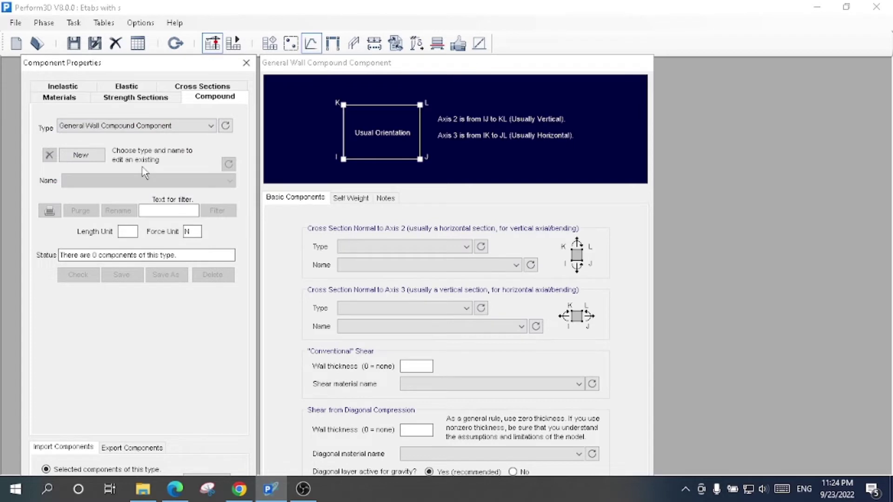
pyautogui.click(137, 126)
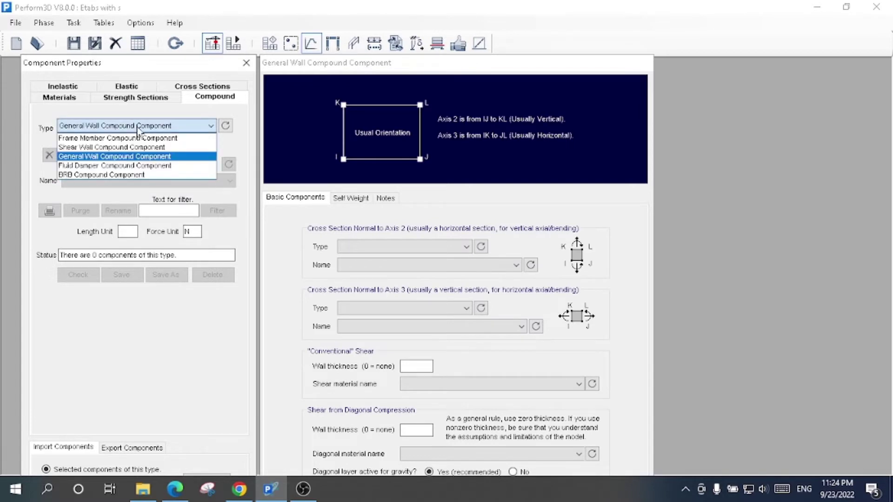
pyautogui.click(140, 176)
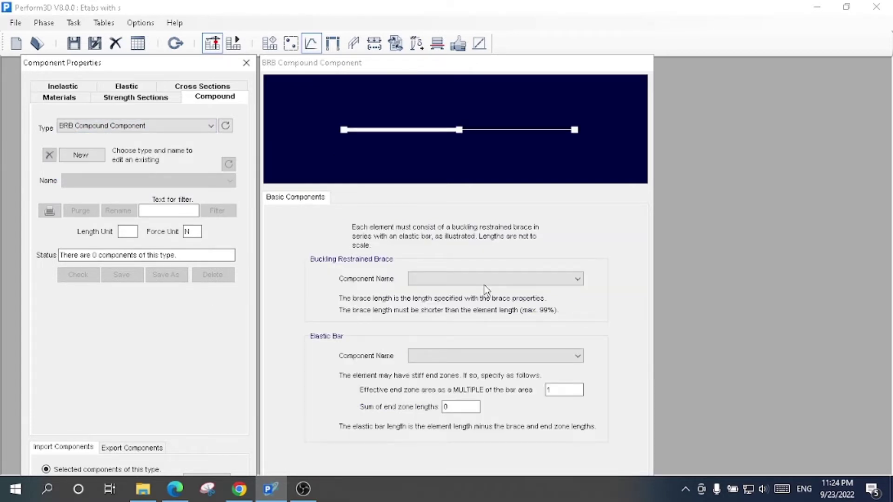
# Switch to the elements task, look over the element groups and display the column group ElemConcCol
pyautogui.click(326, 43)
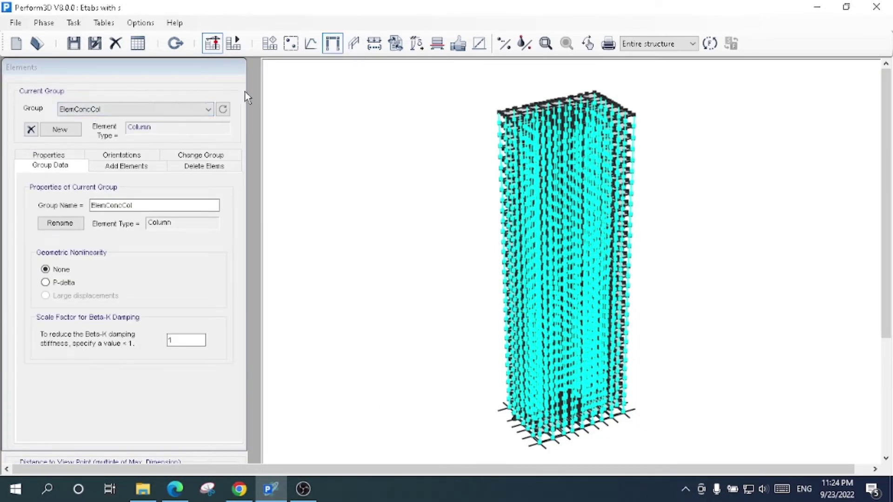
pyautogui.click(138, 112)
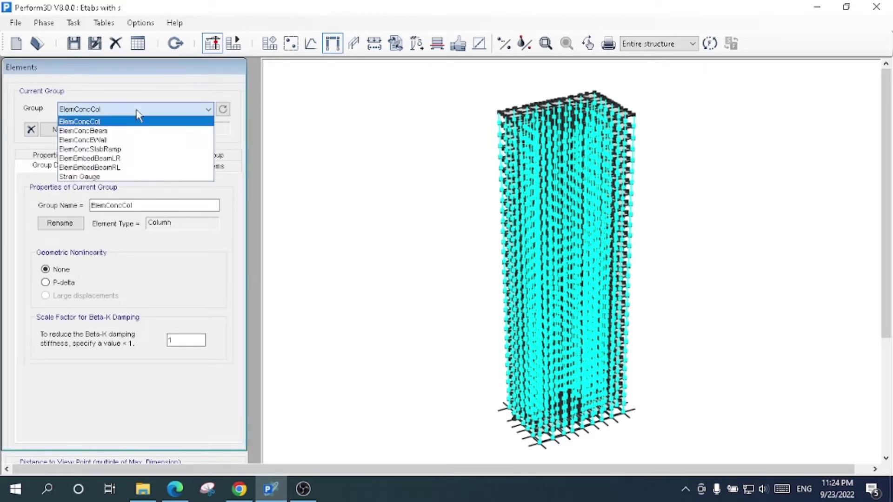
pyautogui.click(140, 121)
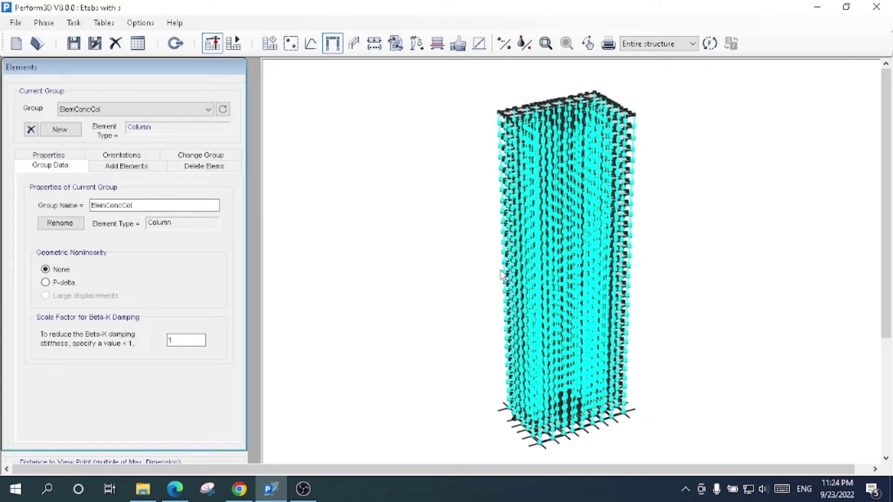
pyautogui.click(124, 110)
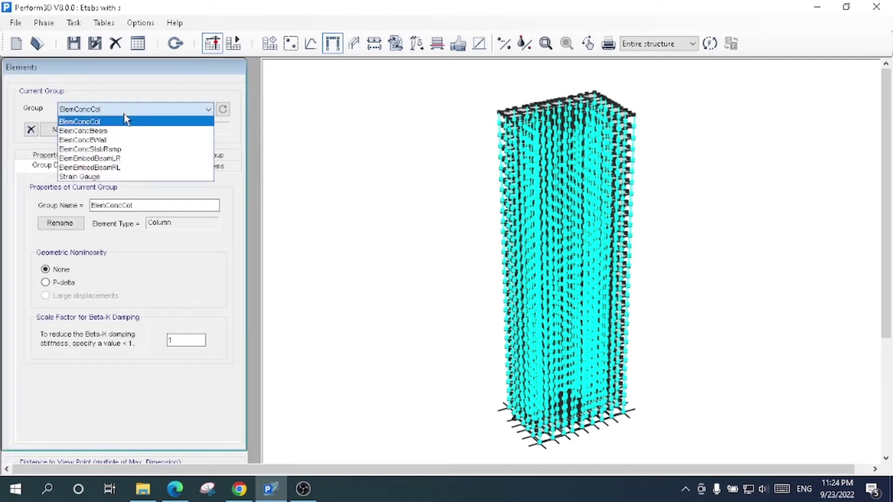
pyautogui.click(121, 121)
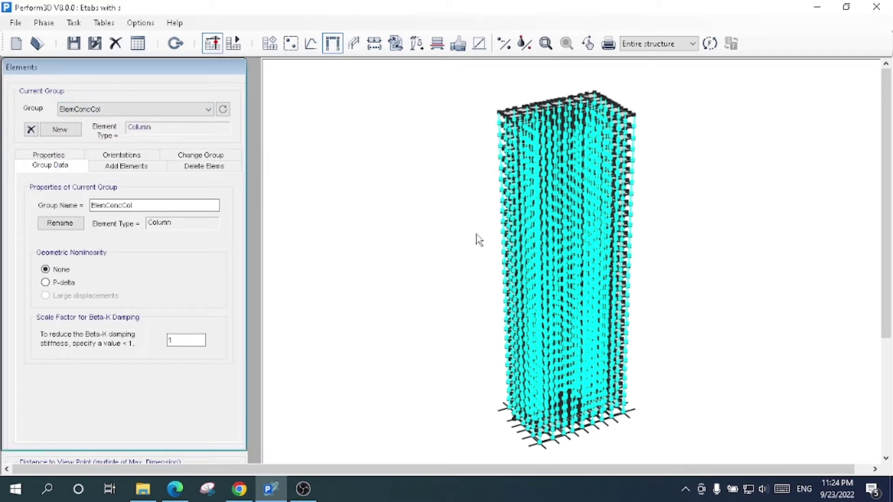
# Open the element properties of the column group and select several columns in the model to review their assigned components
pyautogui.click(57, 158)
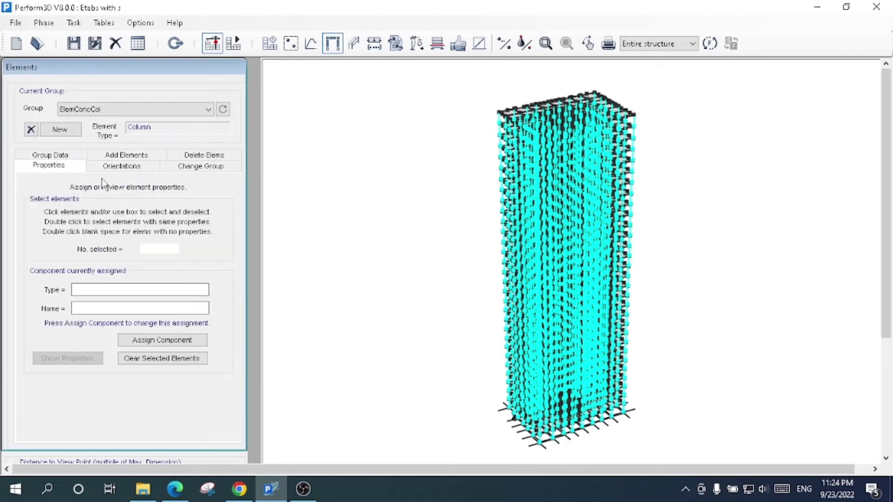
pyautogui.click(551, 232)
pyautogui.click(585, 255)
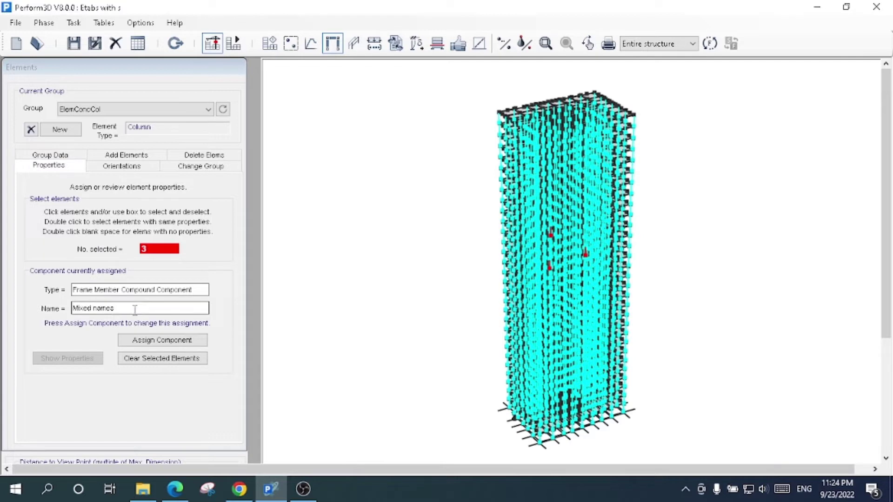
# Clear the selected elements and select a single column at the building's outer edge to review its assigned component
pyautogui.click(546, 44)
pyautogui.moveTo(484, 179); pyautogui.dragTo(657, 288)
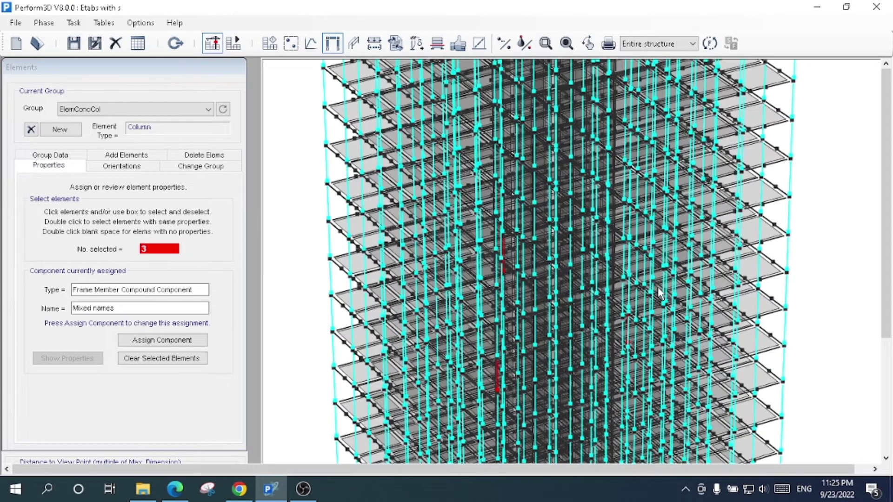
pyautogui.click(761, 237)
pyautogui.click(159, 361)
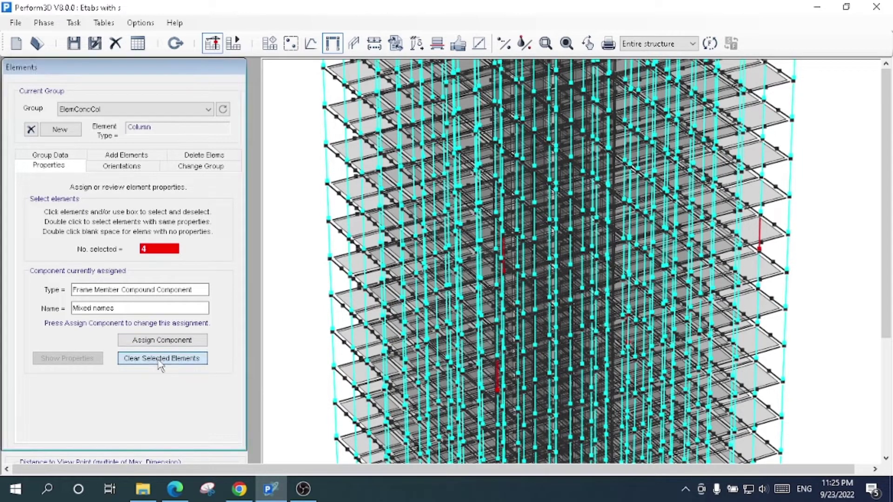
pyautogui.click(787, 256)
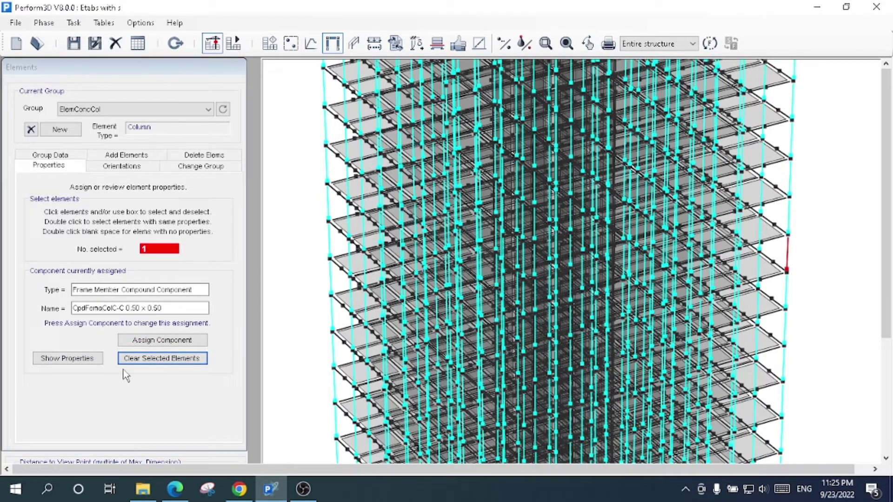
# Show the properties of the compound component assigned to the selected column, look over its basic components and close the review
pyautogui.click(88, 290)
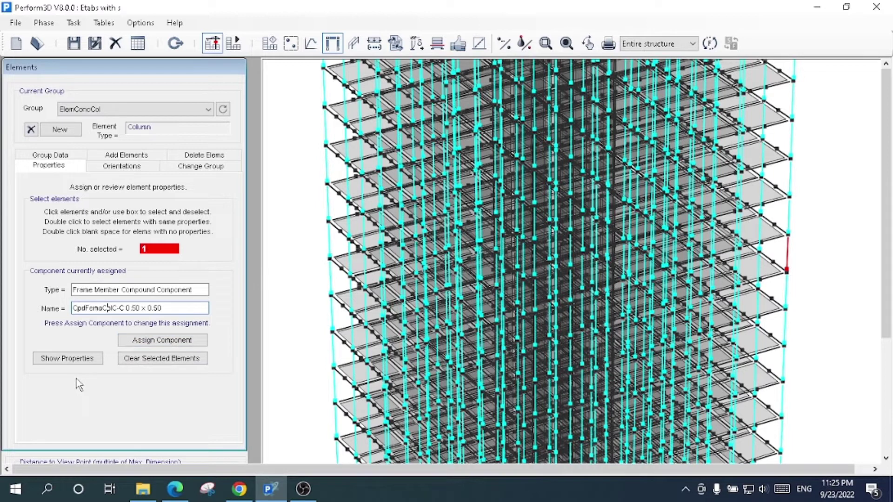
pyautogui.click(72, 361)
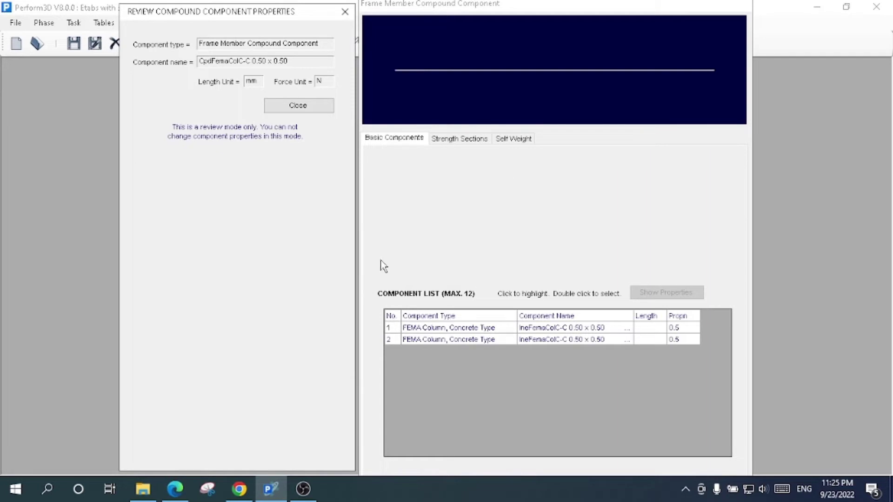
pyautogui.moveTo(433, 14); pyautogui.dragTo(428, 35)
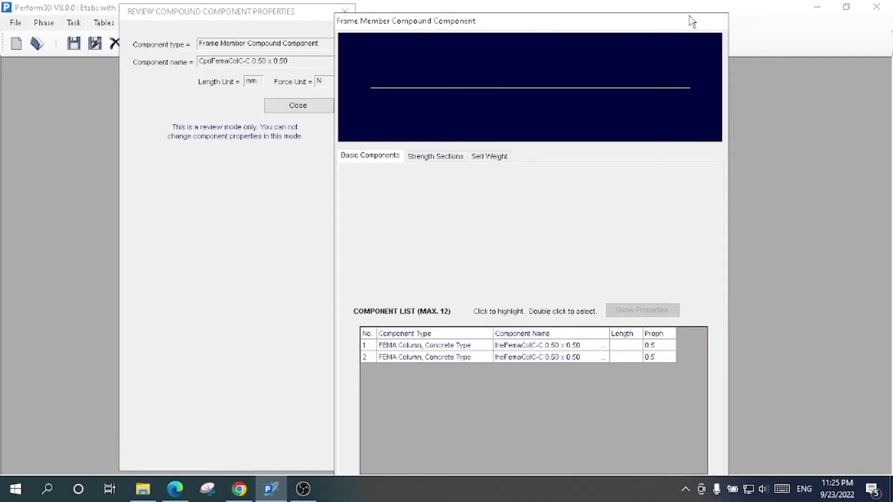
pyautogui.click(293, 14)
pyautogui.click(340, 17)
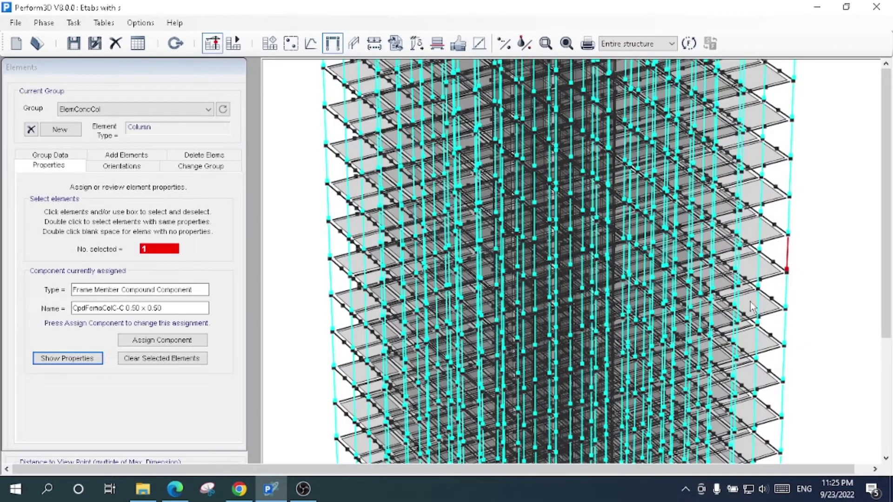
# Display the beam group ElemConcBeam and select two beams in the middle of the building to review their assigned components
pyautogui.click(567, 43)
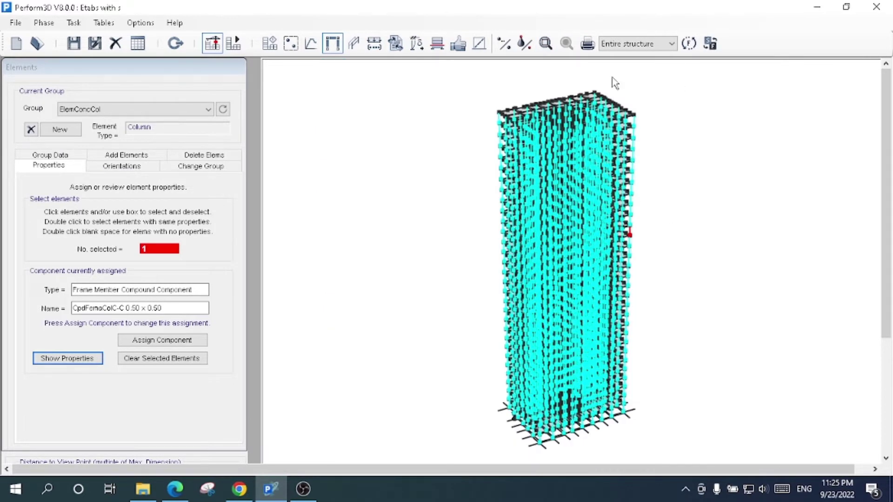
pyautogui.click(135, 109)
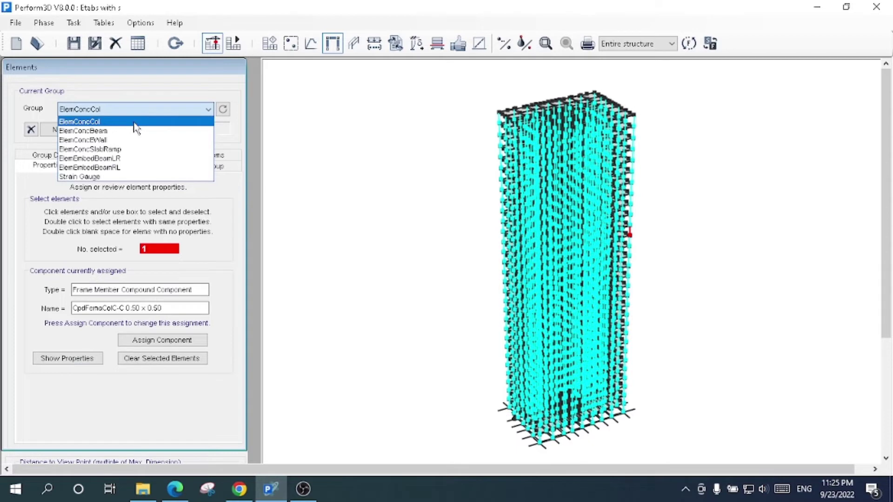
pyautogui.click(132, 131)
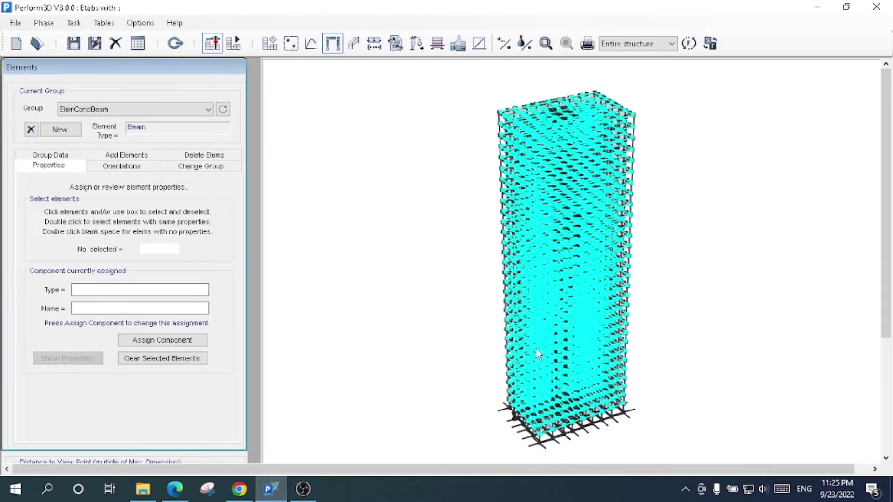
pyautogui.click(553, 240)
pyautogui.click(545, 43)
pyautogui.moveTo(496, 211); pyautogui.dragTo(638, 262)
pyautogui.click(487, 255)
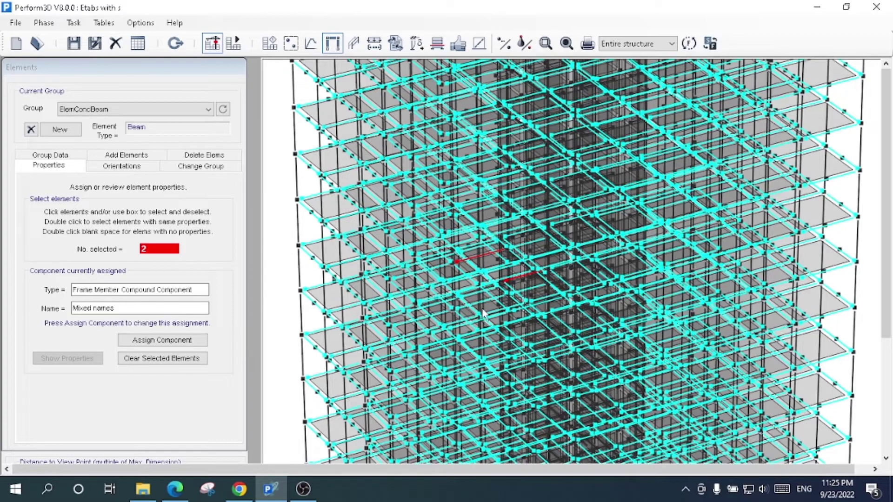
# Look over the Frame Member Compound Components available for assignment to the selected beams
pyautogui.click(154, 343)
pyautogui.click(135, 298)
pyautogui.click(126, 321)
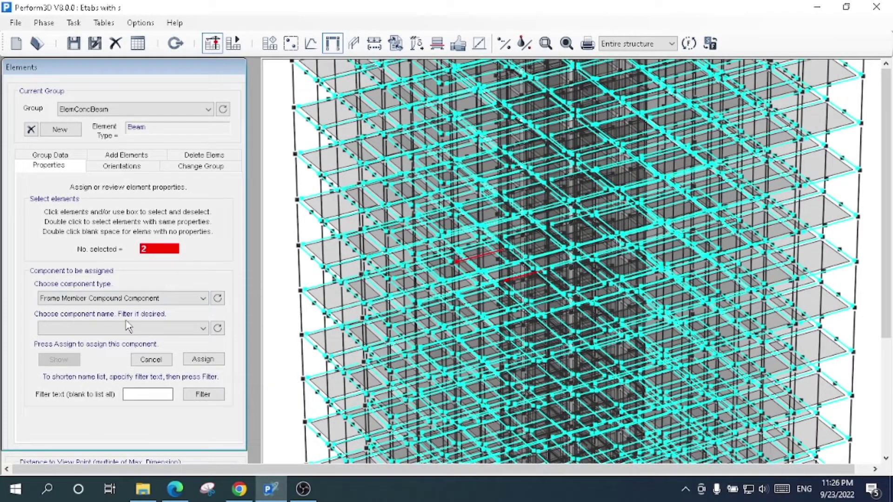
pyautogui.click(125, 329)
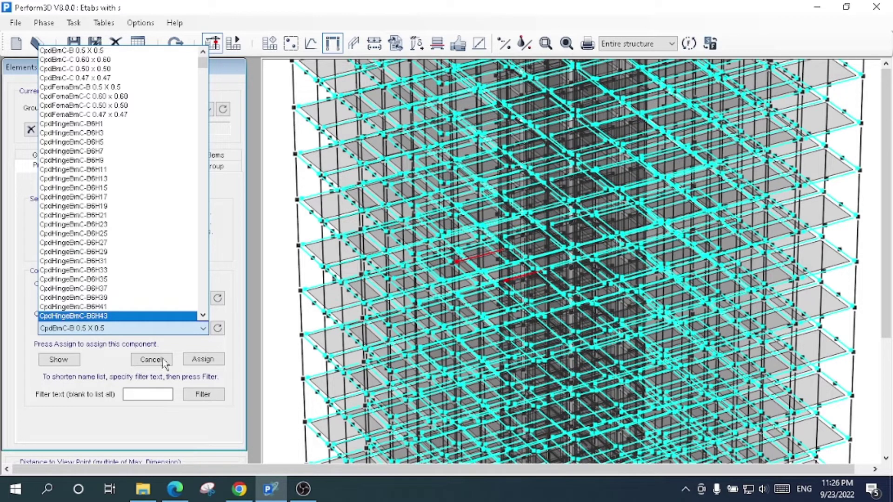
pyautogui.click(277, 367)
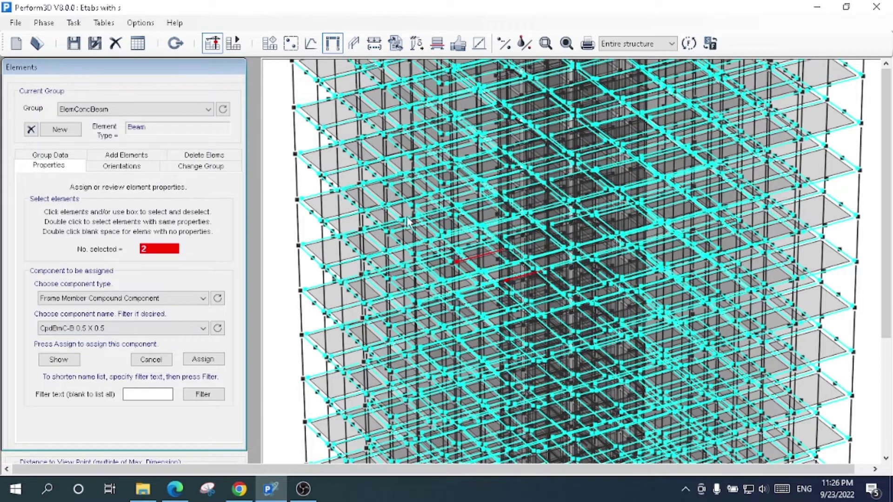
# Display the shear wall group ElemConcEWall and select a few core walls to review their assigned component
pyautogui.click(566, 44)
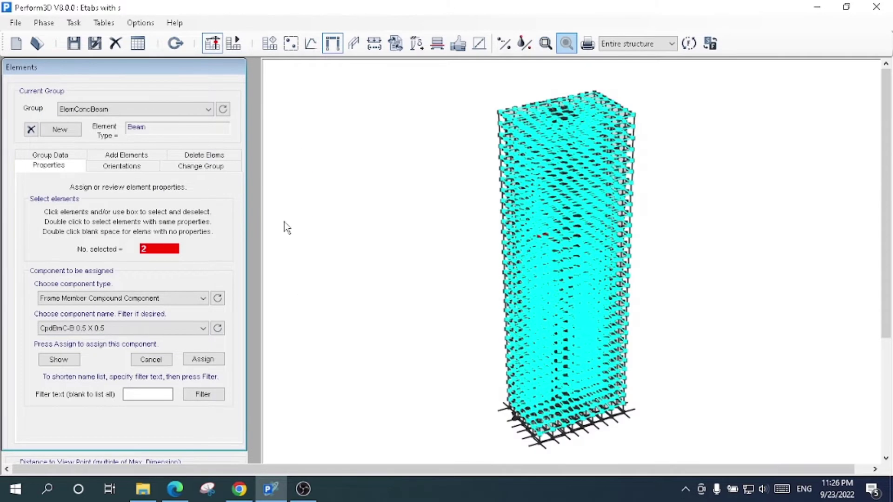
pyautogui.click(166, 111)
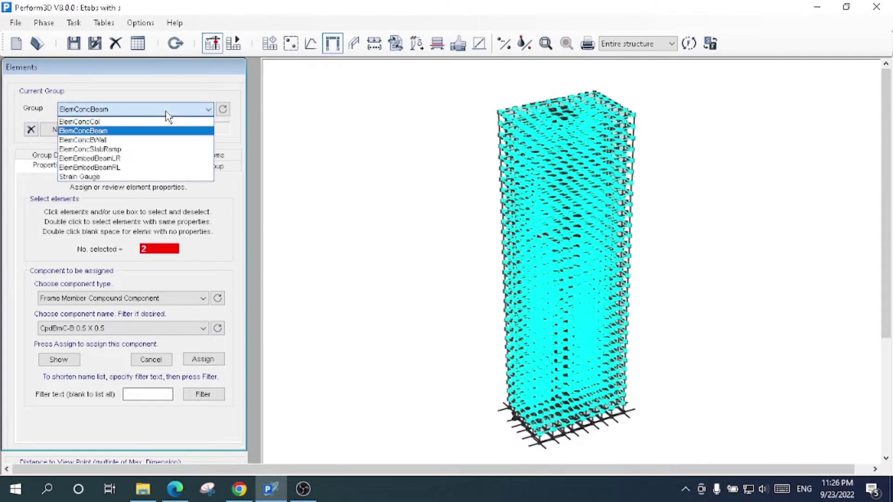
pyautogui.click(161, 140)
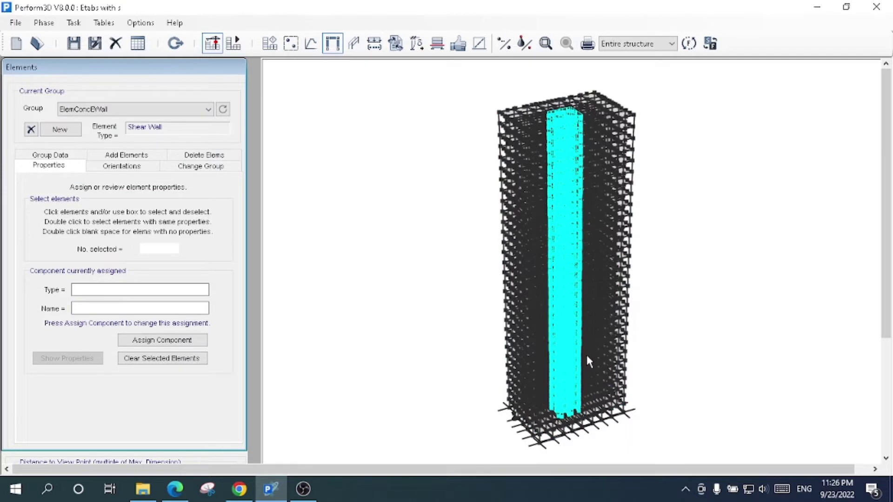
pyautogui.click(567, 278)
pyautogui.click(568, 306)
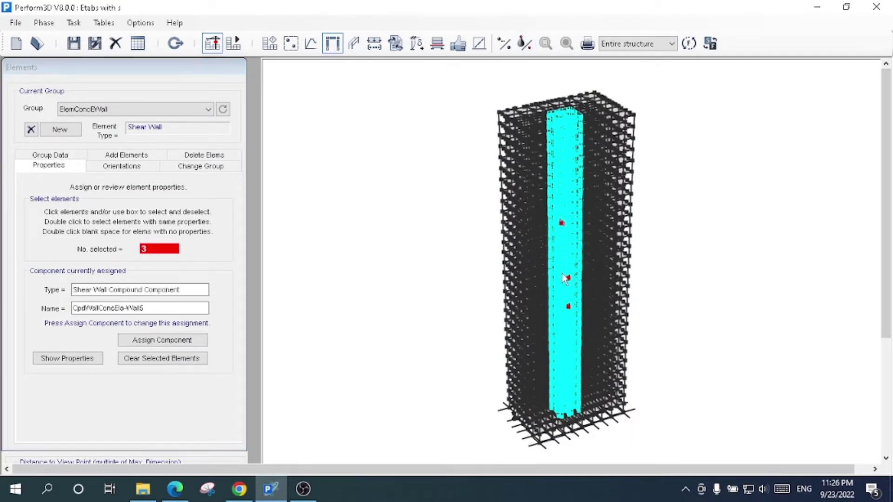
# Add further wall panels on the core's different faces to the selection and check the component name assigned to them
pyautogui.moveTo(593, 239); pyautogui.dragTo(593, 239, button='right')
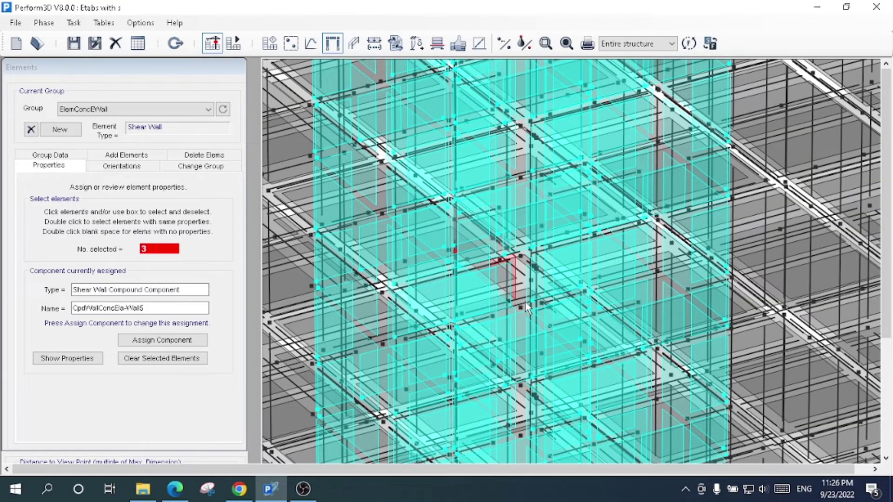
pyautogui.click(694, 266)
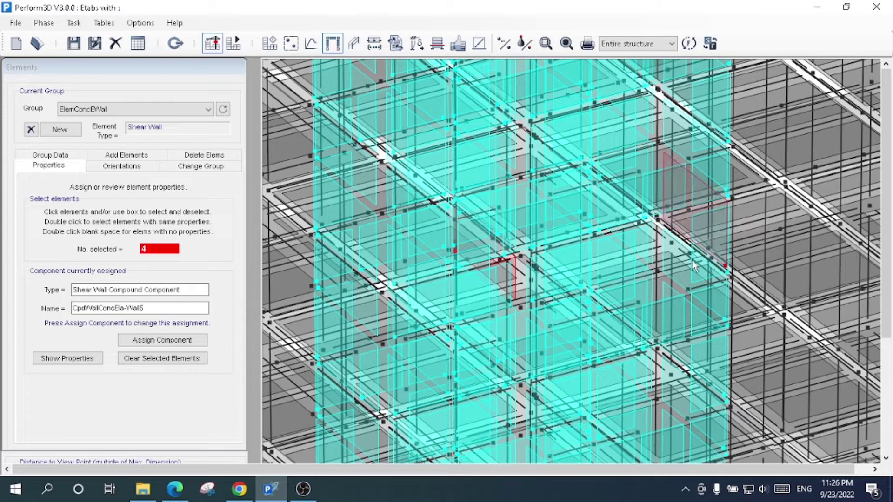
pyautogui.click(624, 164)
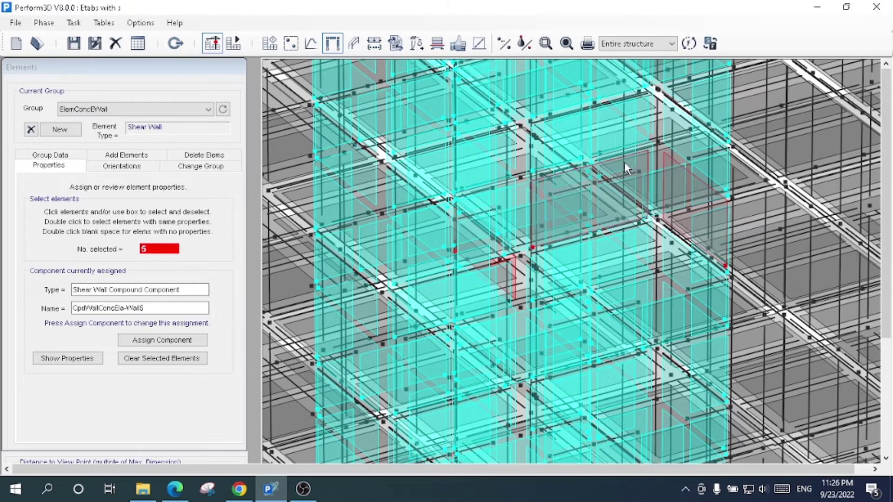
pyautogui.click(483, 205)
pyautogui.click(417, 257)
pyautogui.click(441, 370)
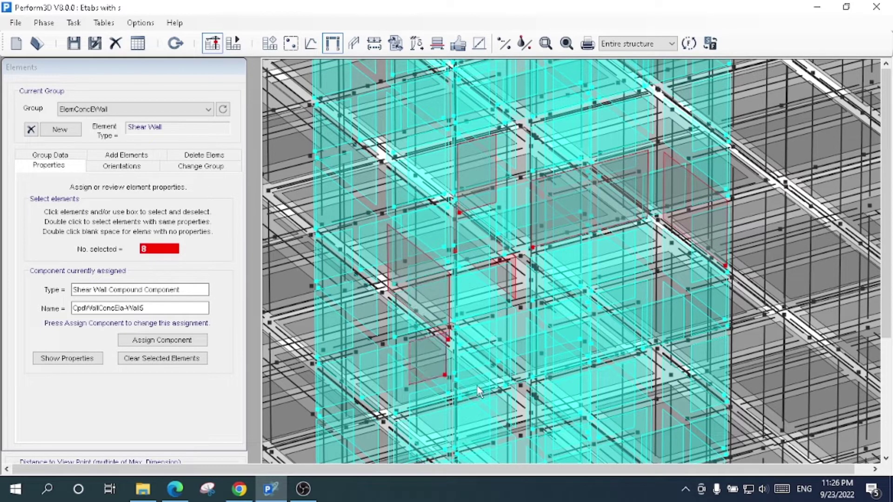
pyautogui.click(630, 374)
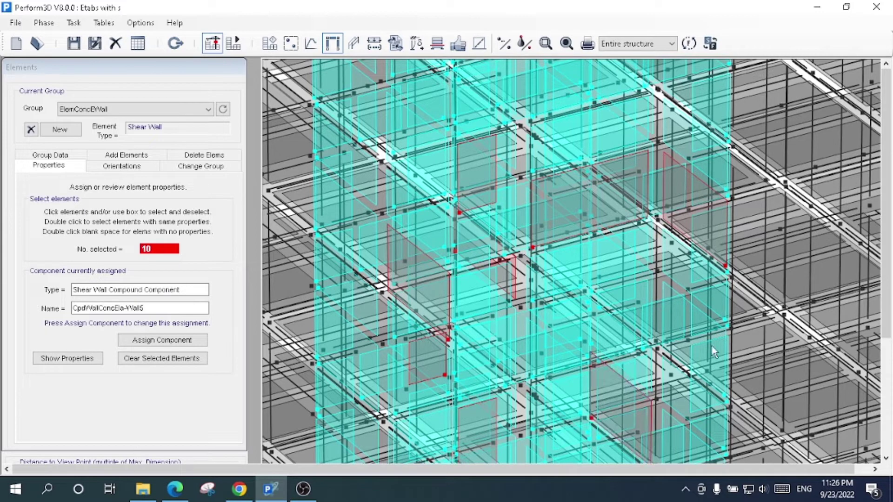
pyautogui.click(693, 359)
pyautogui.click(681, 404)
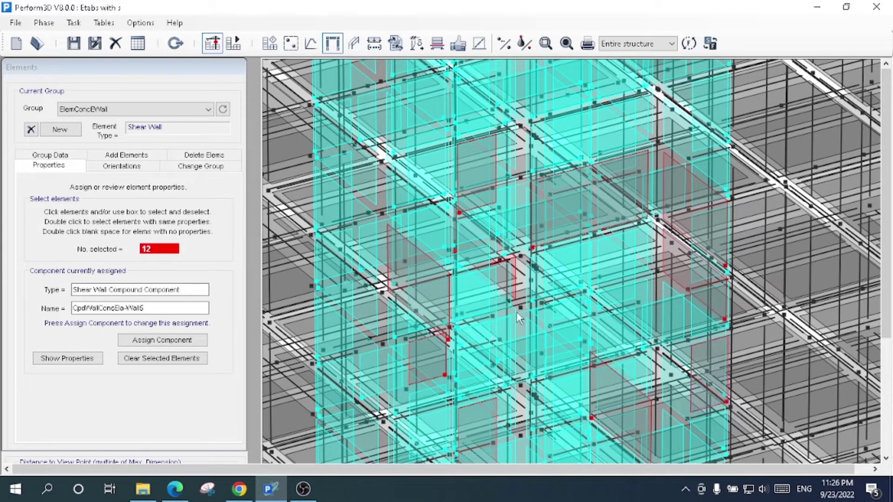
pyautogui.moveTo(150, 308); pyautogui.dragTo(120, 309)
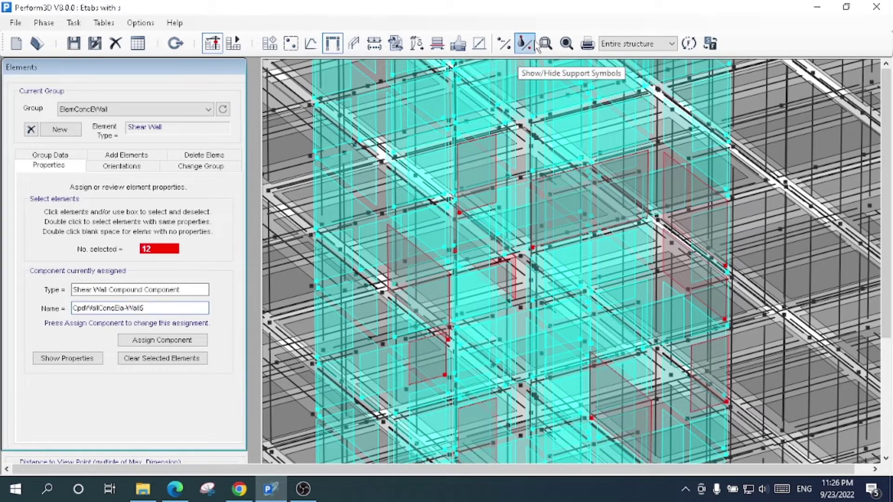
# Select three more wall panels along the core's outer edge, below the panels already selected, to compare their assigned component
pyautogui.click(567, 43)
pyautogui.click(546, 44)
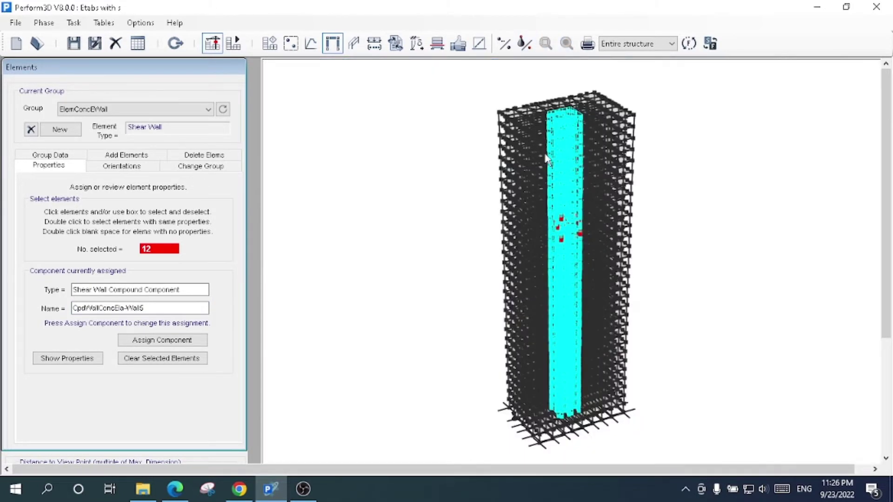
pyautogui.moveTo(542, 151); pyautogui.dragTo(636, 284)
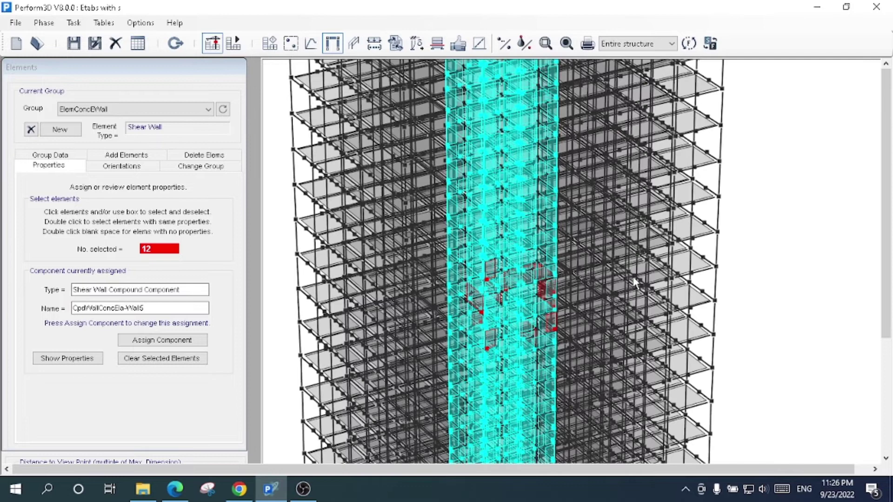
pyautogui.click(478, 384)
pyautogui.click(450, 379)
pyautogui.click(455, 325)
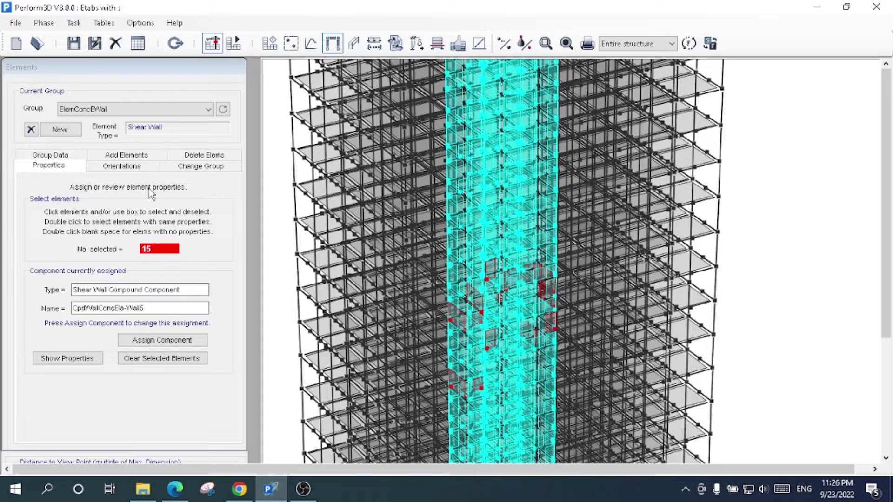
# Review the axis orientation options with one wall selected, and choose the Grid method for adding elements to the wall group
pyautogui.click(143, 168)
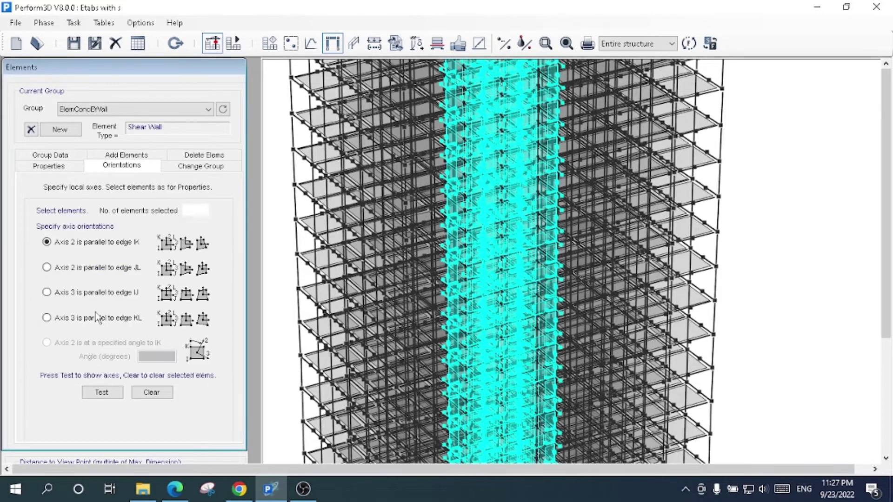
pyautogui.click(486, 309)
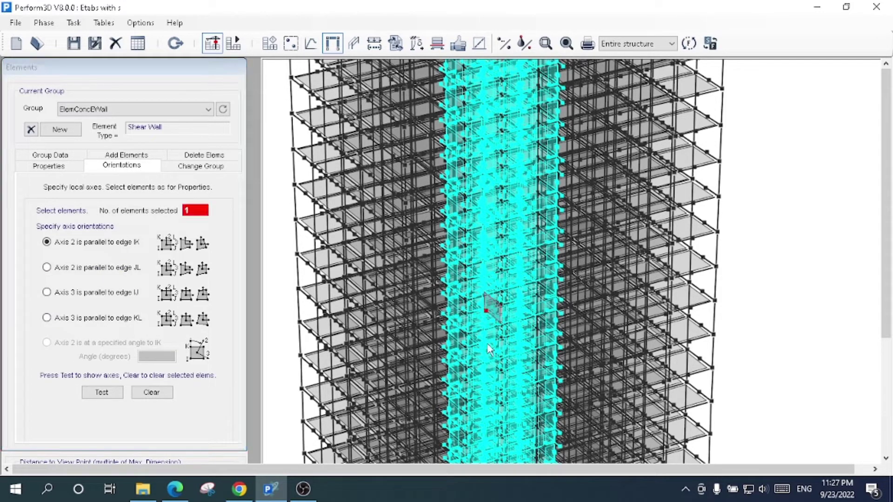
pyautogui.click(126, 155)
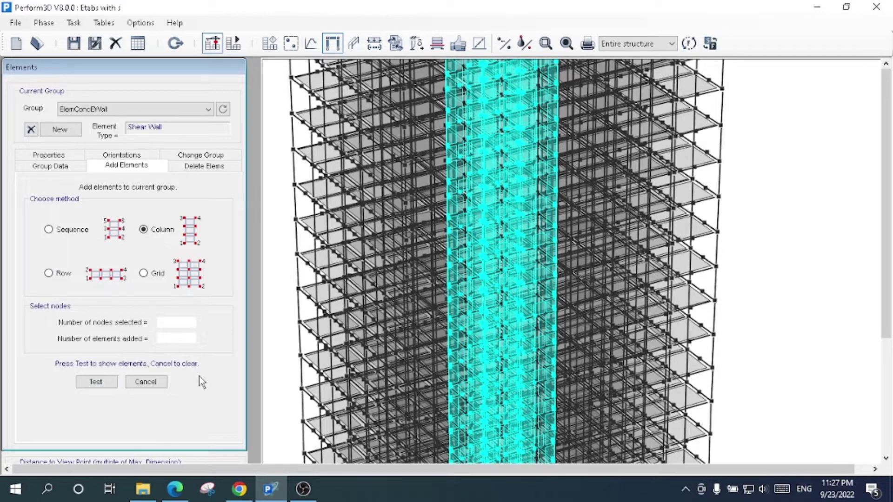
pyautogui.click(158, 274)
pyautogui.click(545, 43)
pyautogui.moveTo(430, 240); pyautogui.dragTo(507, 277)
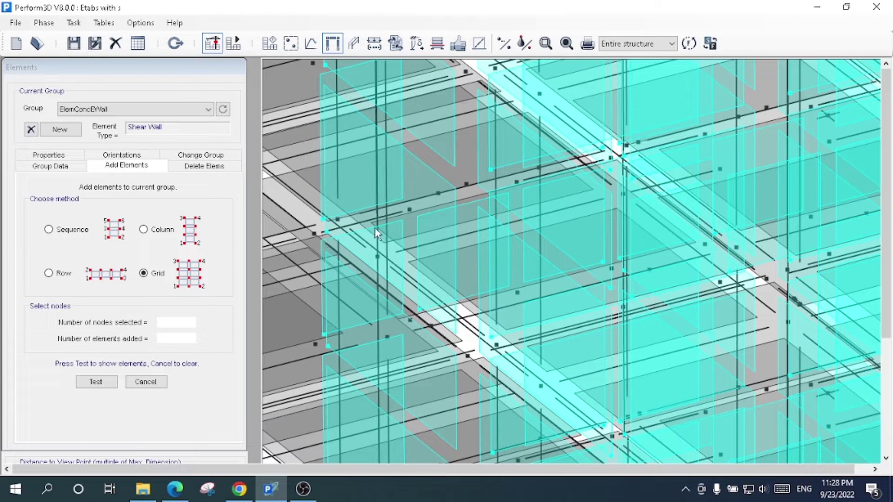
# Test deleting a single wall element from the wall group and undo the deletion
pyautogui.click(218, 168)
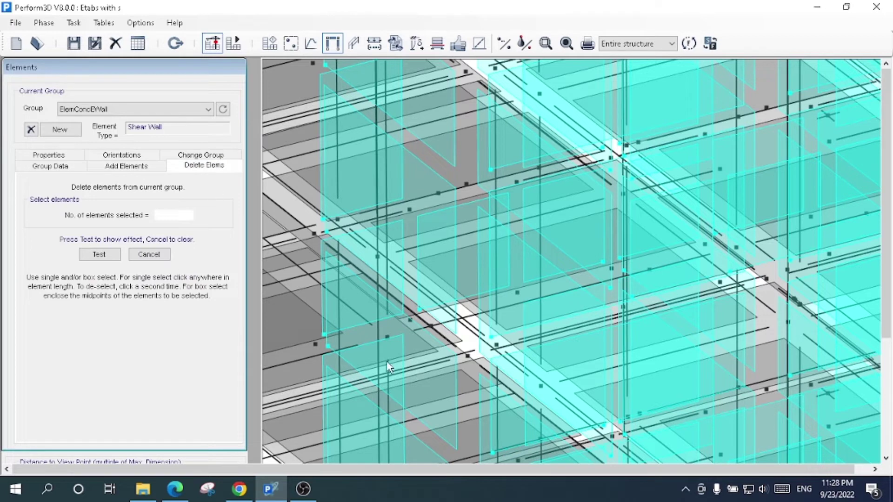
pyautogui.click(354, 320)
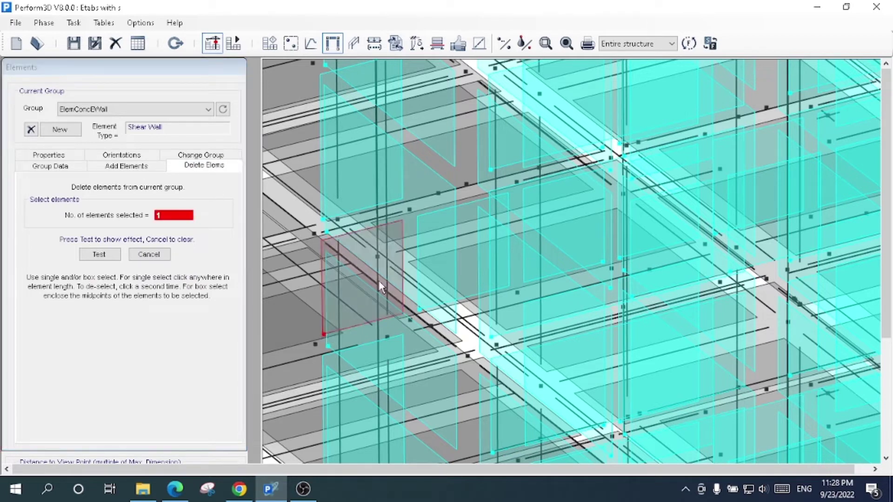
pyautogui.click(99, 255)
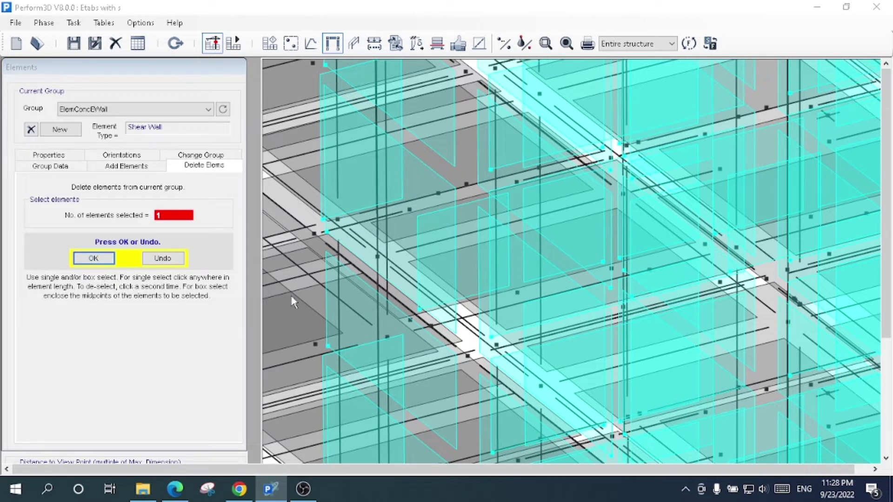
pyautogui.click(163, 259)
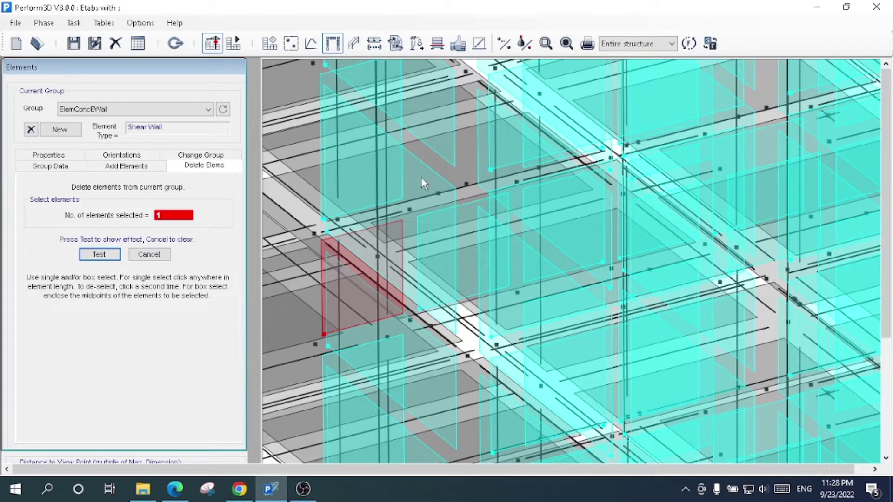
# Select a wall panel on the core's outer edge for a group change and review the groups it can be moved to
pyautogui.click(201, 158)
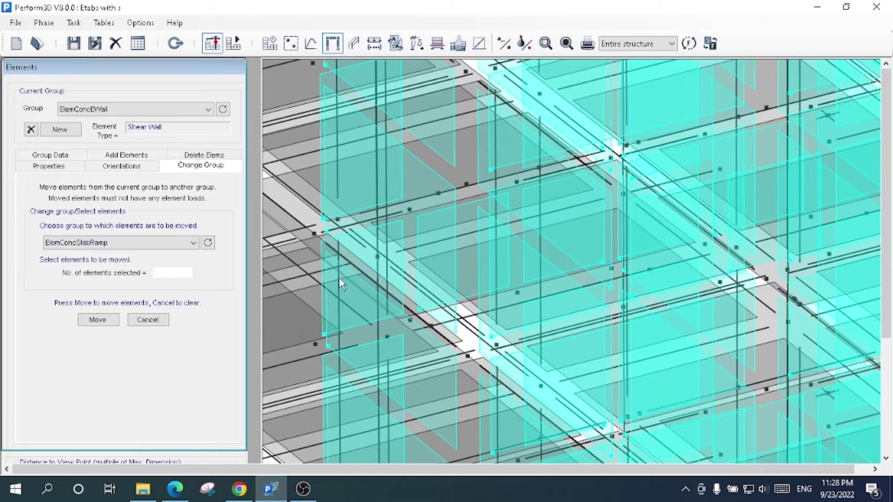
pyautogui.click(378, 271)
pyautogui.click(135, 242)
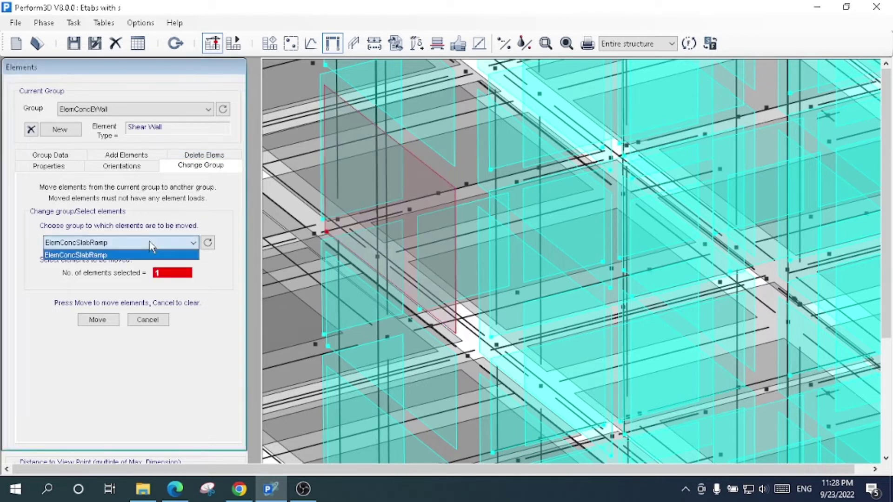
pyautogui.click(214, 316)
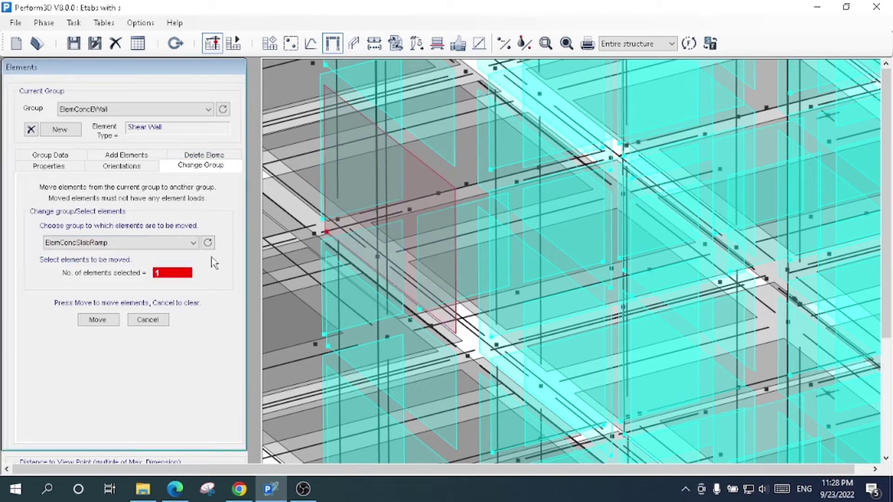
# Try deleting another wall panel at the core's outer edge from the ElemConcEWall group, then undo the test deletion
pyautogui.click(206, 158)
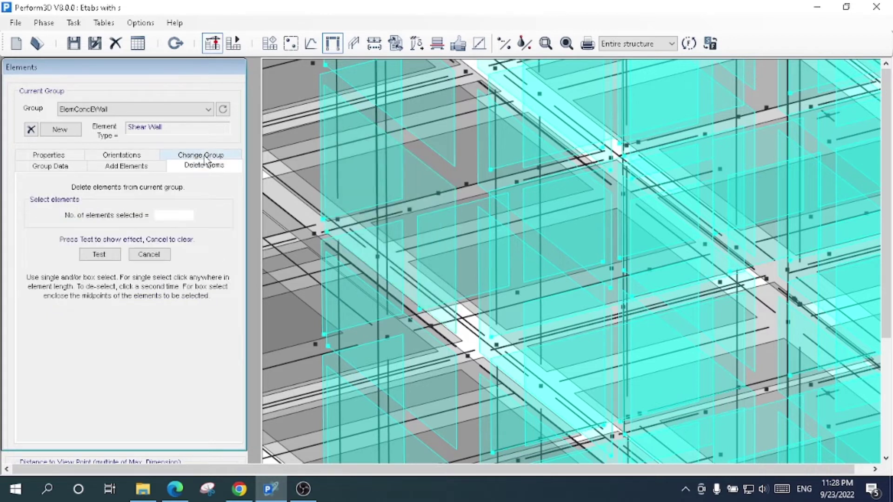
pyautogui.click(432, 268)
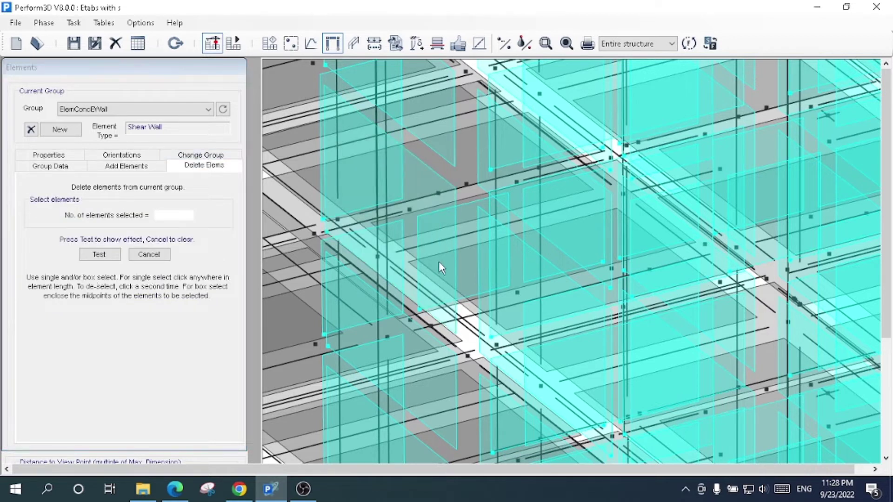
pyautogui.click(148, 254)
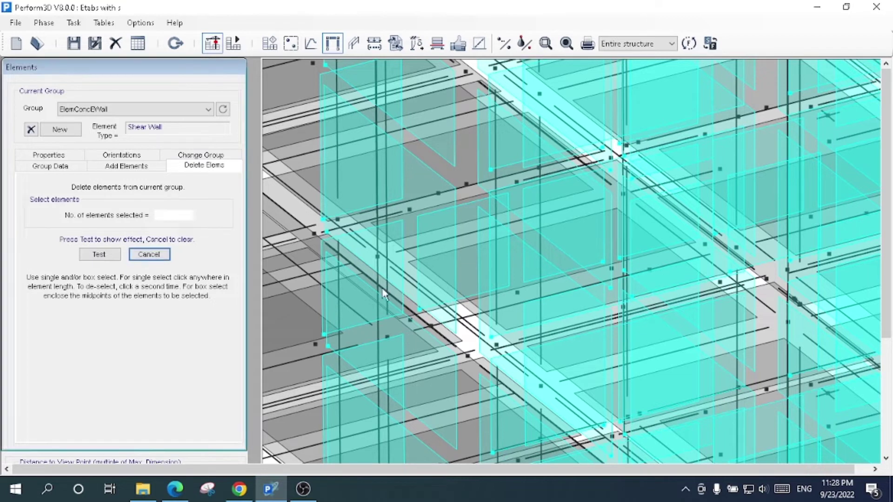
pyautogui.click(469, 242)
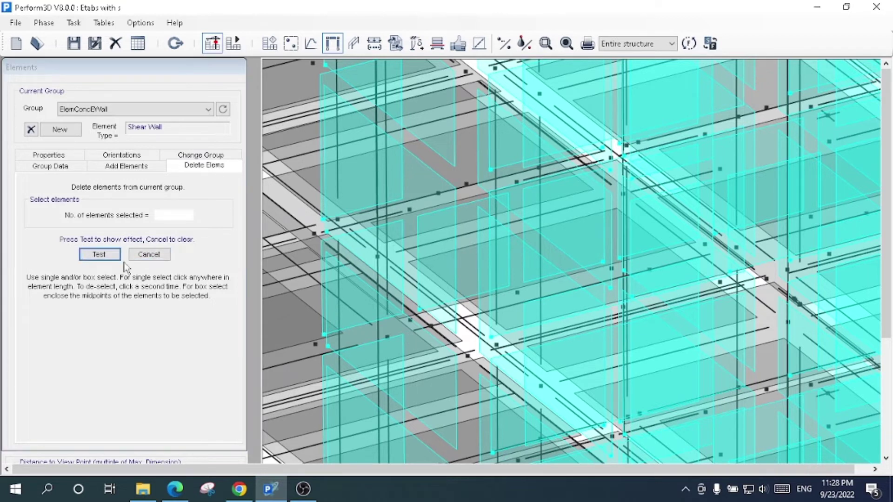
pyautogui.click(148, 254)
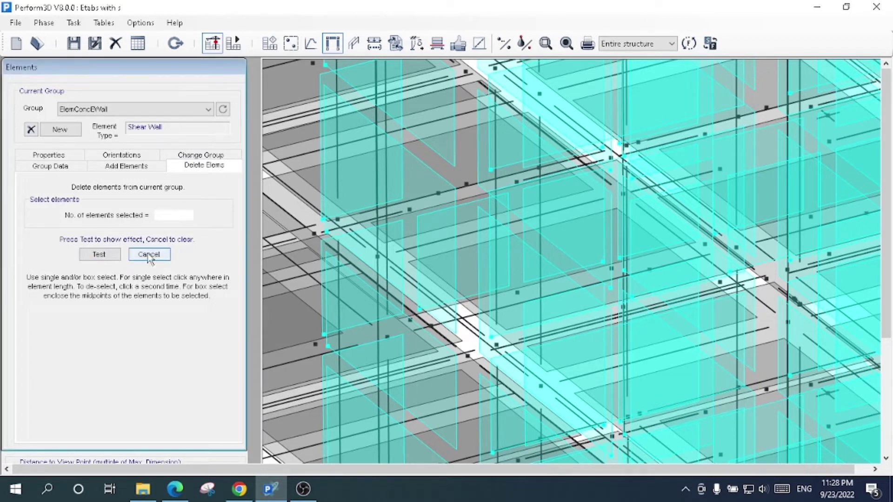
pyautogui.click(195, 168)
pyautogui.click(204, 156)
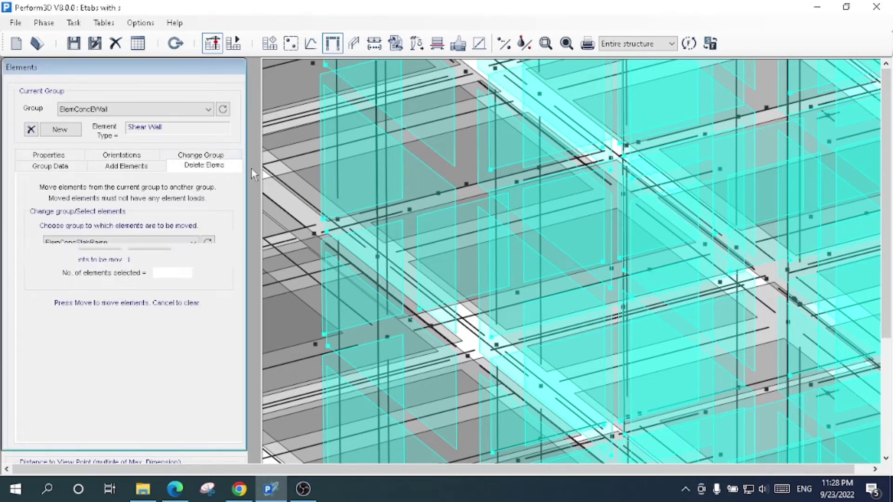
pyautogui.click(371, 282)
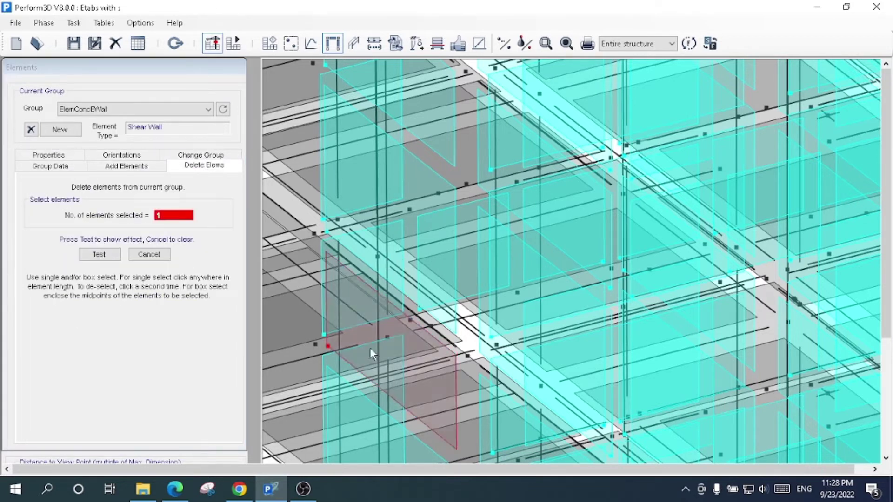
pyautogui.click(99, 255)
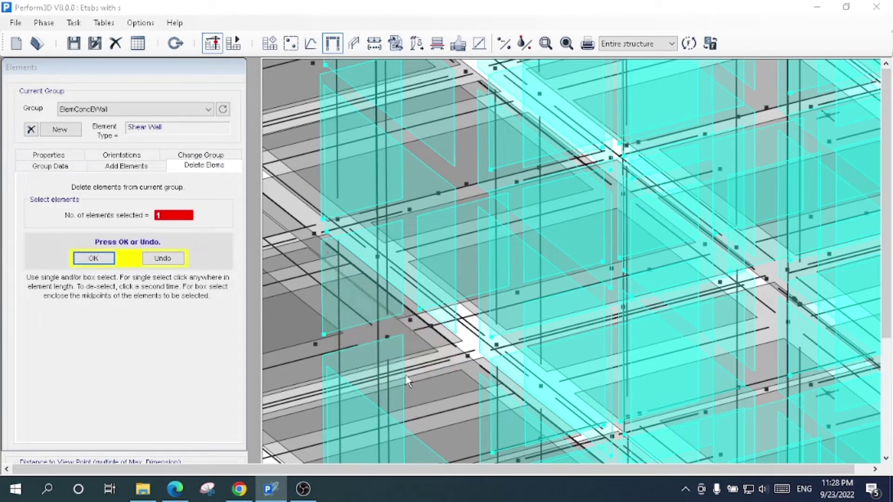
pyautogui.click(156, 256)
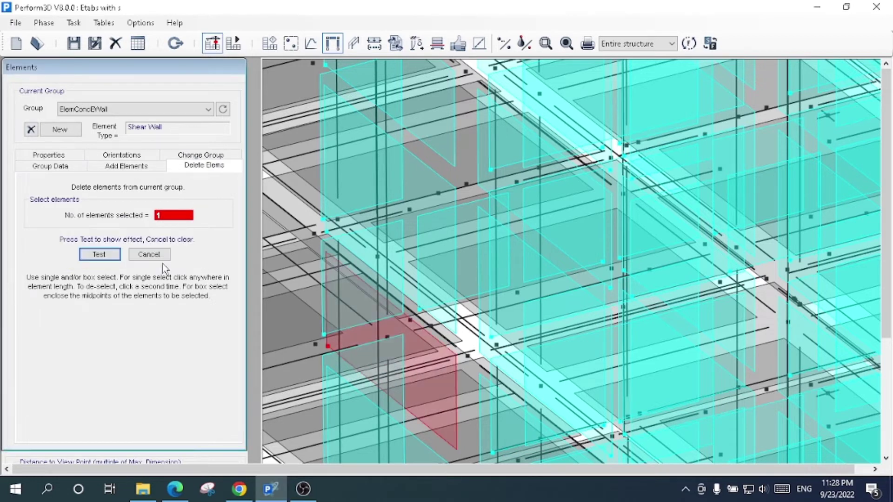
# Clear the wall selection, switch to the Strain Gauge group and select three gauge elements along one vertical line
pyautogui.click(154, 111)
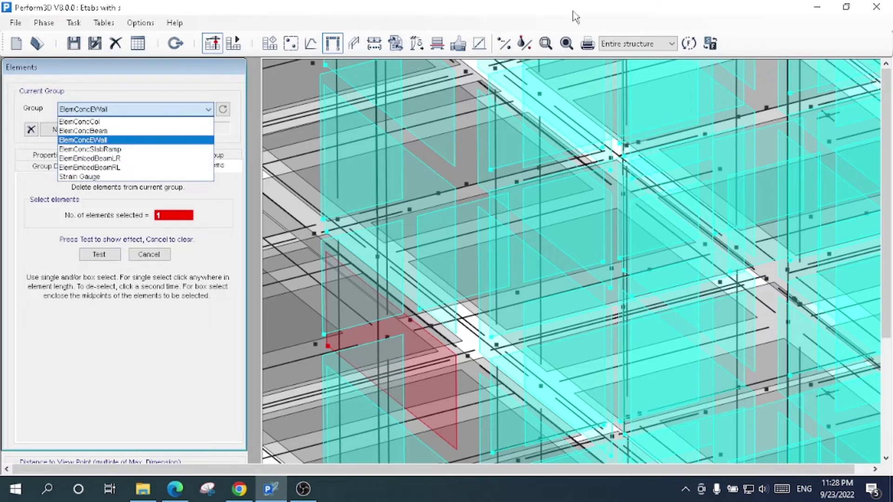
pyautogui.click(567, 45)
pyautogui.click(566, 45)
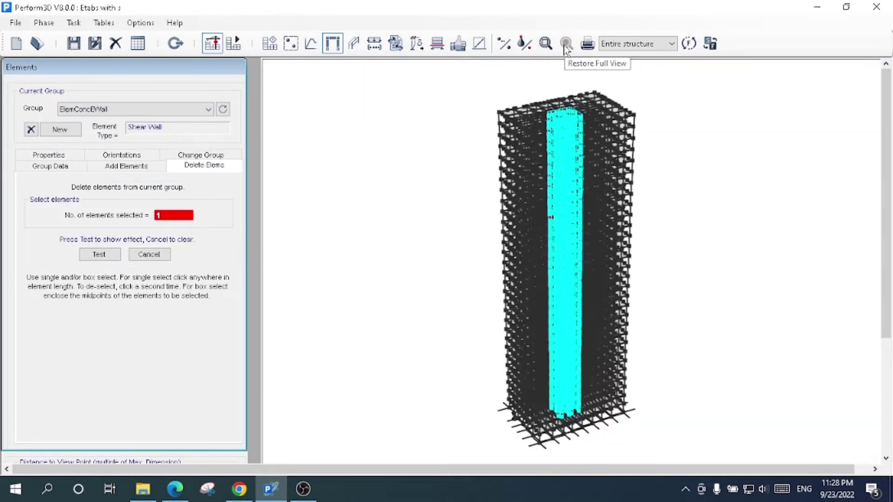
pyautogui.click(160, 257)
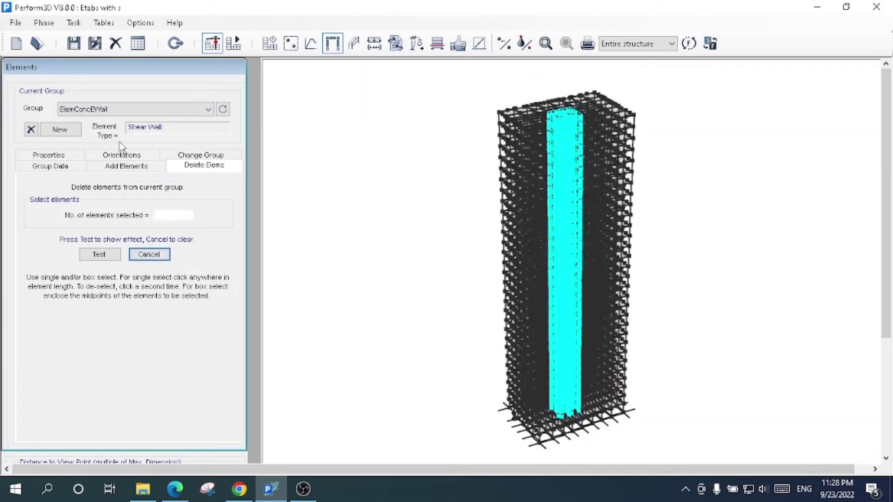
pyautogui.click(121, 108)
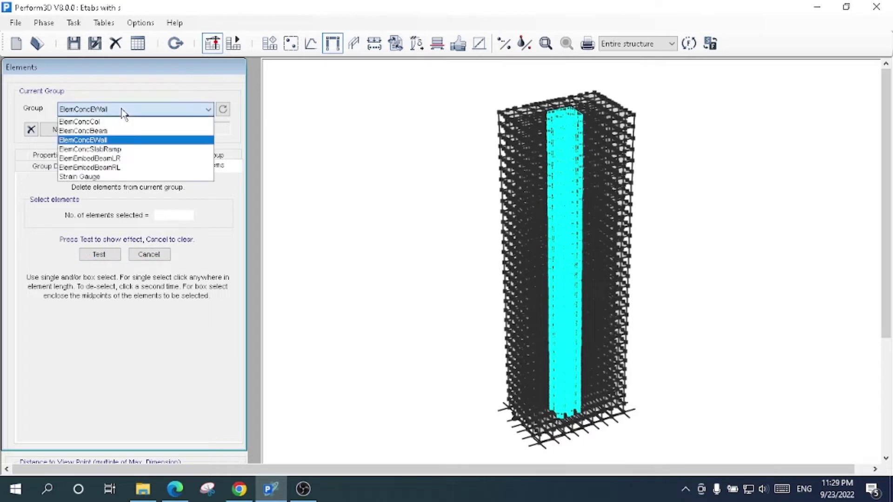
pyautogui.click(130, 178)
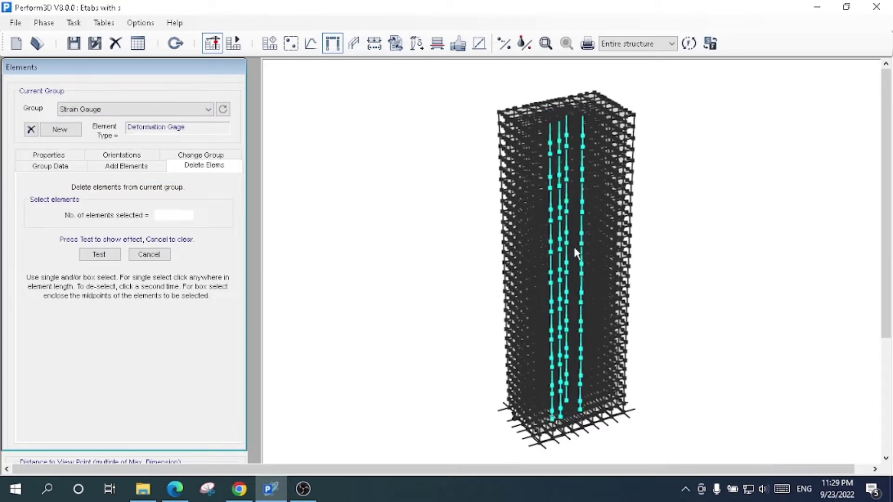
pyautogui.click(581, 222)
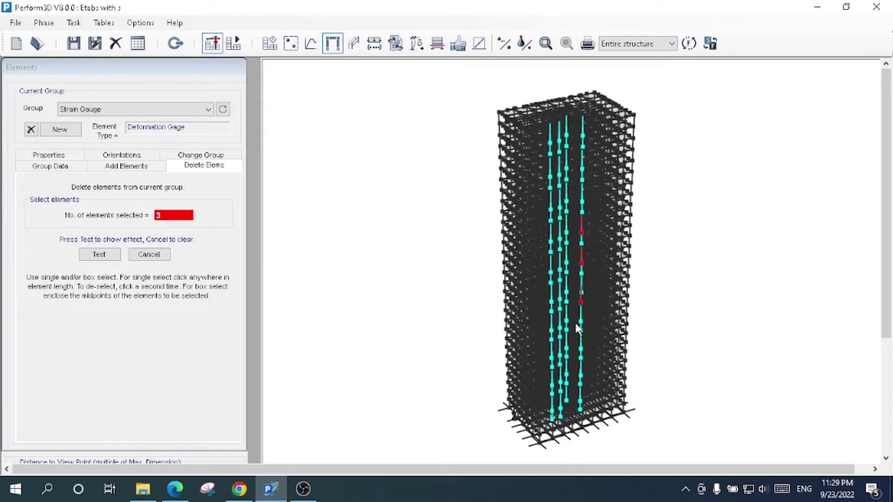
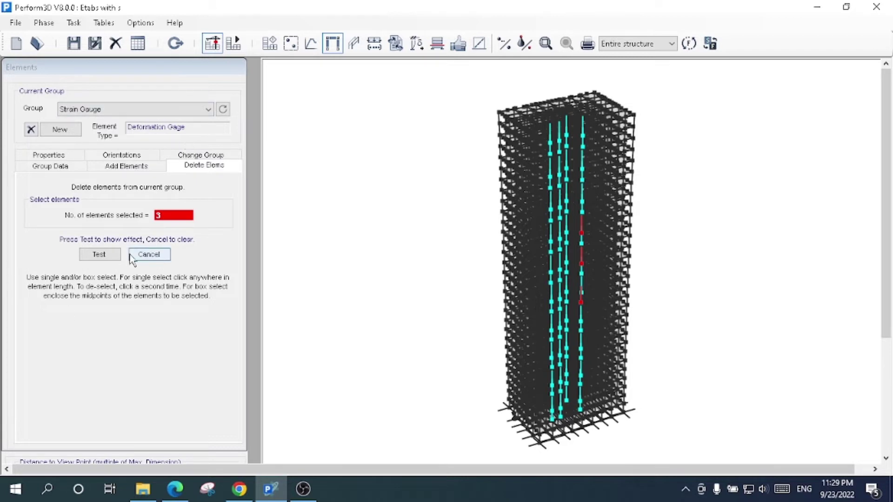
# Switch to the ElemConcCol group and review its properties, group data, orientations and the groups its columns can be moved to
pyautogui.click(166, 113)
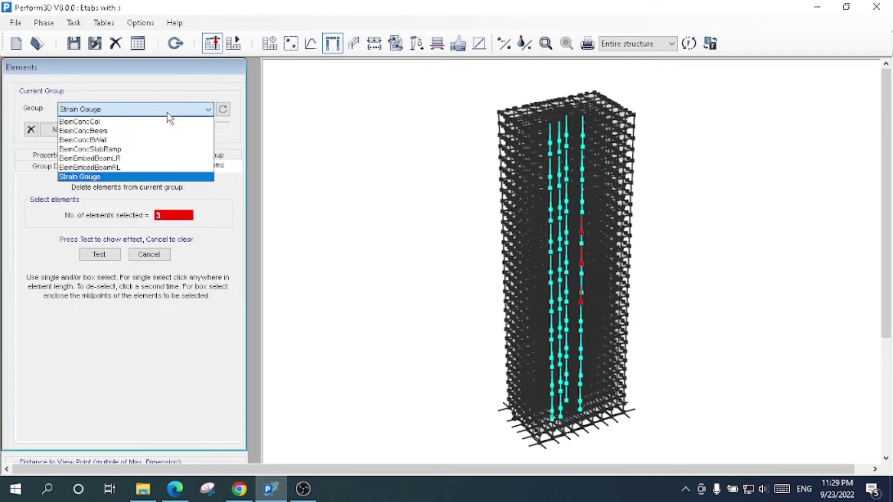
pyautogui.click(168, 114)
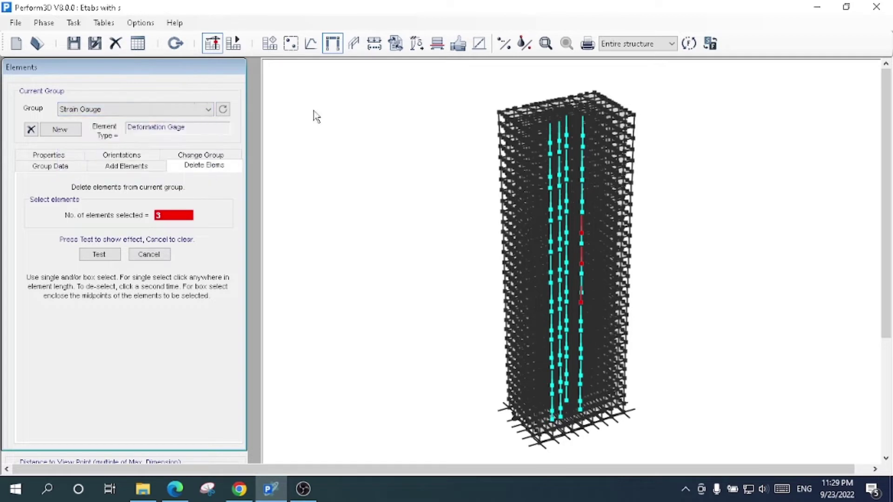
pyautogui.click(133, 109)
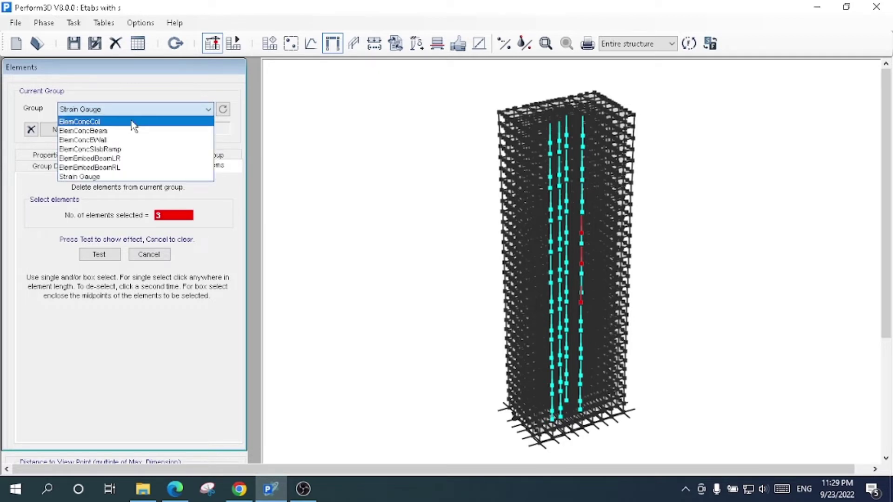
pyautogui.click(134, 122)
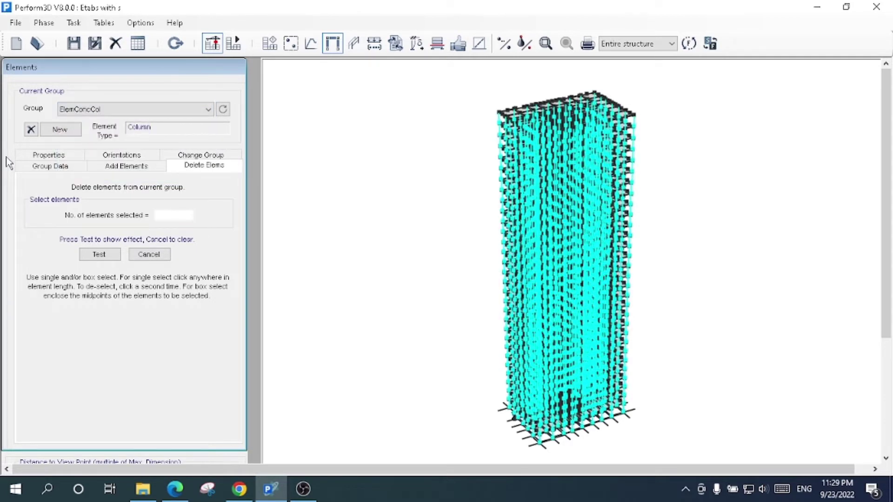
pyautogui.click(48, 155)
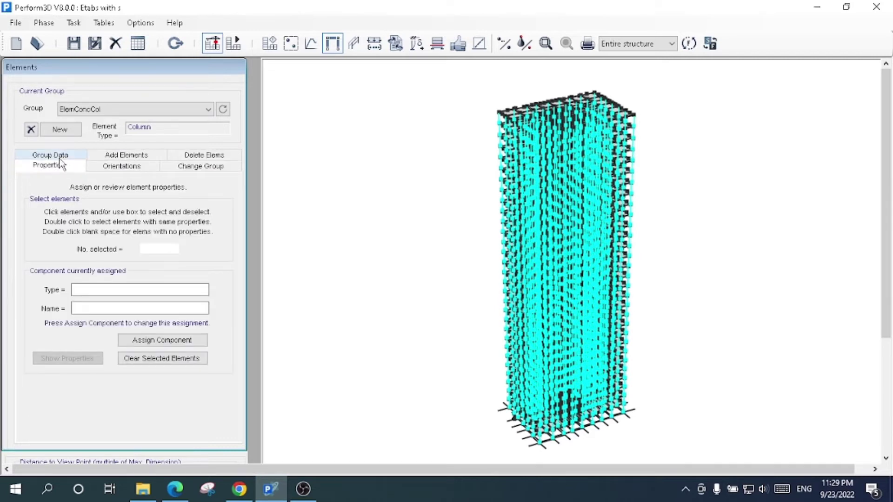
pyautogui.click(56, 156)
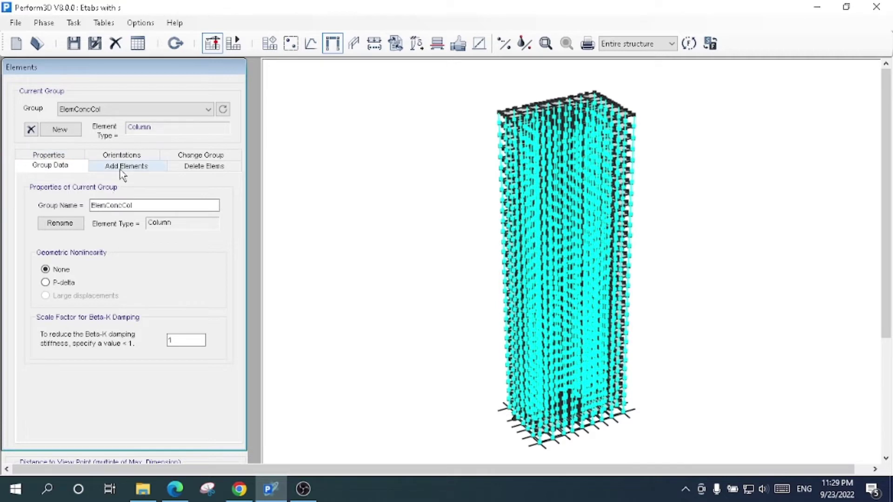
pyautogui.click(120, 156)
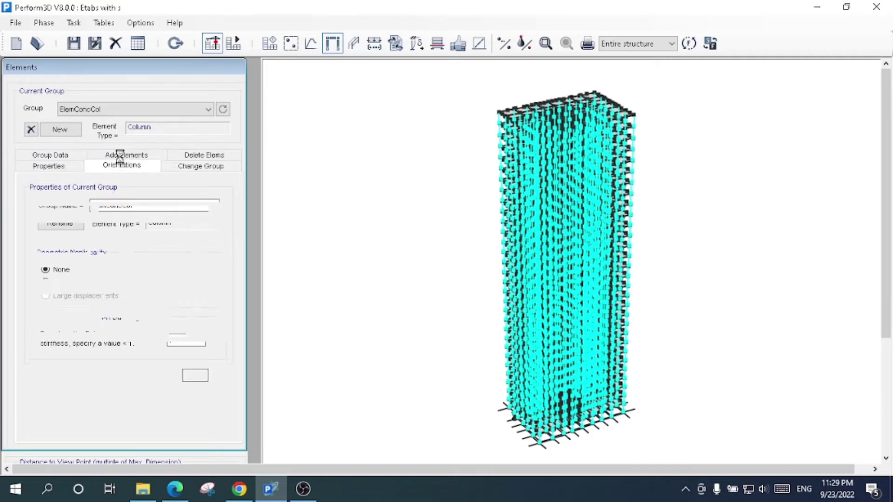
pyautogui.click(199, 167)
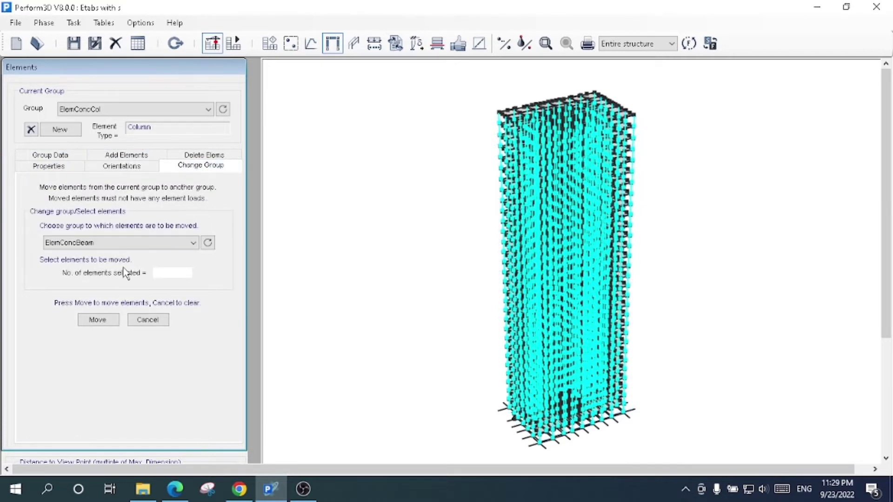
pyautogui.click(151, 240)
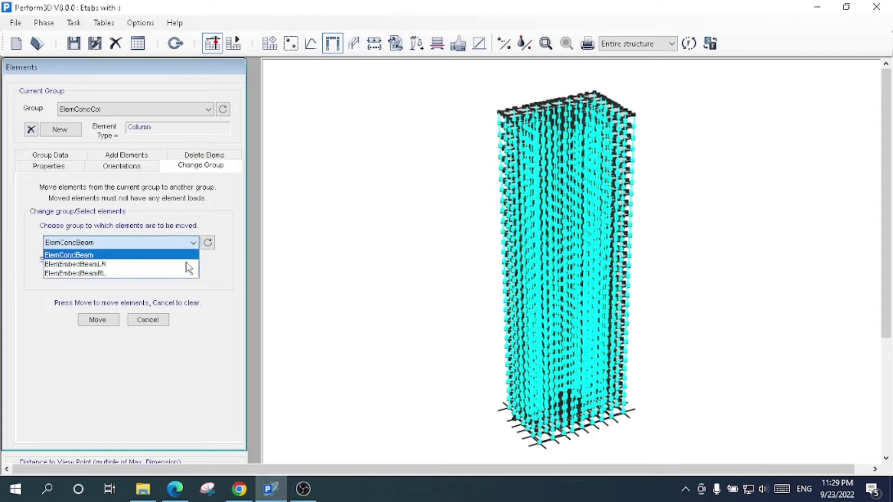
pyautogui.click(224, 219)
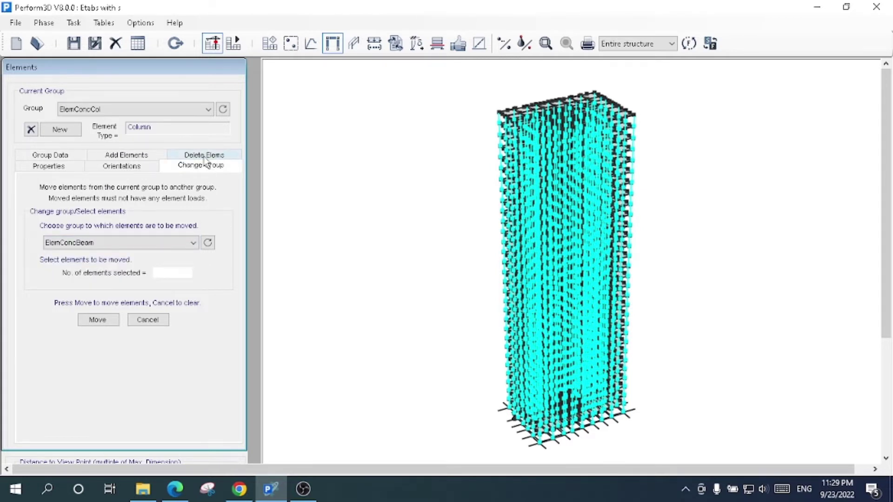
# Test deleting a single column element from the ElemConcCol group and undo the deletion
pyautogui.click(204, 156)
pyautogui.click(533, 239)
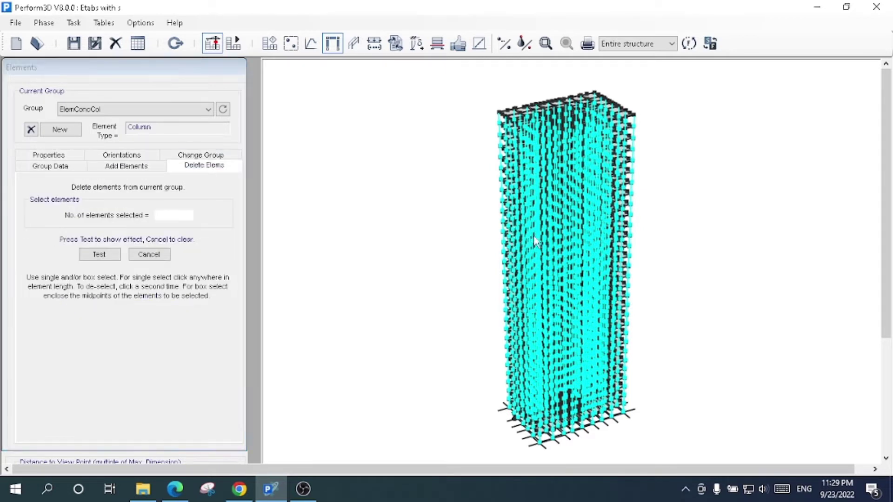
pyautogui.click(545, 44)
pyautogui.moveTo(509, 206); pyautogui.dragTo(607, 279)
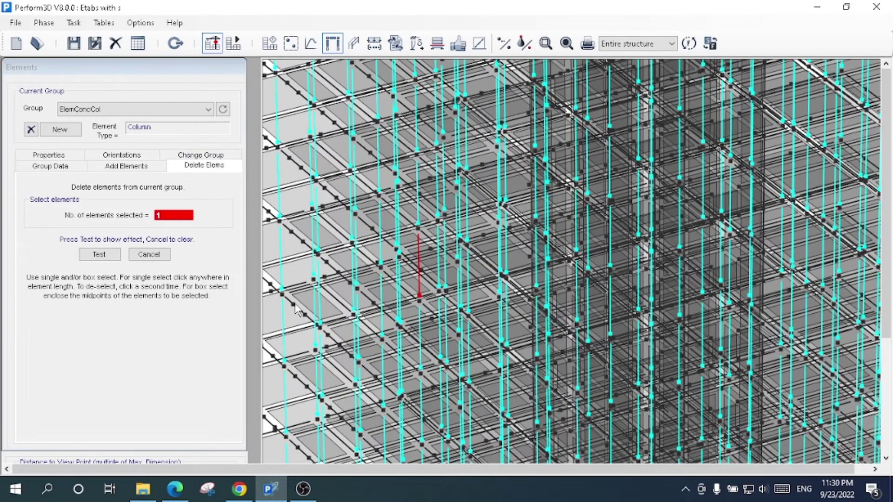
pyautogui.click(100, 254)
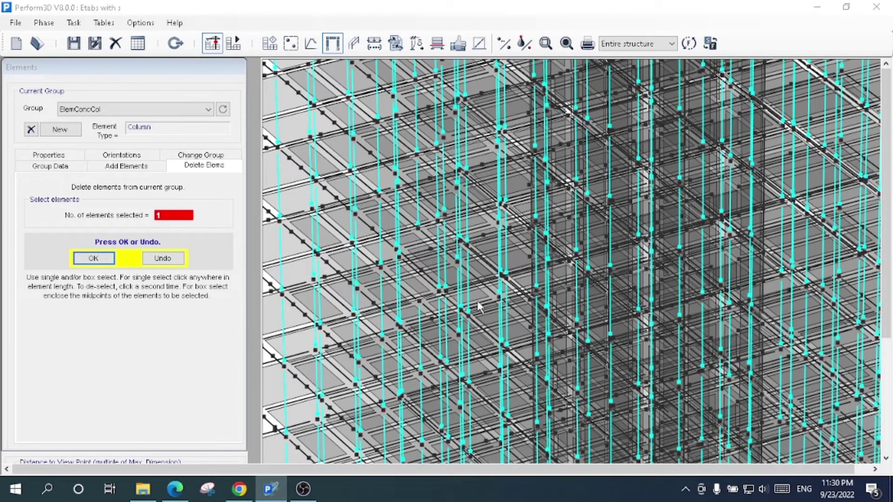
pyautogui.click(103, 262)
pyautogui.click(163, 259)
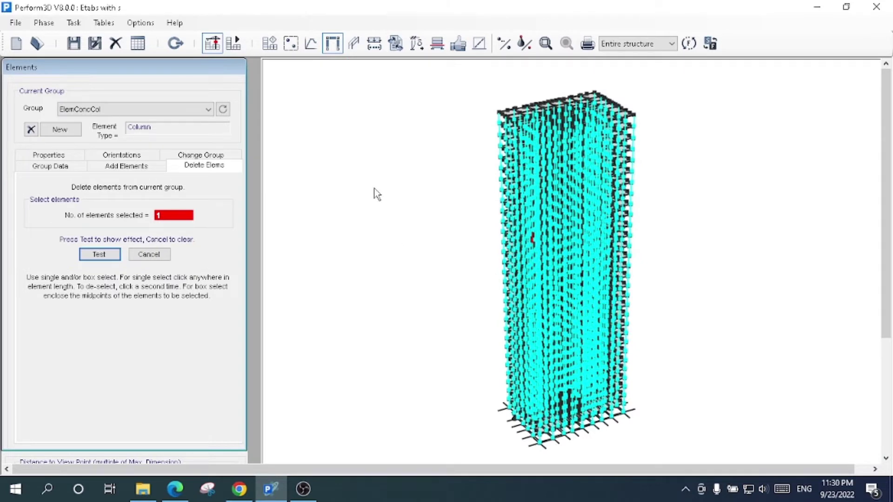
# Open the frame definitions and display the Wallstack1, Story29, Story20 and Story15 frames one after another
pyautogui.click(354, 45)
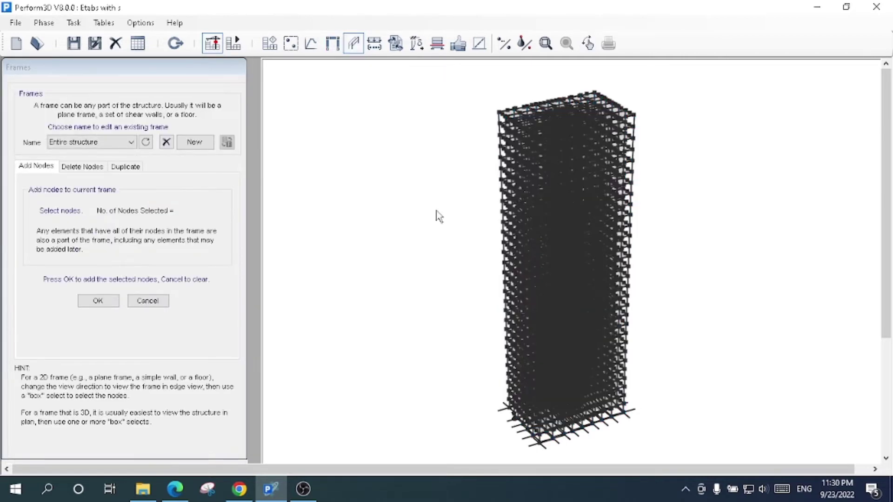
pyautogui.click(91, 142)
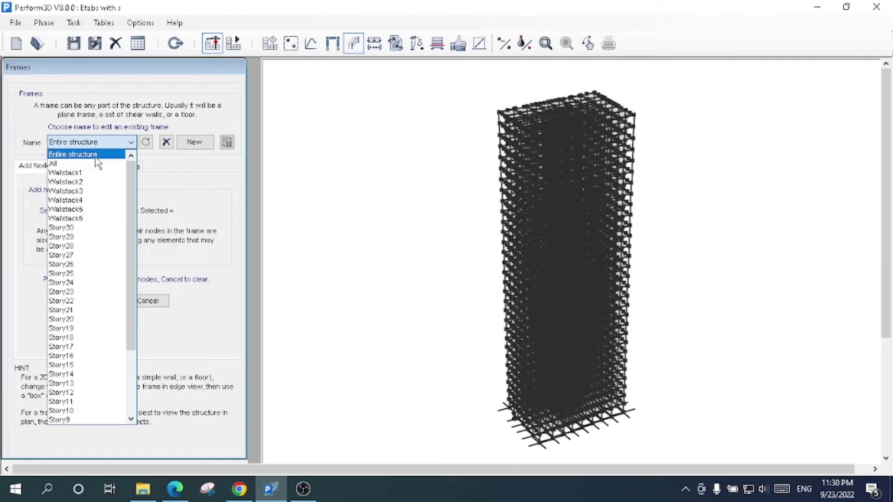
pyautogui.click(92, 173)
pyautogui.click(95, 142)
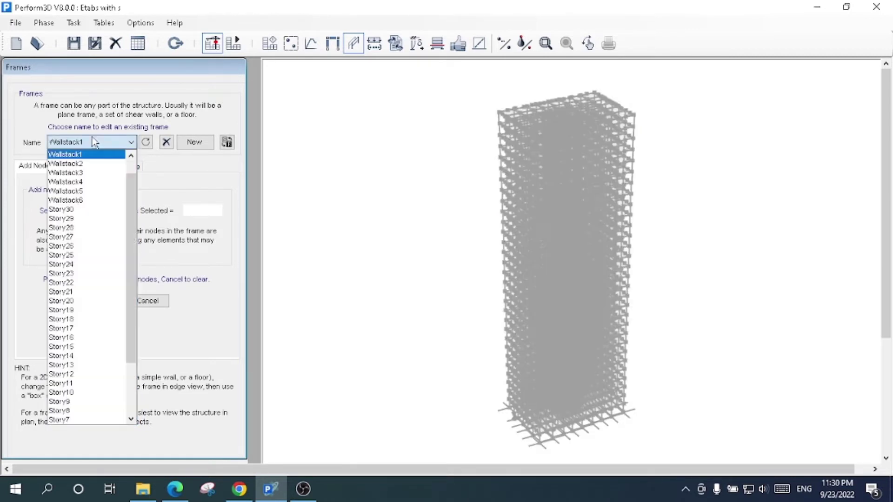
pyautogui.click(86, 219)
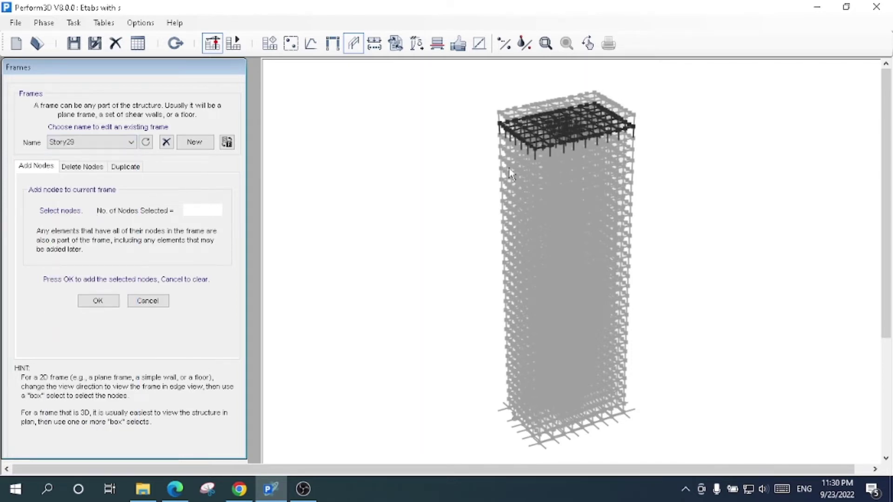
pyautogui.click(76, 138)
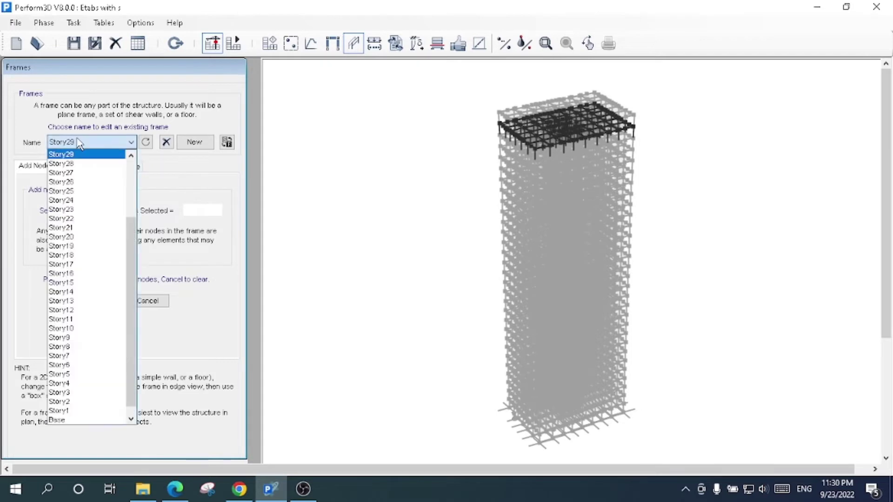
pyautogui.click(88, 238)
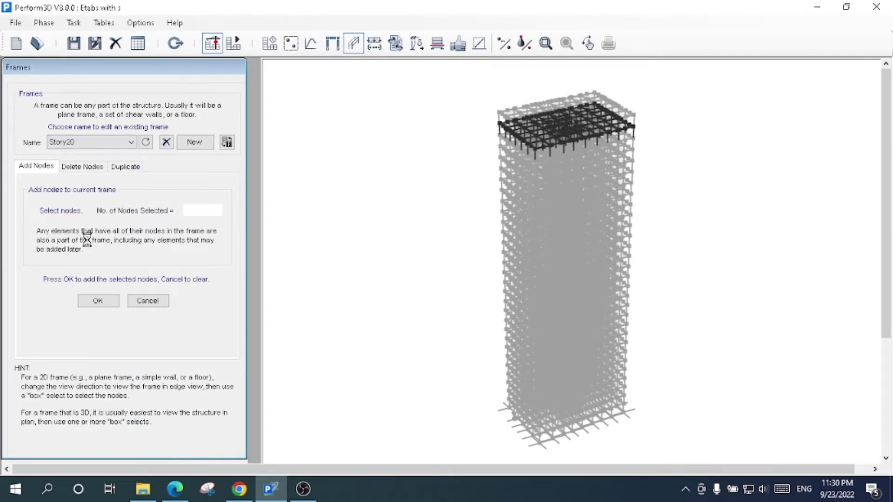
pyautogui.click(85, 143)
pyautogui.click(89, 273)
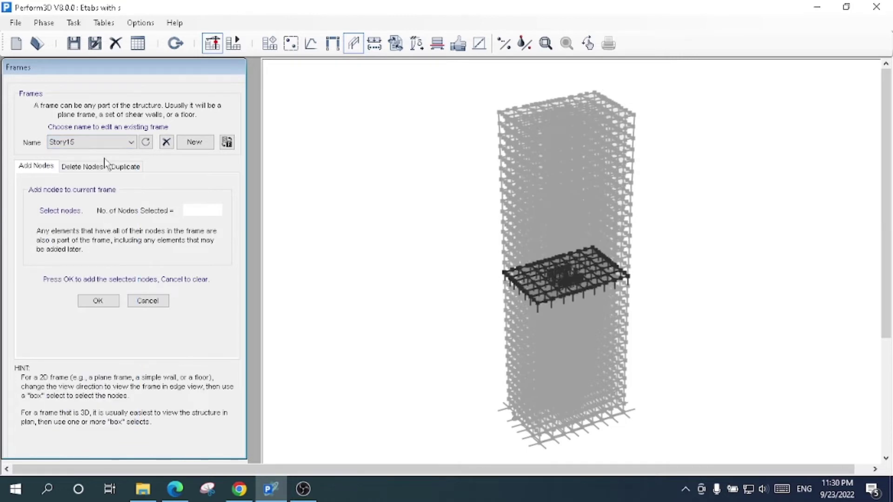
# Display the lower frames Story9, Story8 and Base, followed by frame P, to examine which nodes and elements each contains
pyautogui.click(95, 142)
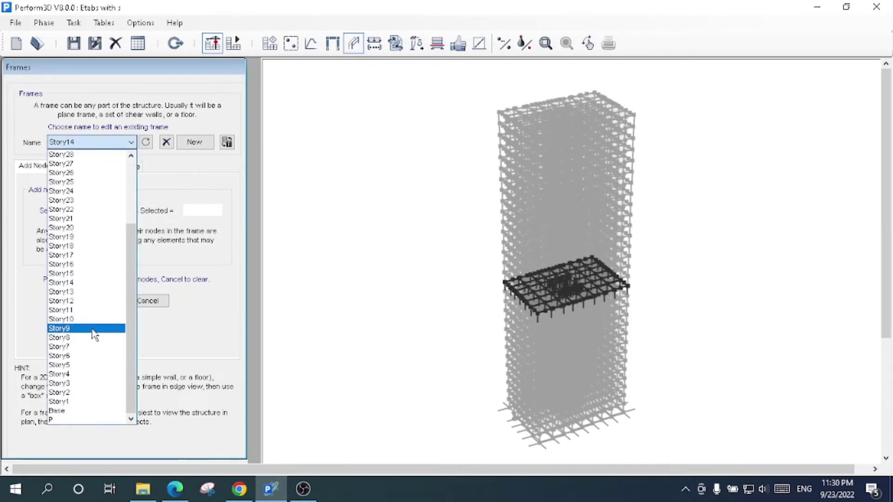
pyautogui.click(92, 329)
pyautogui.click(104, 142)
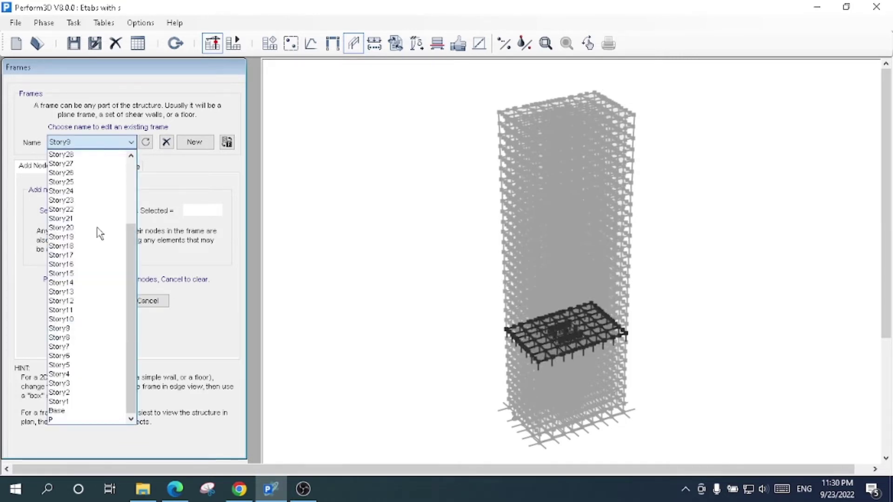
pyautogui.click(86, 350)
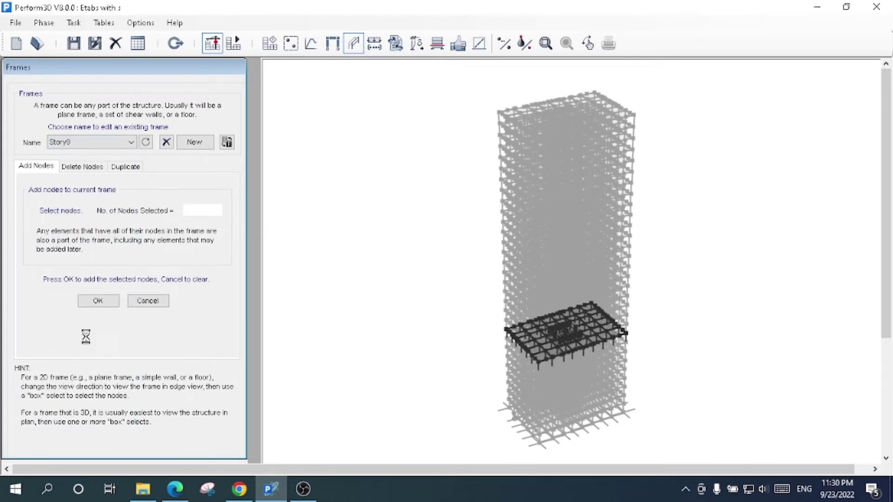
pyautogui.click(131, 142)
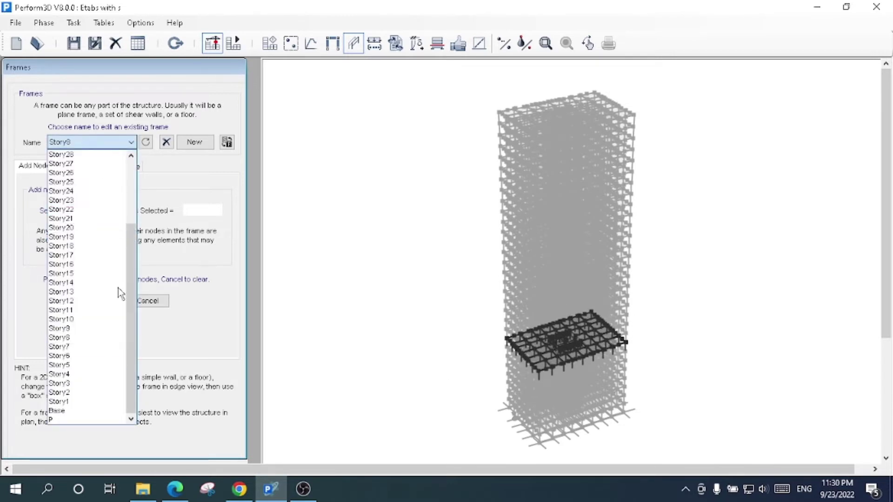
pyautogui.click(91, 410)
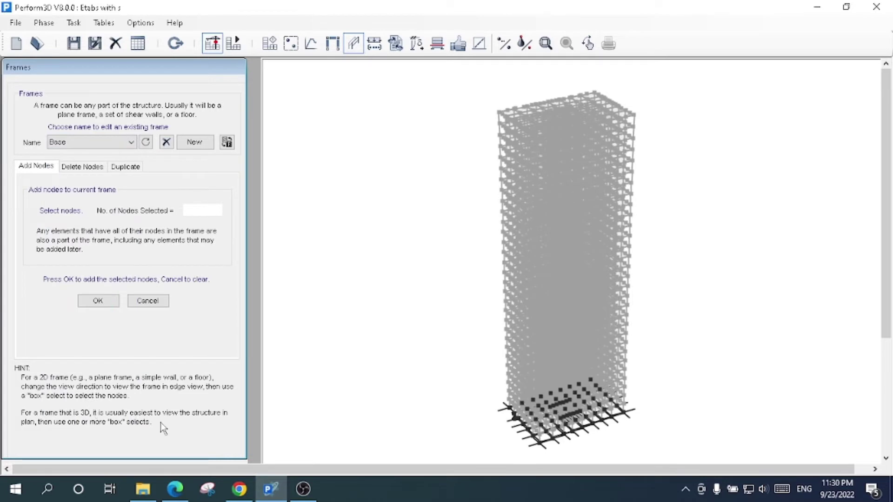
pyautogui.click(95, 142)
pyautogui.click(64, 421)
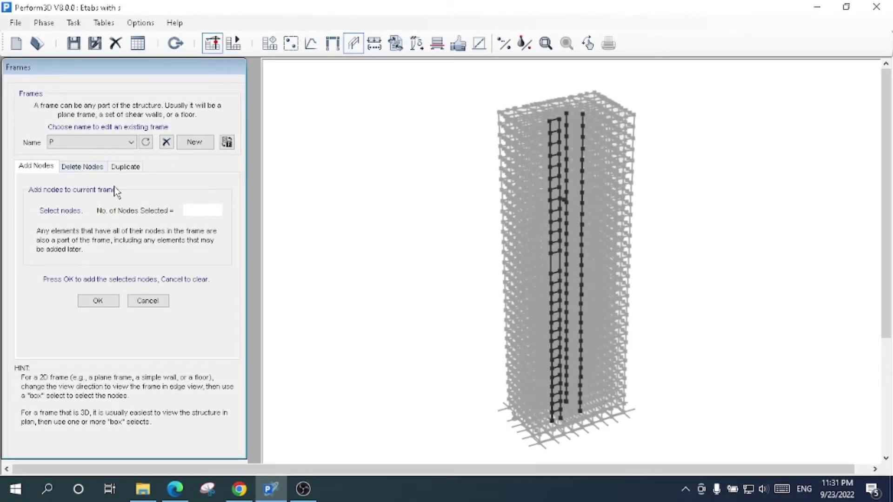
# Review the frame duplication options for frame P and the entire structure, including the H1 and H2 shift entries
pyautogui.click(130, 170)
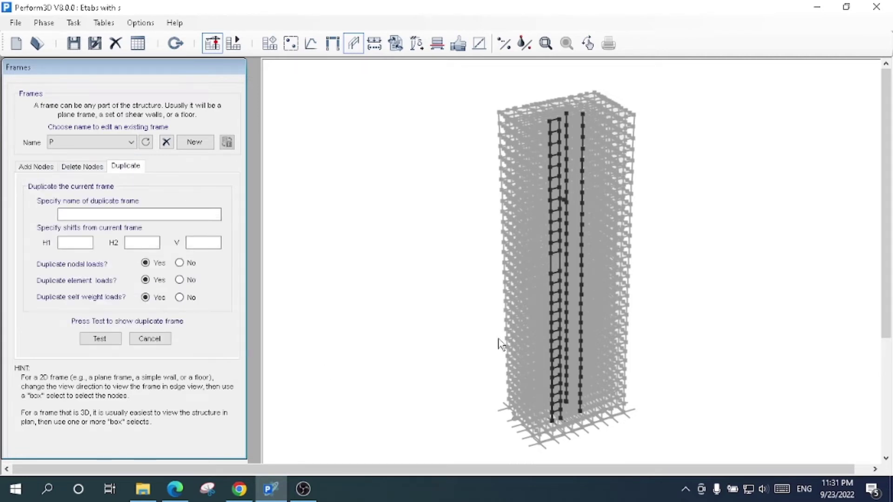
pyautogui.click(566, 264)
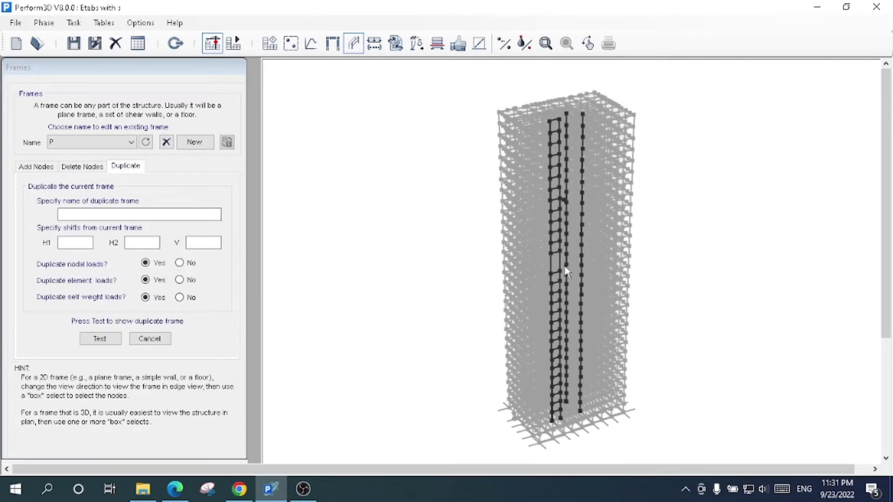
pyautogui.click(131, 142)
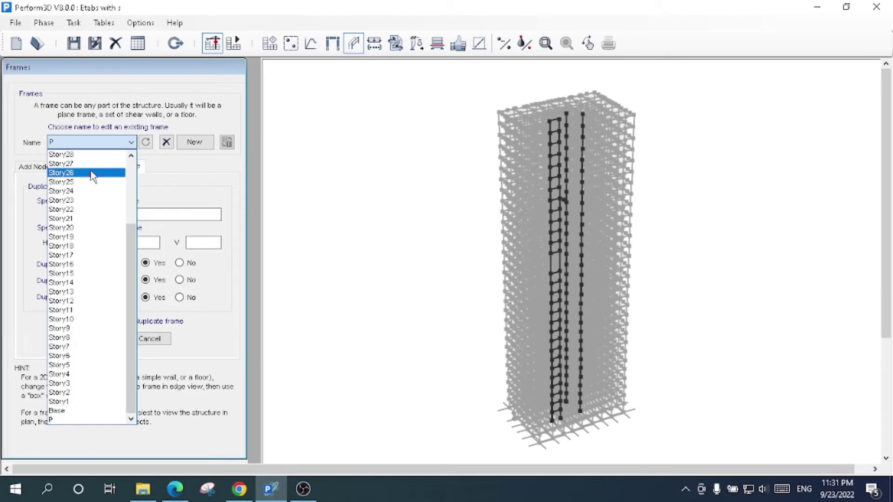
pyautogui.click(69, 154)
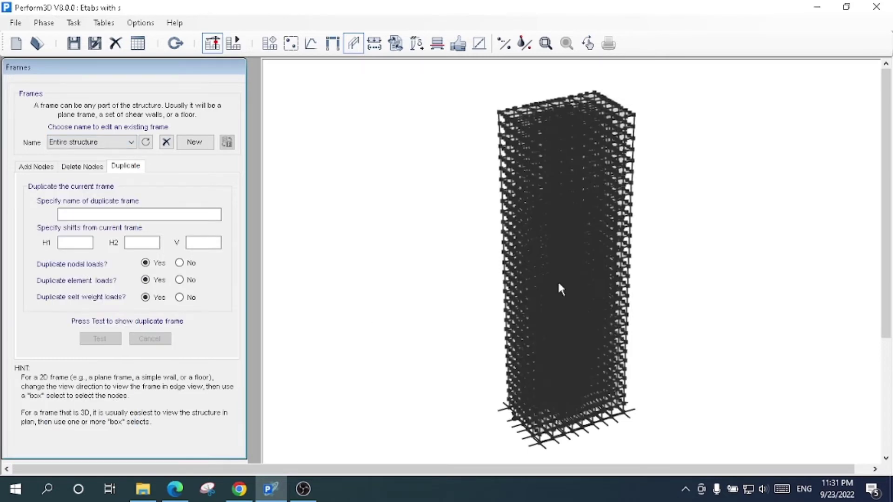
pyautogui.click(567, 237)
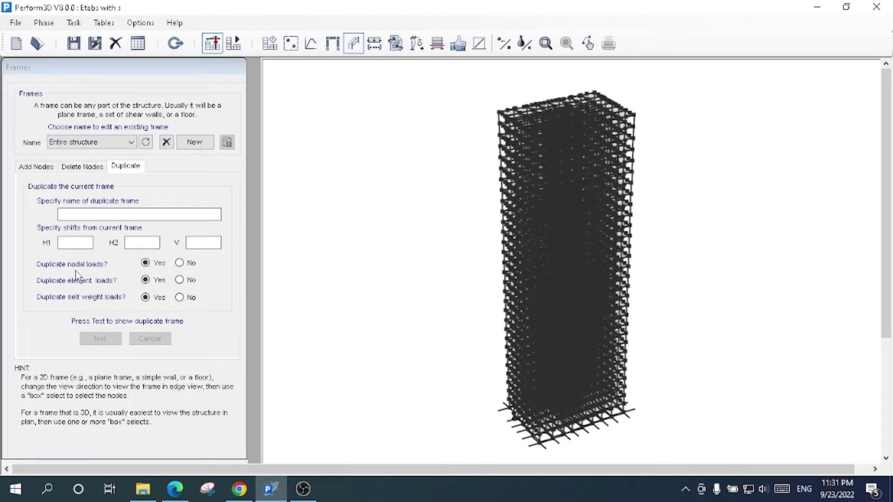
pyautogui.click(69, 242)
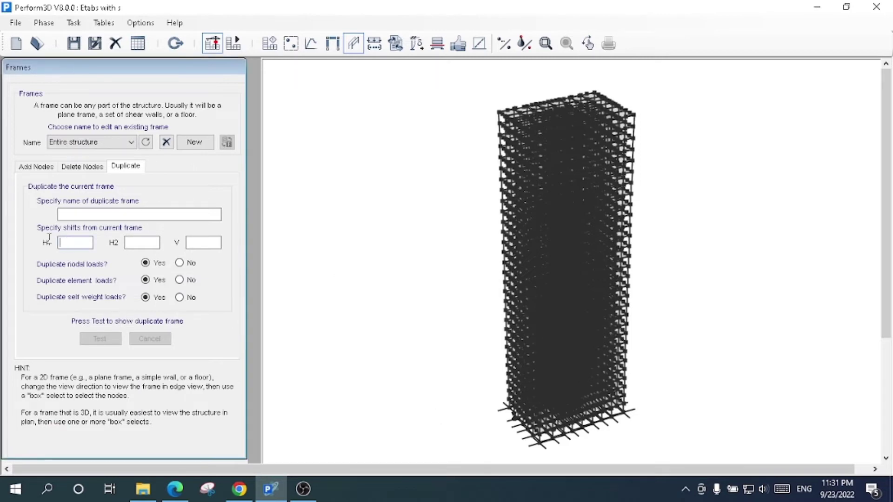
pyautogui.click(138, 243)
# Make Story4 the current frame and inspect its nodal loads and the available nodal load patterns
pyautogui.click(128, 141)
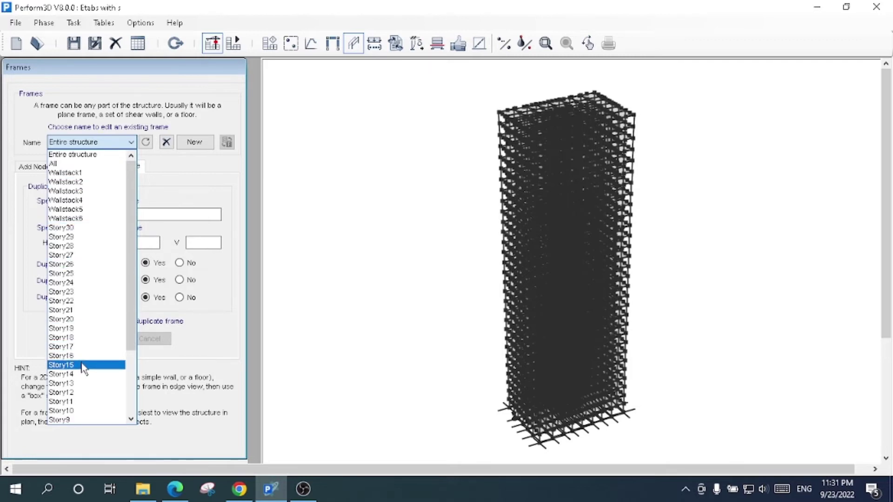
pyautogui.scroll(-4, 81, 368)
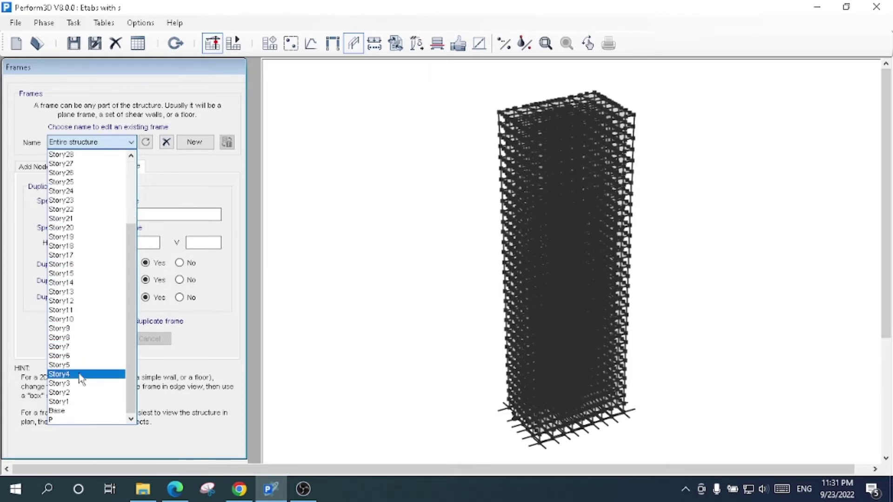
pyautogui.click(82, 375)
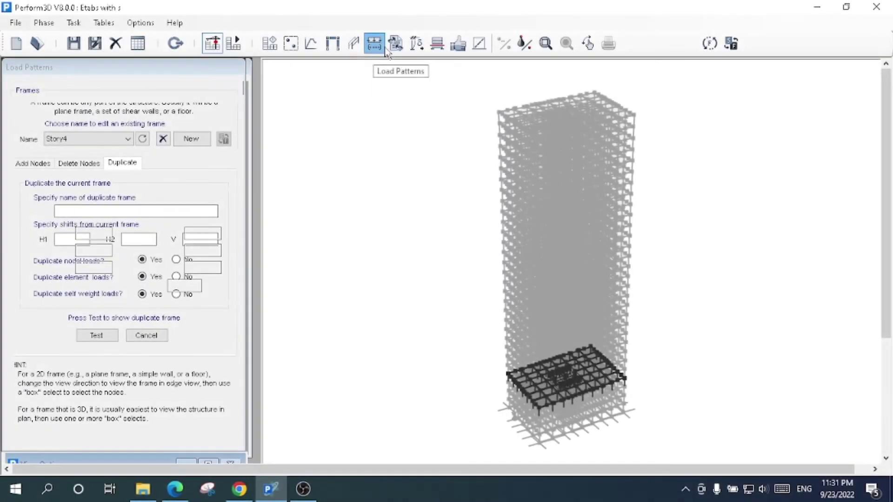
pyautogui.click(373, 43)
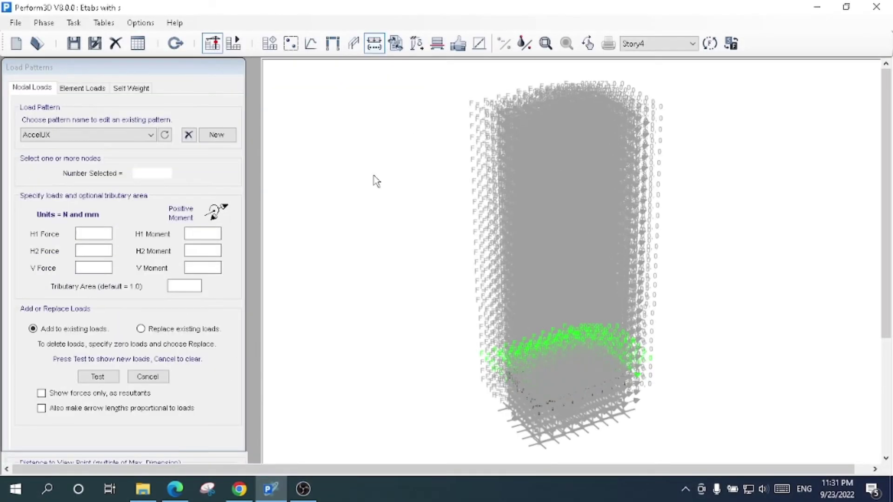
pyautogui.click(104, 136)
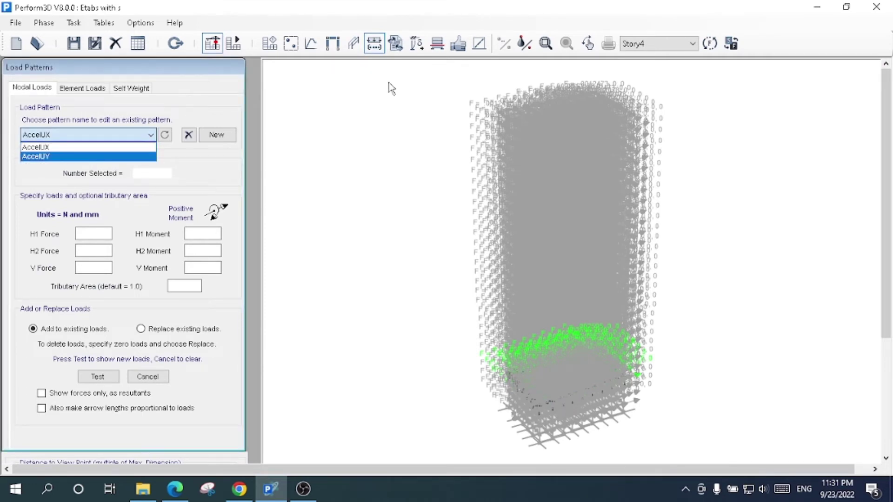
# Return to the frame definitions and make the entire structure the current frame
pyautogui.click(357, 45)
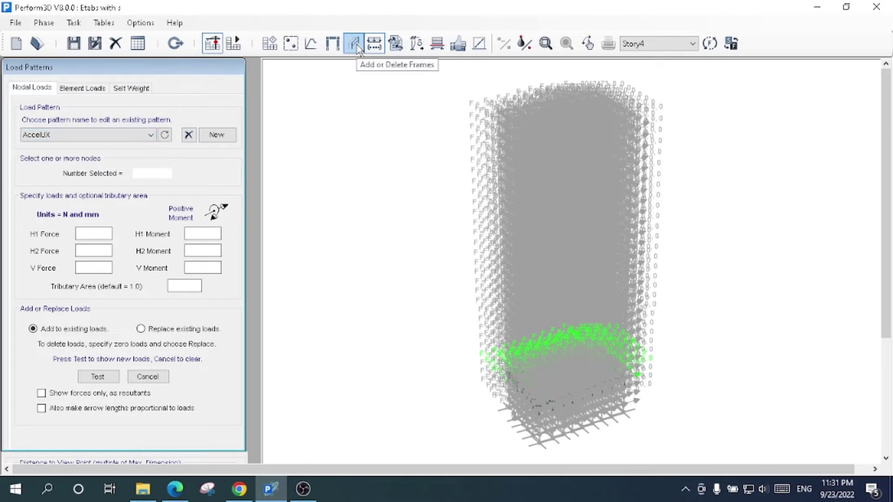
pyautogui.click(357, 46)
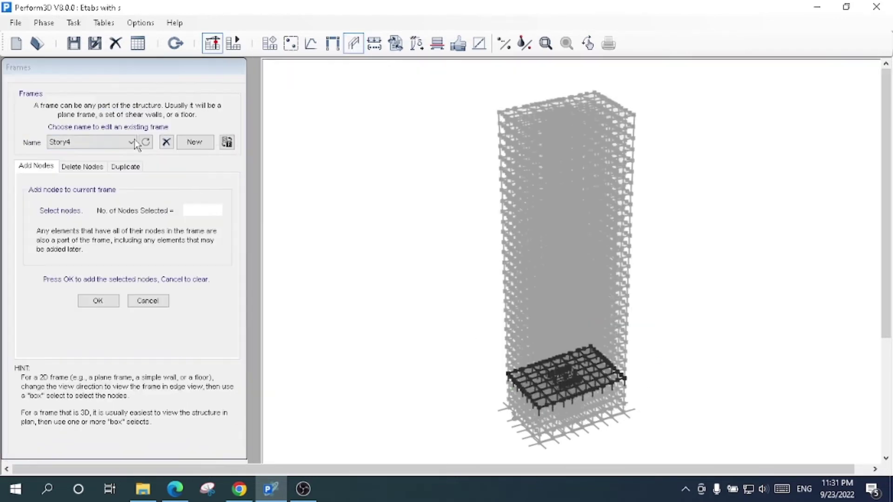
pyautogui.click(123, 141)
pyautogui.scroll(5, 106, 169)
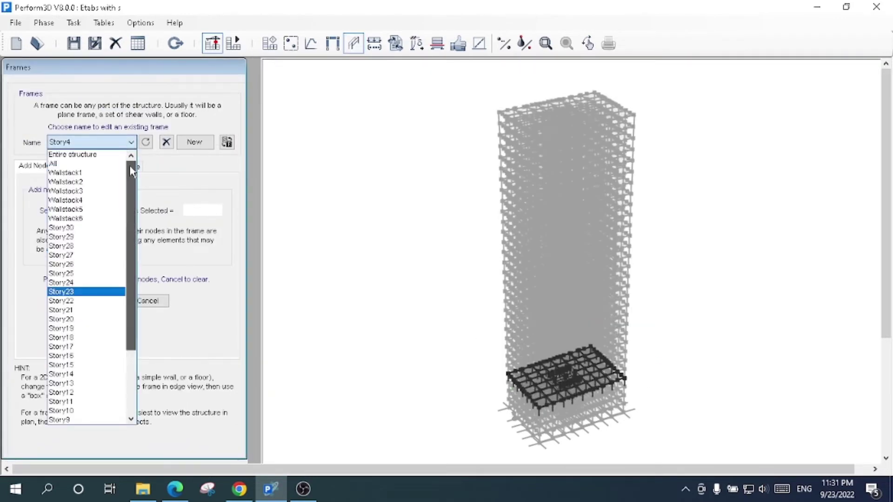
pyautogui.click(72, 154)
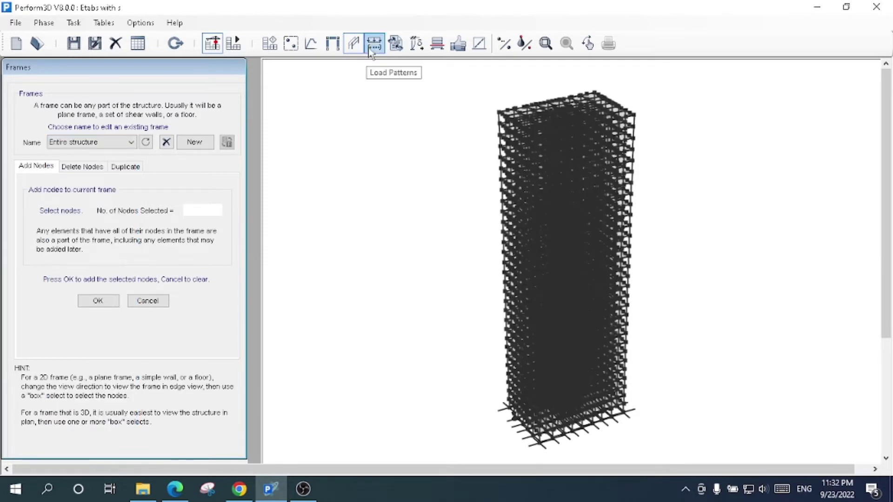
# Review the AccelUX and AccelUY nodal load patterns on the entire structure, followed by the element load and self weight patterns
pyautogui.click(374, 44)
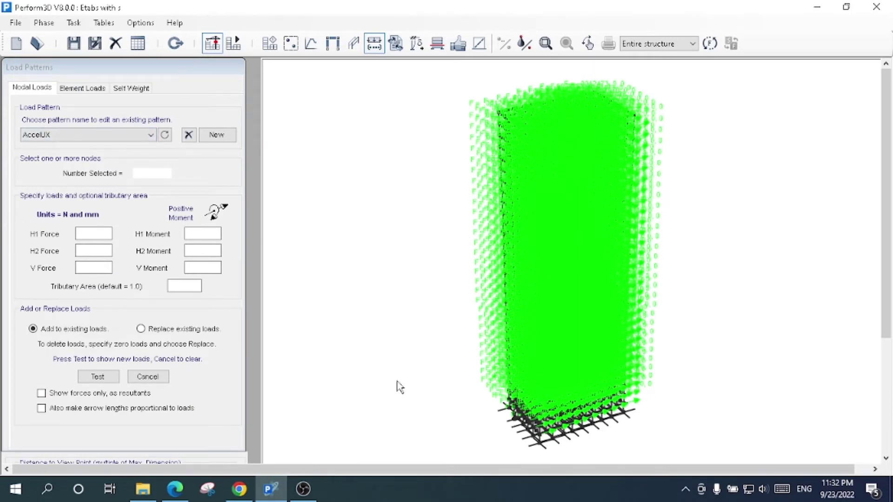
pyautogui.click(88, 135)
pyautogui.click(83, 156)
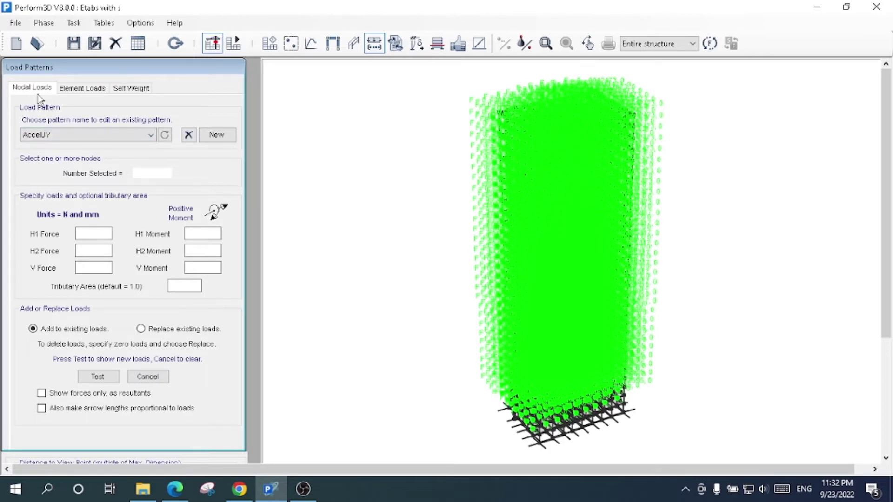
pyautogui.click(98, 90)
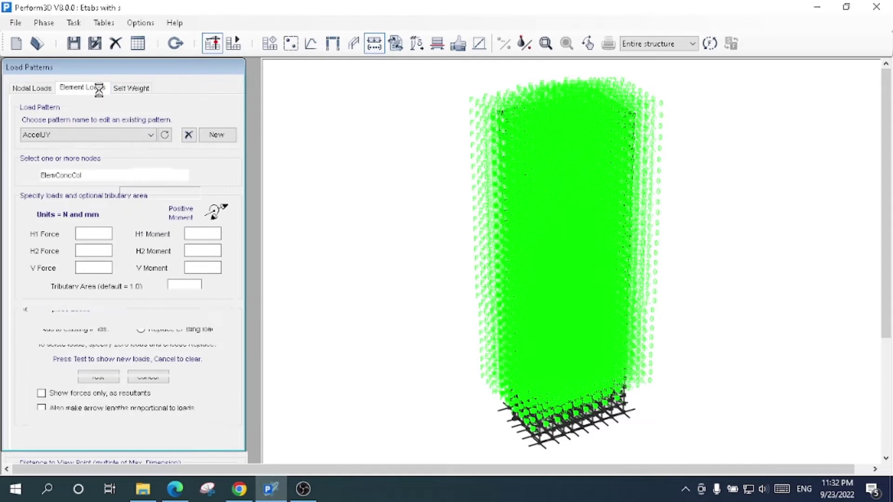
pyautogui.click(130, 90)
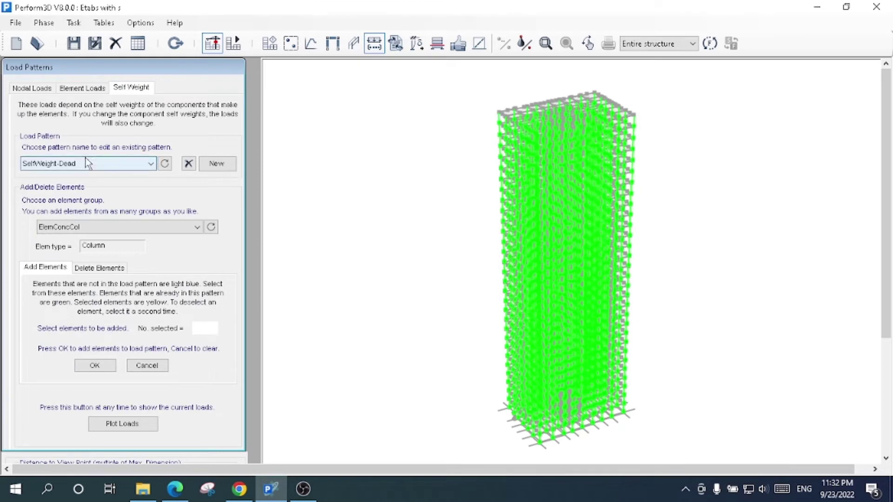
# Show the ElemConcBeam group in the SelfWeight-Dead pattern and examine its beams over the whole tower
pyautogui.click(119, 231)
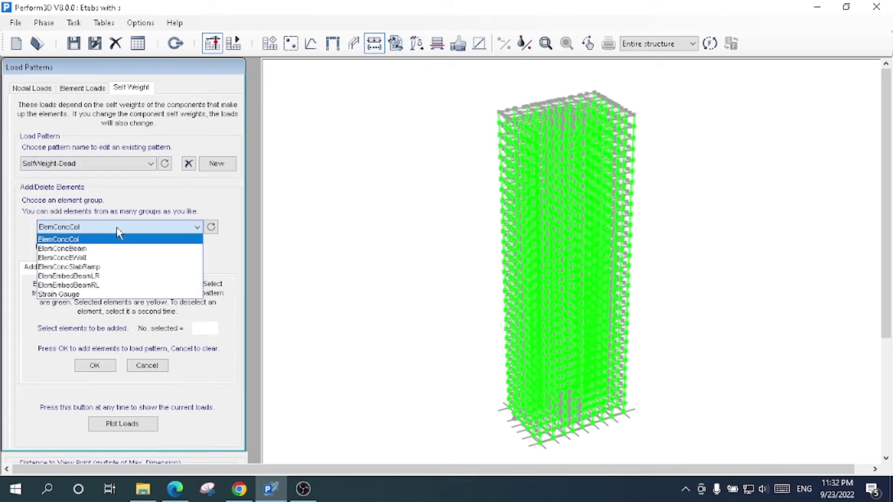
pyautogui.click(93, 249)
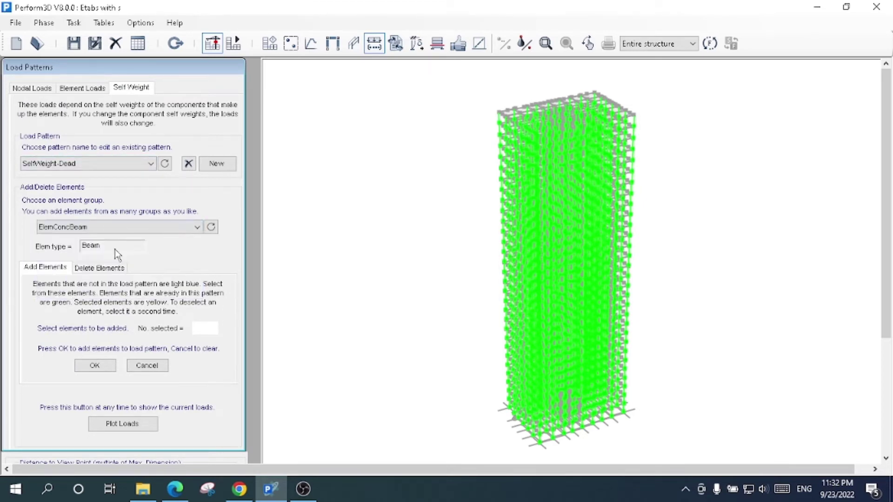
pyautogui.click(545, 44)
pyautogui.moveTo(481, 89); pyautogui.dragTo(662, 448)
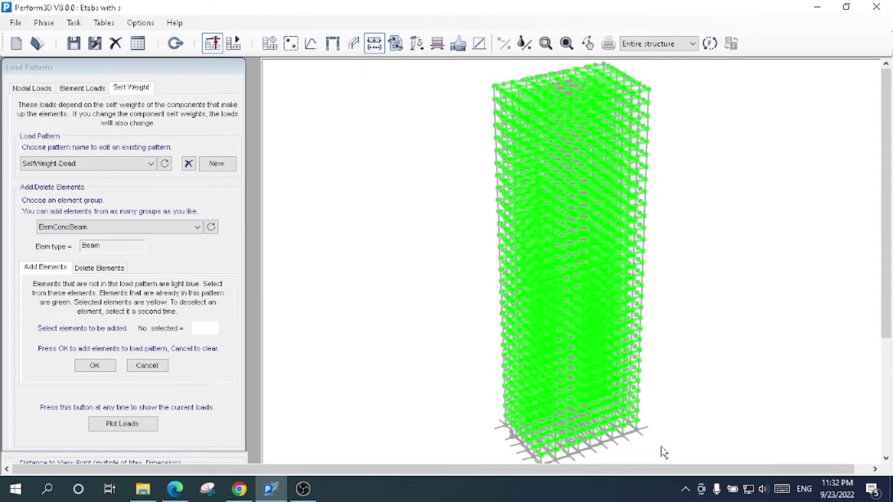
# Show the ElemConcEWall group in the SelfWeight-Dead pattern, followed by the Strain Gauge group
pyautogui.click(126, 229)
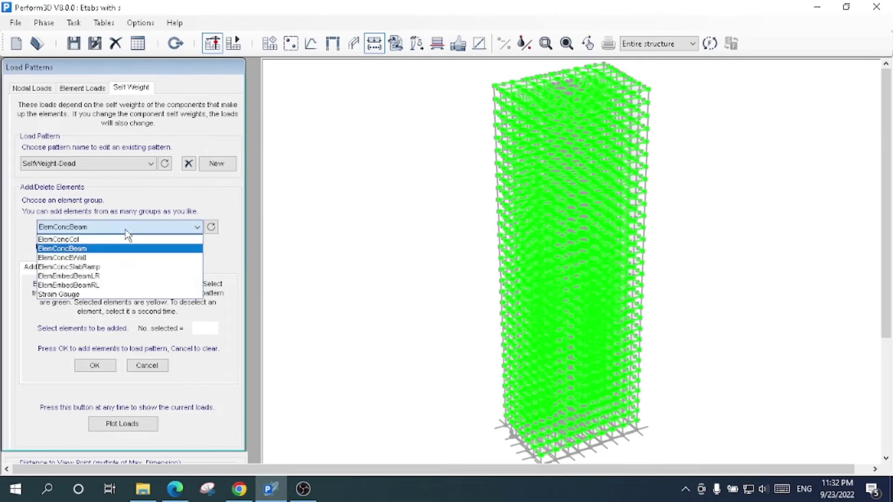
pyautogui.click(128, 258)
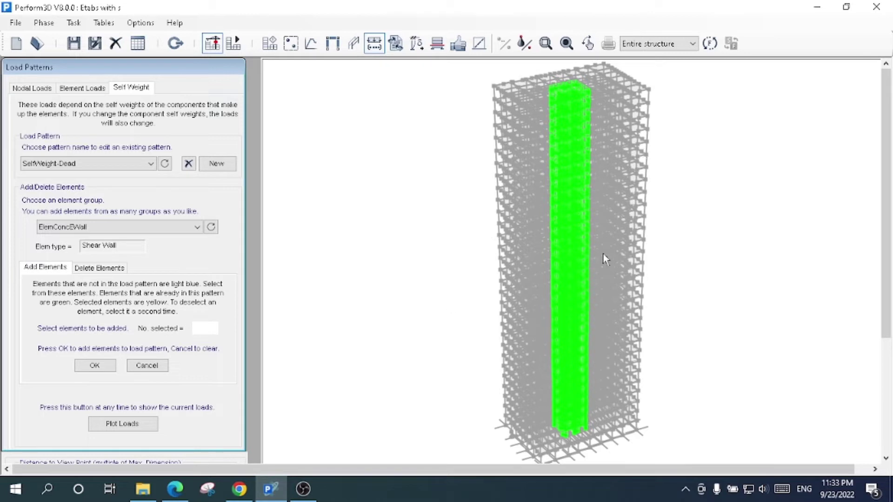
pyautogui.click(153, 226)
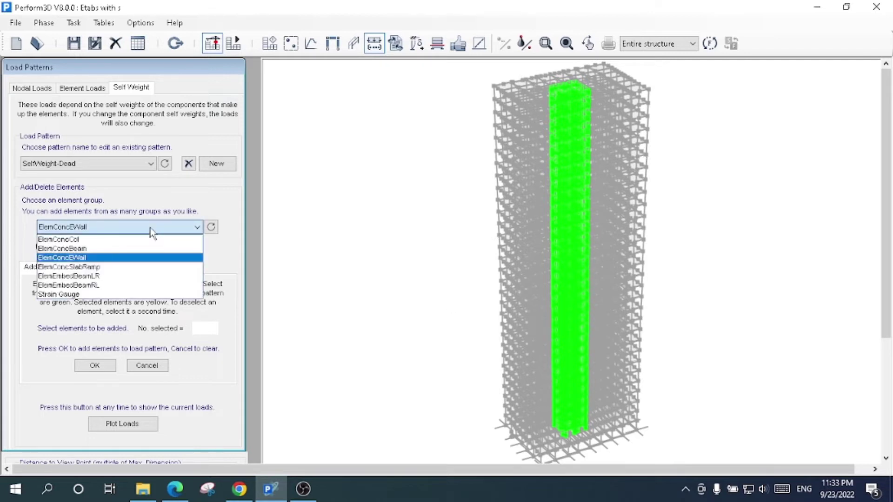
pyautogui.click(120, 295)
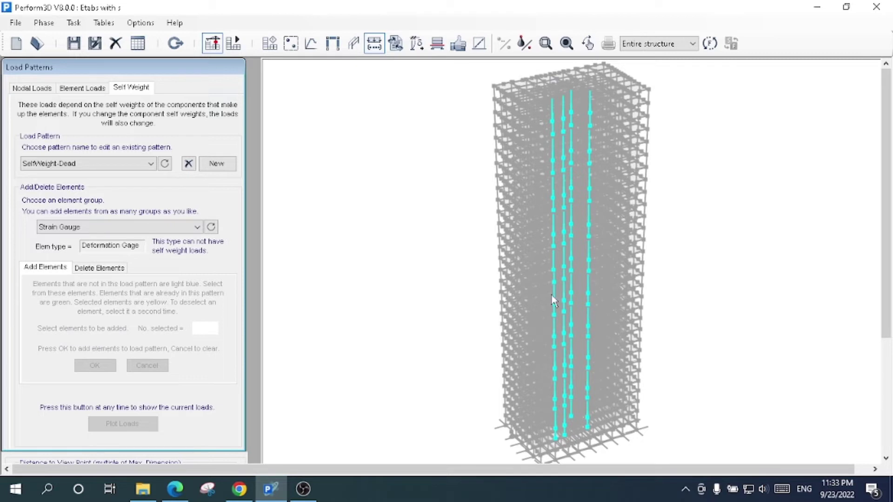
# Check the available self weight patterns and show the ElemConcCol group in SelfWeight-Dead
pyautogui.click(122, 165)
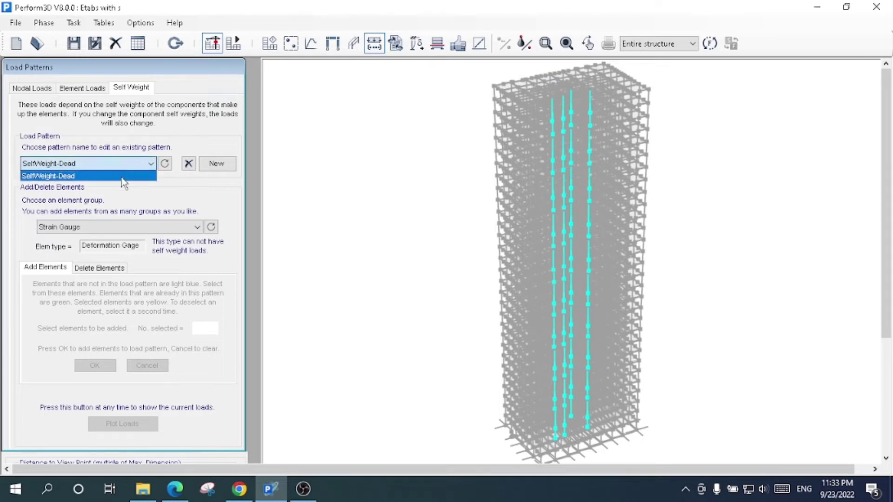
pyautogui.click(125, 163)
pyautogui.click(143, 228)
pyautogui.click(147, 237)
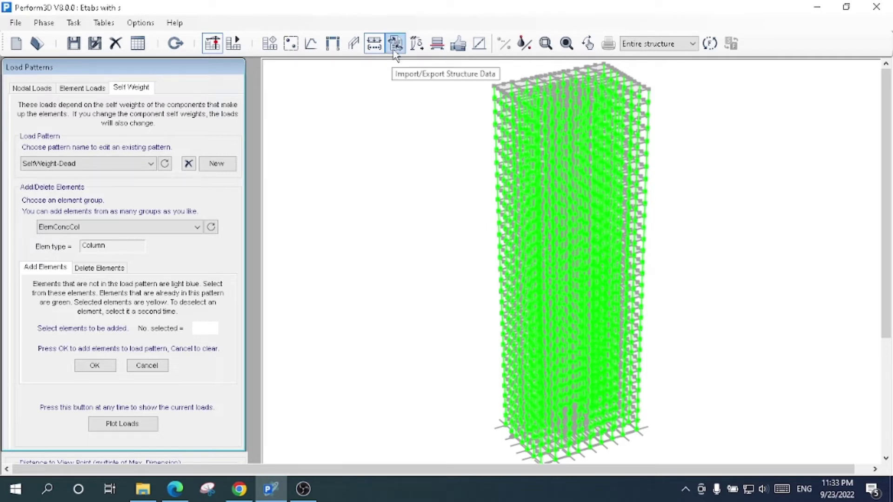
# Open the drift and deflection definitions and inspect the upper and lower nodes of Story30 H1 Drift up close
pyautogui.click(416, 44)
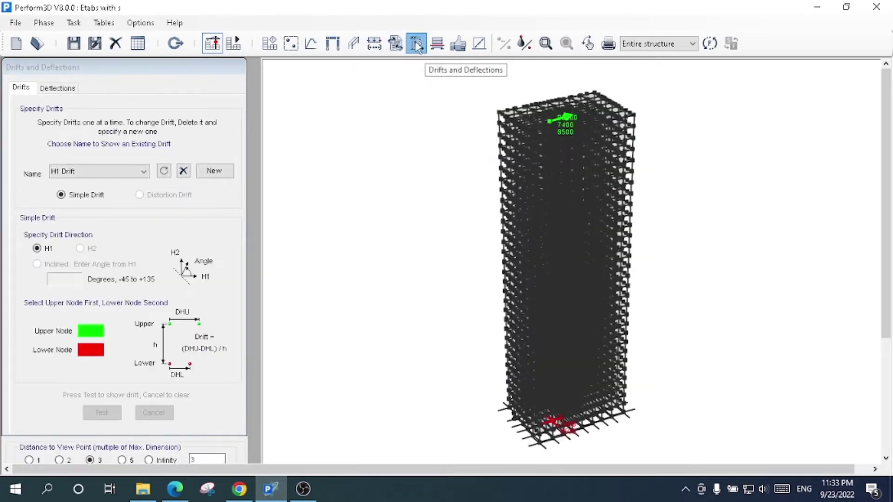
pyautogui.click(96, 172)
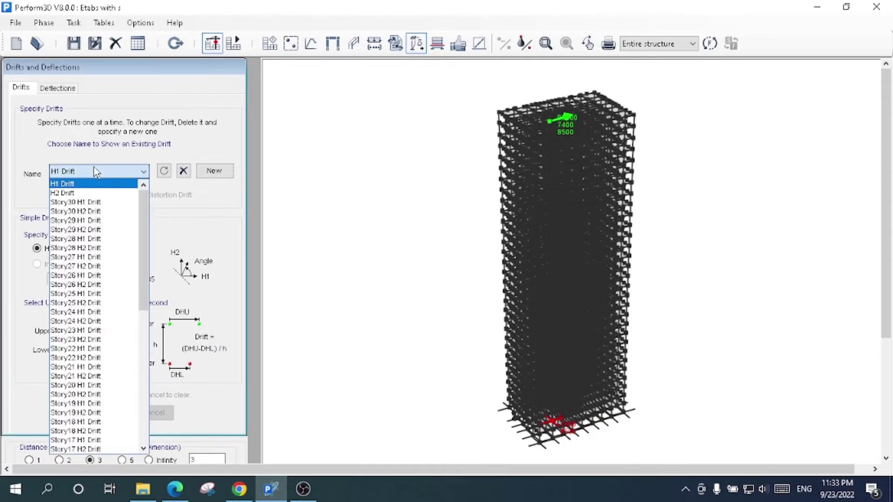
pyautogui.click(112, 202)
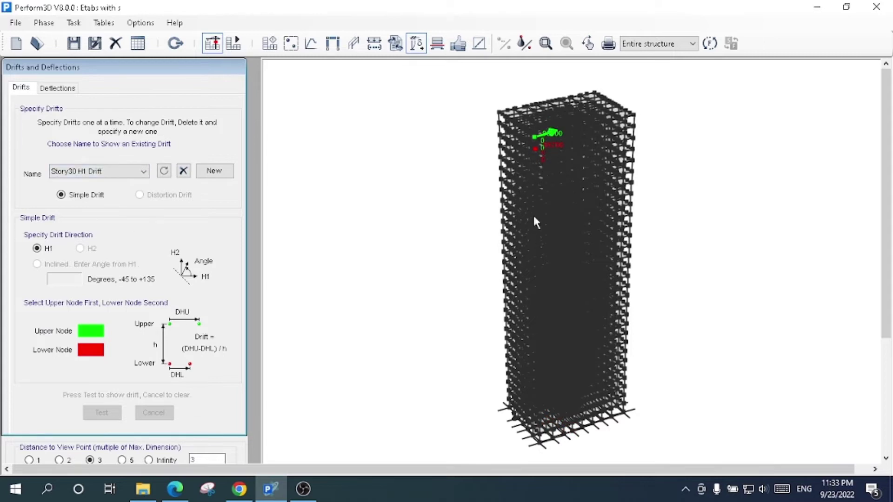
pyautogui.click(546, 43)
pyautogui.moveTo(490, 103); pyautogui.dragTo(587, 170)
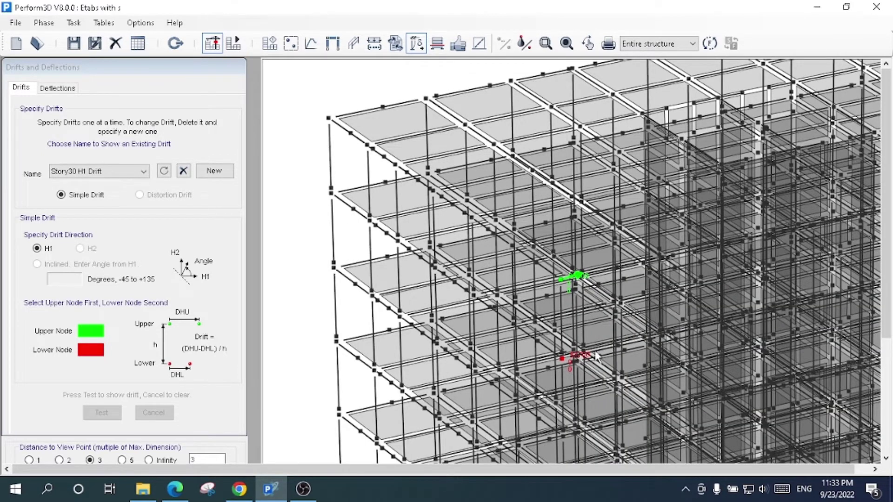
# Inspect the Story29 H1 Drift nodes up close, and select Story23 H1 Drift with the whole tower in view
pyautogui.click(103, 172)
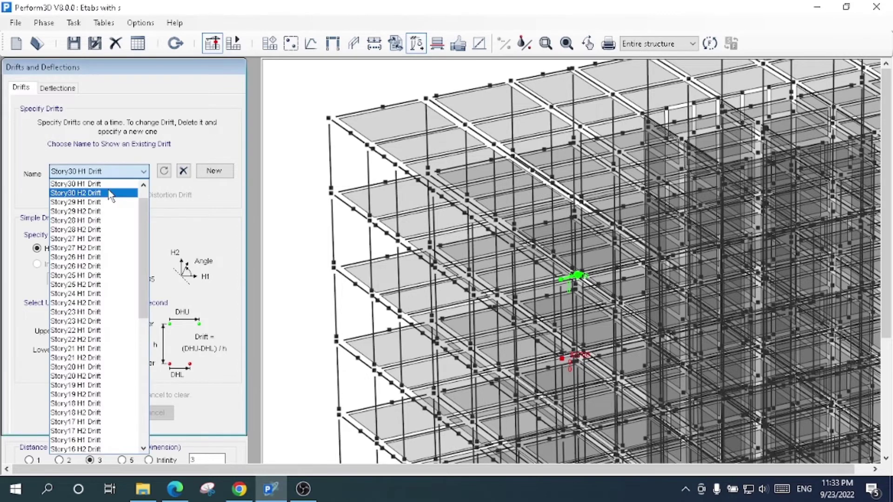
pyautogui.click(112, 203)
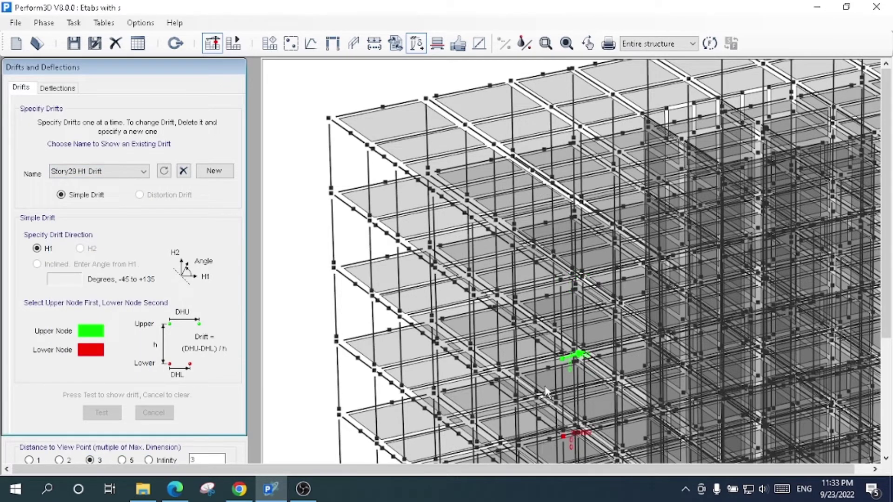
pyautogui.click(129, 172)
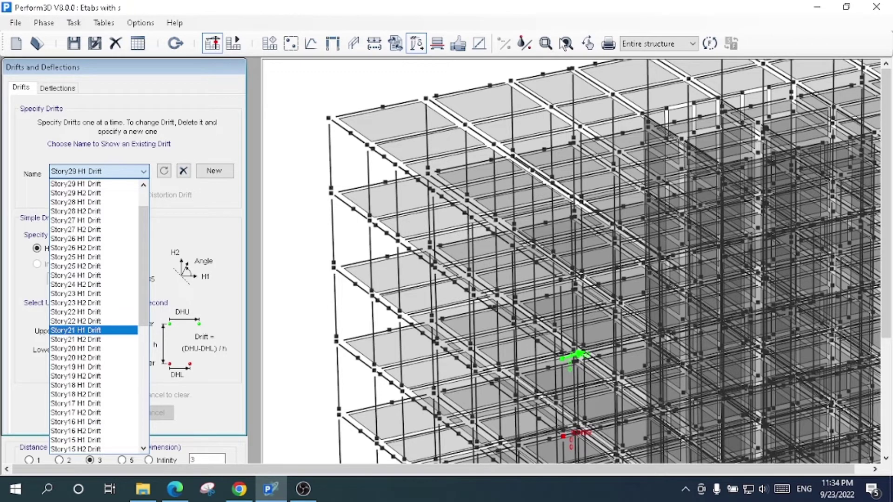
pyautogui.click(566, 43)
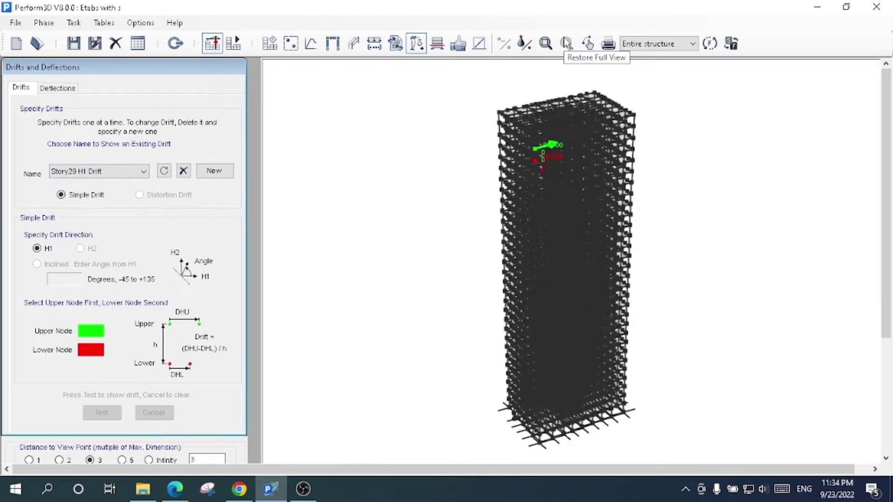
pyautogui.click(95, 172)
pyautogui.click(108, 294)
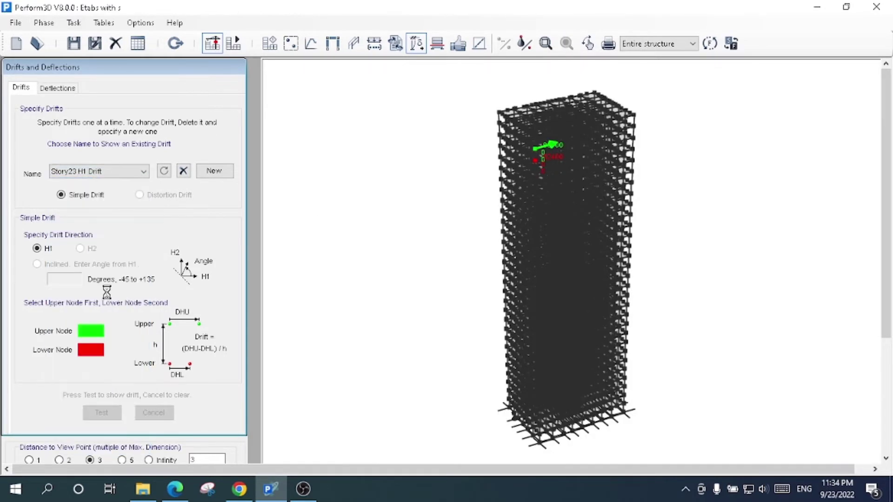
# Show the Story17 H1 and Story4 H1 drifts on the model and examine the Story4 drift's nodes up close
pyautogui.click(110, 172)
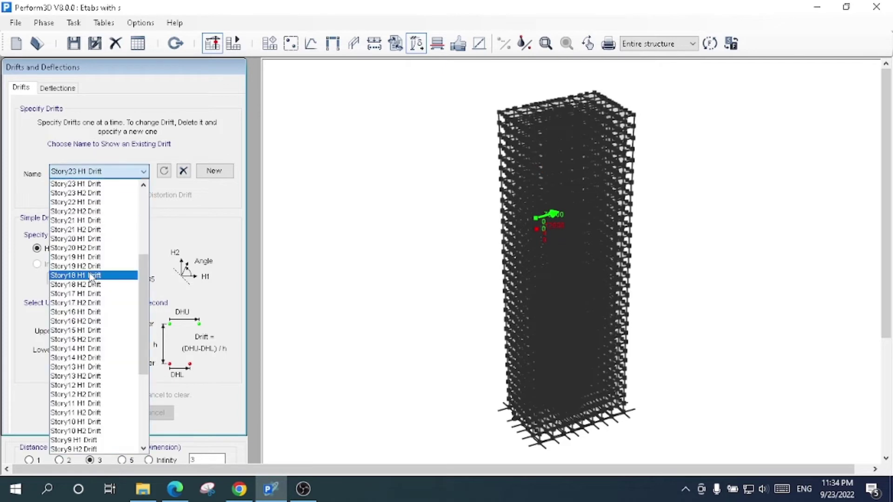
pyautogui.click(112, 275)
pyautogui.click(137, 171)
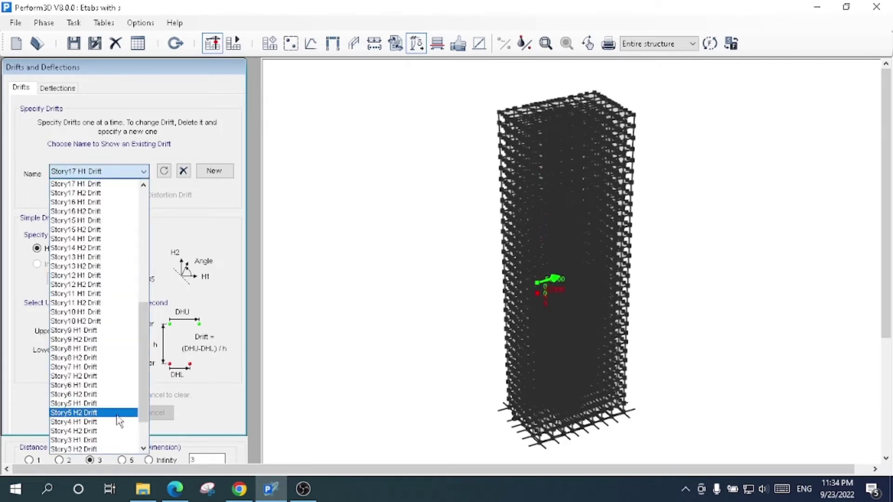
pyautogui.click(115, 423)
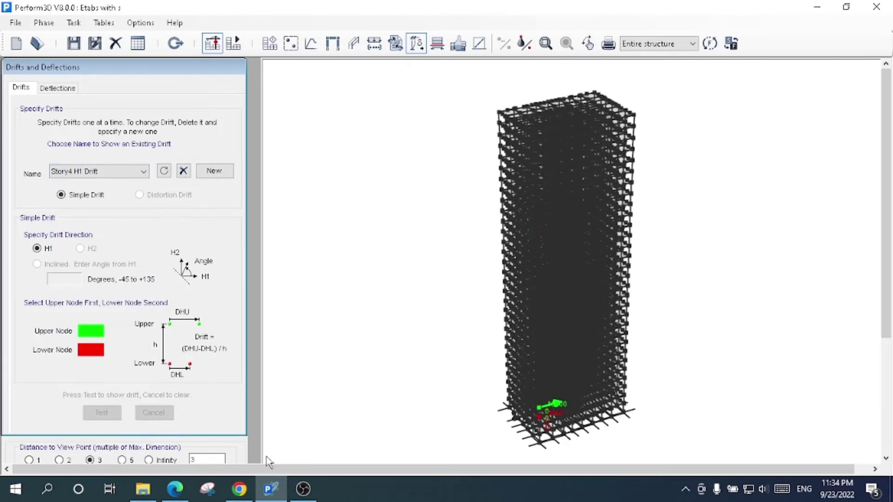
pyautogui.moveTo(514, 377); pyautogui.dragTo(580, 432)
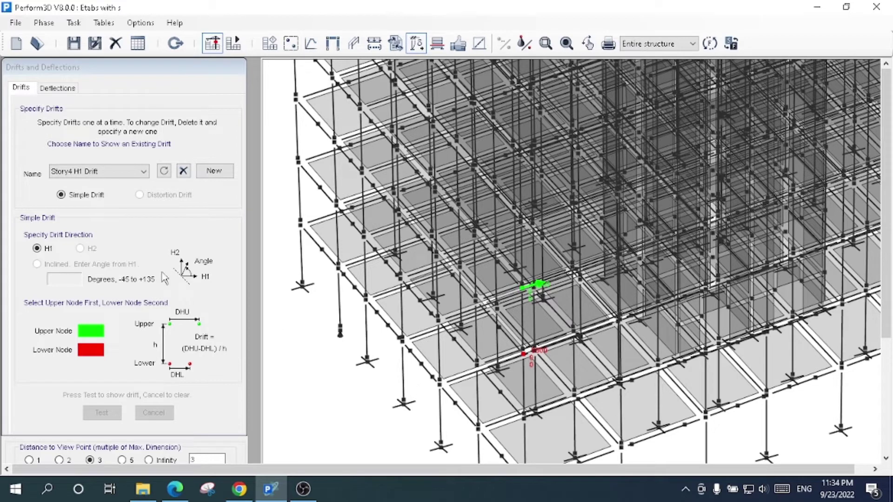
# Show the Story2 H2 drift and examine its upper and lower nodes in the H2 and H1 elevations
pyautogui.click(116, 172)
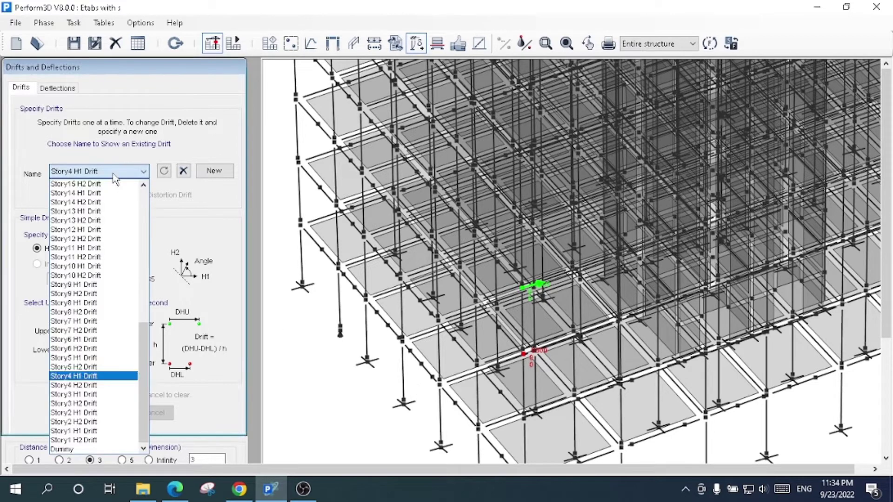
pyautogui.click(123, 422)
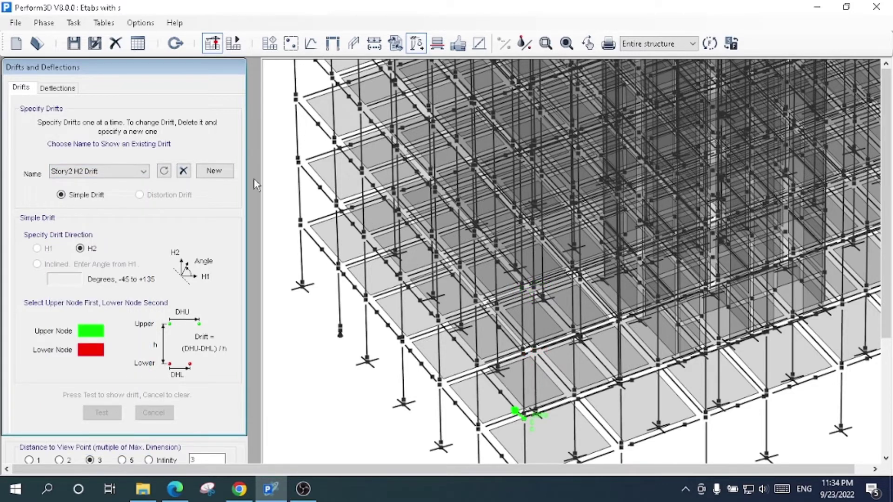
pyautogui.moveTo(885, 227); pyautogui.dragTo(886, 336)
pyautogui.click(207, 425)
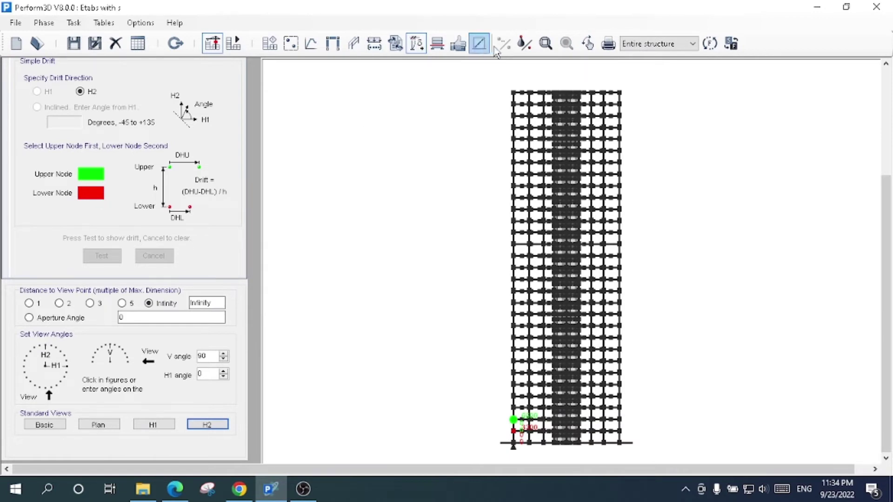
pyautogui.moveTo(478, 367); pyautogui.dragTo(612, 448)
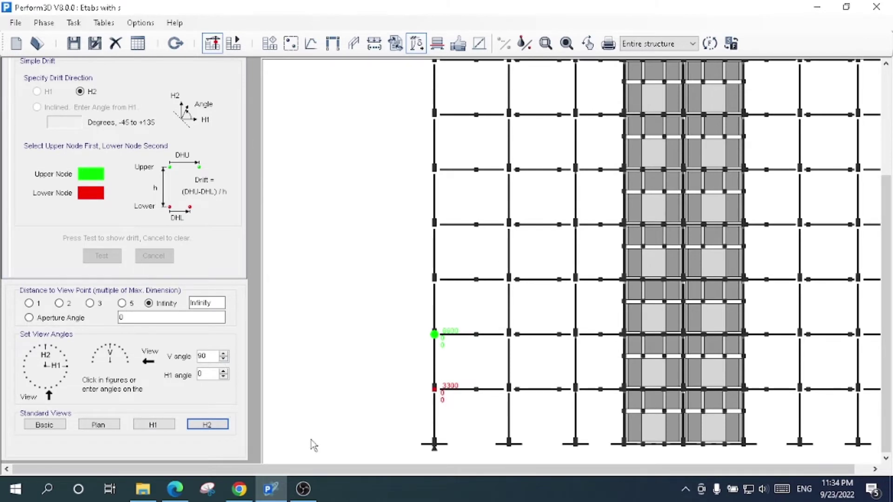
pyautogui.click(156, 425)
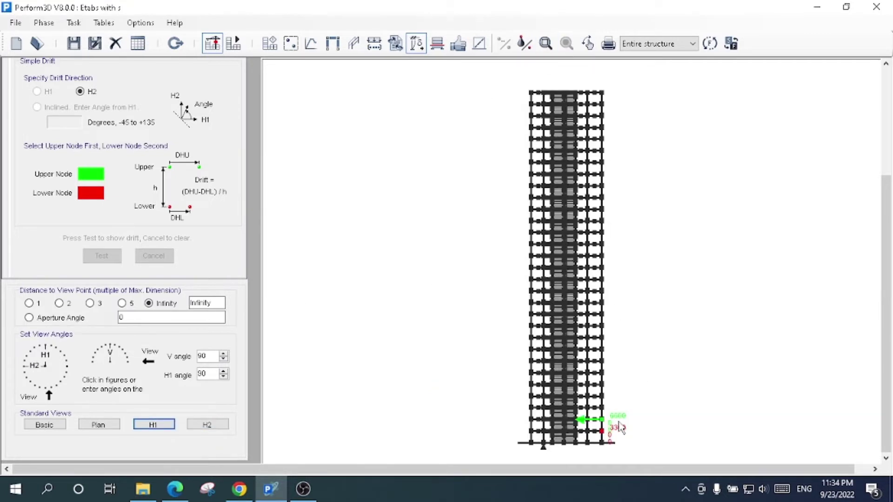
# Show the Story1 H1 drift and examine its upper and lower nodes near the base in the H2 elevation
pyautogui.moveTo(886, 190); pyautogui.dragTo(892, 85)
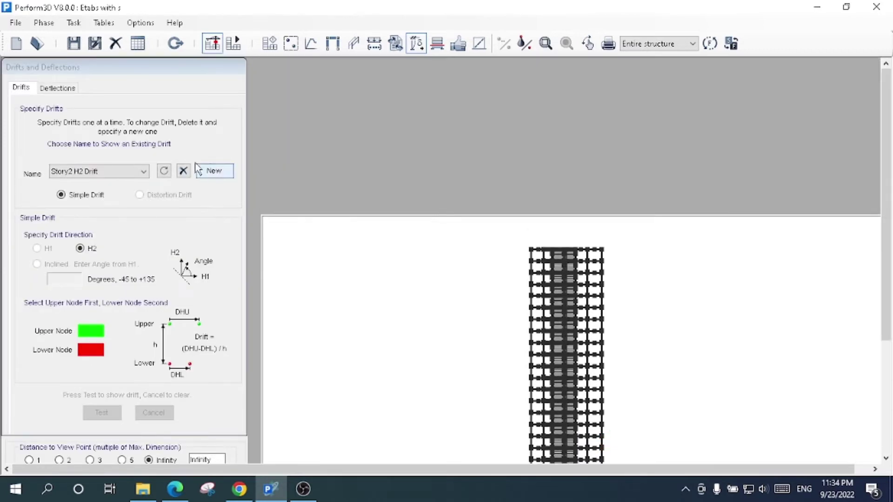
pyautogui.click(139, 171)
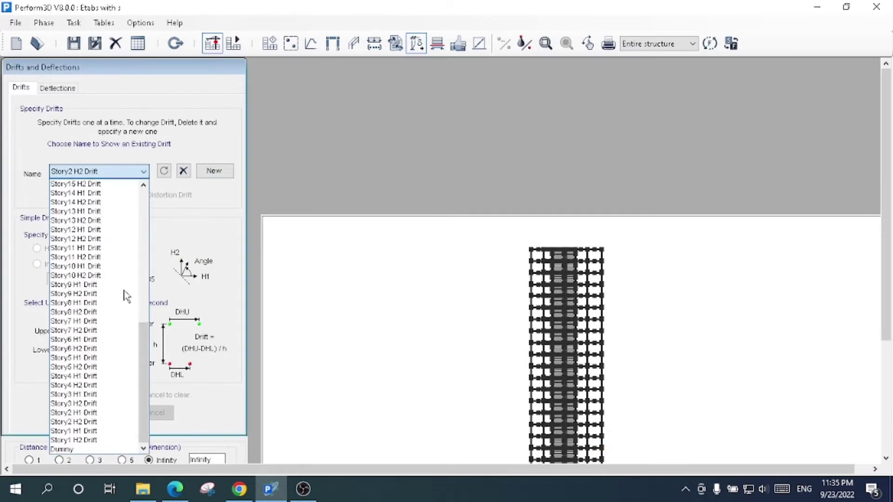
pyautogui.click(108, 432)
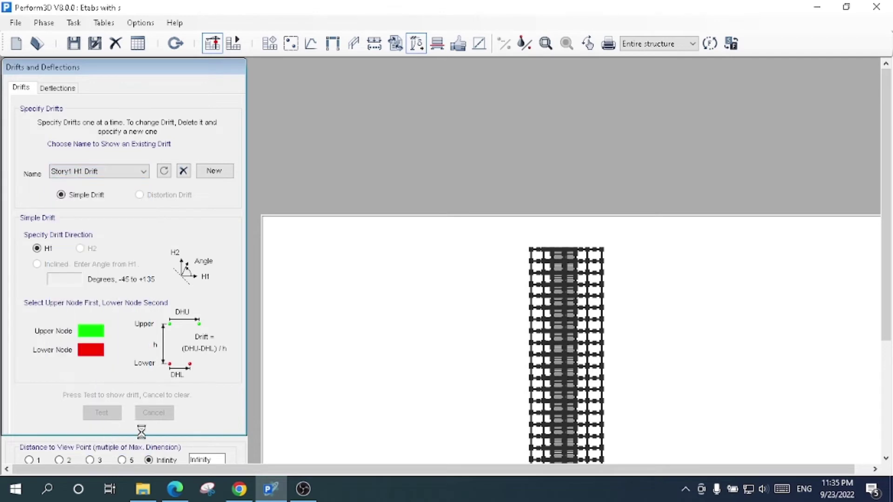
pyautogui.moveTo(890, 179); pyautogui.dragTo(884, 293)
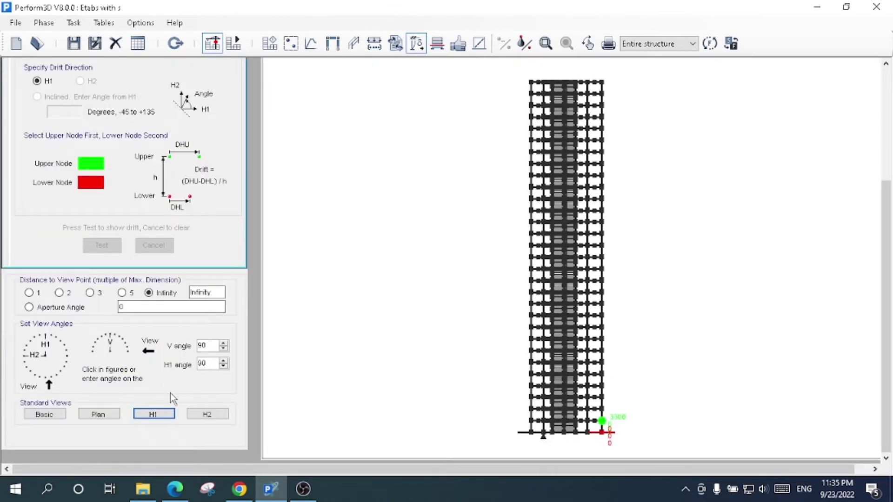
pyautogui.click(200, 414)
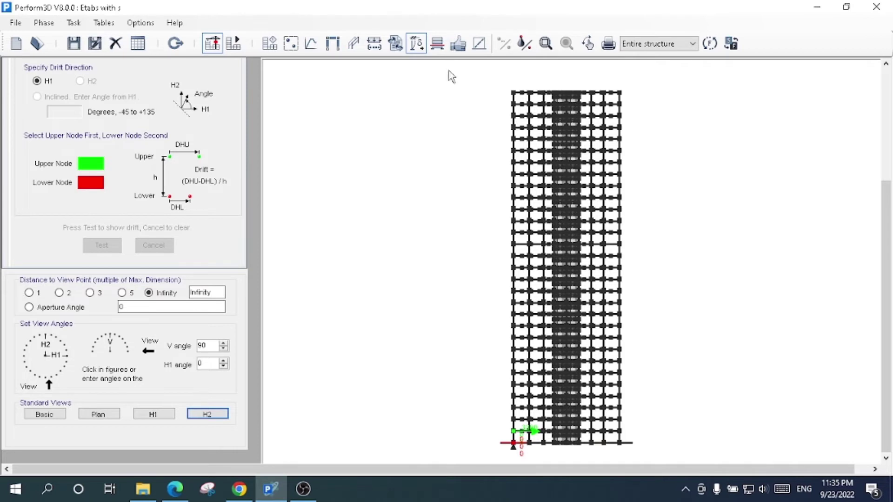
pyautogui.click(545, 43)
pyautogui.moveTo(488, 402); pyautogui.dragTo(604, 467)
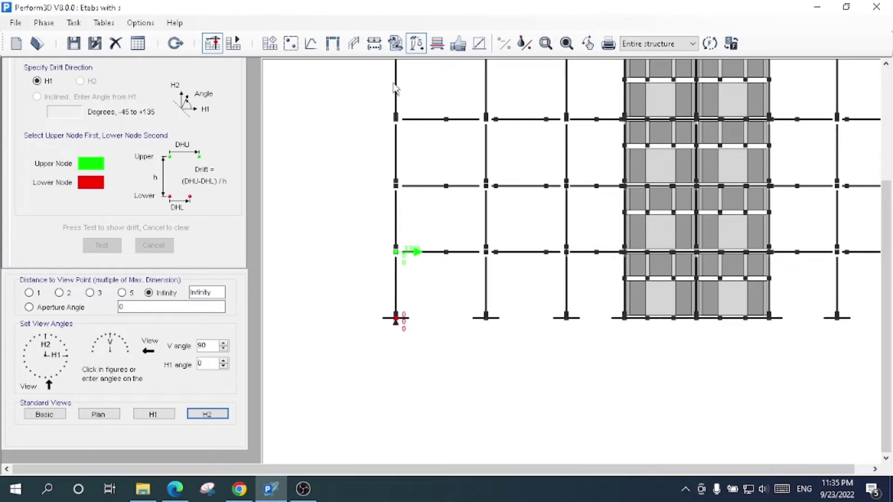
# Restore the basic 3D view and show Deflection H8 with its deflected and reference nodes
pyautogui.moveTo(887, 232); pyautogui.dragTo(889, 84)
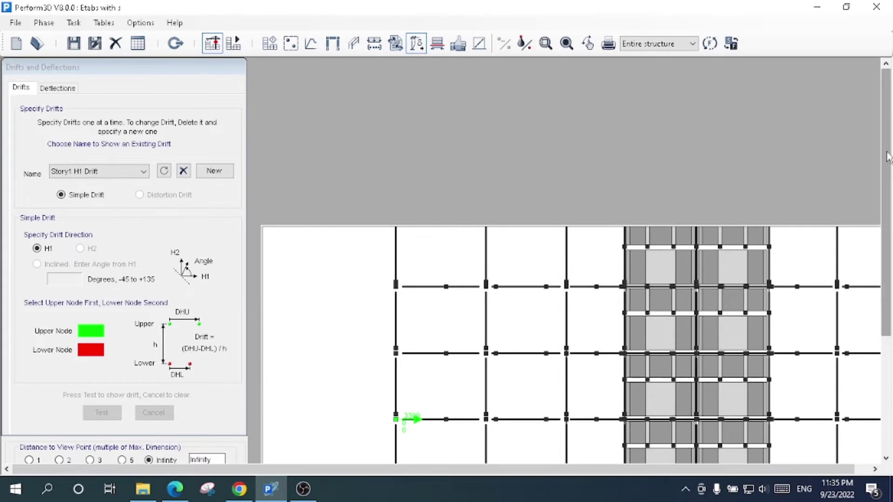
pyautogui.moveTo(887, 157); pyautogui.dragTo(887, 274)
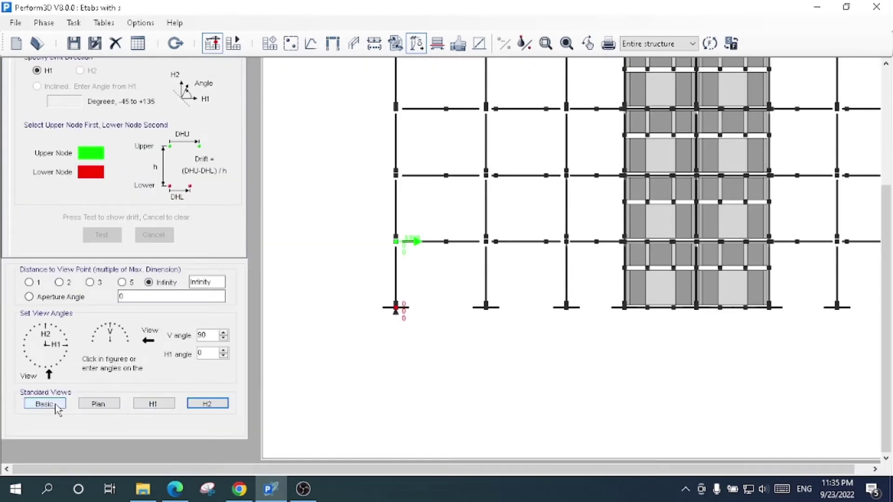
pyautogui.click(52, 404)
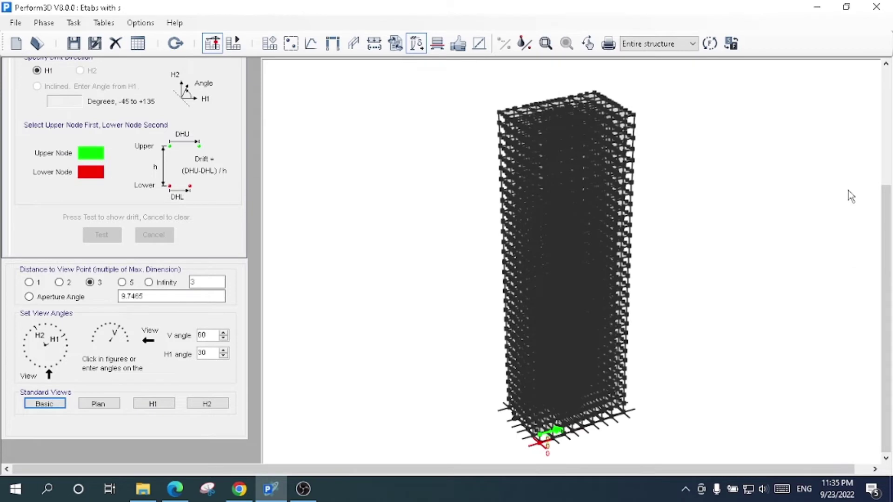
pyautogui.moveTo(887, 196); pyautogui.dragTo(887, 79)
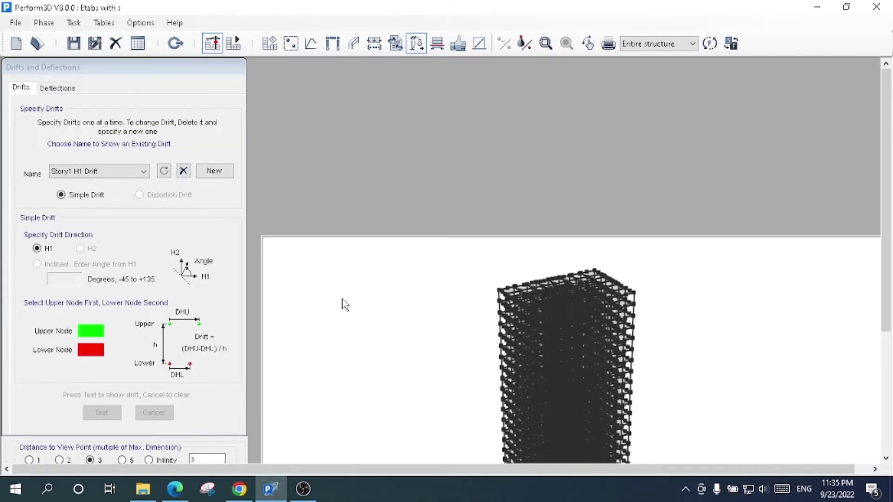
pyautogui.click(65, 87)
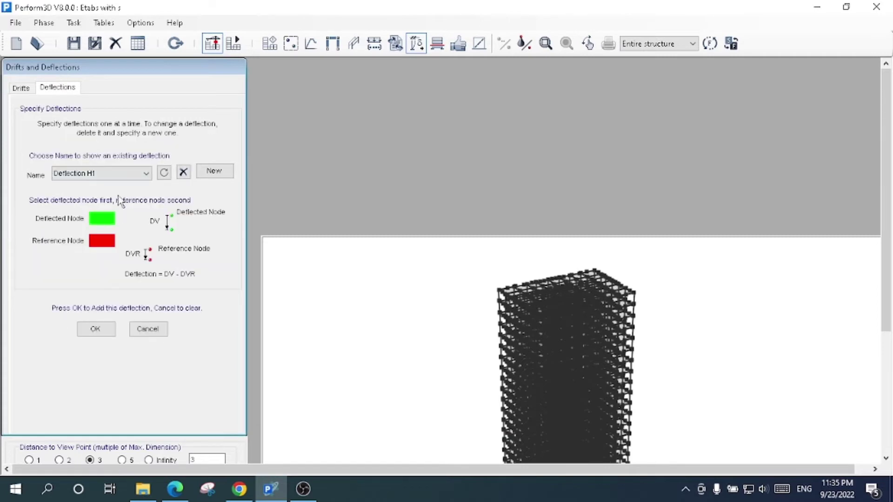
pyautogui.click(124, 174)
pyautogui.click(105, 250)
pyautogui.moveTo(886, 188); pyautogui.dragTo(886, 277)
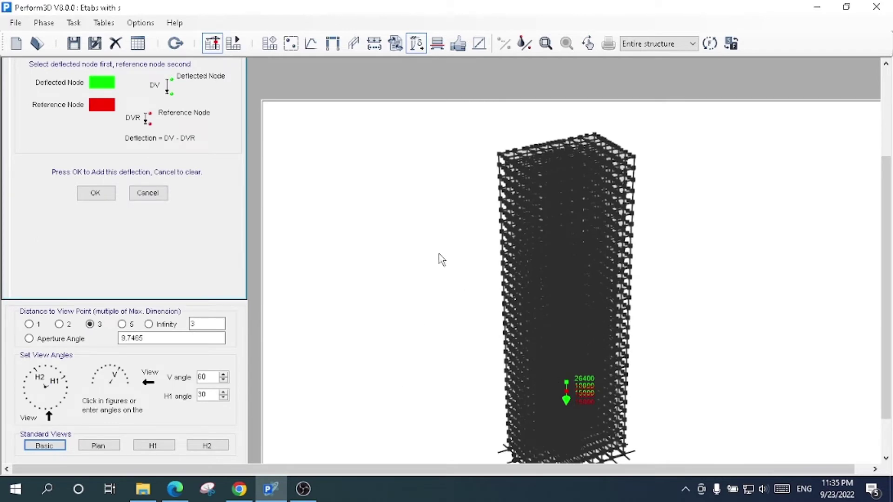
pyautogui.scroll(2, 428, 201)
pyautogui.moveTo(885, 265); pyautogui.dragTo(886, 304)
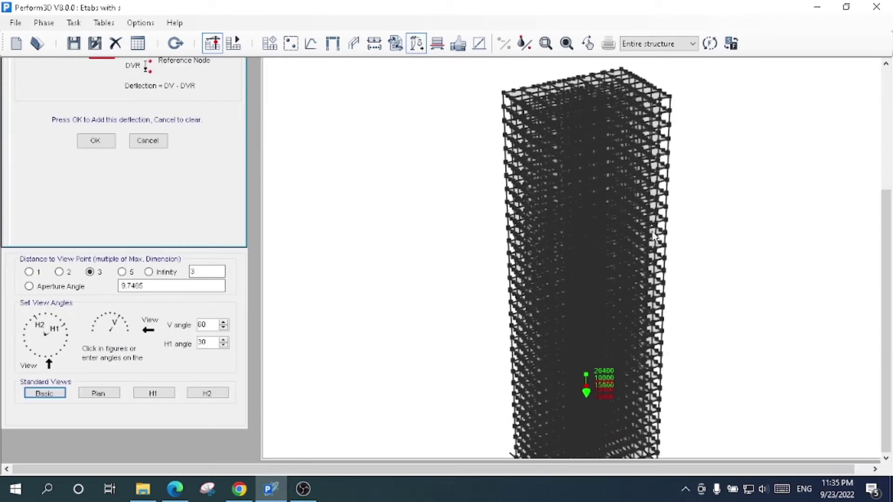
pyautogui.moveTo(886, 251); pyautogui.dragTo(892, 127)
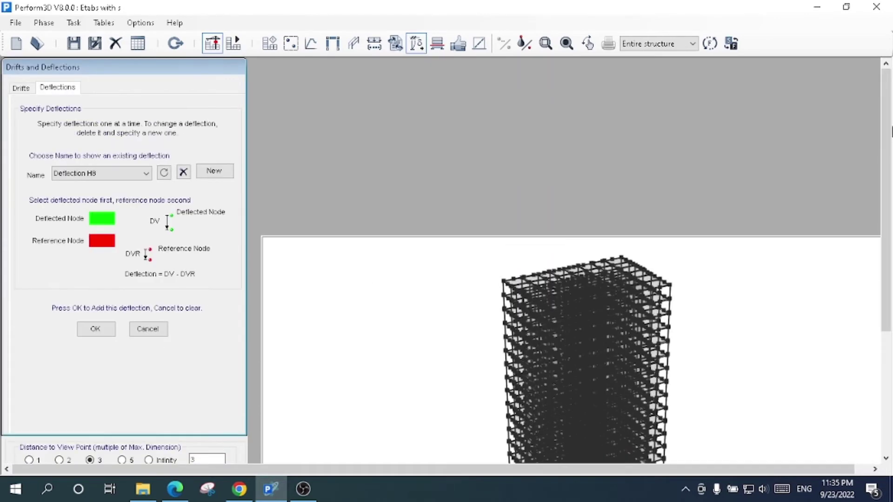
# Open the Nodes task briefly and return to Drifts and Deflections to show the overall H1 Drift on the full model
pyautogui.click(291, 44)
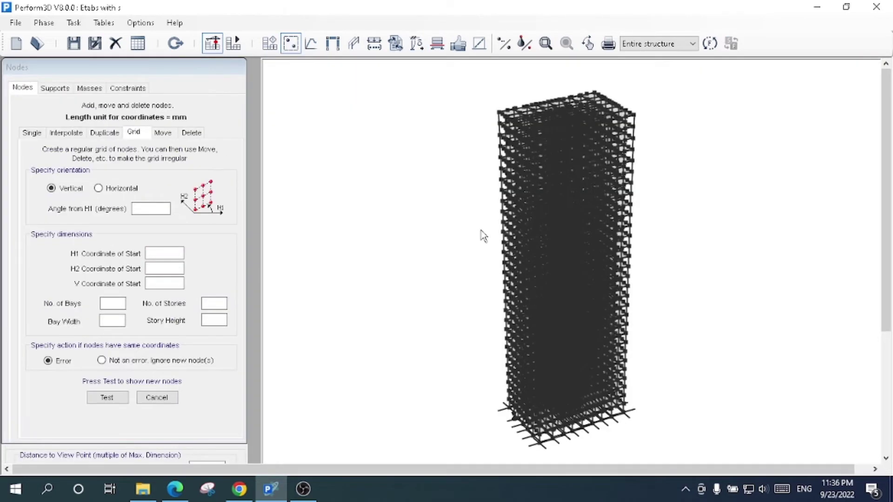
pyautogui.click(417, 45)
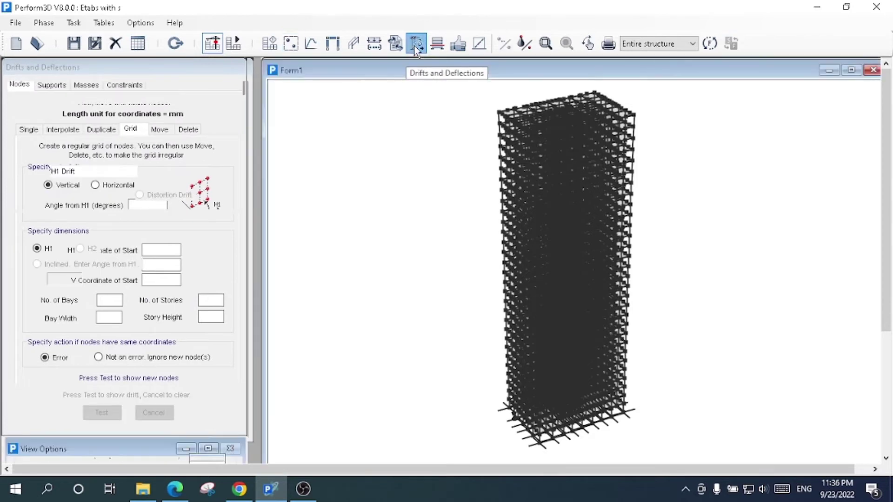
pyautogui.click(106, 182)
pyautogui.click(104, 176)
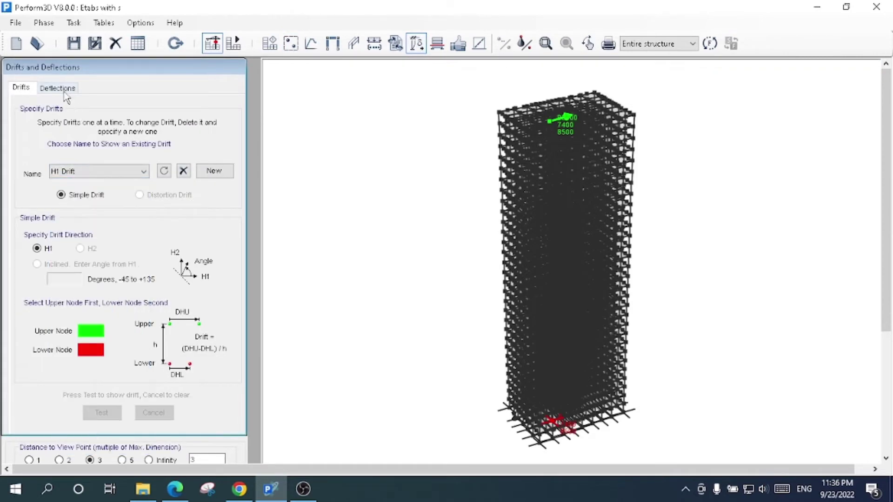
# Show Deflection H12, Deflection H14 and Deflection H28 one after another to examine their nodes up the building
pyautogui.click(63, 89)
pyautogui.click(92, 178)
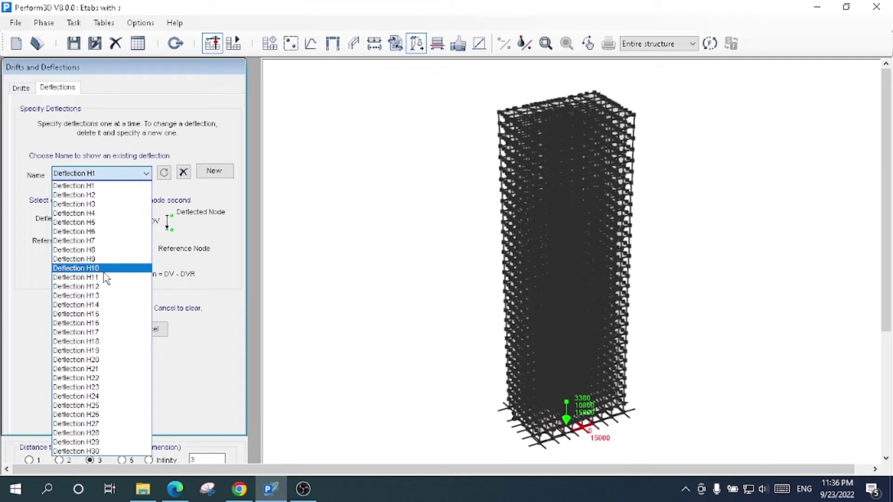
pyautogui.click(112, 287)
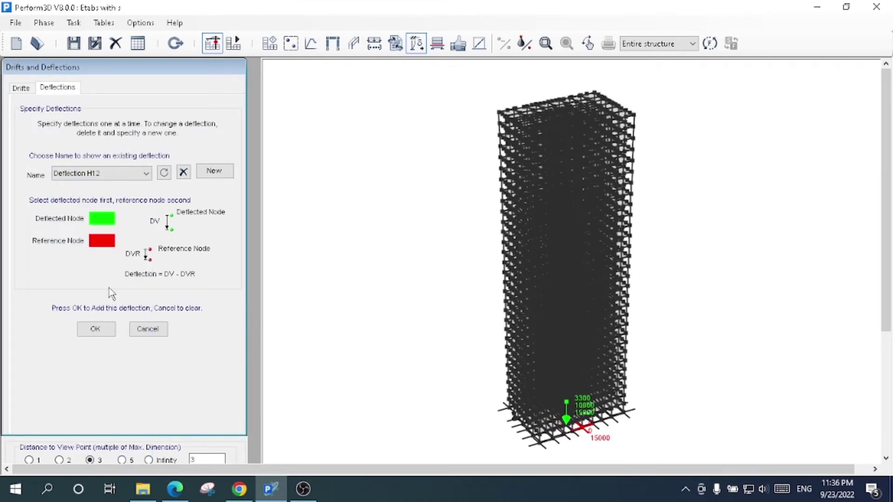
pyautogui.click(88, 175)
pyautogui.click(91, 305)
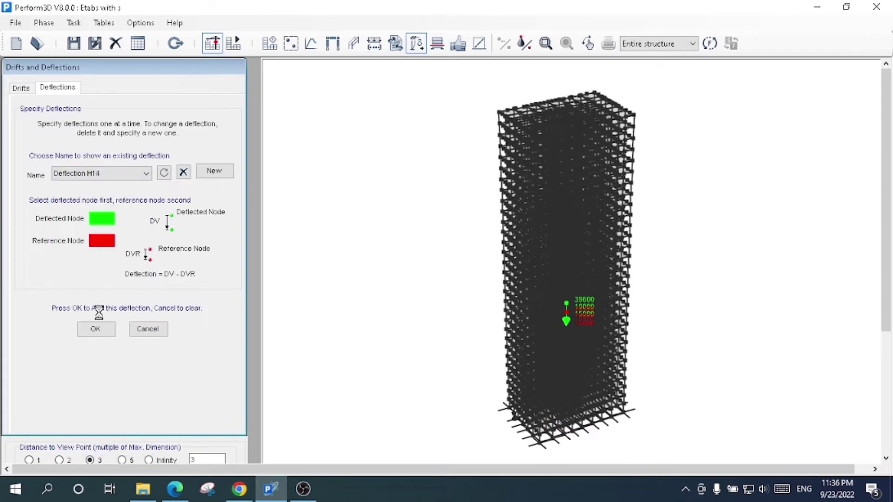
pyautogui.click(100, 173)
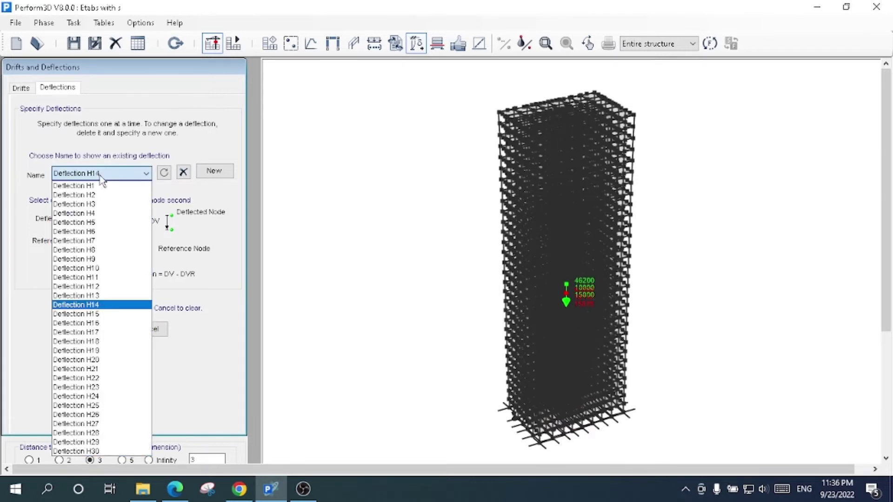
pyautogui.click(134, 291)
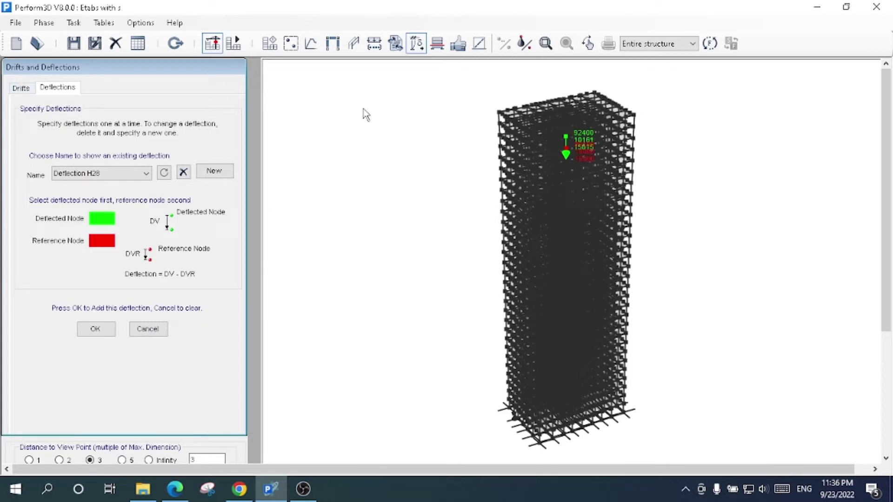
# Open the structure sections and show the Story29 Bottom and Story26 Bottom cuts on the model
pyautogui.click(438, 45)
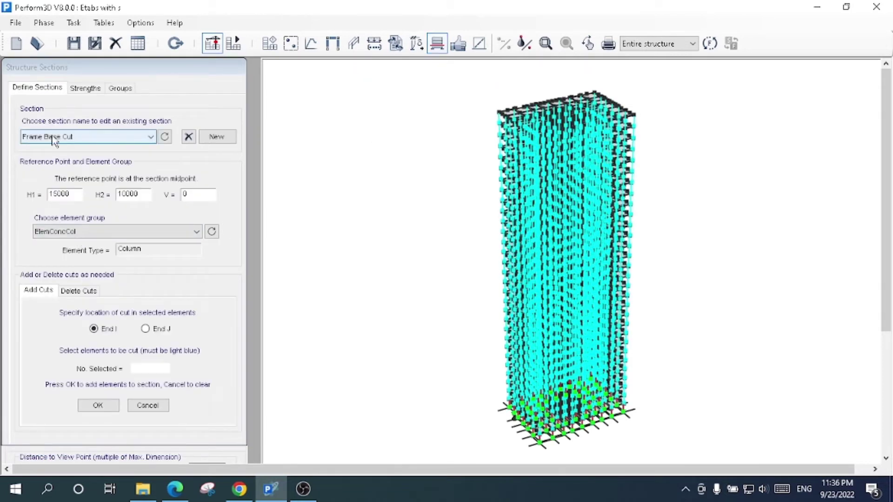
pyautogui.click(90, 137)
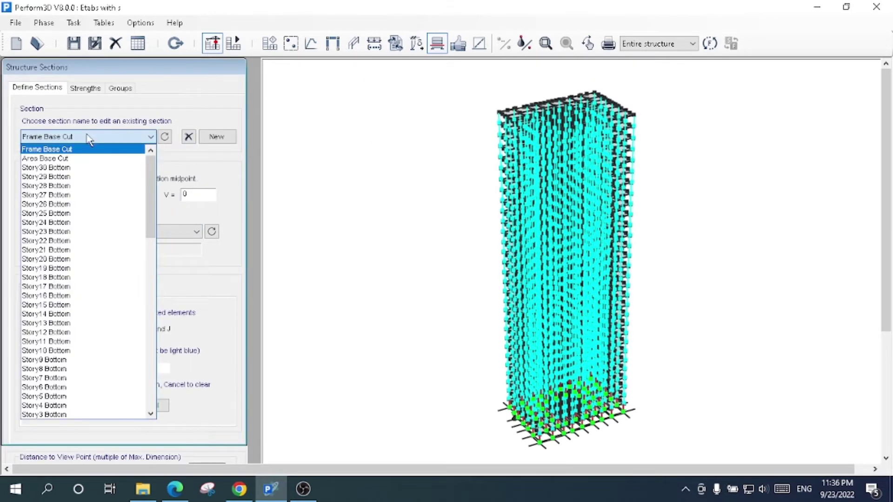
pyautogui.click(92, 177)
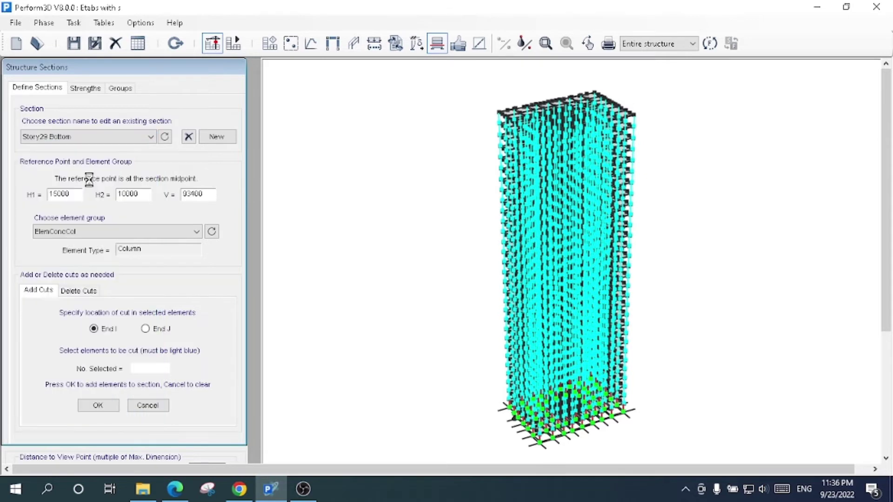
pyautogui.click(93, 139)
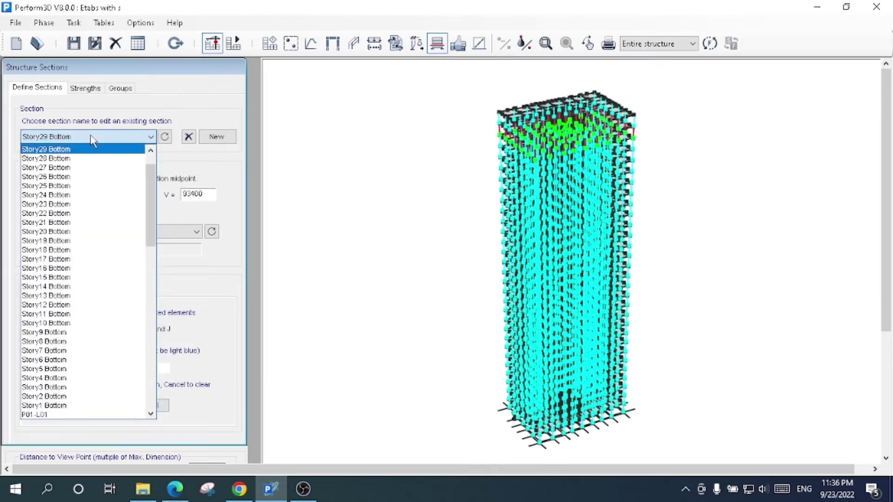
pyautogui.click(83, 177)
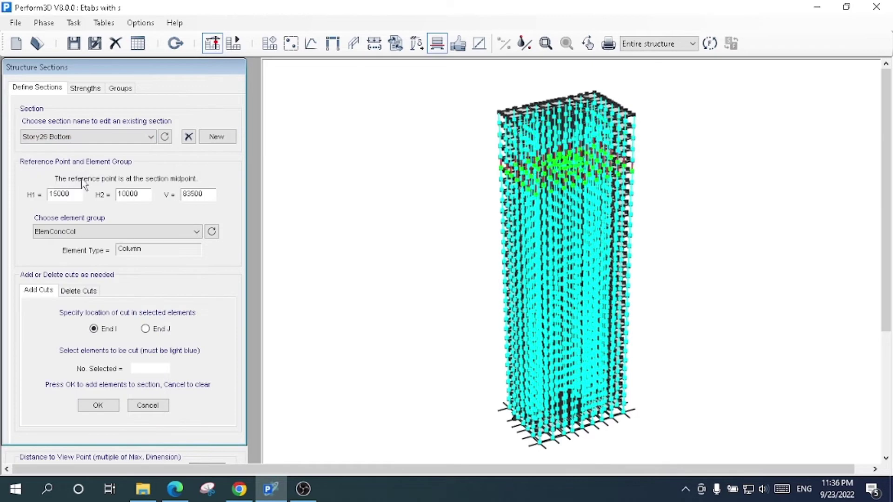
# Show the Story9 Bottom section and switch the element group to ElemConcBeam to view the beam elements
pyautogui.click(545, 44)
pyautogui.moveTo(478, 124); pyautogui.dragTo(665, 210)
pyautogui.click(150, 137)
pyautogui.click(53, 308)
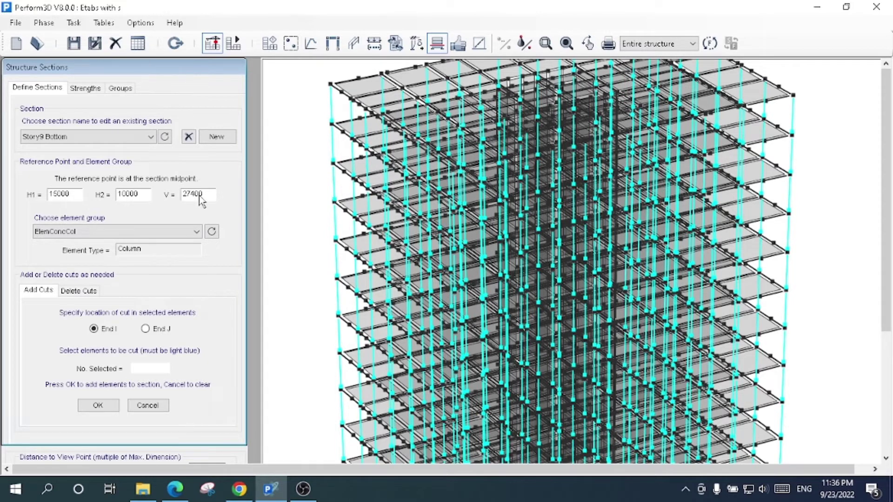
pyautogui.click(117, 231)
pyautogui.click(116, 231)
pyautogui.click(96, 232)
pyautogui.click(102, 253)
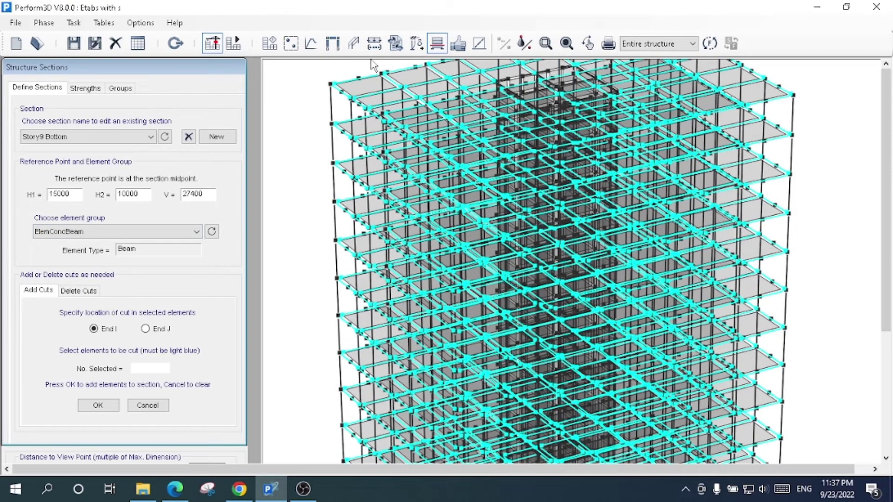
# Reopen the structure sections on the full model and show the section strength settings for Story16 Bottom
pyautogui.click(291, 44)
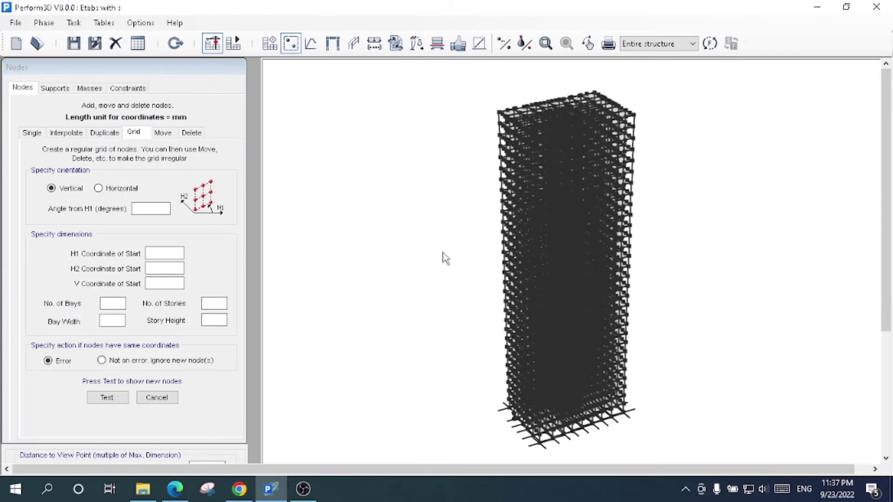
pyautogui.click(437, 44)
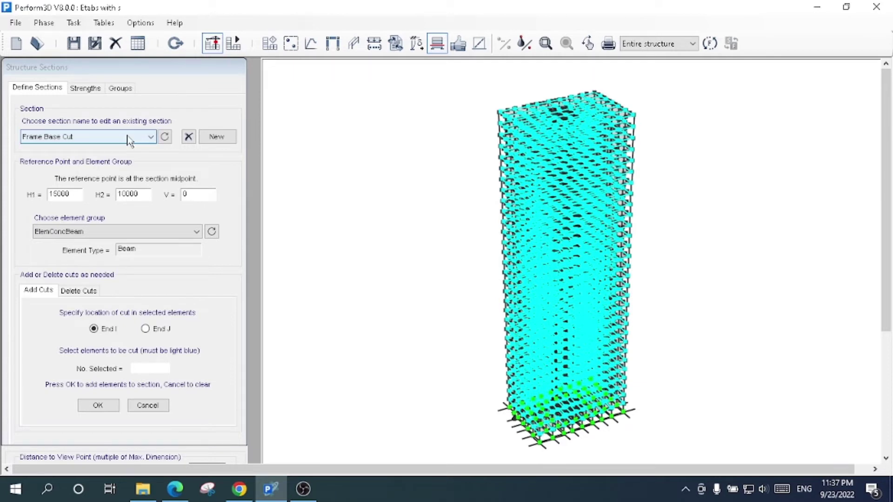
pyautogui.click(89, 89)
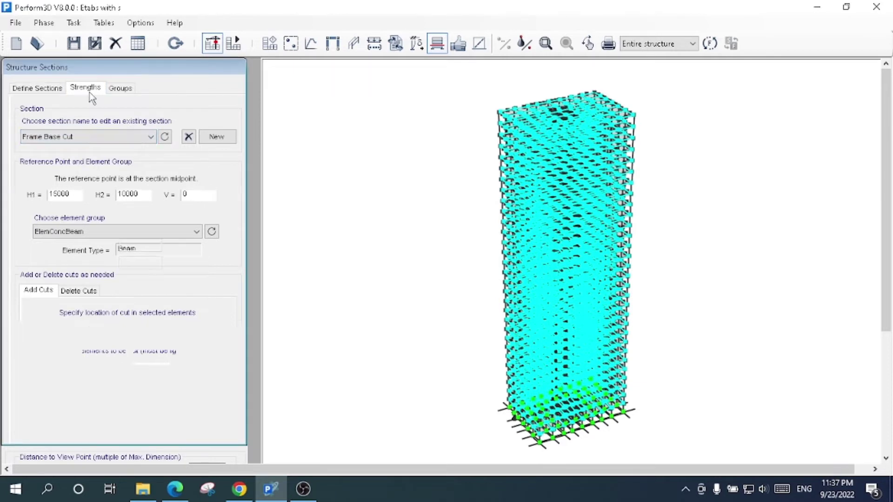
pyautogui.click(120, 172)
pyautogui.click(138, 331)
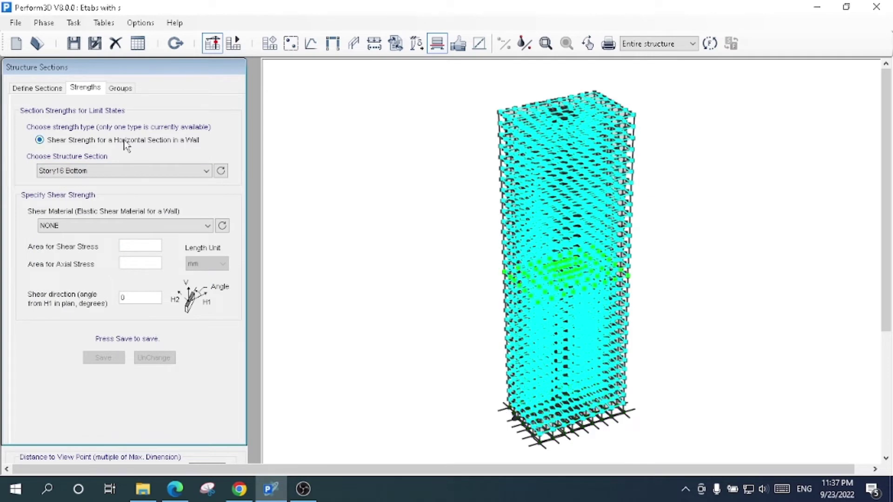
# Show section group P-01, preview the Story17 Bottom section on the model and review the group's section list
pyautogui.click(120, 88)
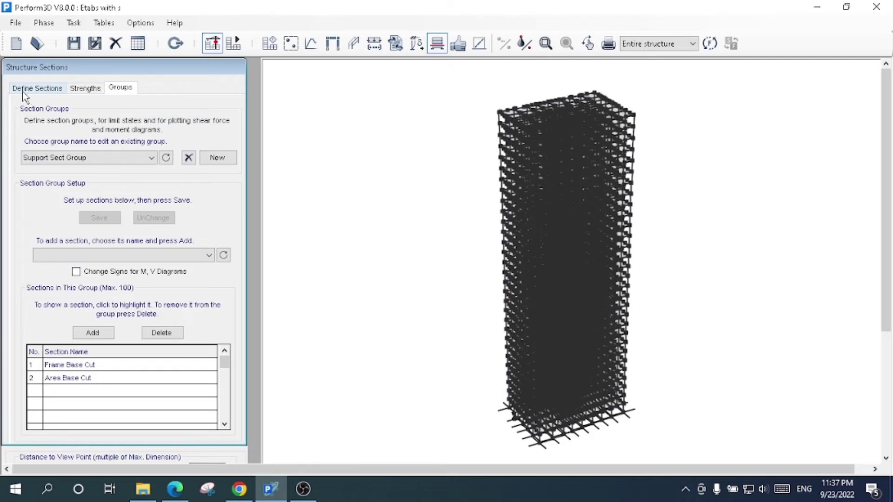
pyautogui.click(106, 158)
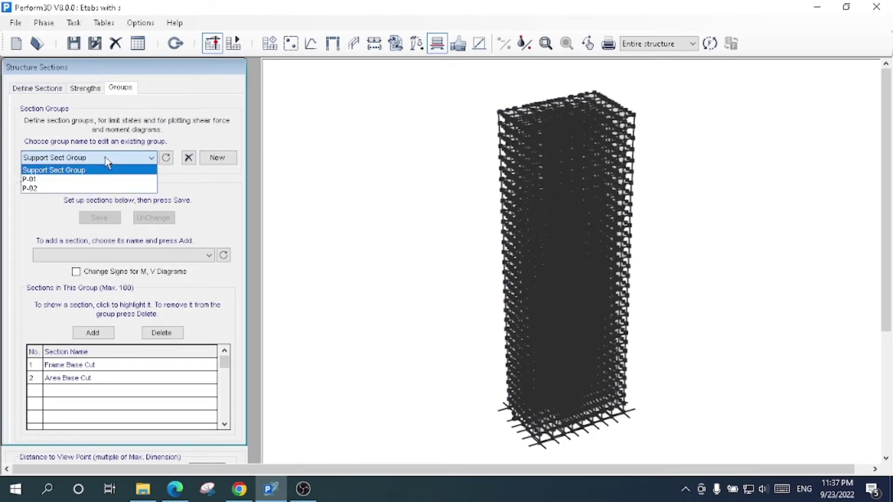
pyautogui.click(97, 180)
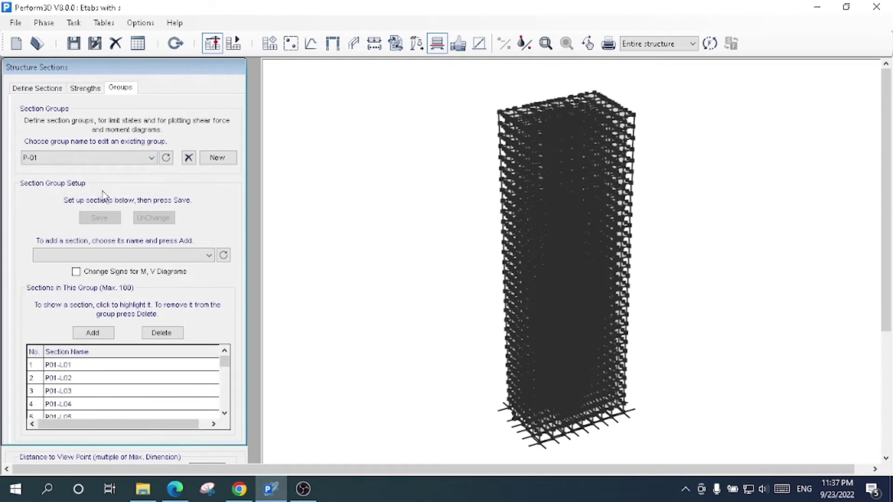
pyautogui.click(114, 256)
pyautogui.click(114, 146)
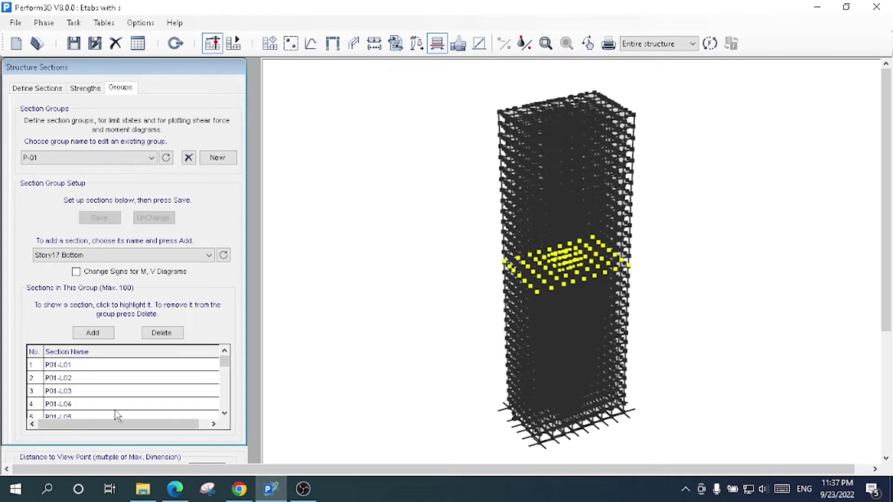
pyautogui.moveTo(224, 363); pyautogui.dragTo(223, 410)
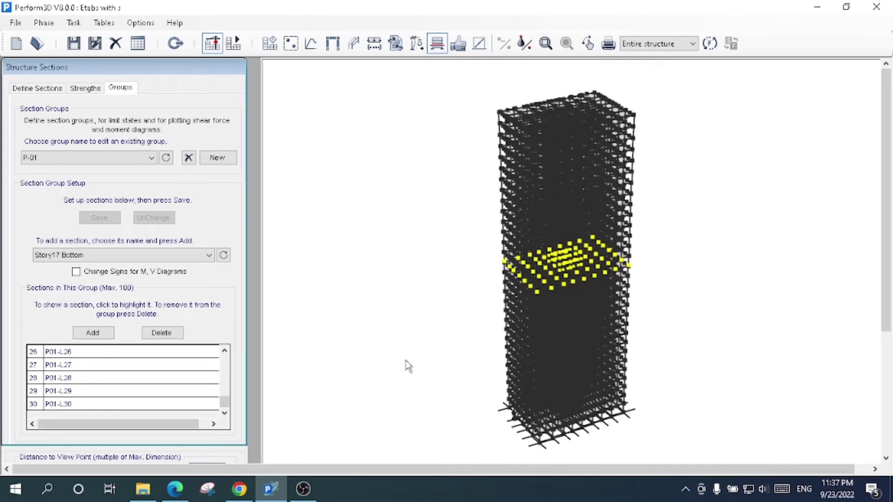
# Show section group P-02 and preview the P01-L01 and Story8 Bottom sections on the model
pyautogui.click(93, 161)
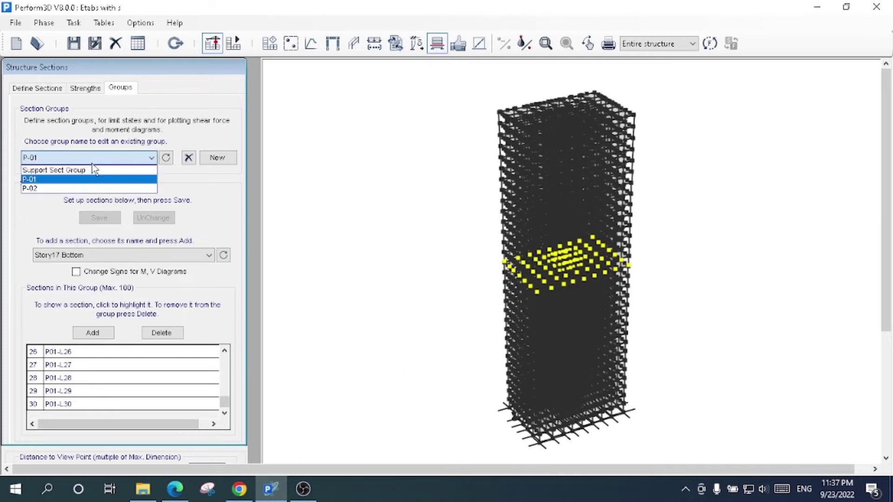
pyautogui.click(75, 188)
pyautogui.click(119, 253)
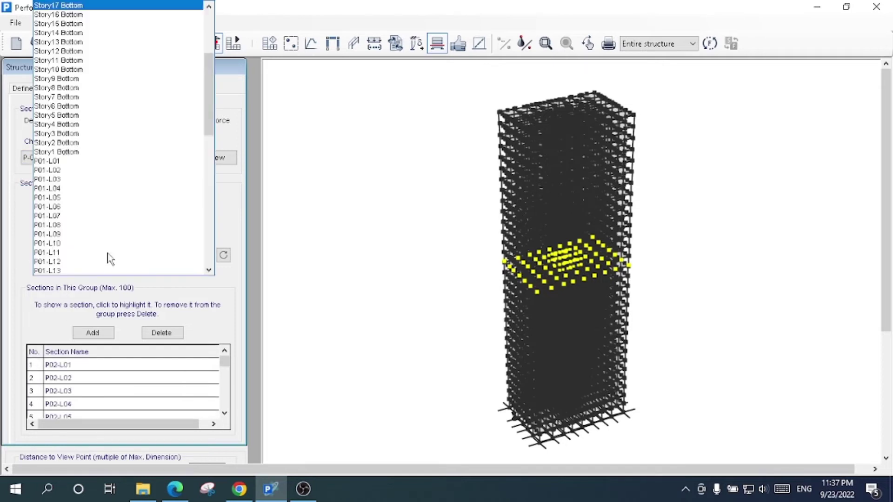
pyautogui.click(118, 171)
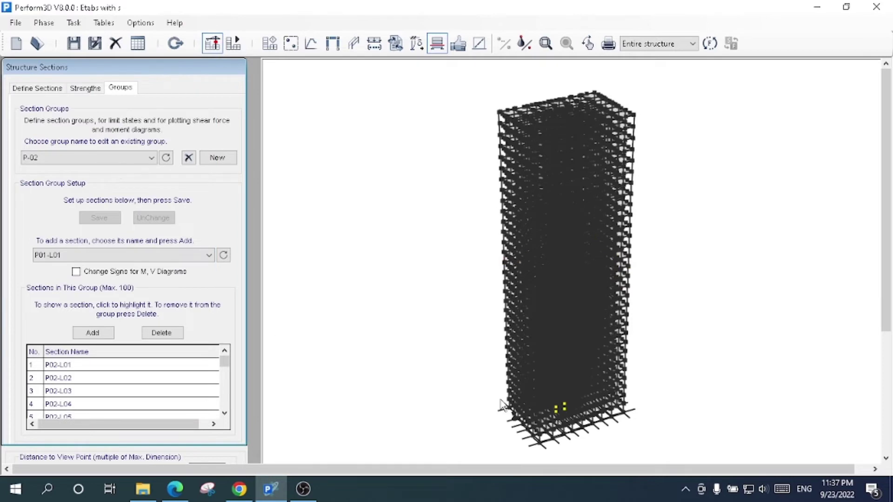
pyautogui.click(88, 157)
pyautogui.click(87, 158)
pyautogui.click(119, 255)
pyautogui.scroll(10, 105, 186)
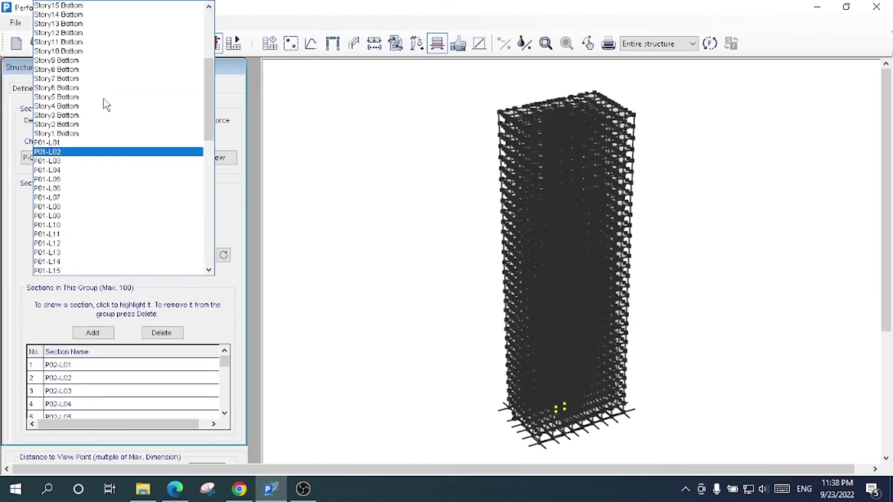
pyautogui.click(93, 70)
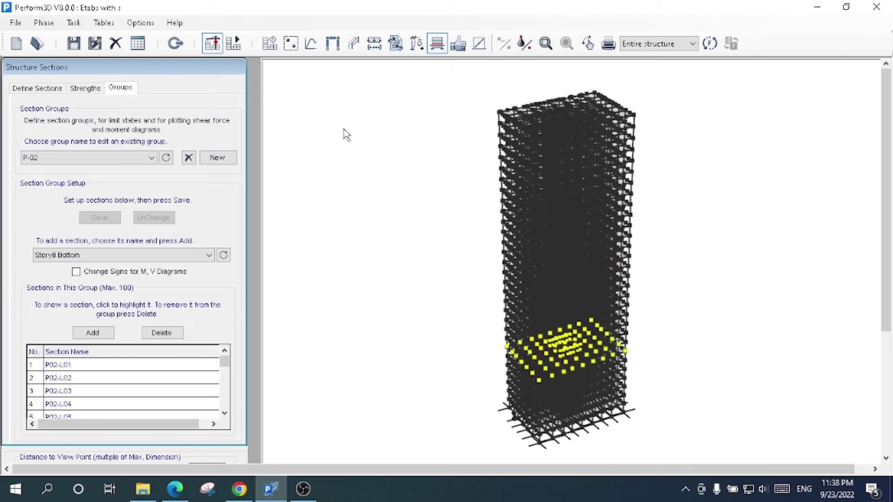
# Open the deformation limit states and examine the conditions of IO-Beam, LS-Beam and CP-Beam
pyautogui.click(458, 46)
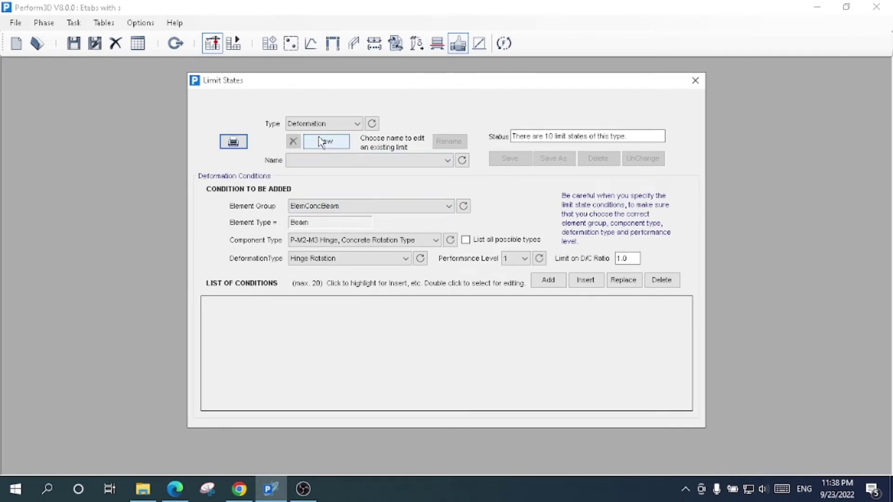
pyautogui.click(327, 161)
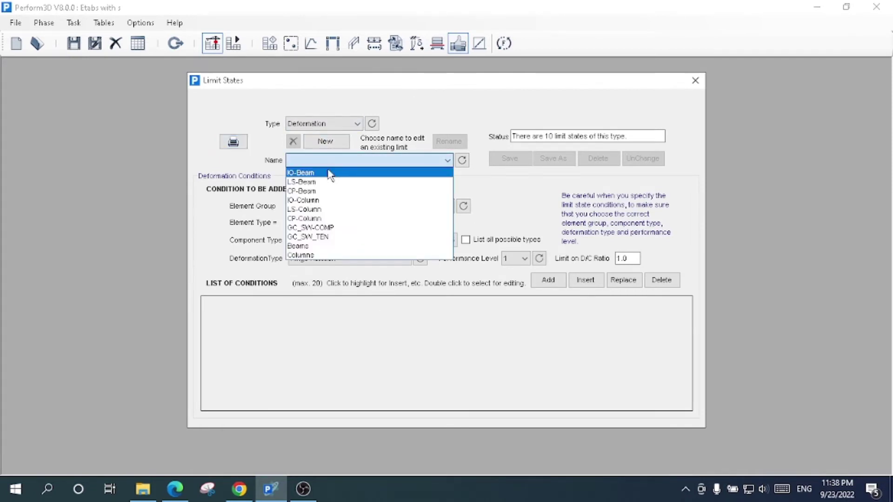
pyautogui.click(328, 173)
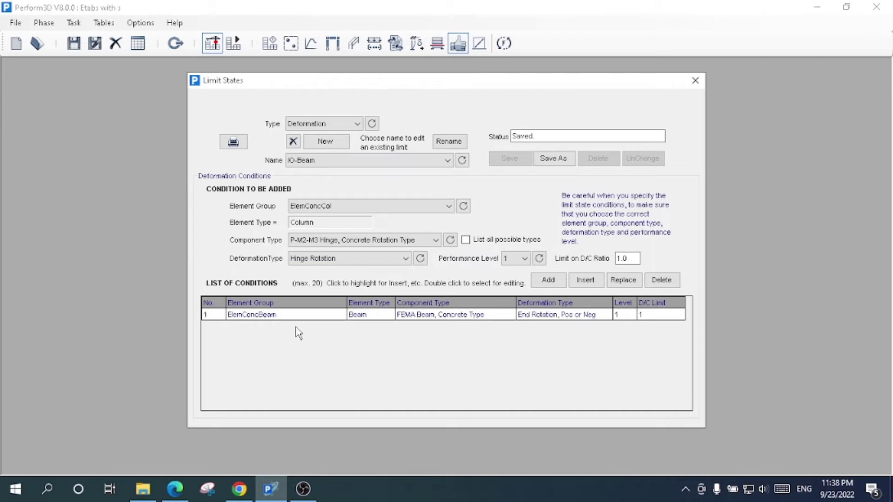
pyautogui.click(446, 316)
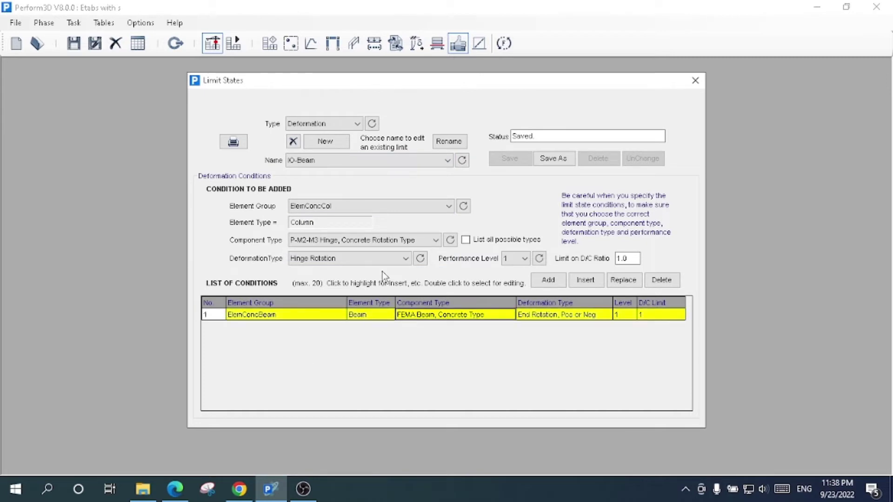
pyautogui.click(365, 159)
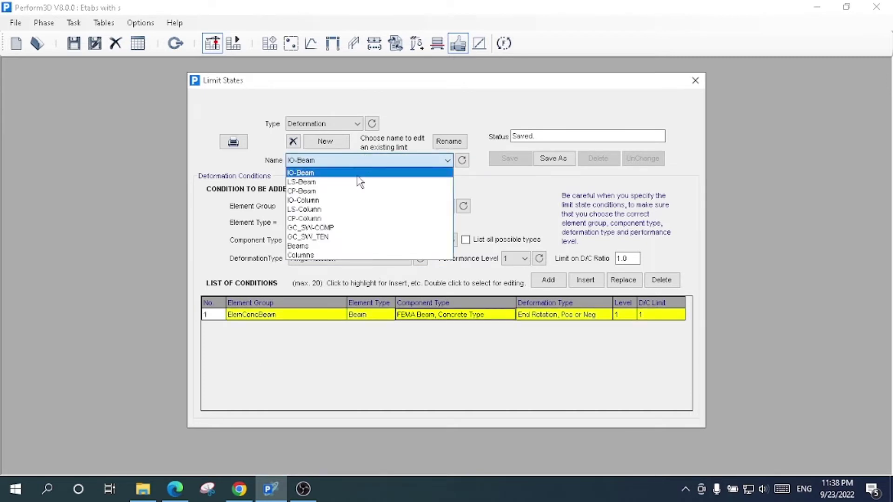
pyautogui.click(359, 183)
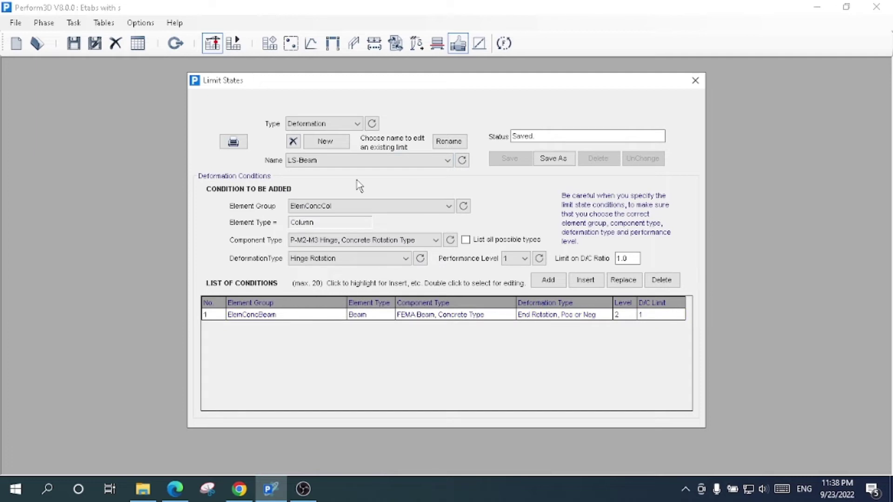
pyautogui.click(448, 316)
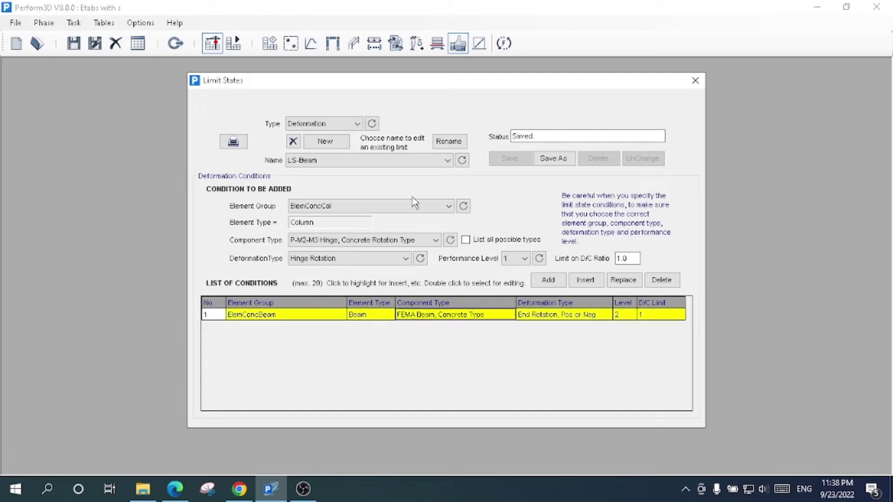
pyautogui.click(448, 160)
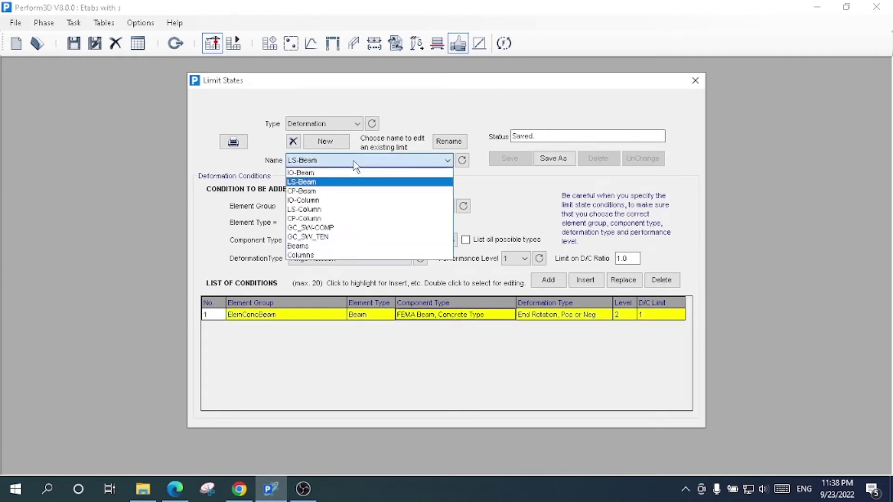
pyautogui.click(343, 191)
pyautogui.click(383, 315)
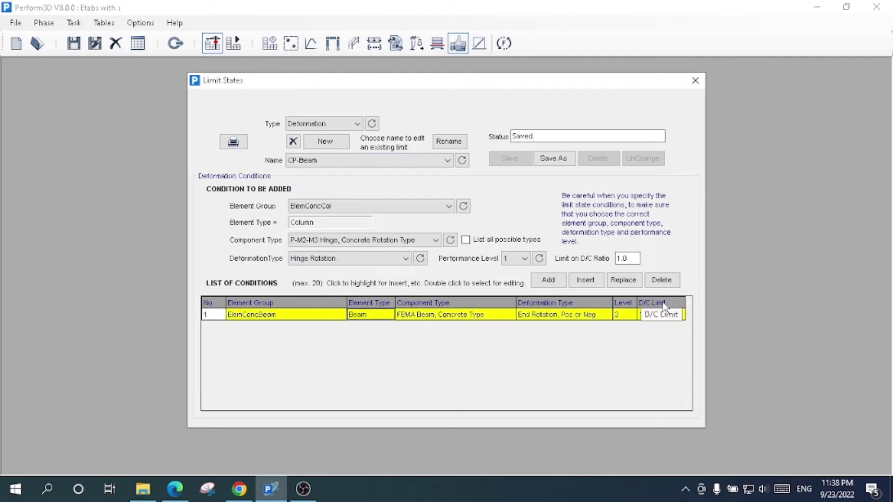
# Examine the element group, deformation type and performance level conditions of the IO-Column, LS-Column and CP-Column deformation limit states
pyautogui.click(352, 161)
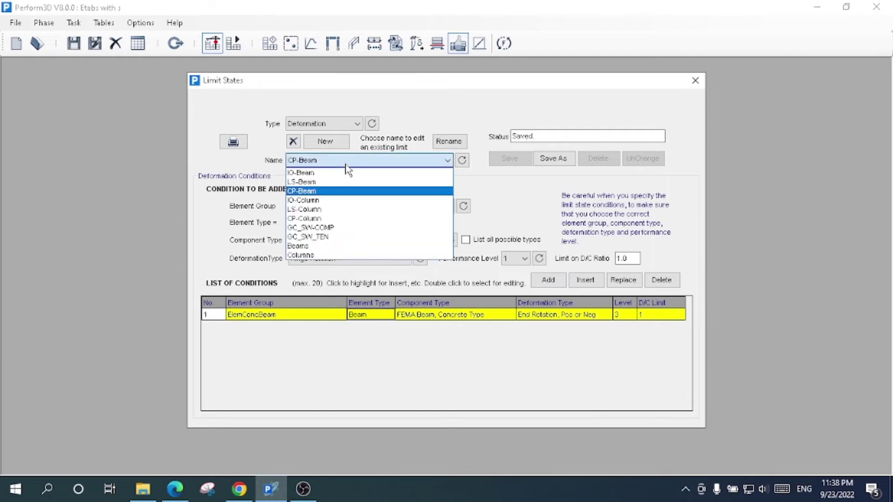
pyautogui.click(352, 201)
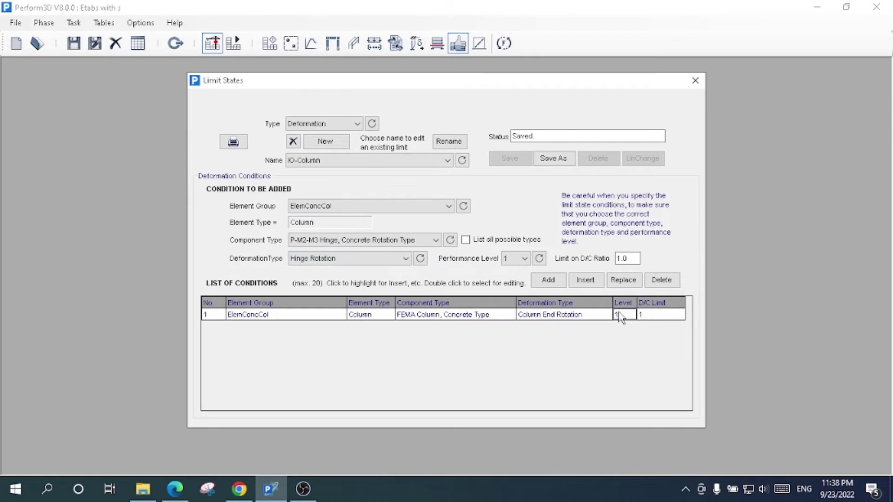
pyautogui.click(620, 316)
pyautogui.click(352, 161)
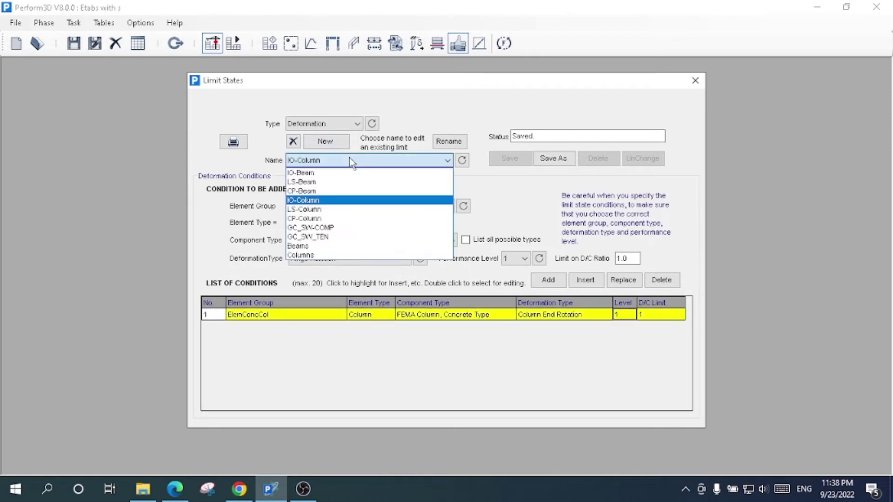
pyautogui.click(332, 210)
pyautogui.click(630, 316)
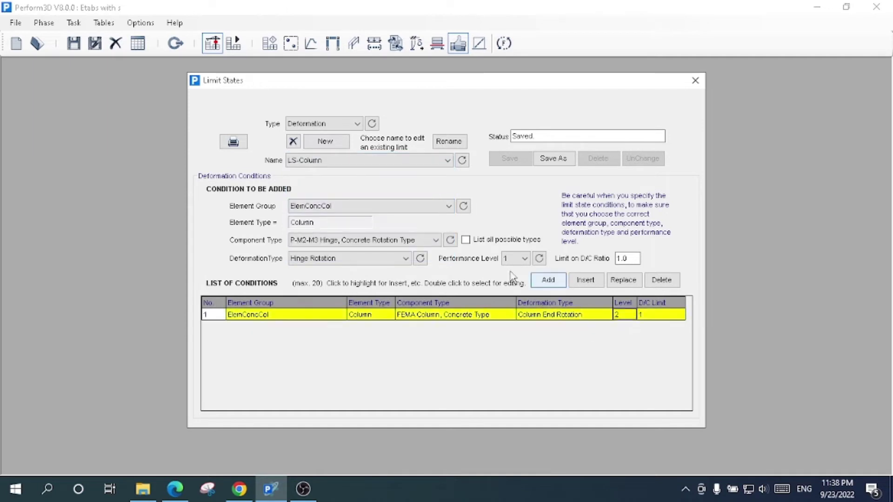
pyautogui.click(354, 160)
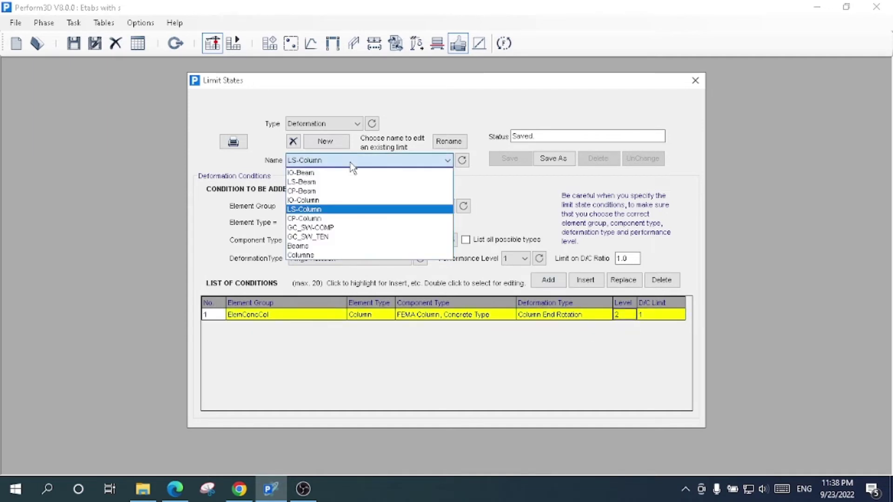
pyautogui.click(341, 219)
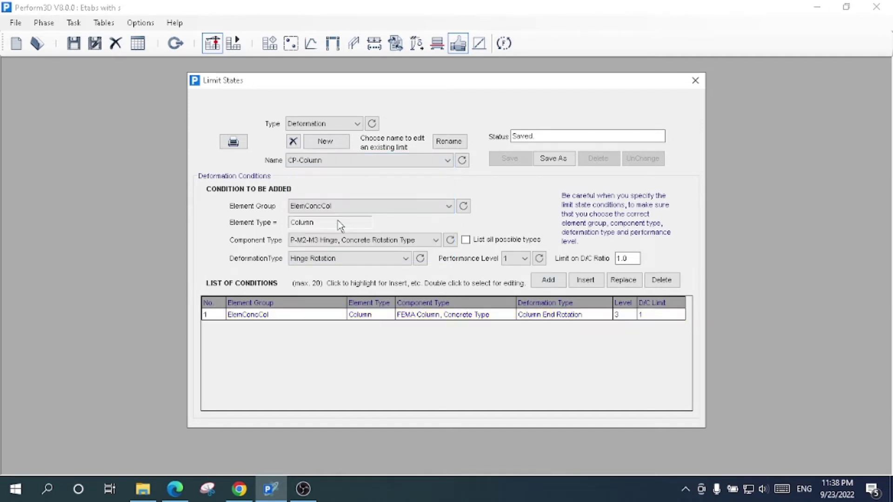
pyautogui.click(622, 316)
# Show the strain gauge conditions of the GC_SW-COMP and GC_SW_TEN deformation limit states
pyautogui.click(354, 161)
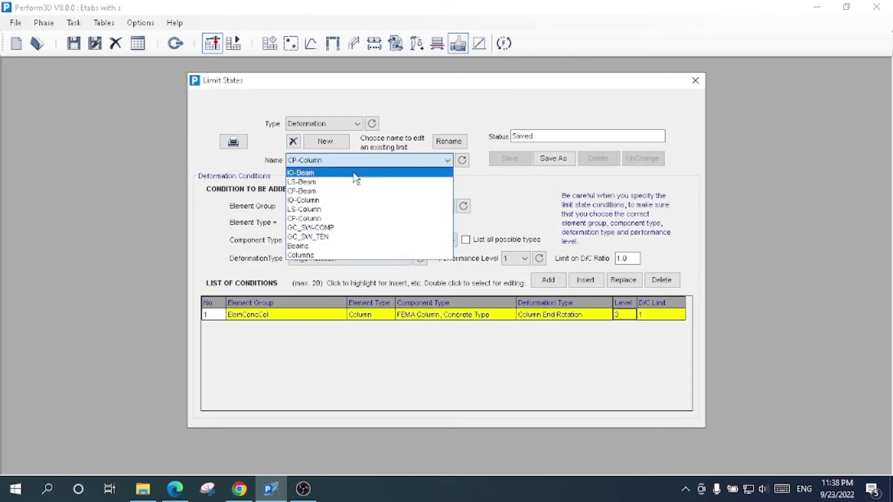
pyautogui.click(361, 229)
pyautogui.click(476, 317)
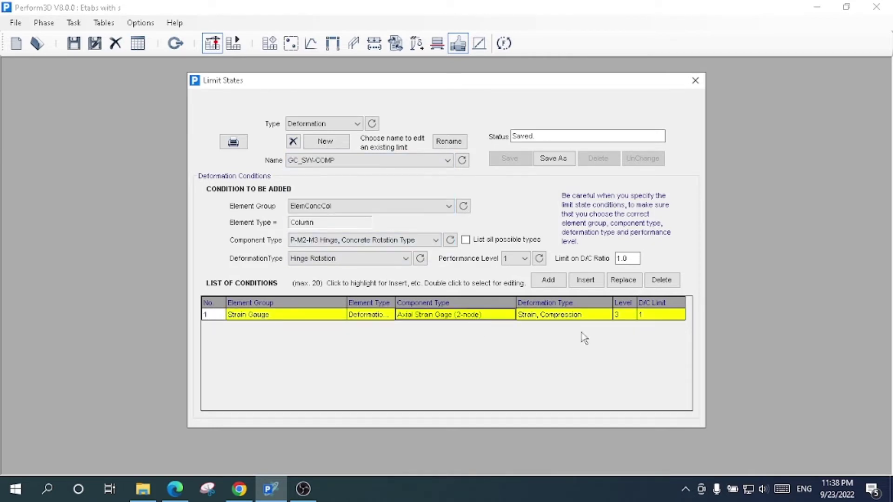
pyautogui.click(332, 164)
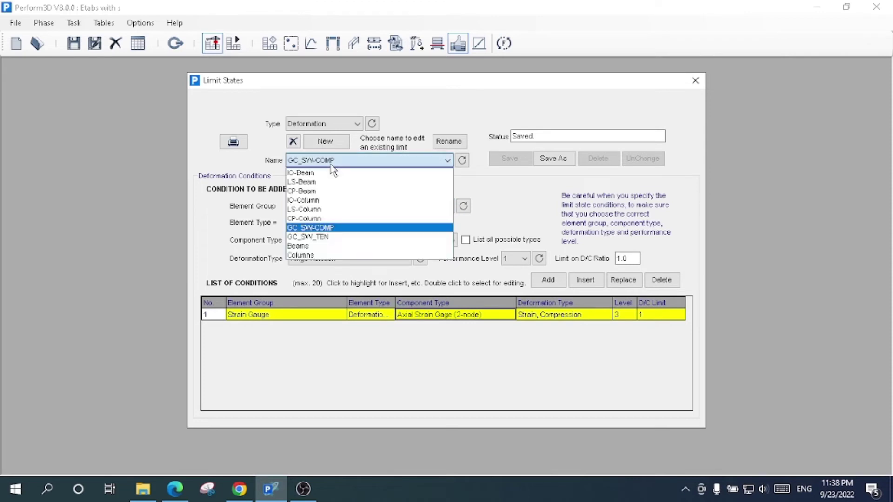
pyautogui.click(358, 236)
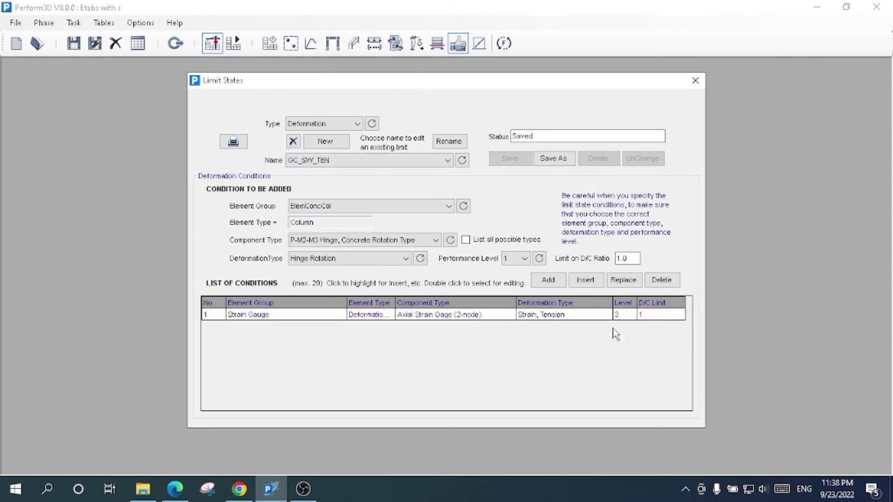
pyautogui.click(618, 316)
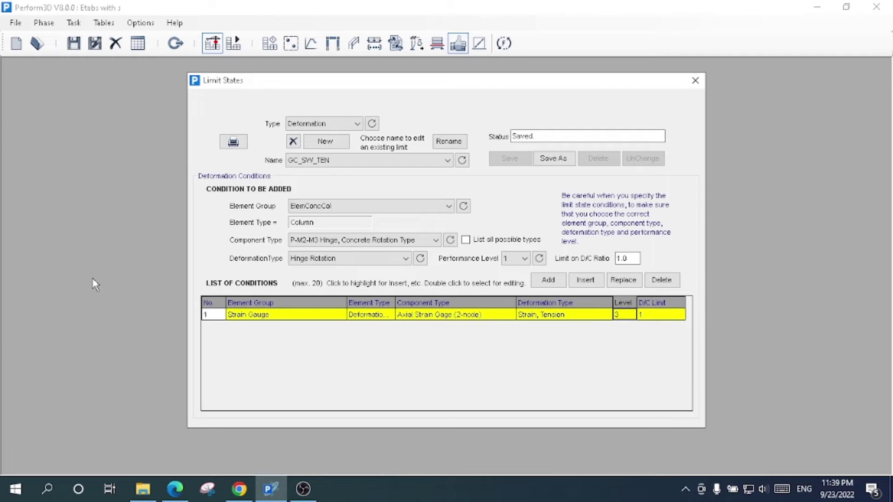
# Show the hinge rotation conditions of the Beams and Columns deformation limit states
pyautogui.click(339, 160)
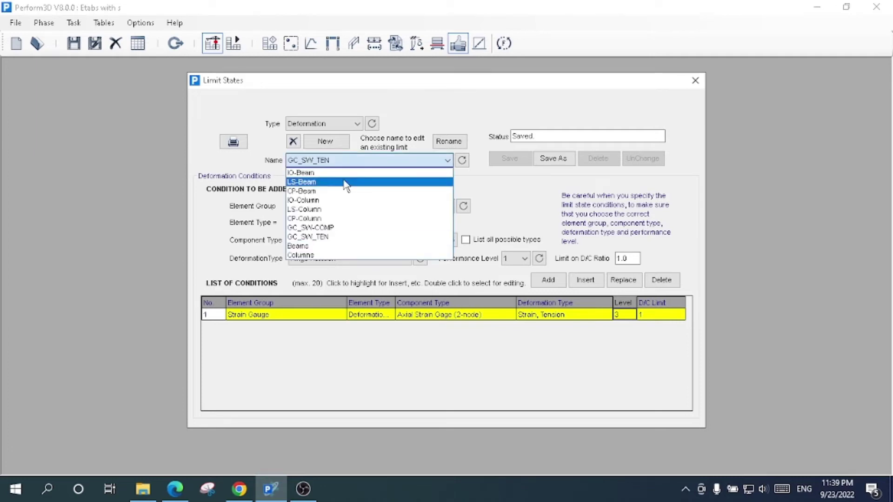
pyautogui.click(356, 253)
pyautogui.click(428, 316)
pyautogui.click(353, 161)
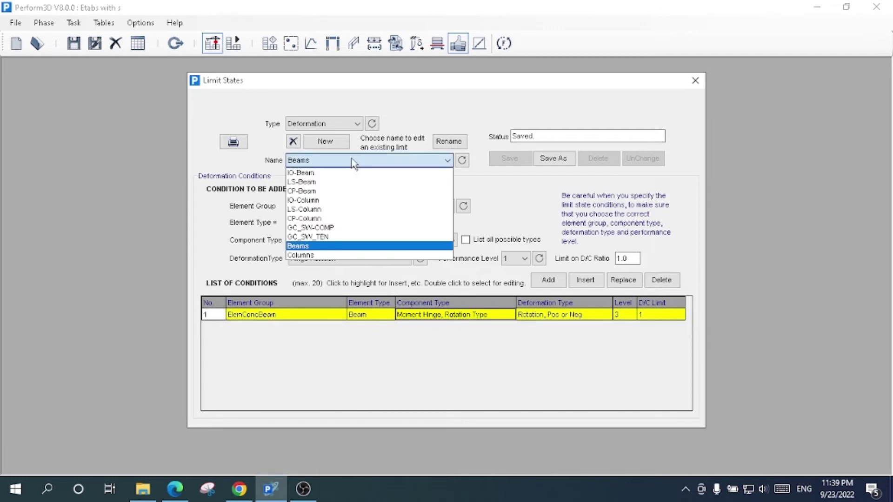
pyautogui.click(346, 255)
pyautogui.click(457, 318)
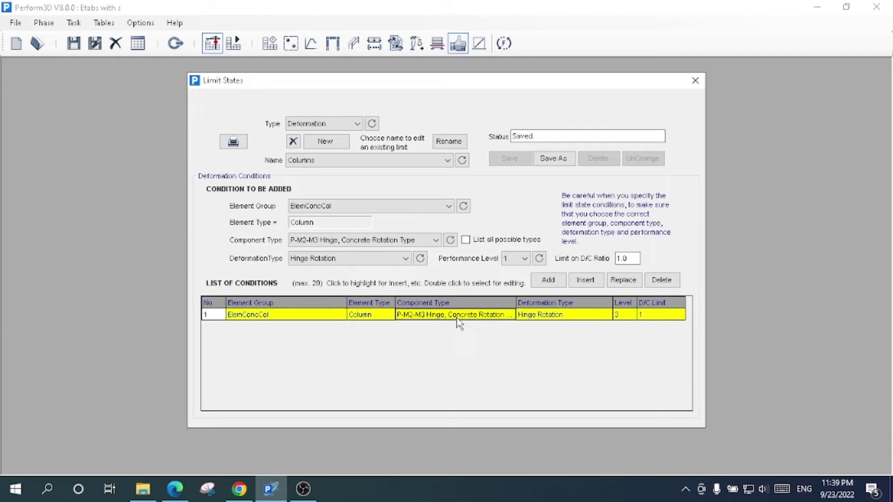
# Switch to the strength limit states, show the Beam_Strength condition and view the available performance levels without changing the level
pyautogui.click(340, 124)
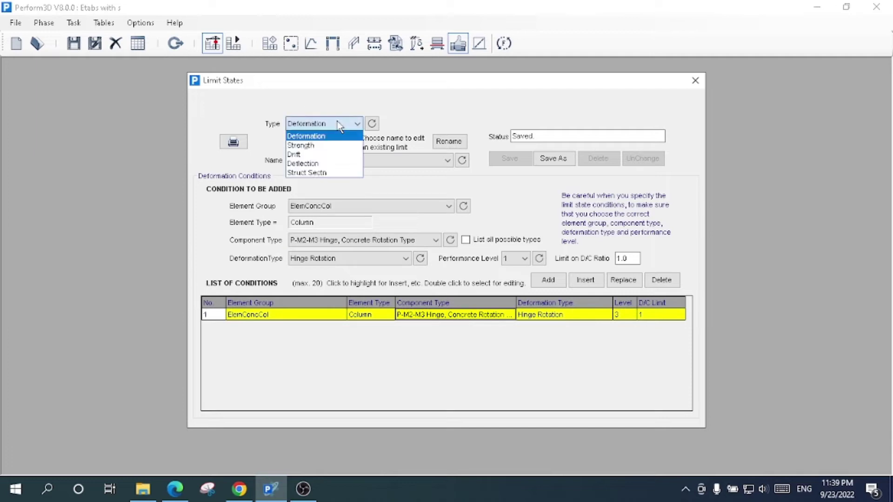
pyautogui.click(335, 146)
pyautogui.click(336, 162)
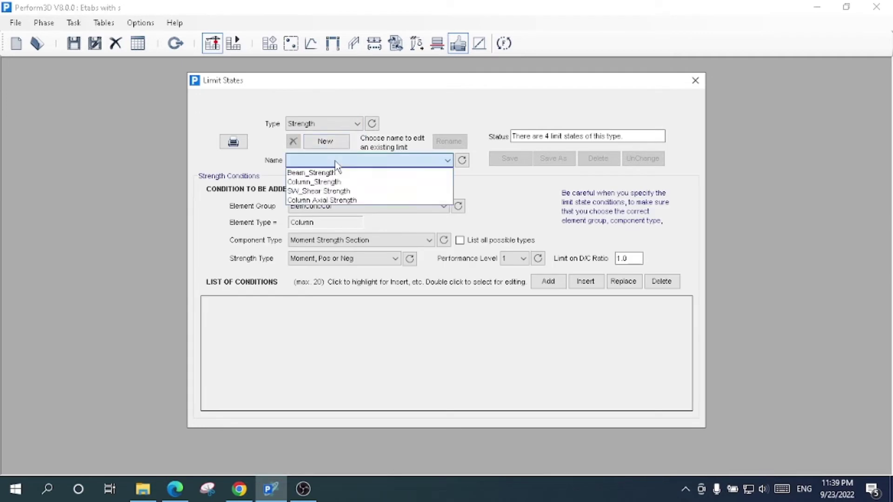
pyautogui.click(397, 174)
pyautogui.click(418, 317)
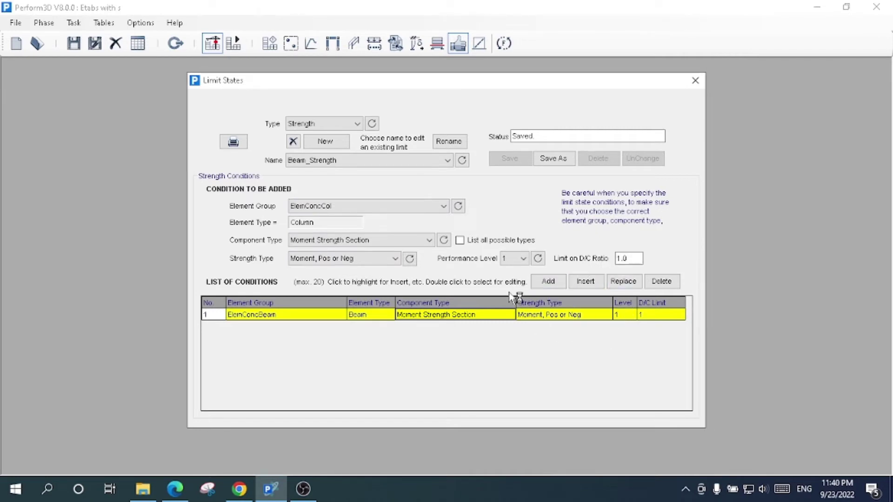
pyautogui.click(516, 258)
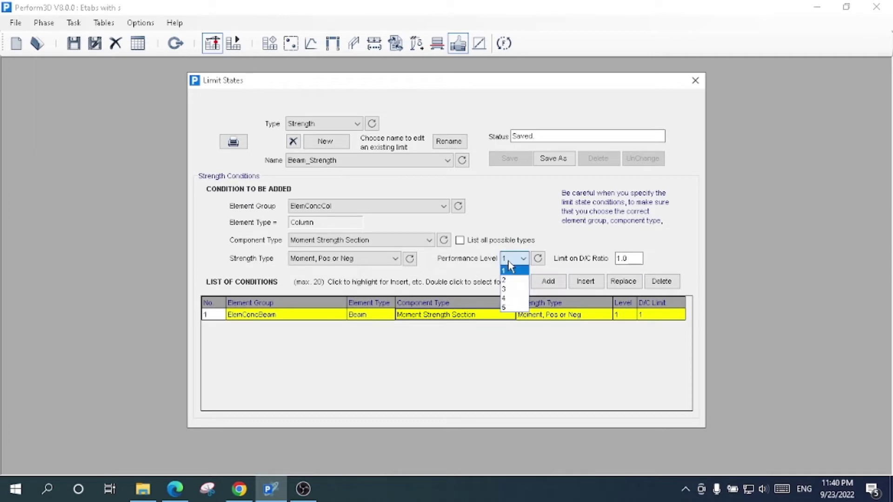
pyautogui.click(441, 335)
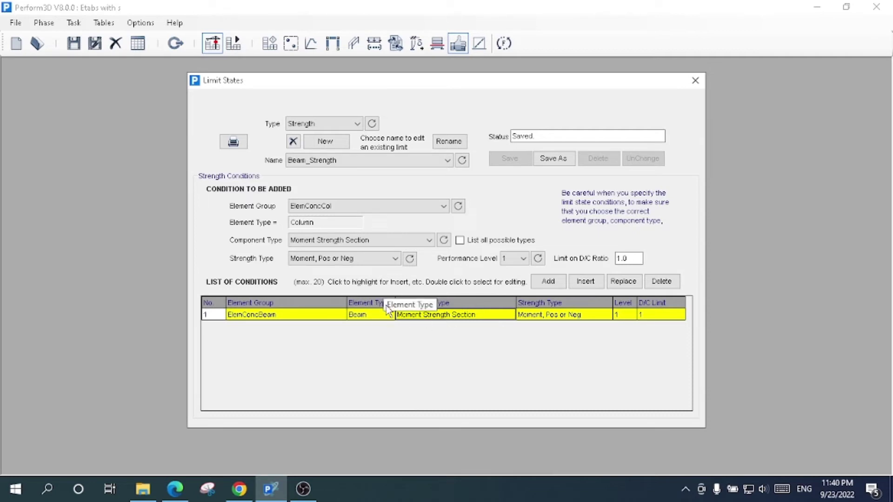
# Show the Column_Strength limit state and highlight its P-M2-M3 and V2-V3 shear strength conditions
pyautogui.click(330, 161)
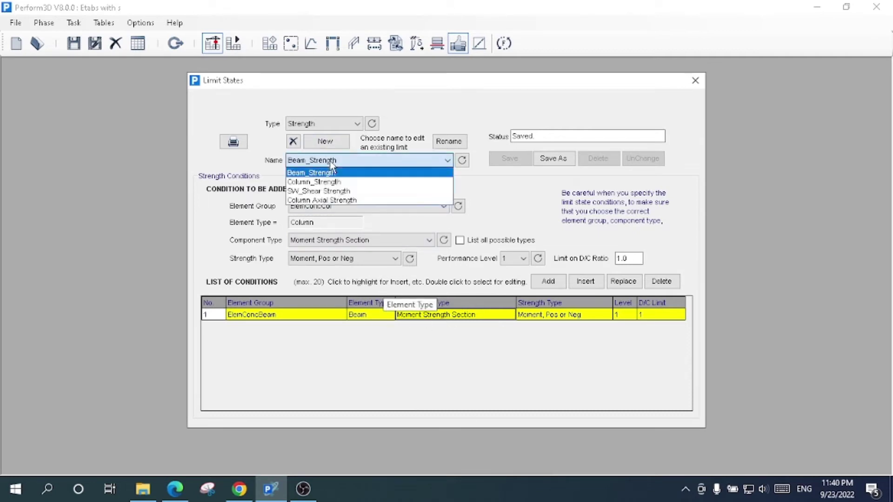
pyautogui.click(349, 182)
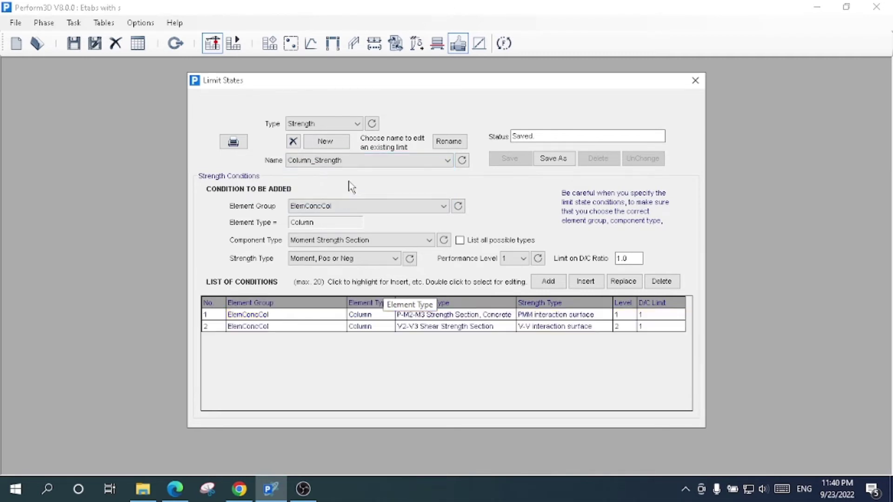
pyautogui.click(458, 317)
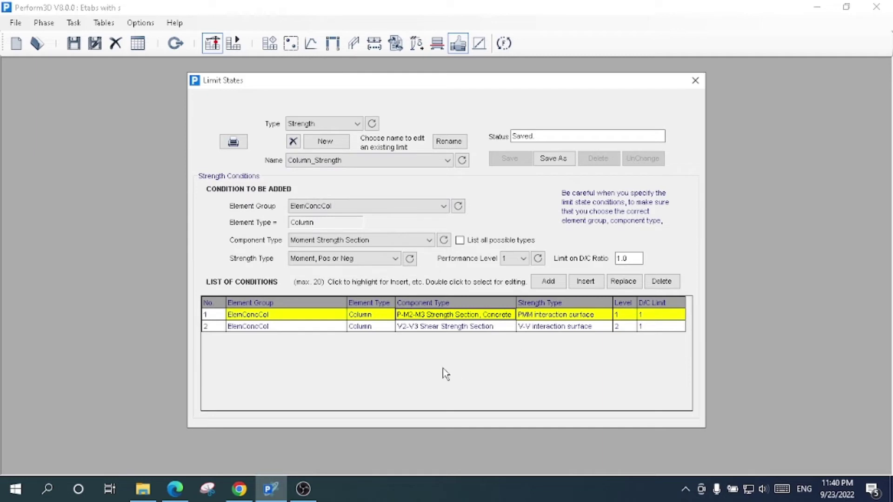
pyautogui.click(443, 330)
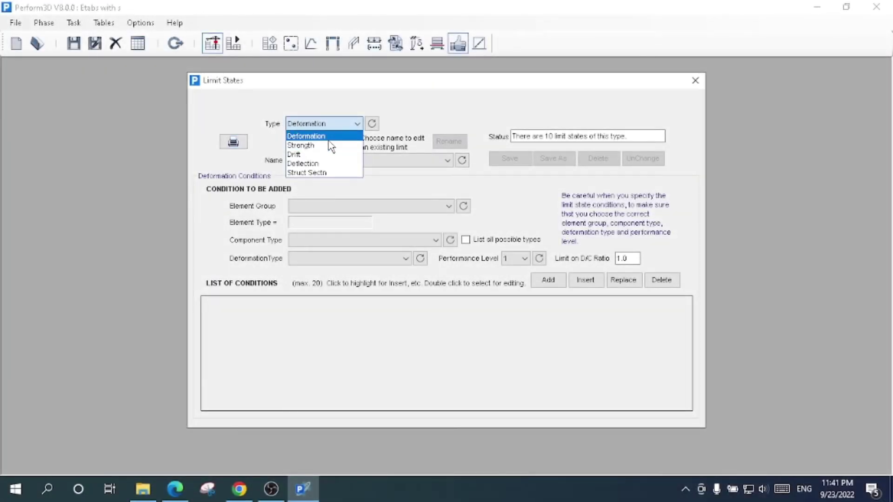
# List the names of the deformation limit states
pyautogui.click(330, 137)
pyautogui.click(344, 161)
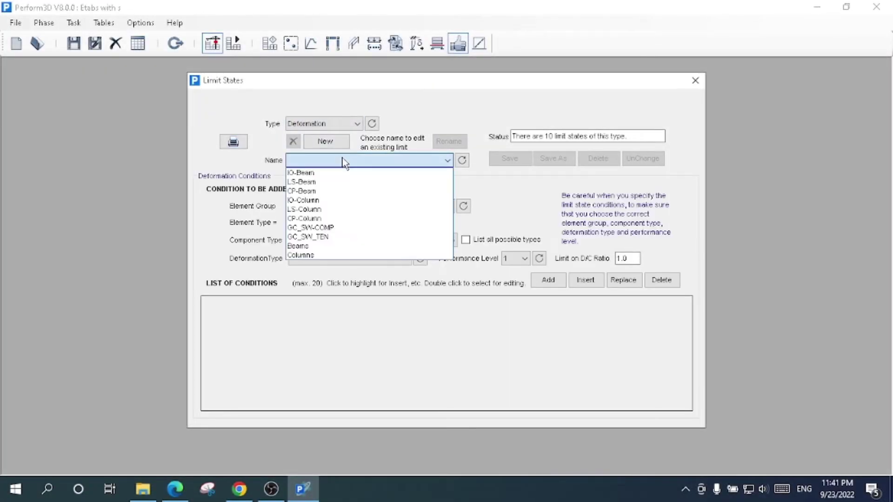
pyautogui.click(335, 124)
pyautogui.click(335, 124)
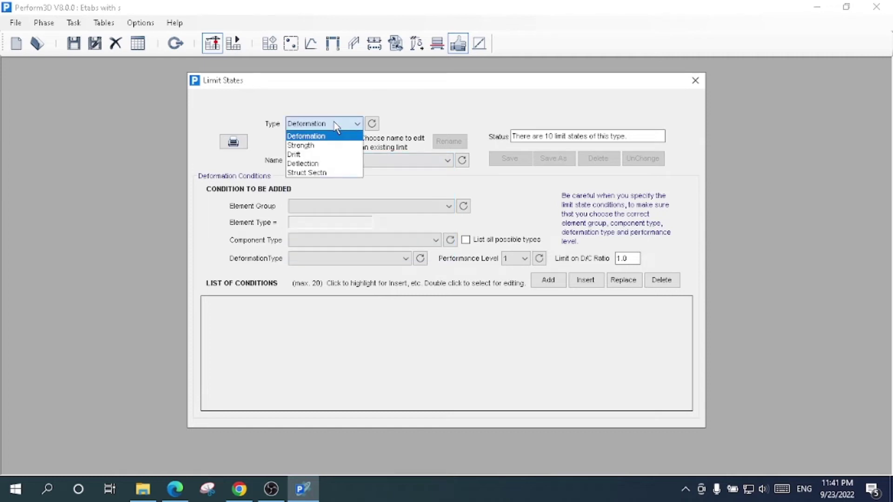
# Return to the strength limit states and examine the conditions of SW_Shear Strength and Column Axial Strength
pyautogui.click(329, 148)
pyautogui.click(330, 161)
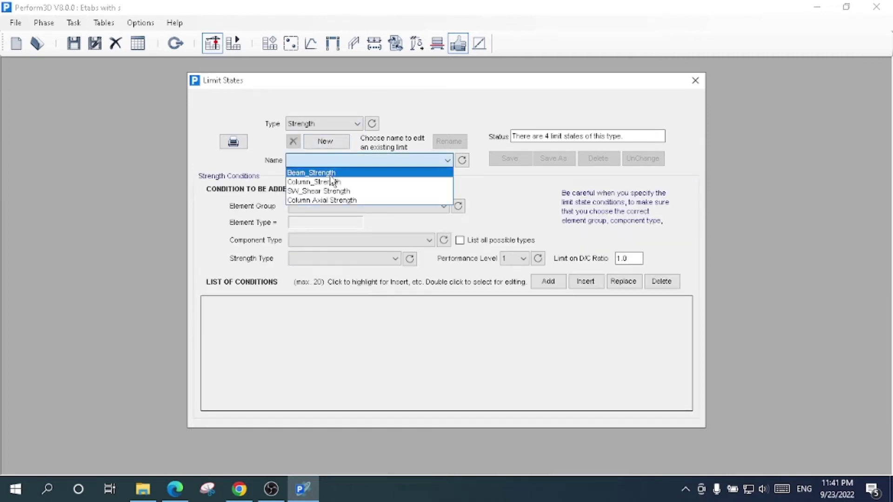
pyautogui.click(345, 191)
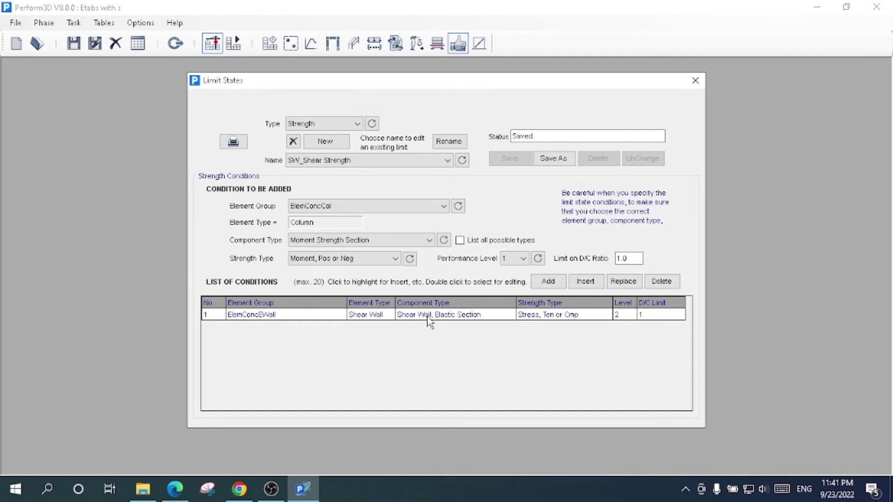
pyautogui.click(353, 162)
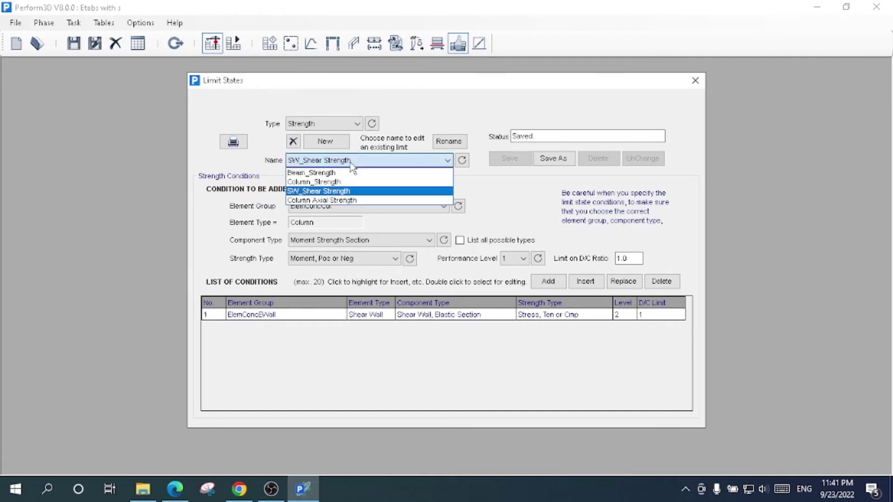
pyautogui.click(349, 200)
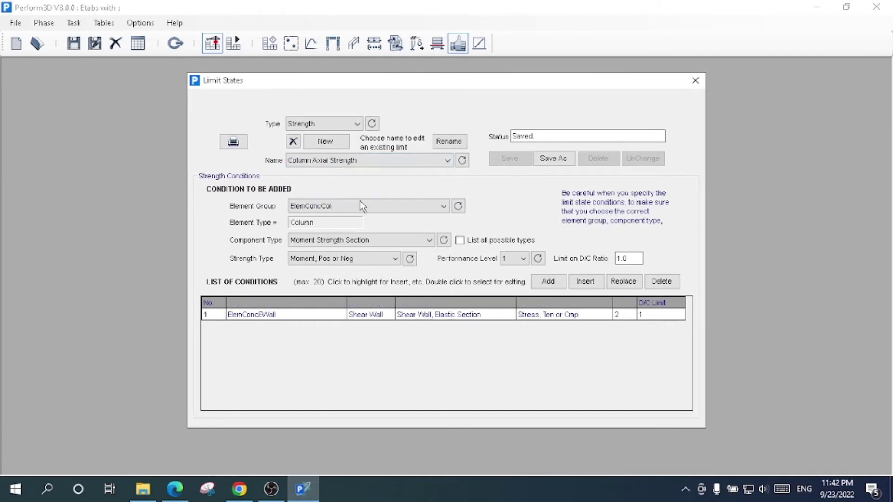
pyautogui.click(455, 315)
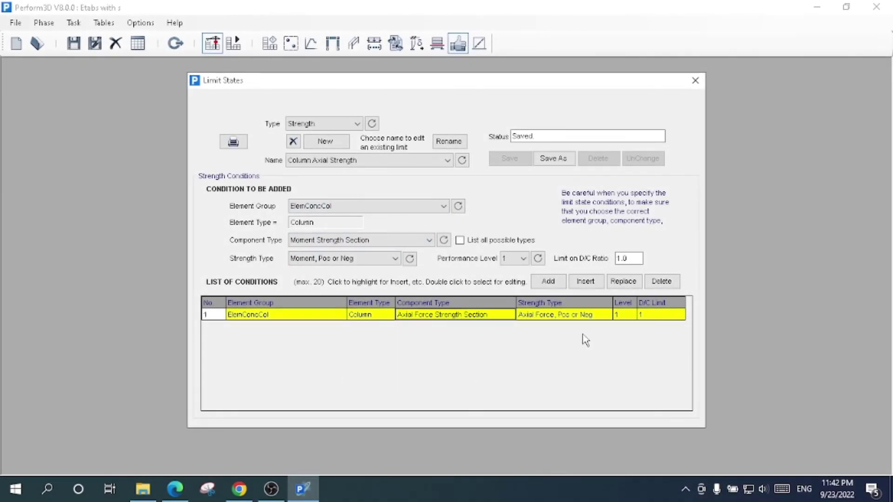
# Show the H1 drift limit state and examine its positive drift limit and the full list of highlighted drifts
pyautogui.click(354, 124)
pyautogui.click(339, 154)
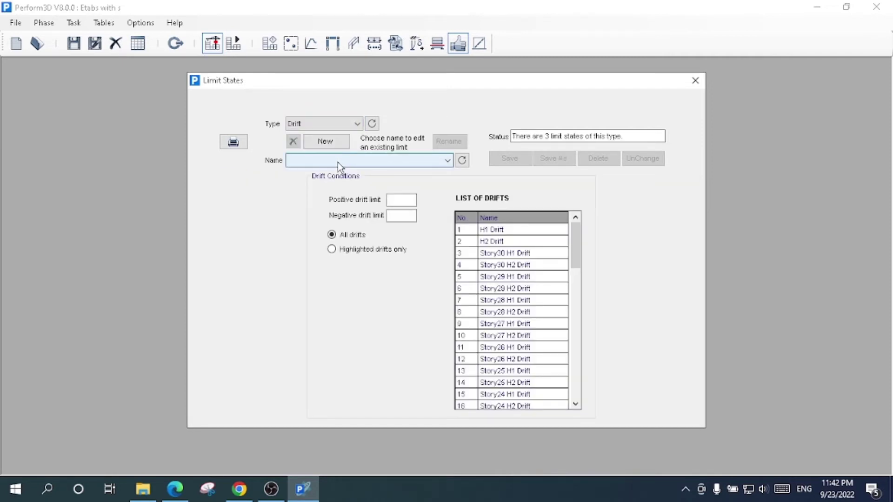
pyautogui.click(339, 163)
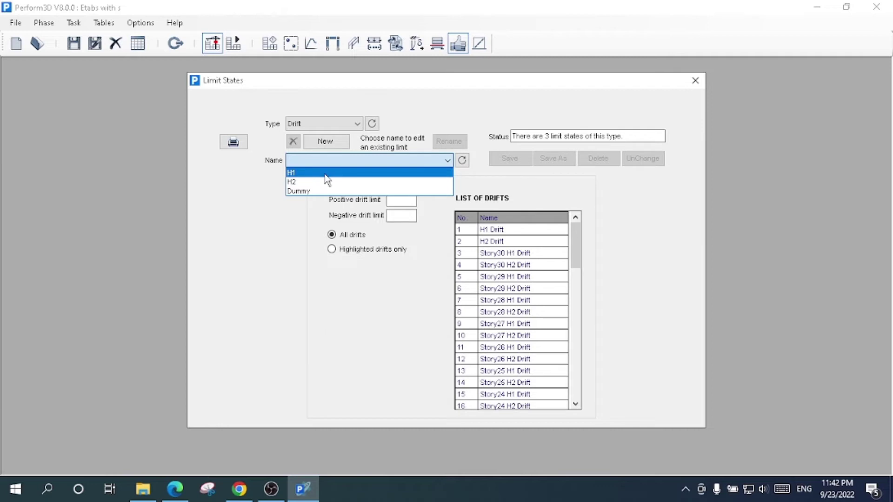
pyautogui.click(325, 174)
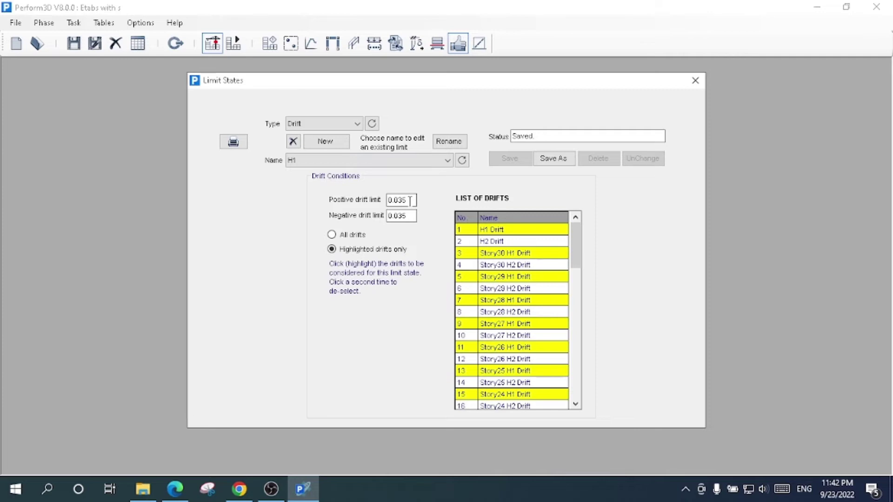
pyautogui.moveTo(406, 199); pyautogui.dragTo(380, 201)
pyautogui.moveTo(575, 261); pyautogui.dragTo(588, 408)
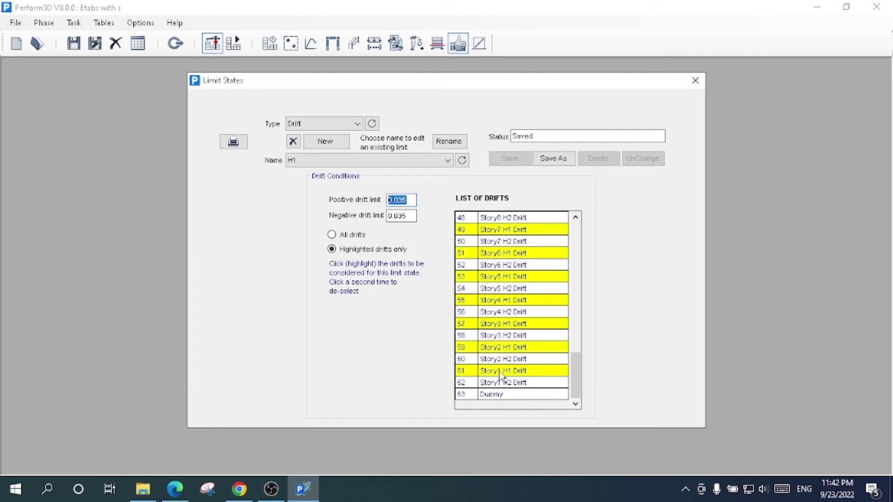
pyautogui.moveTo(571, 381); pyautogui.dragTo(595, 231)
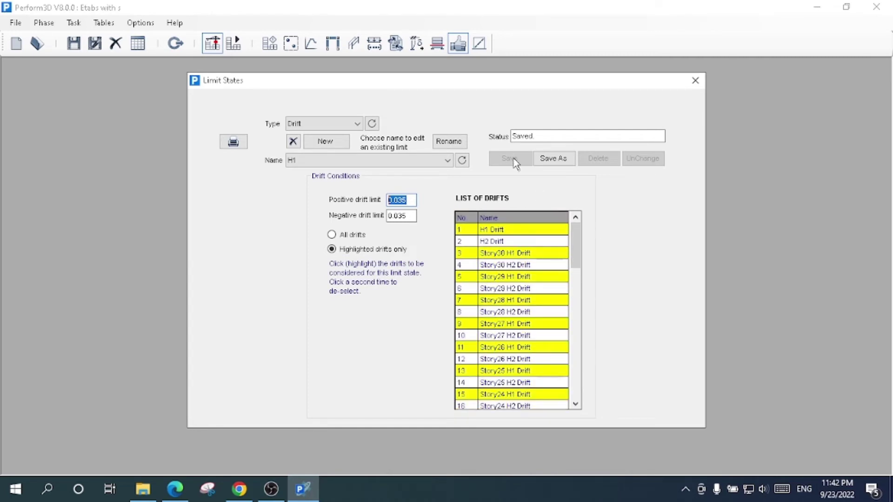
# Show the H2 drift limit state and examine its negative drift limit and the full list of highlighted drifts
pyautogui.click(415, 161)
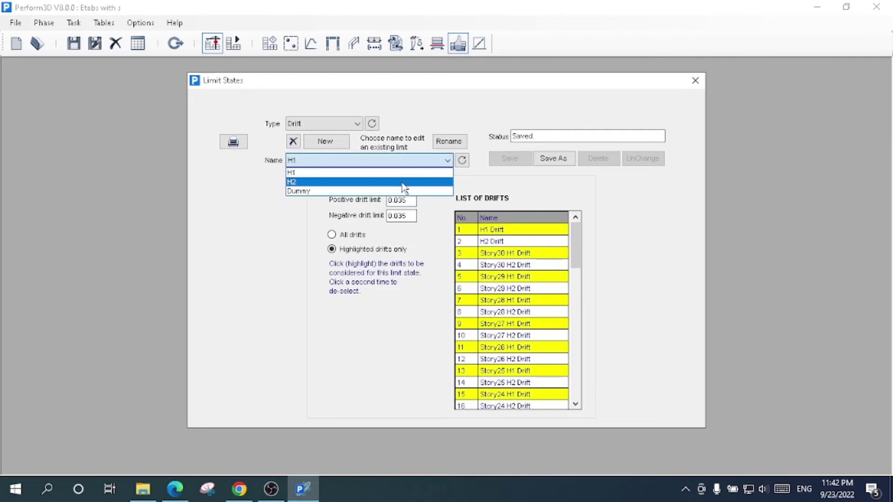
pyautogui.click(404, 181)
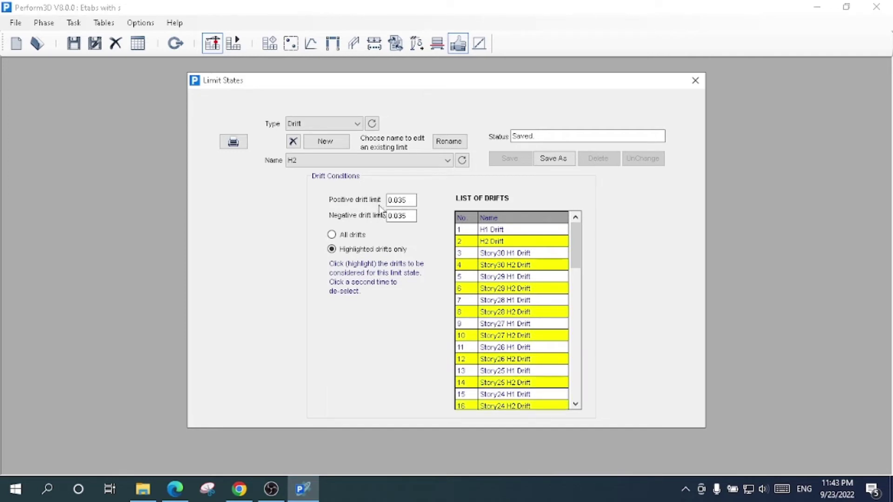
pyautogui.doubleClick(397, 216)
pyautogui.moveTo(573, 250); pyautogui.dragTo(573, 403)
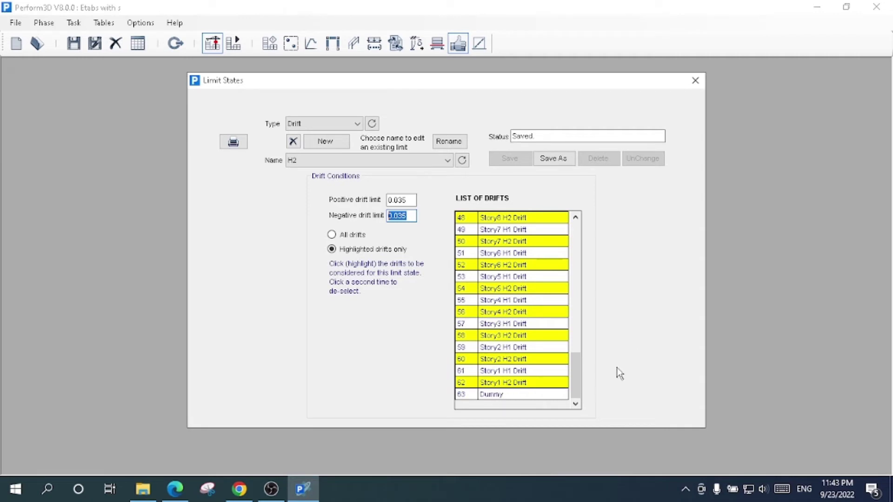
# Show the Dummy drift limit state and examine its positive and negative limits and its highlighted drift, discarding any change
pyautogui.click(356, 164)
pyautogui.click(352, 189)
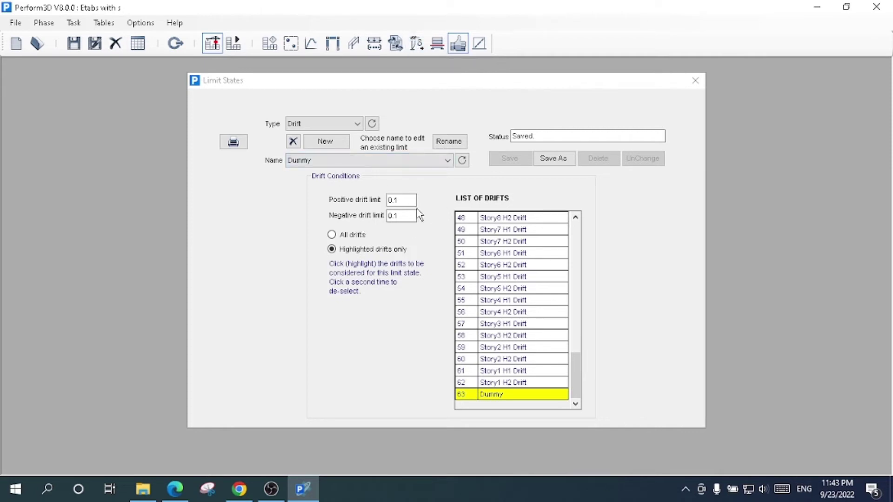
pyautogui.click(407, 199)
pyautogui.moveTo(407, 199); pyautogui.dragTo(384, 199)
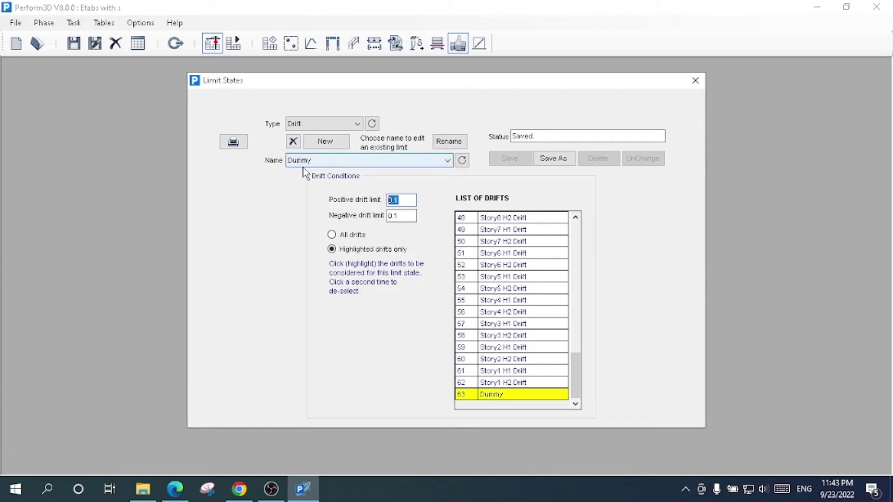
pyautogui.moveTo(400, 218); pyautogui.dragTo(393, 212)
pyautogui.click(402, 199)
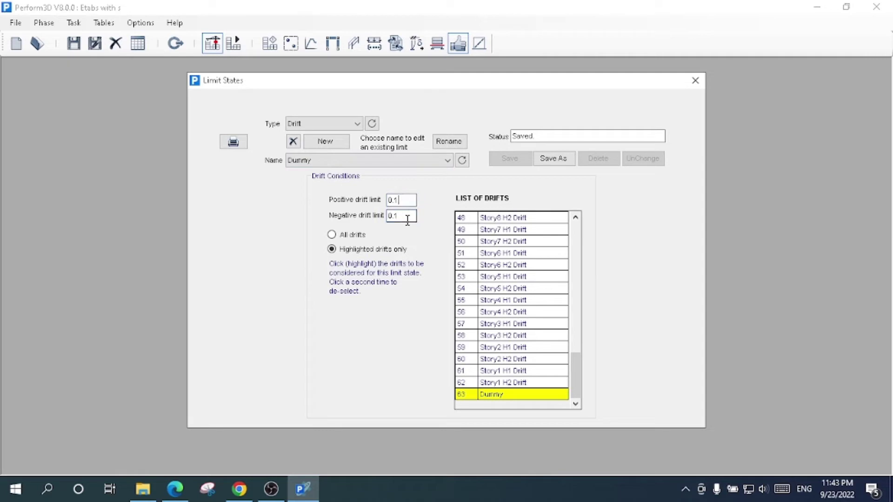
pyautogui.click(523, 395)
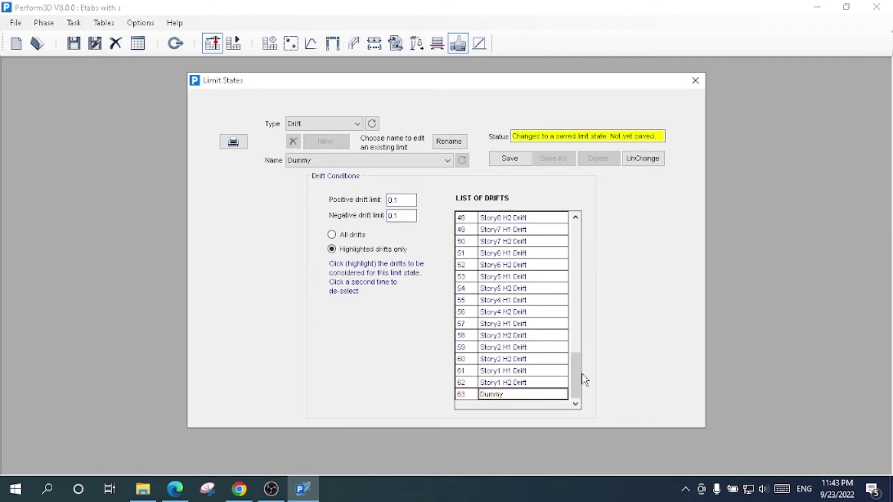
pyautogui.click(654, 158)
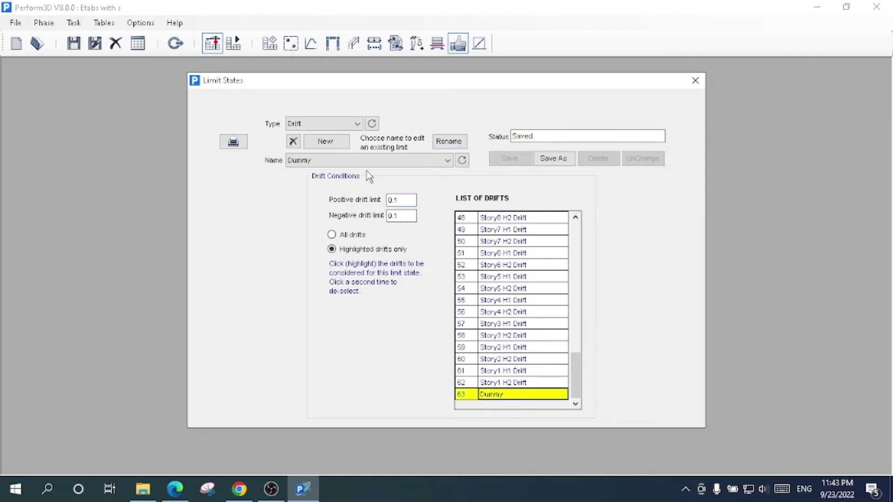
# Show the limit state named Deflection of the Deflection type and examine its positive deflection limit and highlighted deflections
pyautogui.click(346, 126)
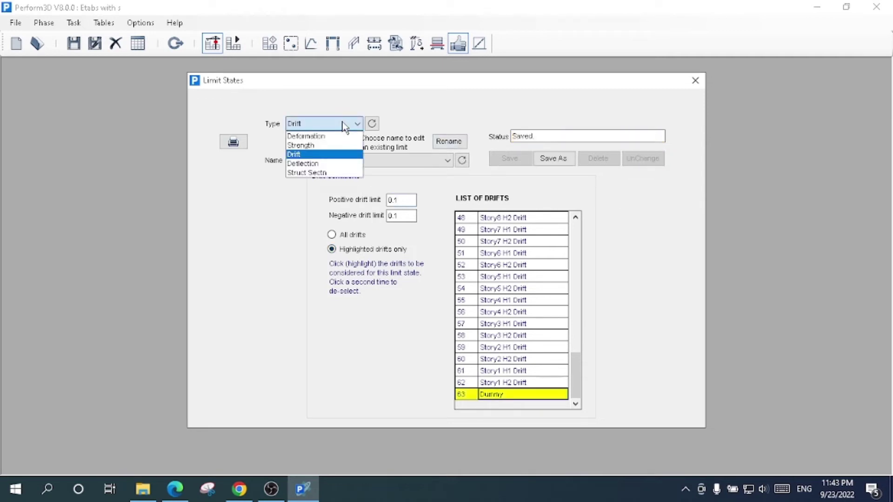
pyautogui.click(340, 164)
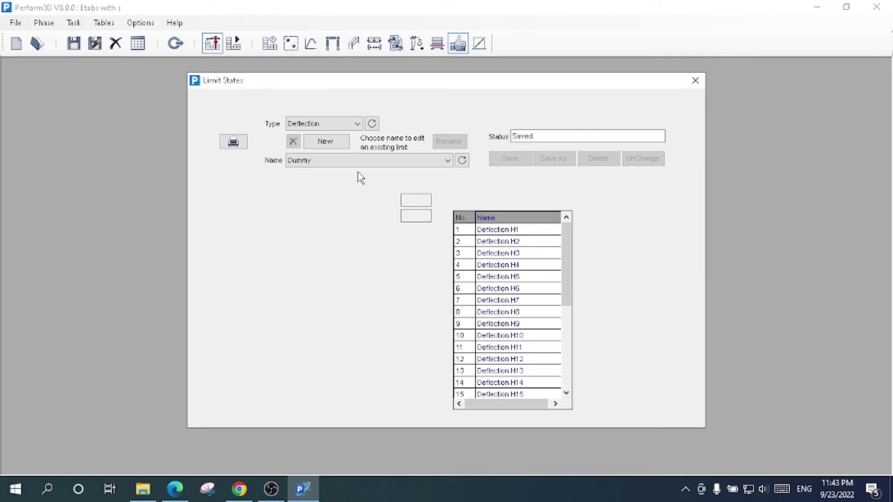
pyautogui.click(361, 162)
pyautogui.click(345, 124)
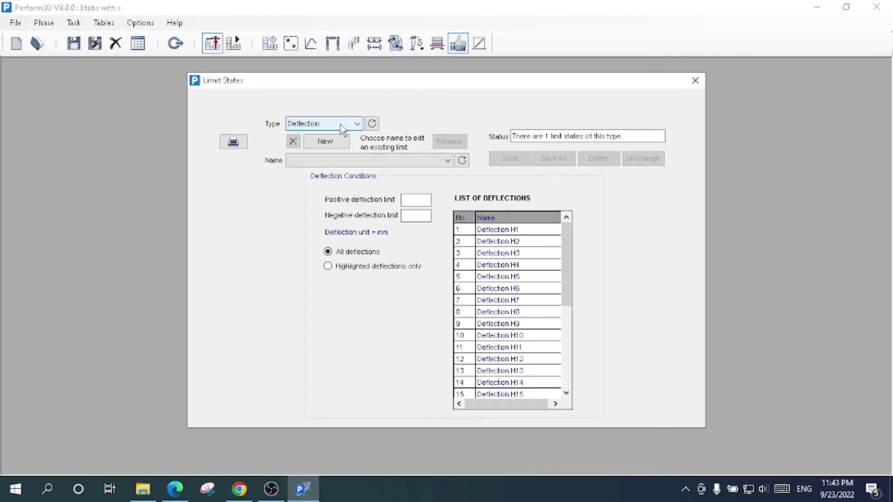
pyautogui.click(343, 124)
pyautogui.click(336, 163)
pyautogui.click(357, 161)
pyautogui.click(356, 173)
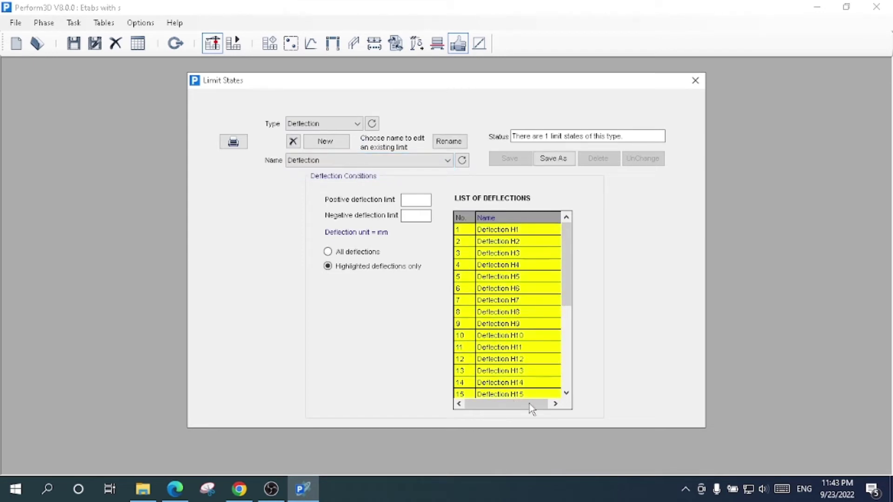
pyautogui.moveTo(421, 200); pyautogui.dragTo(392, 193)
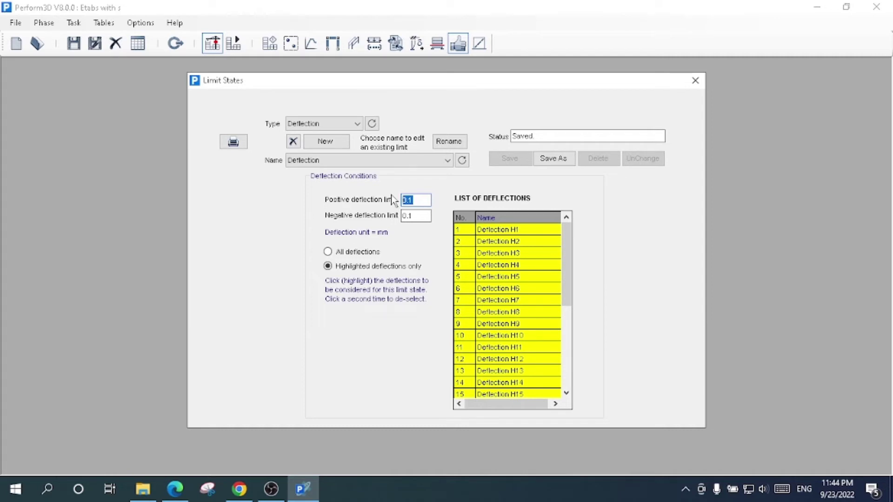
# Show the P-01 structure section limit state and list the names of the limit states of this type
pyautogui.click(337, 124)
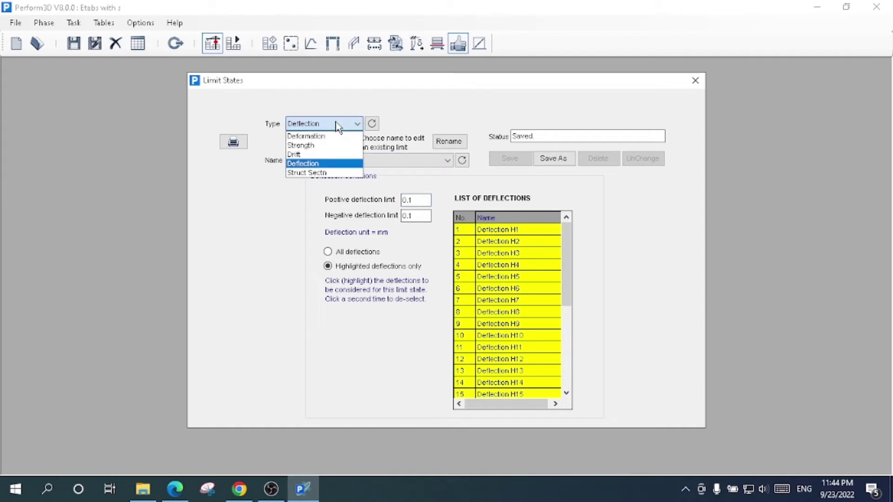
pyautogui.click(333, 173)
pyautogui.click(349, 162)
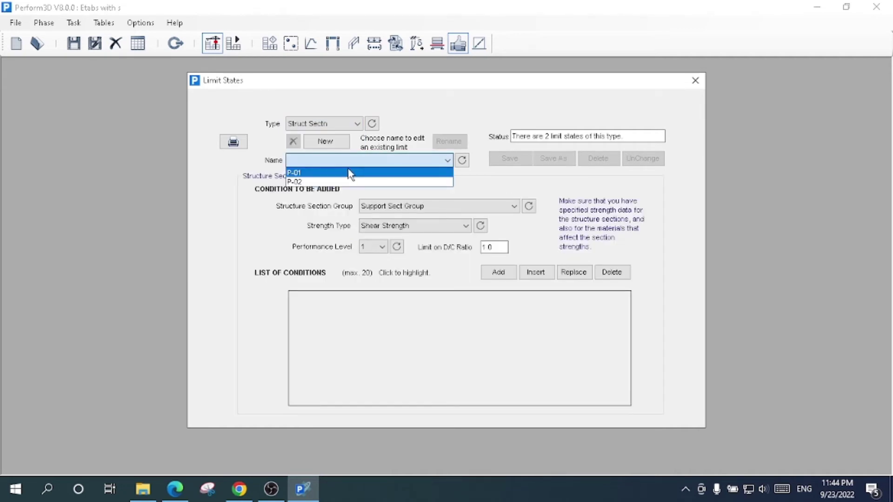
pyautogui.click(350, 173)
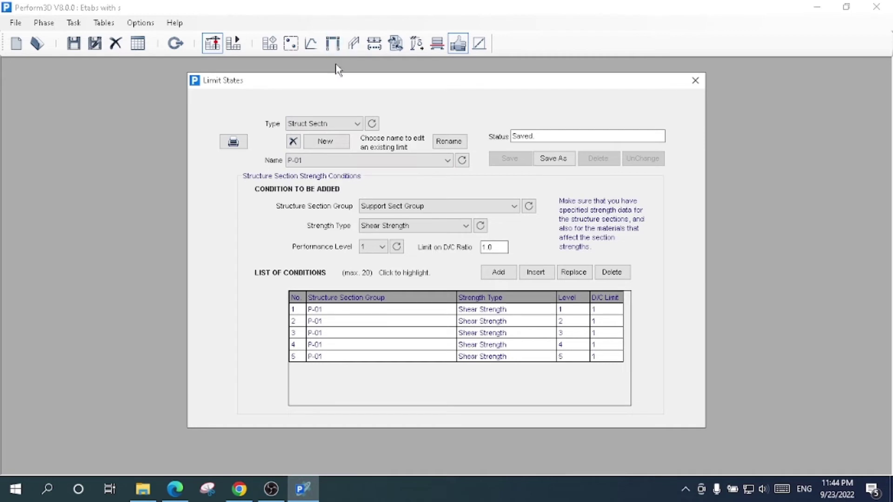
pyautogui.click(412, 51)
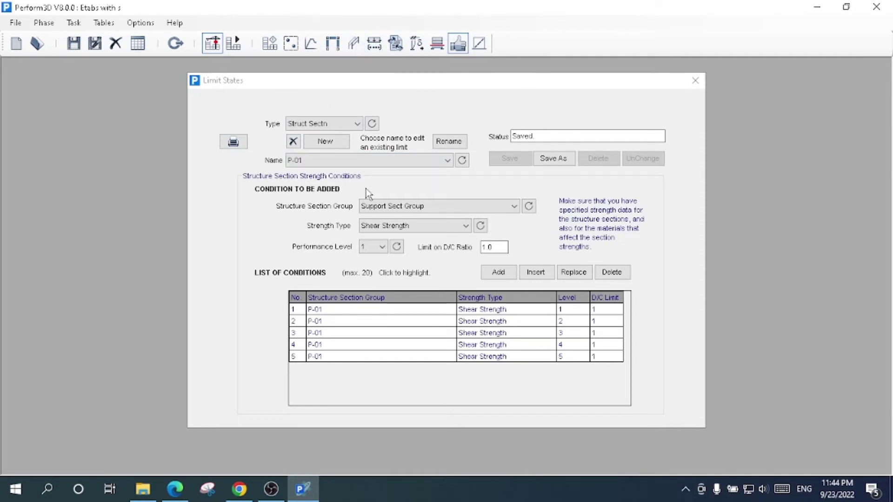
pyautogui.click(355, 162)
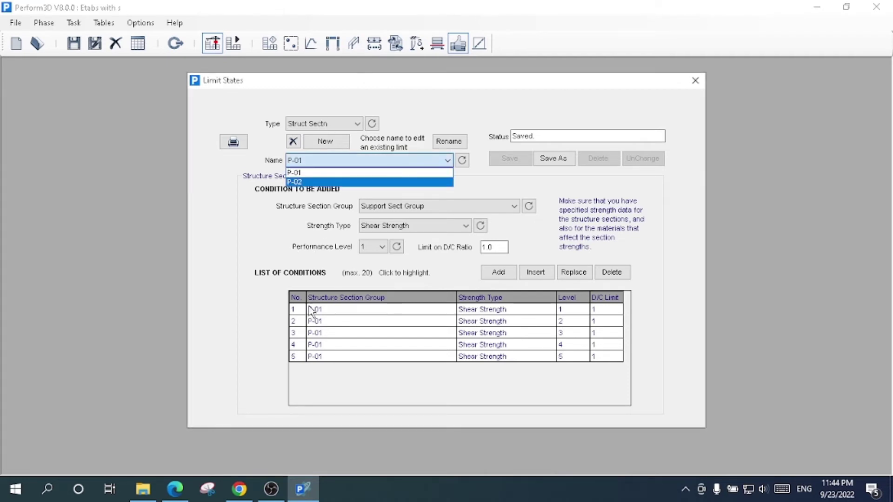
pyautogui.click(238, 234)
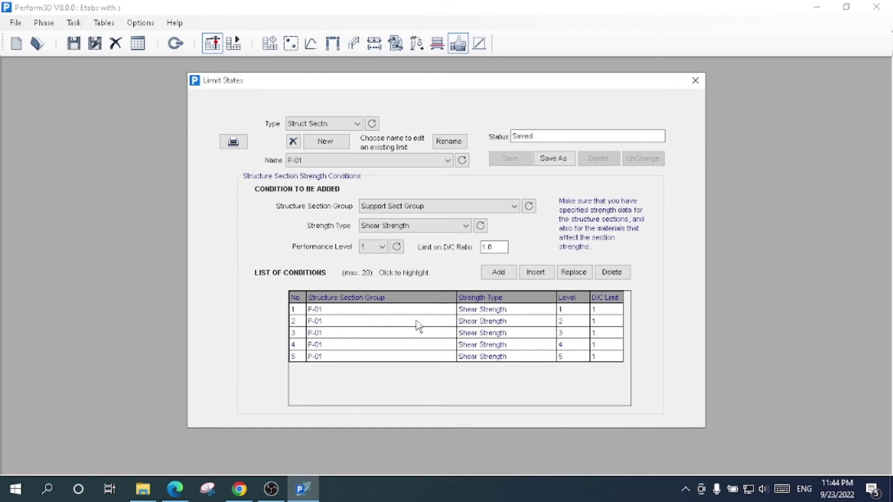
# Highlight the P-01 shear strength conditions one after another to examine their performance levels and D/C limits
pyautogui.click(493, 311)
pyautogui.click(494, 321)
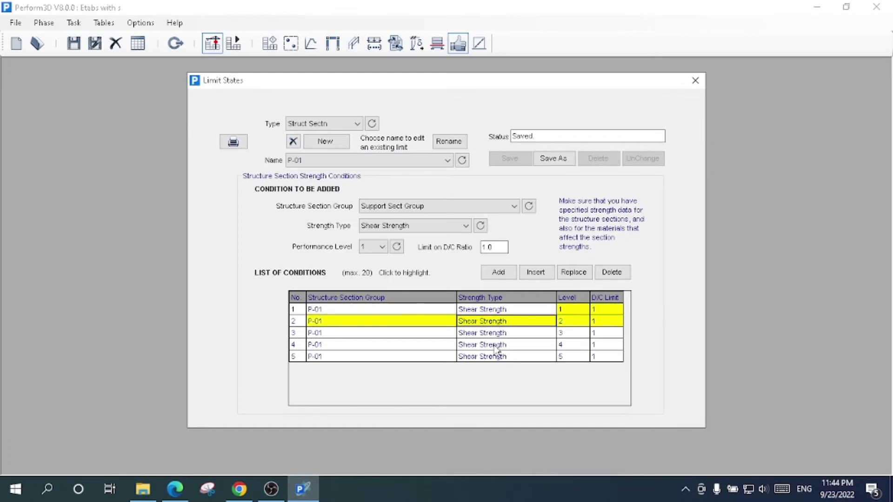
pyautogui.click(499, 348)
pyautogui.click(511, 357)
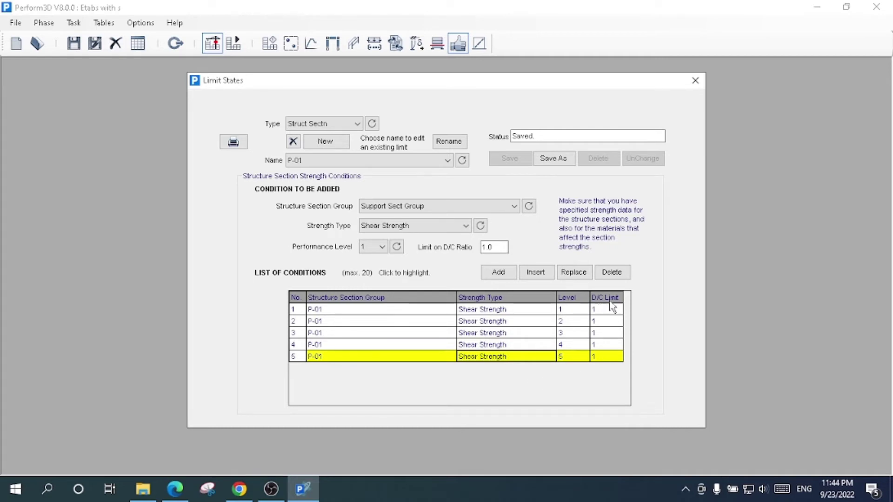
# Show the P-02 structure section limit state and highlight its level 3 shear strength condition
pyautogui.click(349, 163)
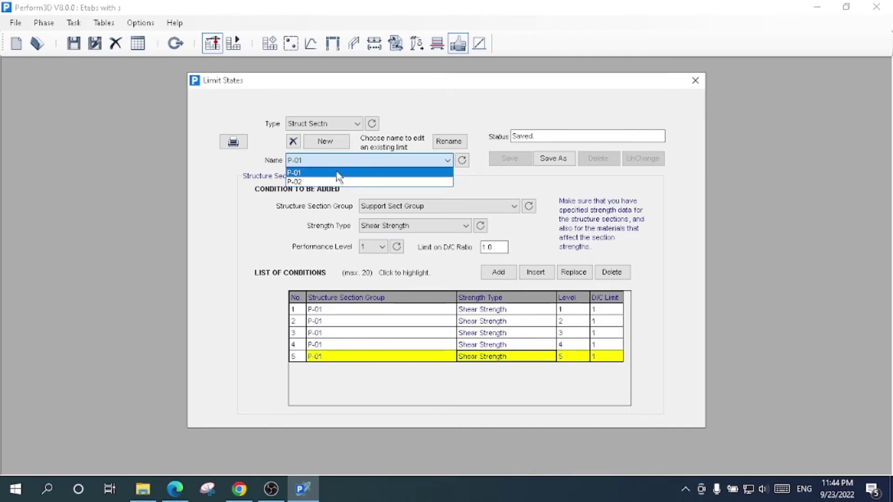
pyautogui.click(330, 183)
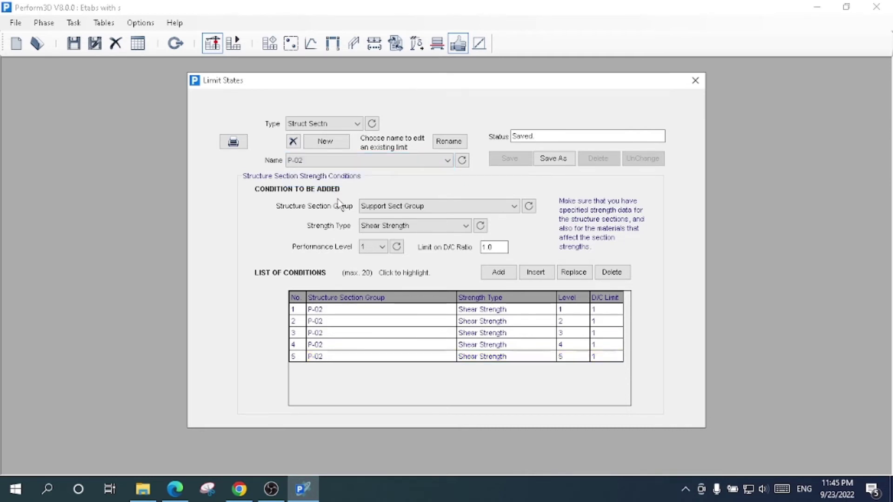
pyautogui.click(492, 333)
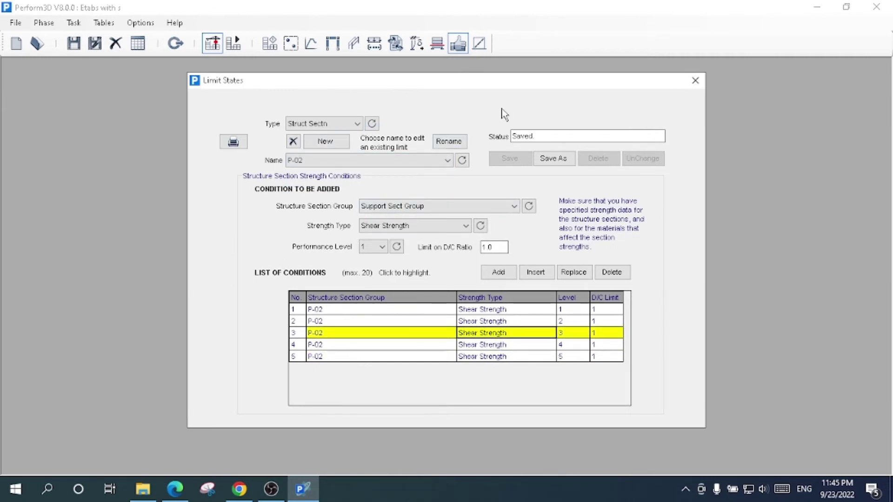
# Open the Delete Elements for Gravity task and check which element groups can be chosen
pyautogui.click(481, 46)
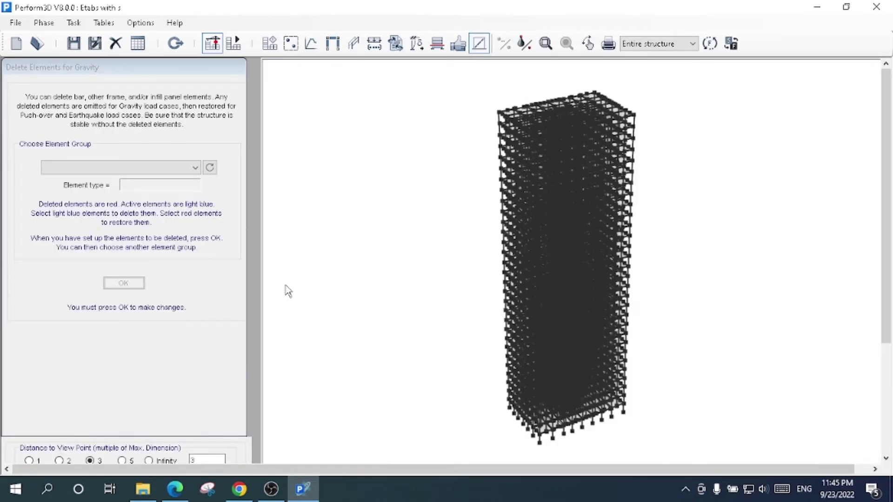
pyautogui.click(131, 170)
pyautogui.click(131, 170)
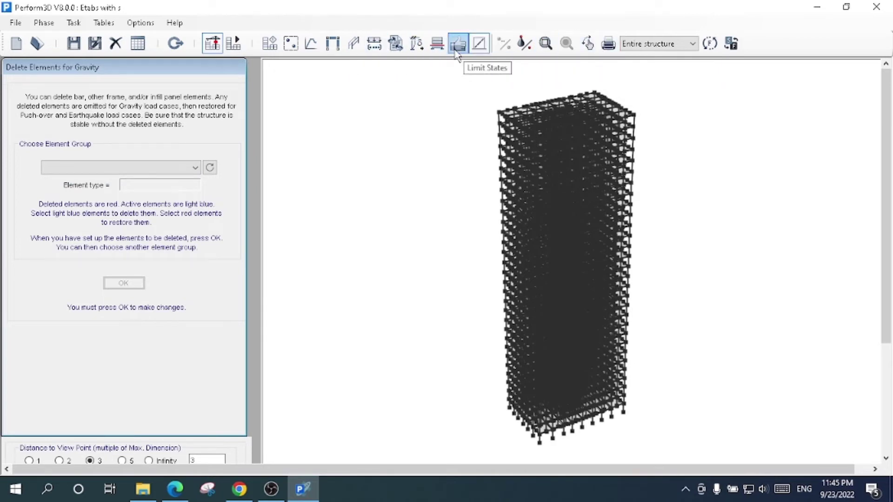
# Switch to the analysis phase and open the Load Cases definition, moving its window clear of the task tools
pyautogui.click(234, 43)
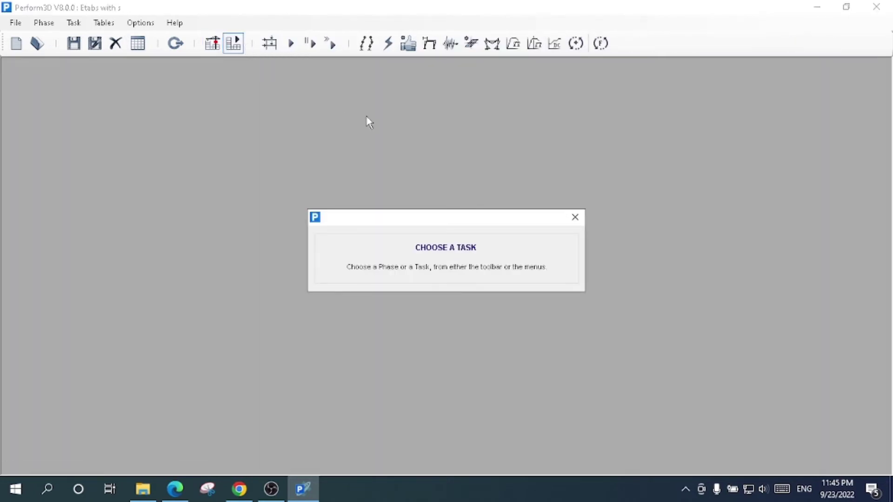
pyautogui.click(274, 44)
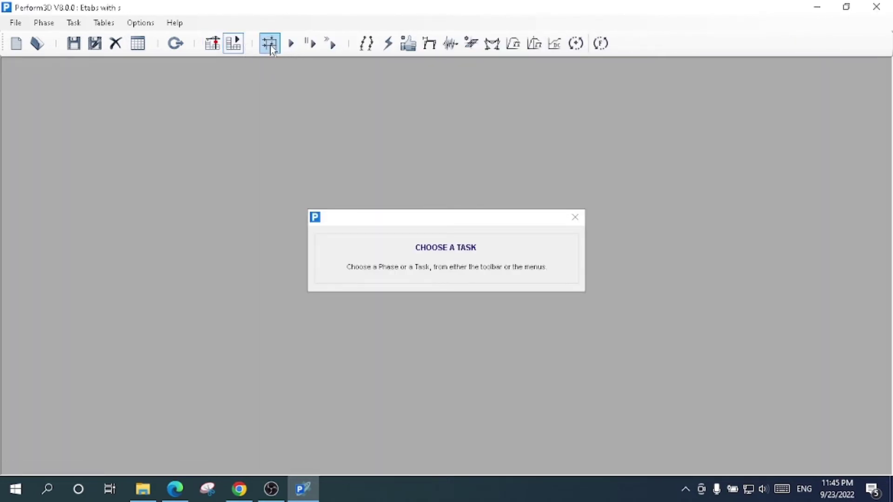
pyautogui.click(272, 47)
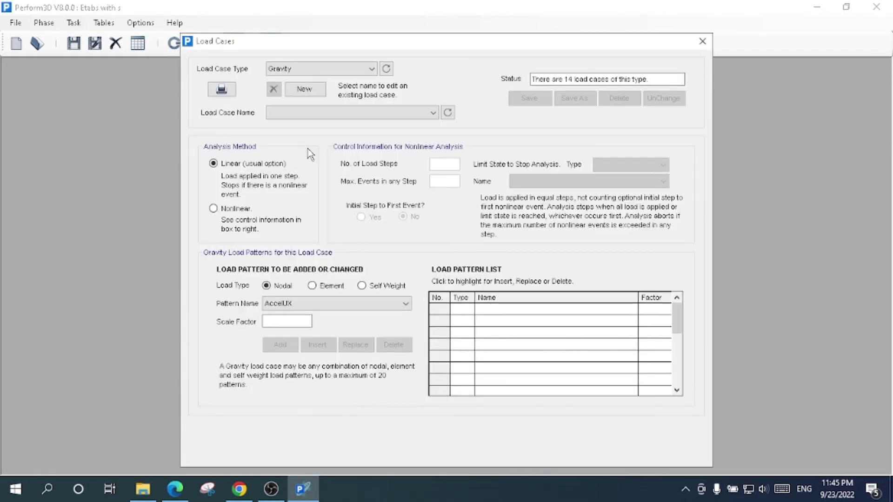
pyautogui.moveTo(346, 46); pyautogui.dragTo(185, 74)
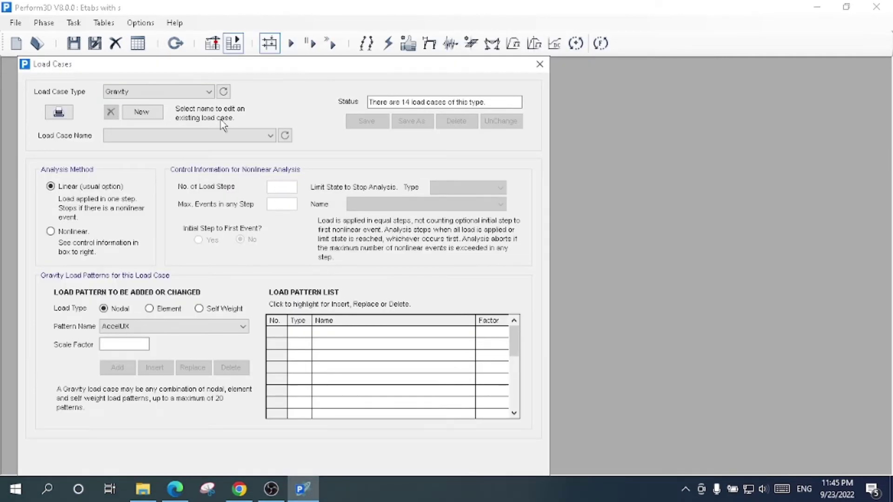
# Show the load case named Gravity of the Gravity type and highlight its SelfWeight-Dead load pattern
pyautogui.click(157, 93)
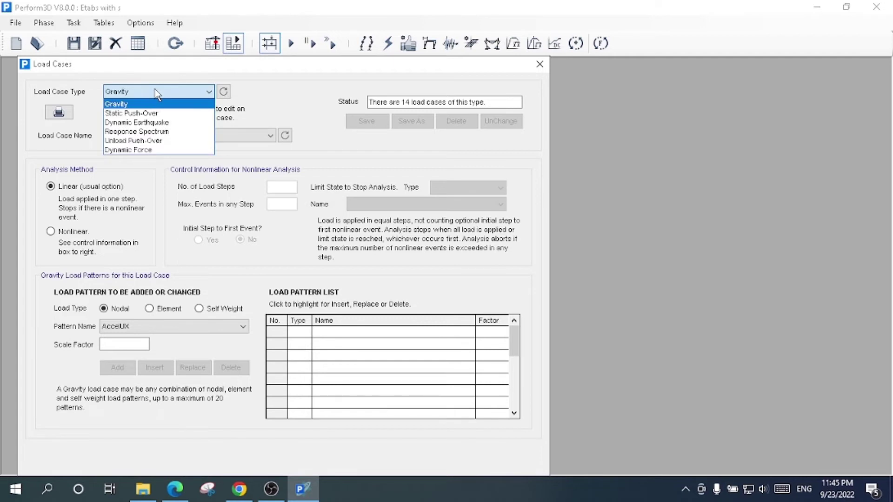
pyautogui.click(158, 103)
pyautogui.click(163, 137)
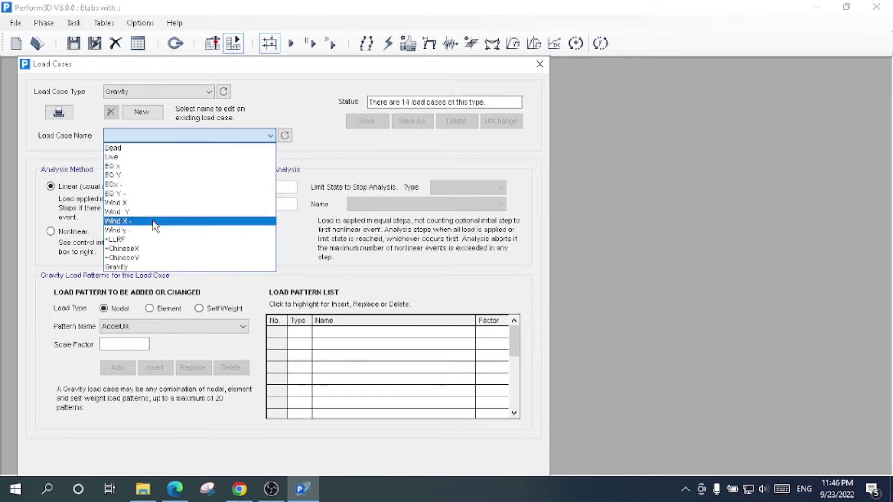
pyautogui.click(140, 268)
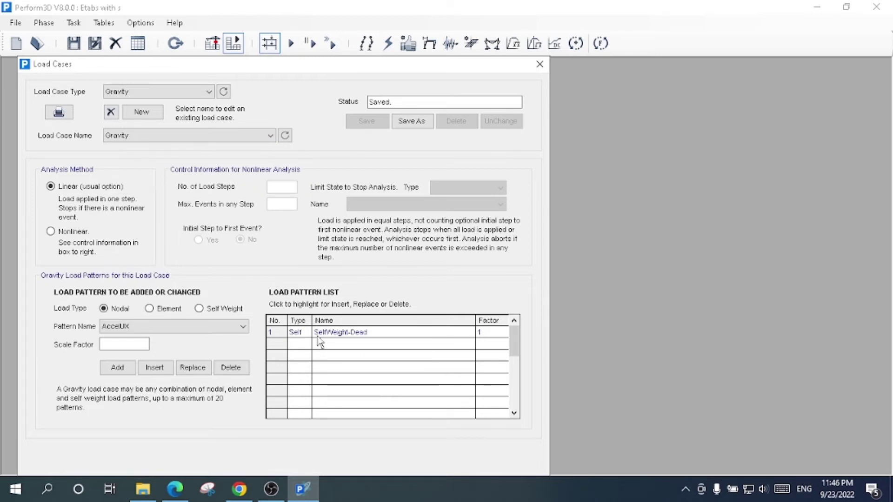
pyautogui.click(343, 333)
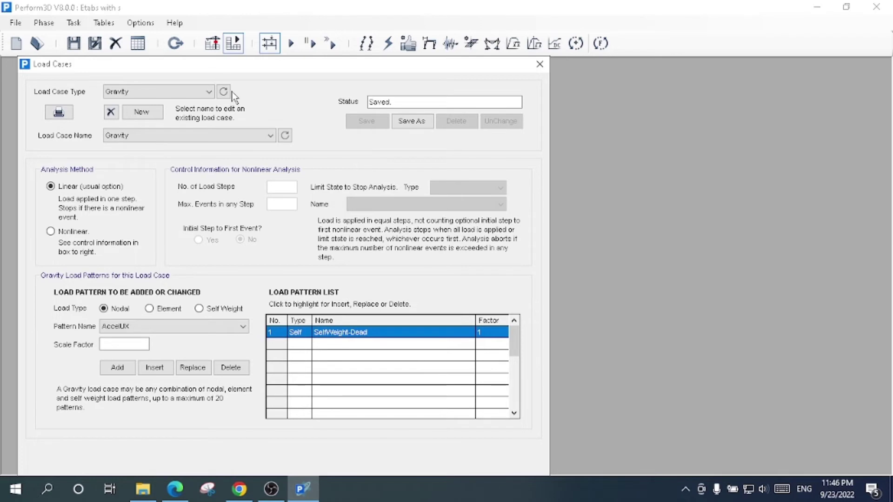
# Switch the load case type to Dynamic Earthquake and check which load cases of that type exist
pyautogui.click(207, 92)
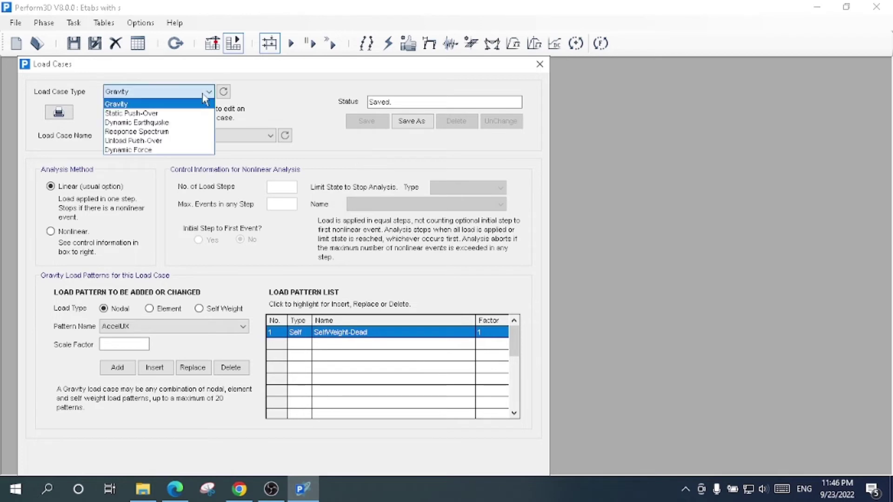
pyautogui.click(190, 123)
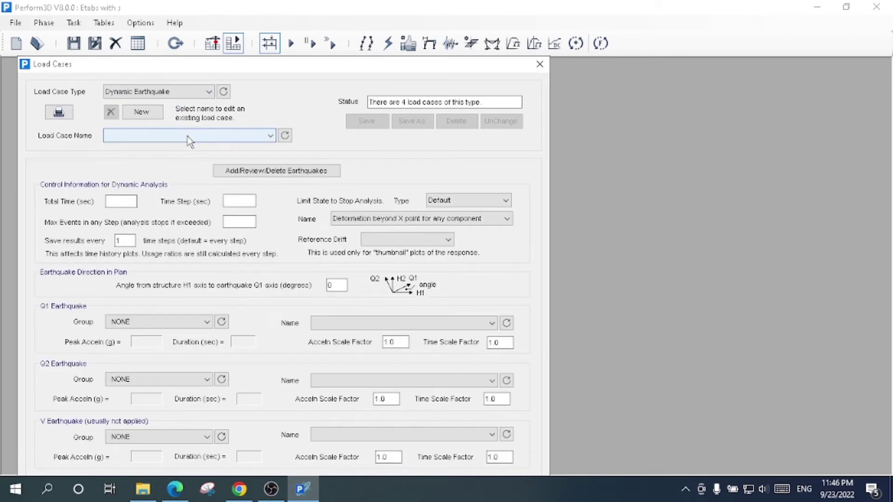
pyautogui.click(189, 136)
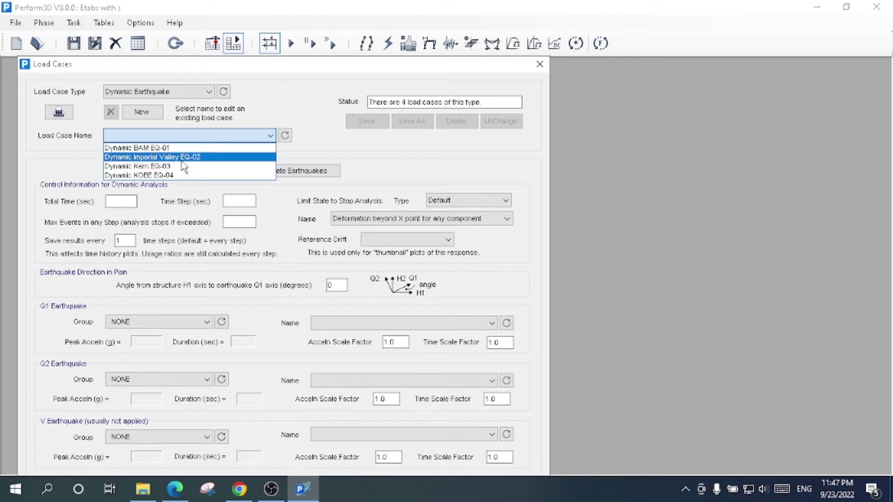
pyautogui.click(295, 89)
# Check the form for a new Dynamic Earthquake load case without creating one, and view the section for adding and reviewing earthquake records
pyautogui.click(142, 112)
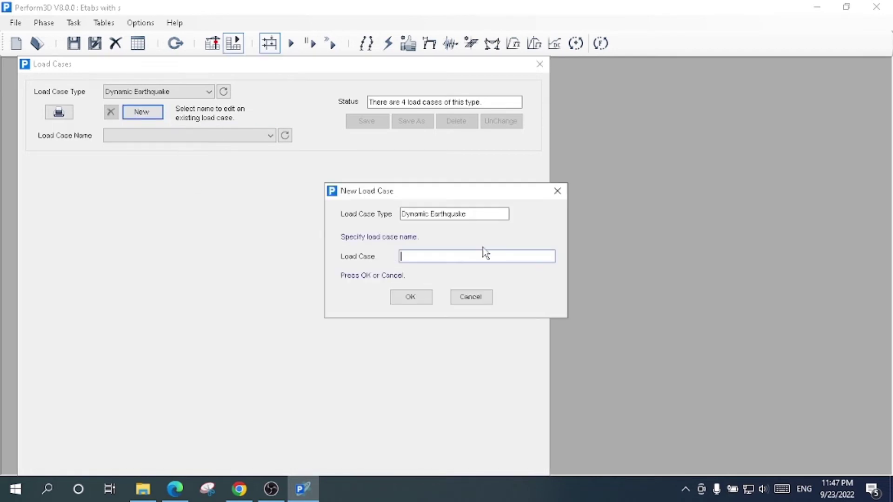
pyautogui.click(483, 300)
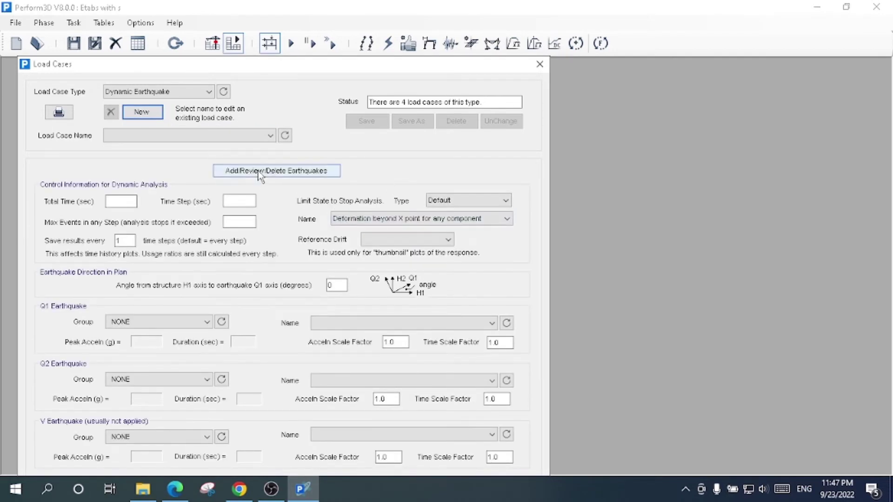
pyautogui.click(309, 172)
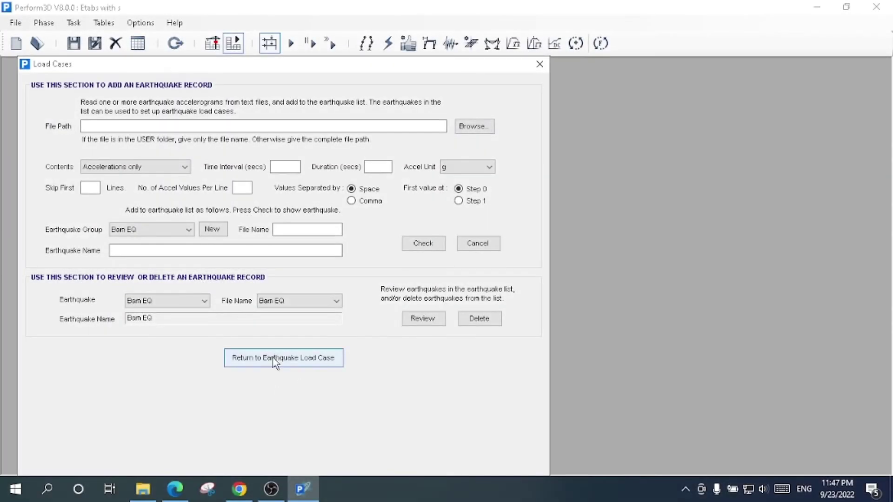
pyautogui.click(261, 361)
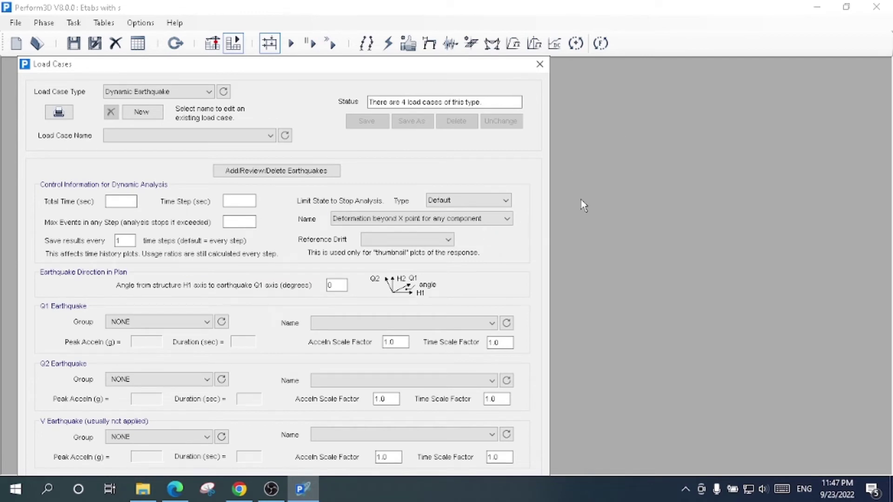
# Show the Dynamic KOBE EQ-04 load case and highlight its total time, time step and maximum events per step
pyautogui.click(269, 135)
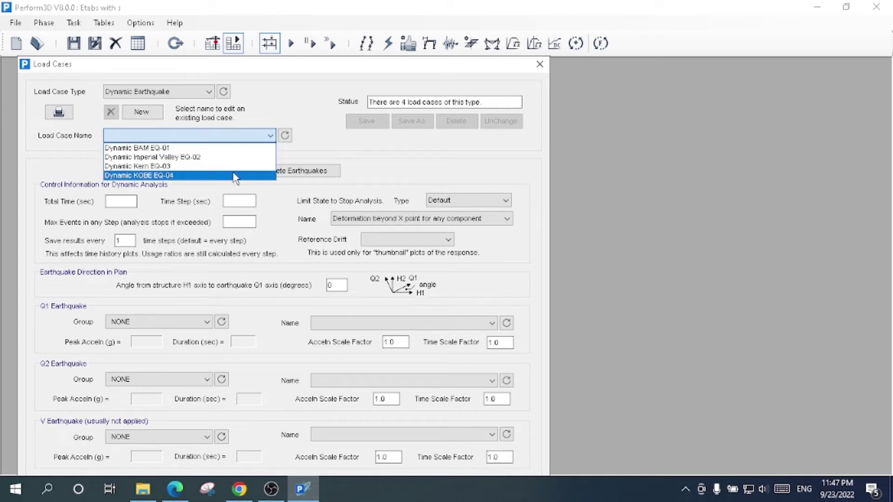
pyautogui.click(172, 149)
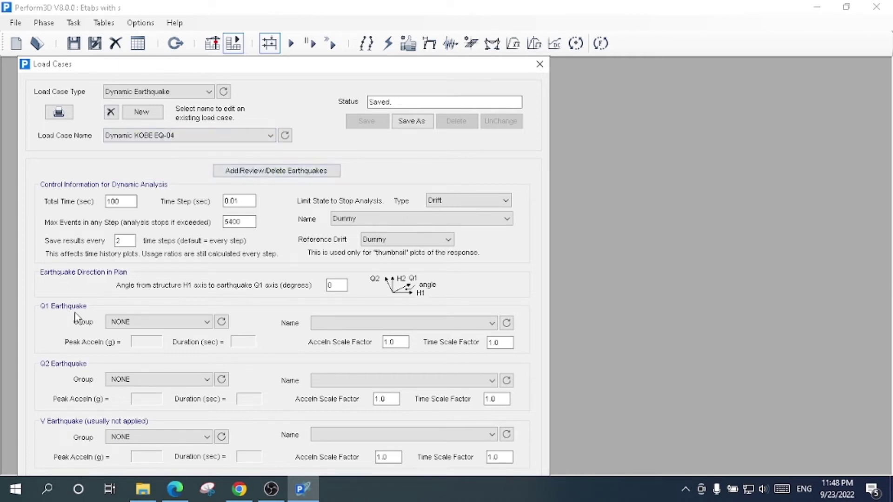
pyautogui.moveTo(124, 201); pyautogui.dragTo(70, 197)
pyautogui.moveTo(252, 201); pyautogui.dragTo(177, 205)
pyautogui.moveTo(250, 222); pyautogui.dragTo(215, 228)
pyautogui.moveTo(282, 69); pyautogui.dragTo(274, 71)
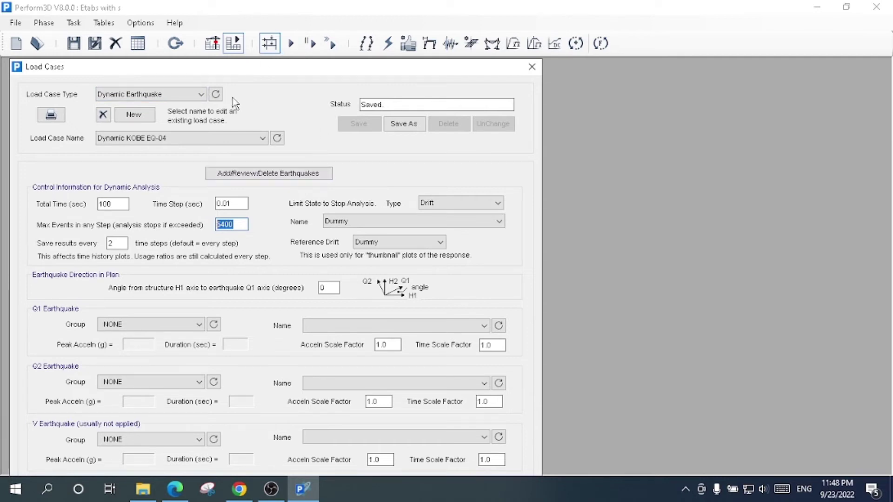
# Open the Analysis Series task and move its window clear of the task tools
pyautogui.click(291, 44)
pyautogui.click(291, 44)
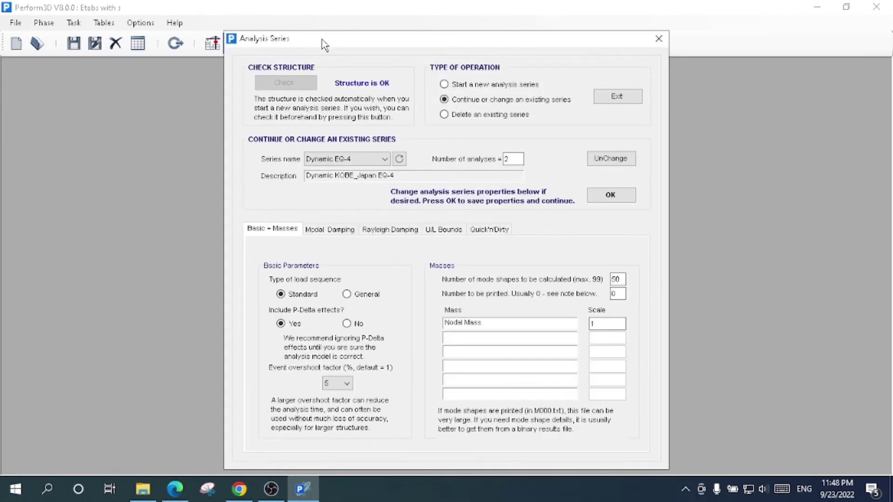
pyautogui.moveTo(321, 38); pyautogui.dragTo(156, 63)
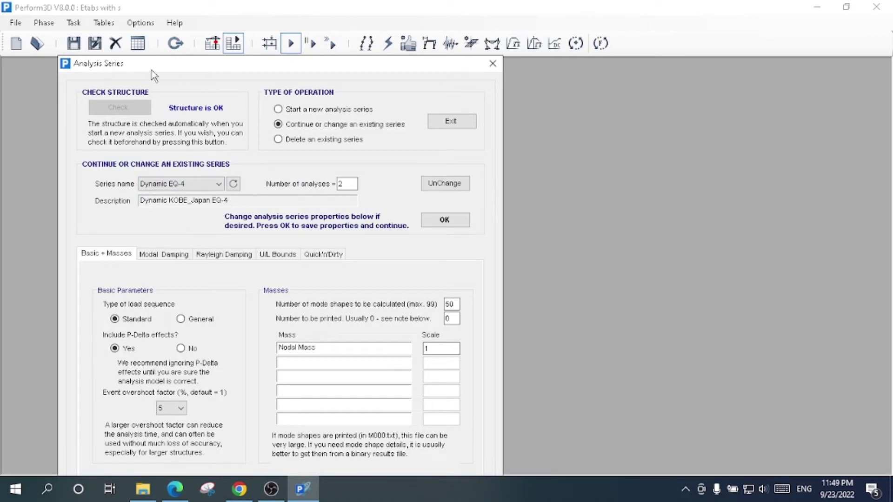
pyautogui.moveTo(153, 71); pyautogui.dragTo(126, 74)
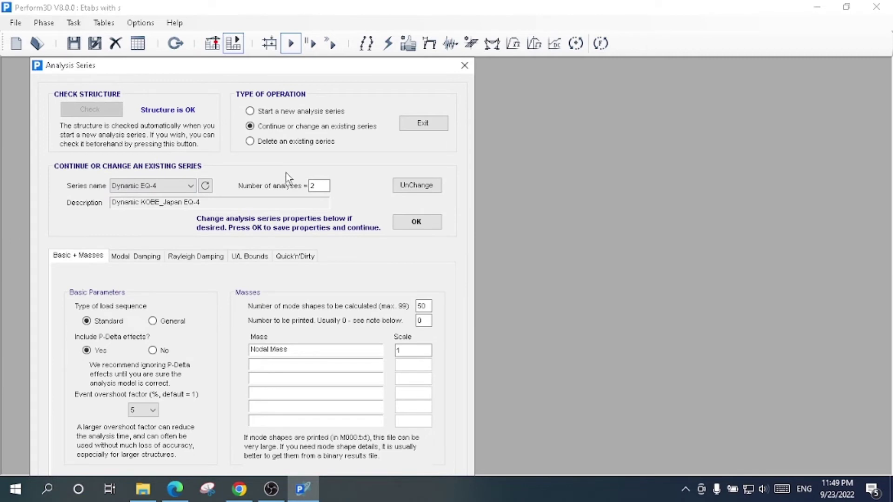
# Look through the existing analysis series, including Dynamic EQ-1 and Dynamic EQ-3, and return to Dynamic EQ-4
pyautogui.click(171, 188)
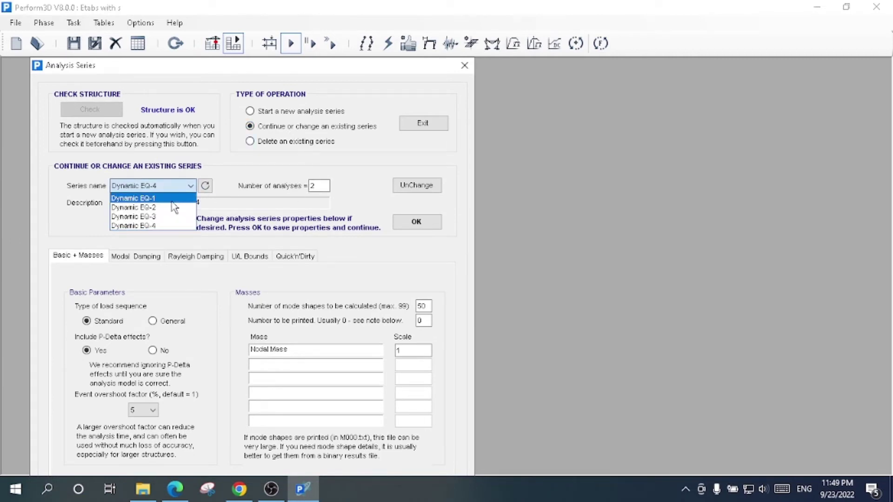
pyautogui.click(162, 228)
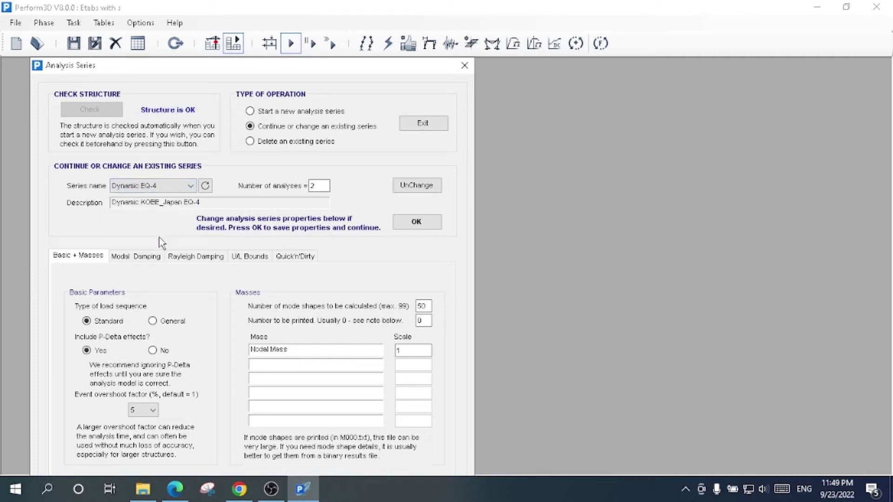
pyautogui.click(188, 187)
pyautogui.click(170, 198)
pyautogui.click(168, 186)
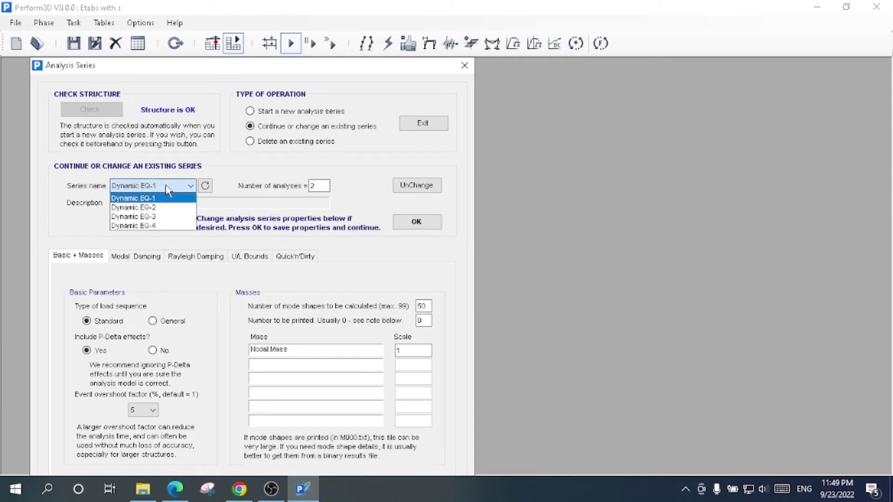
pyautogui.click(163, 217)
pyautogui.click(169, 184)
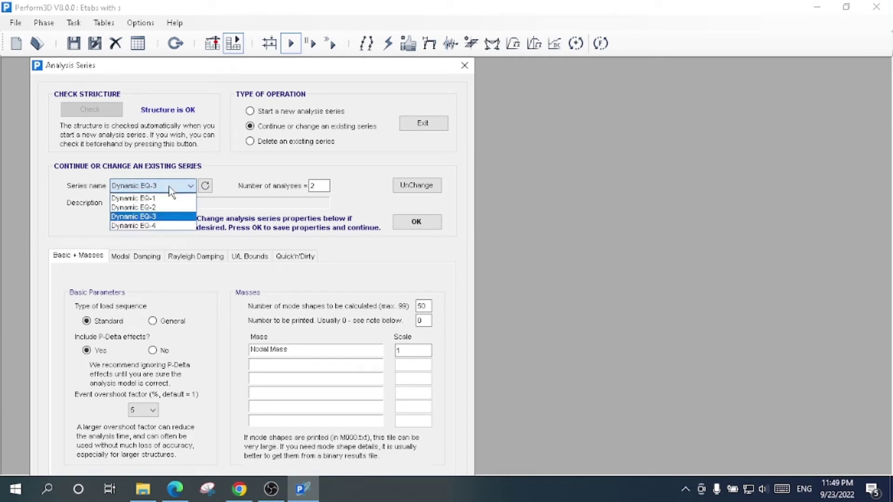
pyautogui.click(169, 226)
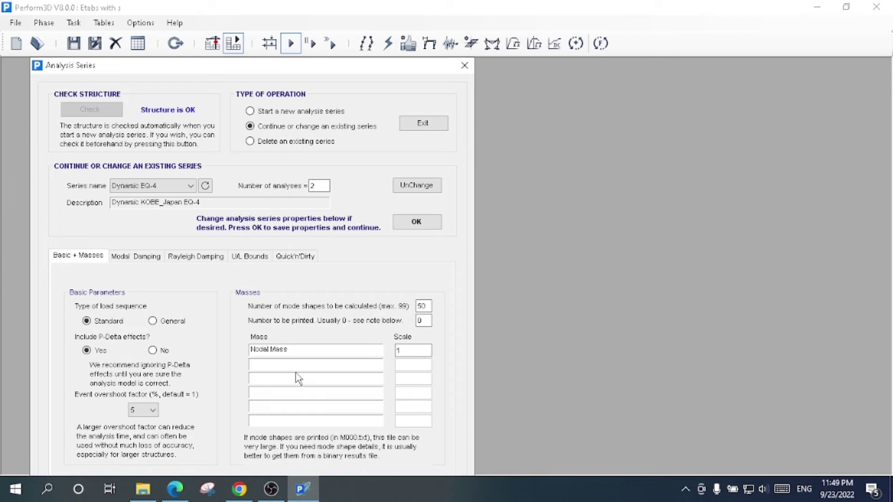
# Review the Dynamic EQ-4 series' number of mode shapes, modal damping ratio and Rayleigh damping percentages at points A and B
pyautogui.moveTo(427, 306); pyautogui.dragTo(421, 306)
pyautogui.click(124, 257)
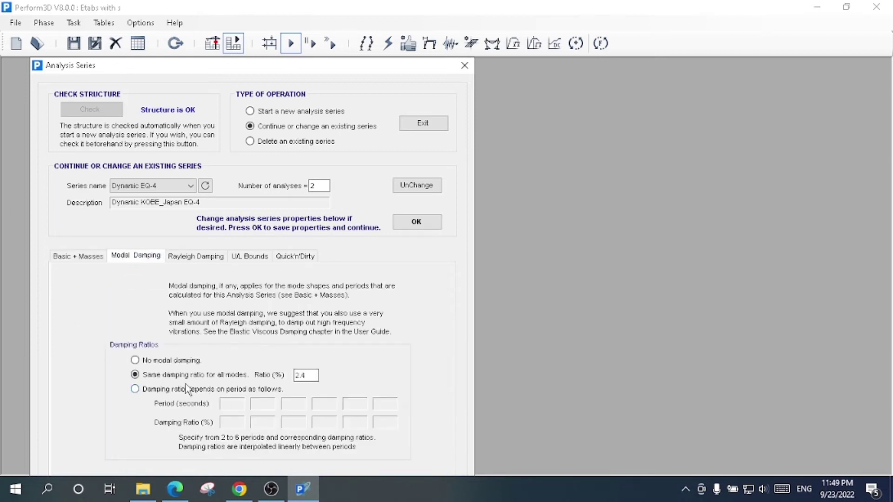
pyautogui.doubleClick(300, 375)
pyautogui.click(197, 257)
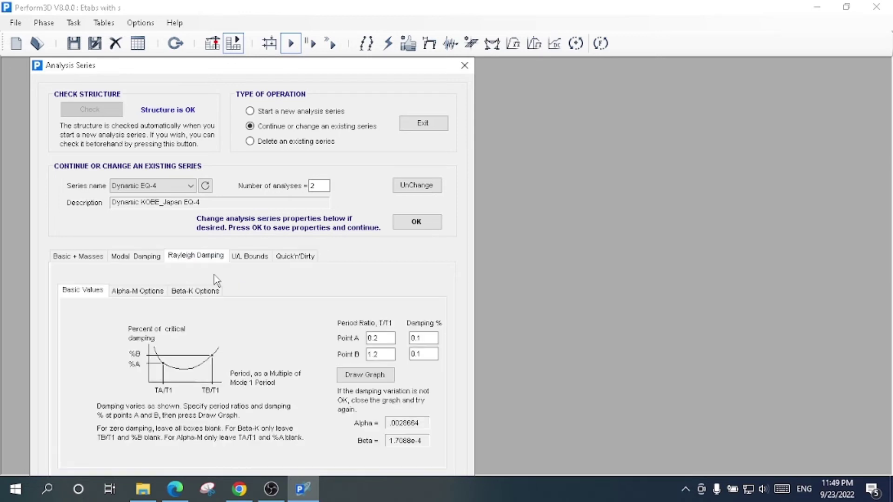
pyautogui.doubleClick(419, 354)
pyautogui.doubleClick(419, 338)
# Accept the Dynamic EQ-4 series properties to reach Set and Run Analyses, and move that window clear of the task tools
pyautogui.click(416, 222)
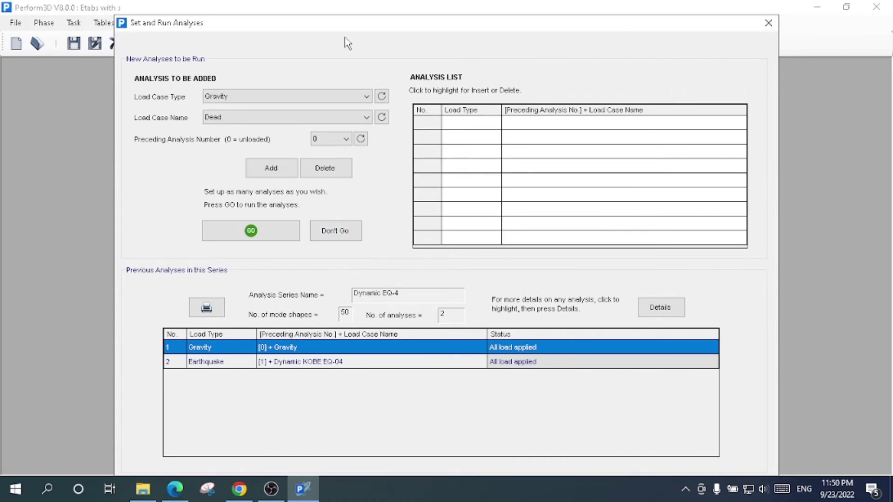
pyautogui.moveTo(346, 30); pyautogui.dragTo(275, 63)
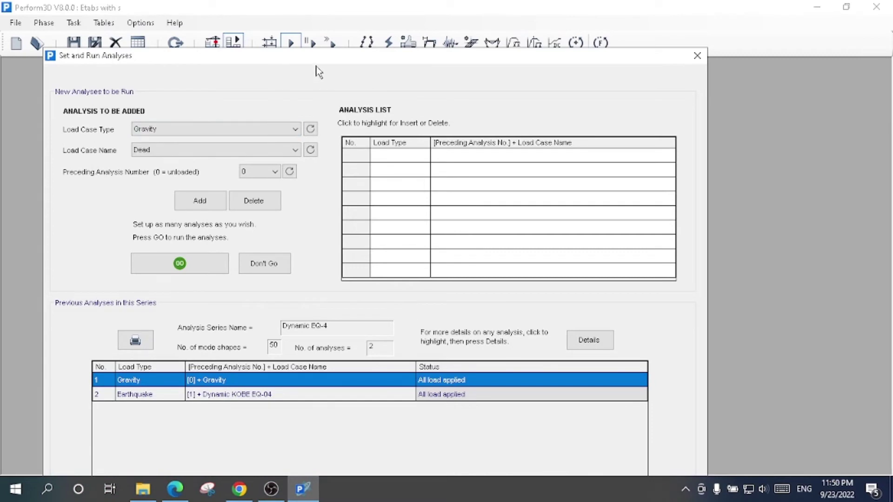
pyautogui.moveTo(316, 64); pyautogui.dragTo(294, 72)
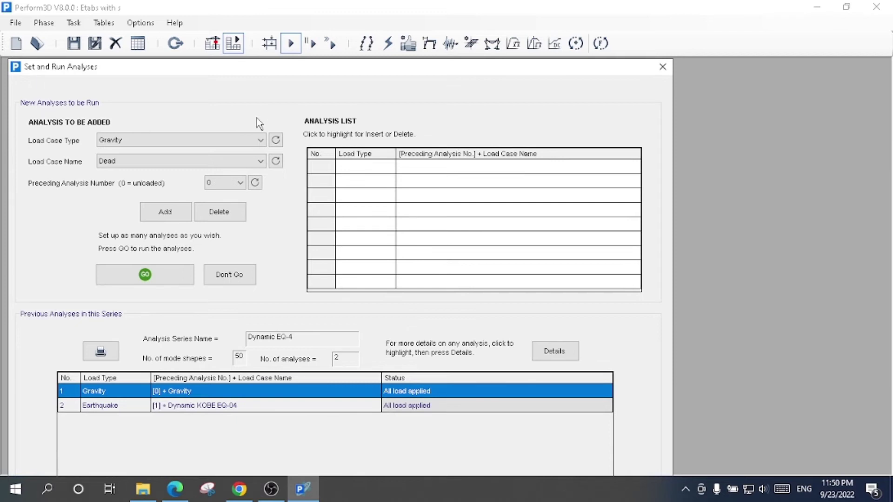
# Check which load case types can be added as new analyses in the series, keeping Gravity selected
pyautogui.click(223, 143)
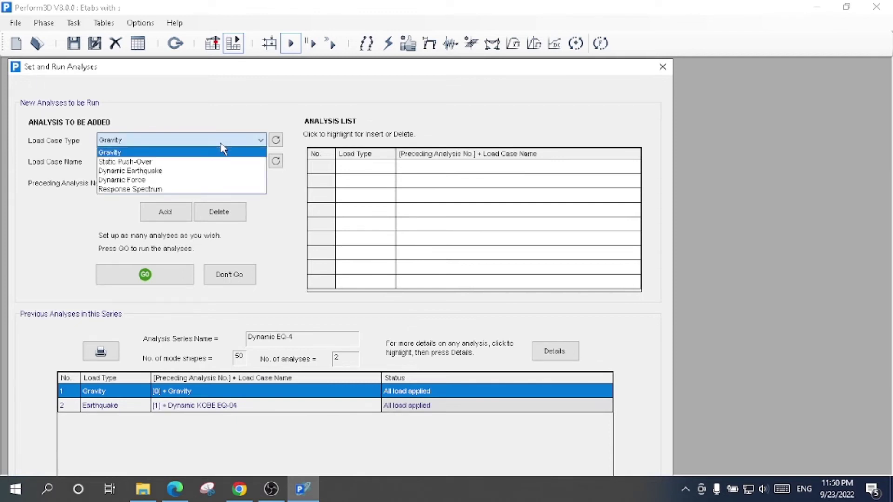
pyautogui.click(218, 151)
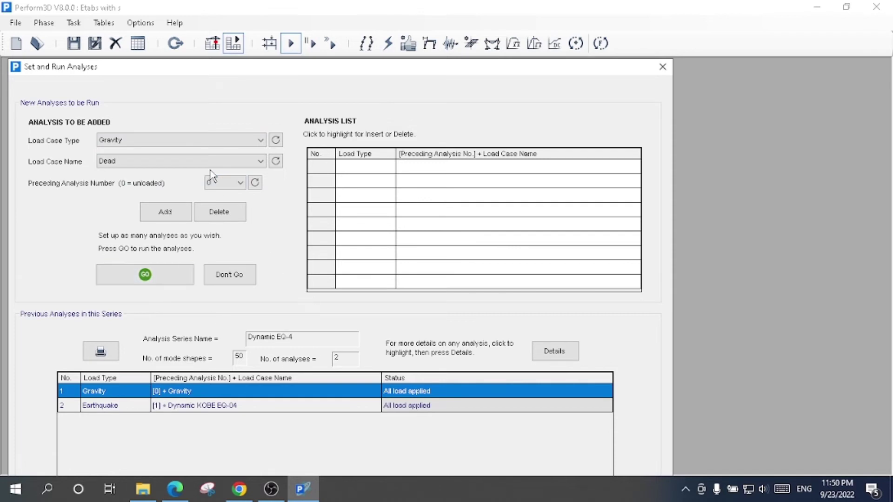
pyautogui.click(256, 142)
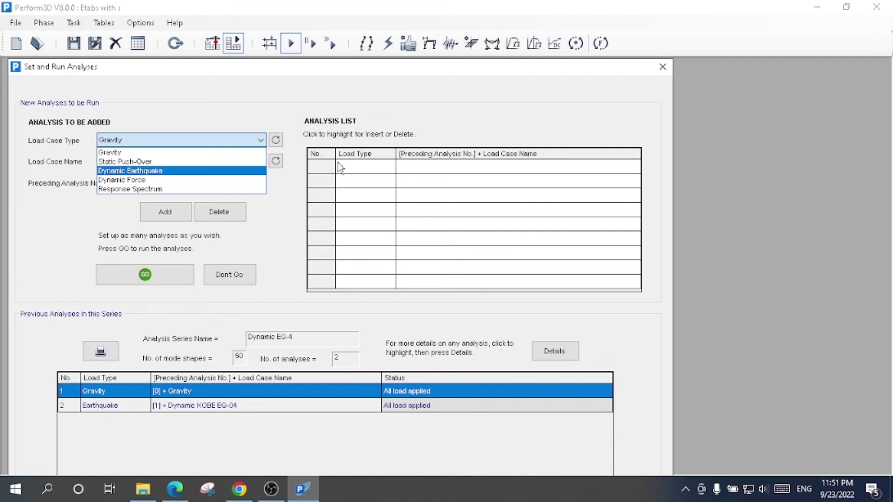
pyautogui.click(335, 80)
# Open the Modal Analysis Results and choose the Dynamic EQ-1 series
pyautogui.click(309, 47)
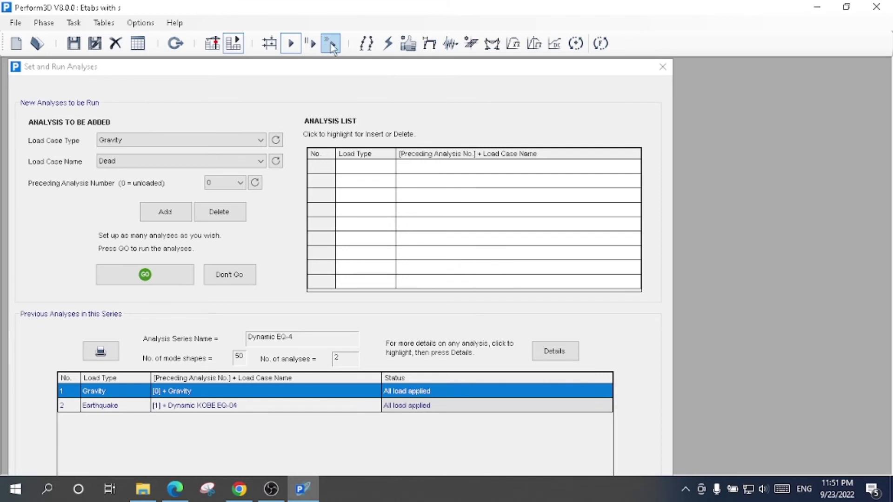
pyautogui.click(366, 51)
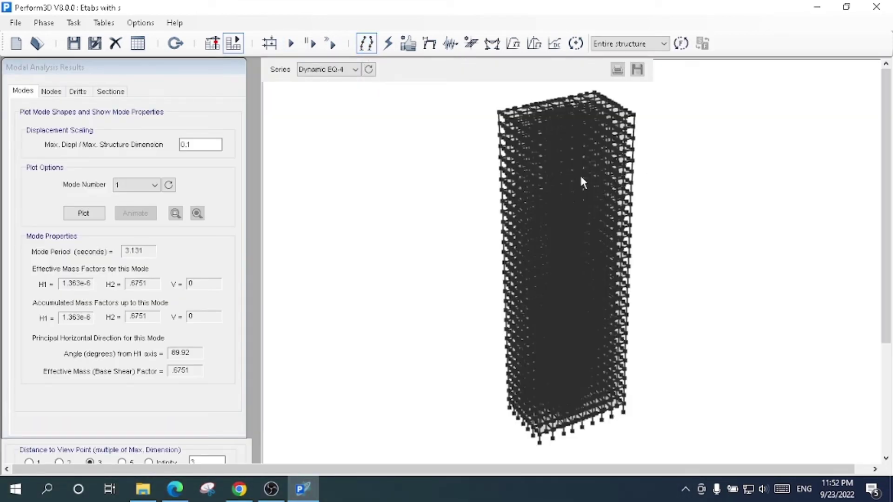
pyautogui.click(354, 69)
pyautogui.click(338, 80)
pyautogui.click(335, 69)
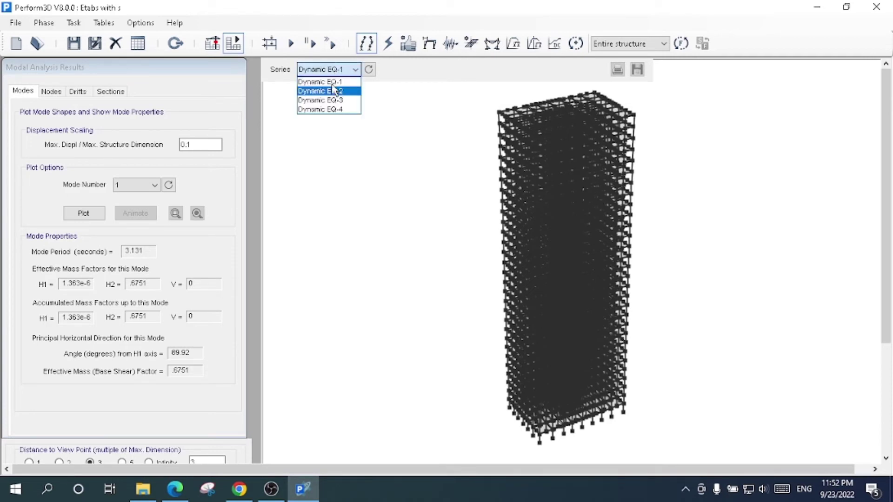
pyautogui.click(168, 92)
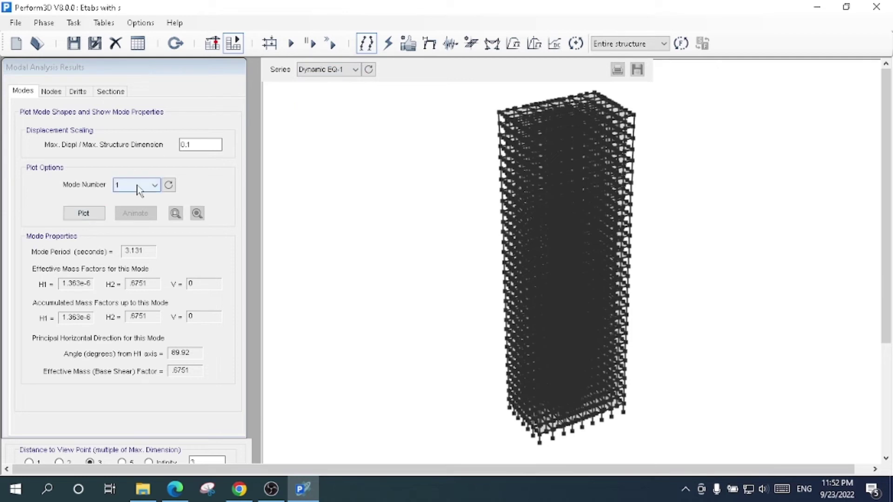
# Plot the tower's mode shapes for modes 1 to 4 one after another and view their mode properties
pyautogui.click(86, 212)
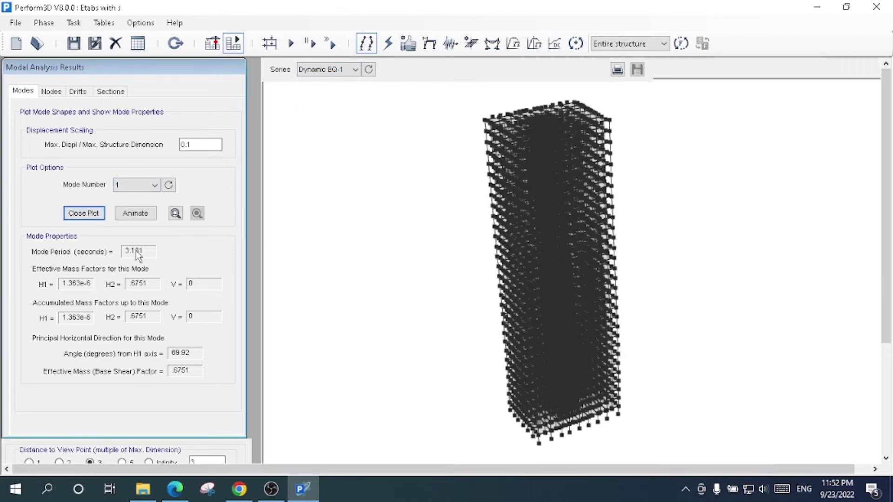
pyautogui.click(144, 186)
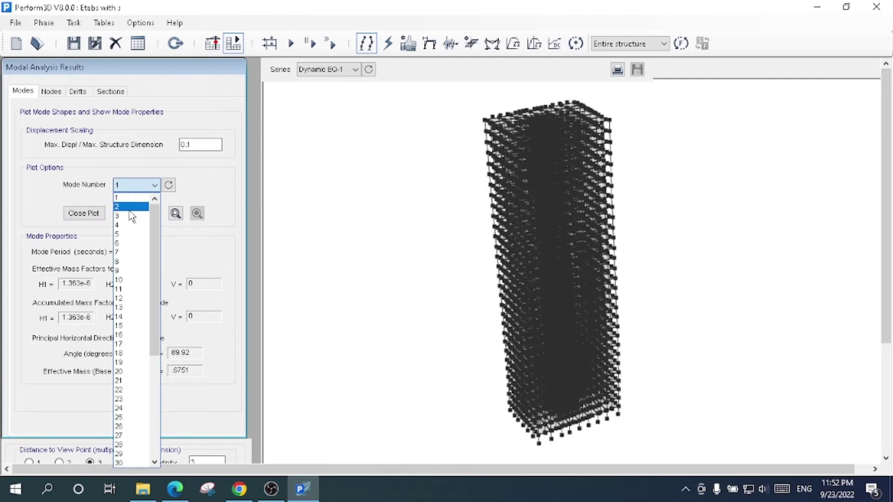
pyautogui.click(130, 208)
pyautogui.click(140, 185)
pyautogui.click(128, 216)
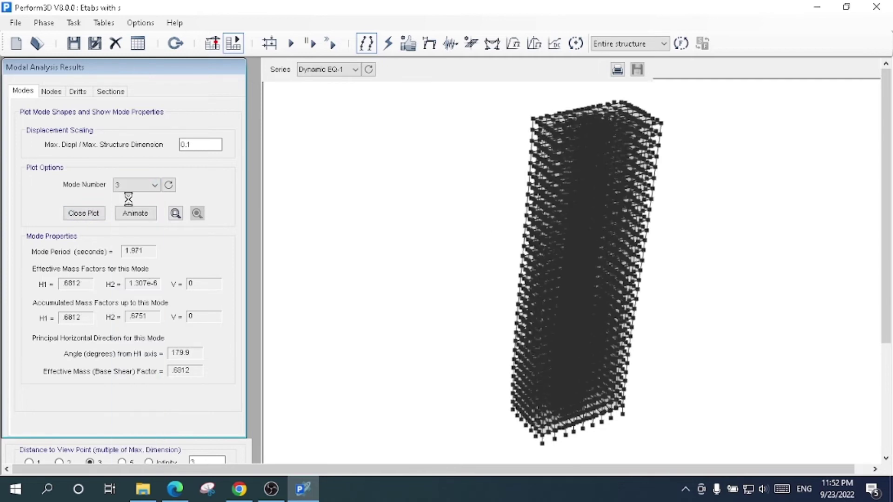
pyautogui.click(137, 184)
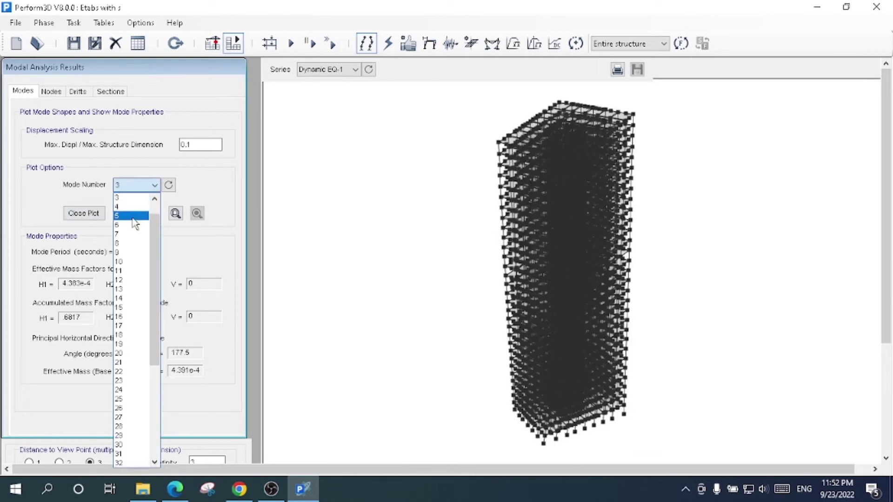
pyautogui.click(128, 207)
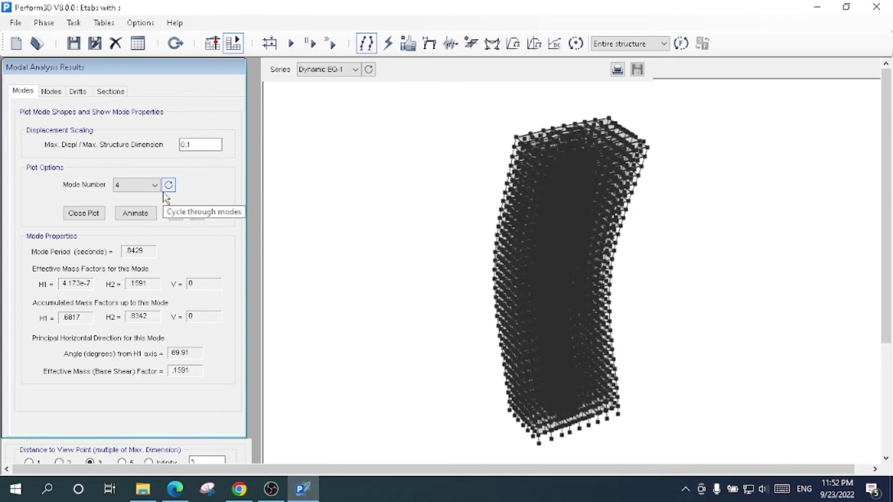
# Plot the tower's mode shapes for modes 8, 12, 21 and 50 in turn and view their mode properties
pyautogui.click(152, 187)
pyautogui.click(140, 196)
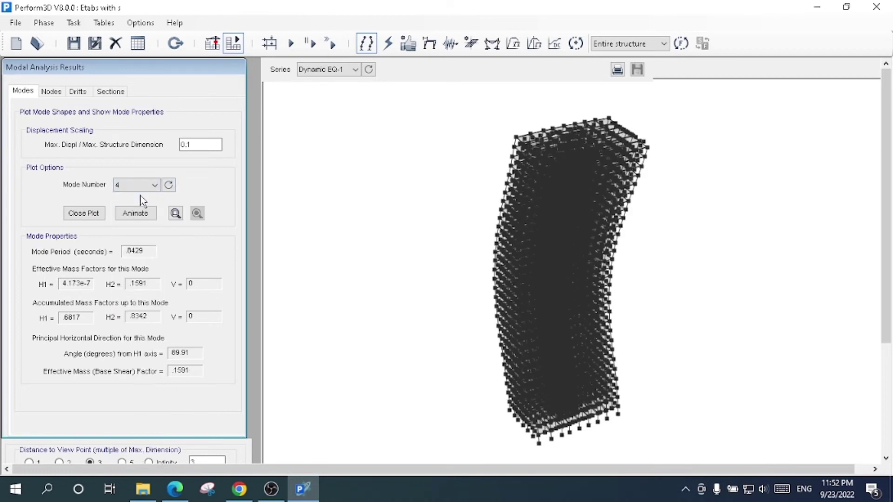
pyautogui.click(146, 186)
pyautogui.click(125, 234)
pyautogui.click(133, 187)
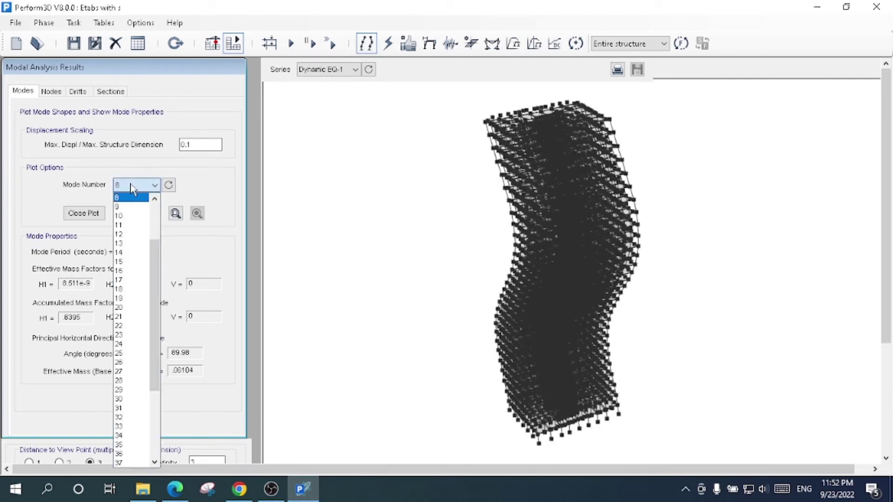
pyautogui.click(127, 234)
pyautogui.click(154, 185)
pyautogui.click(142, 275)
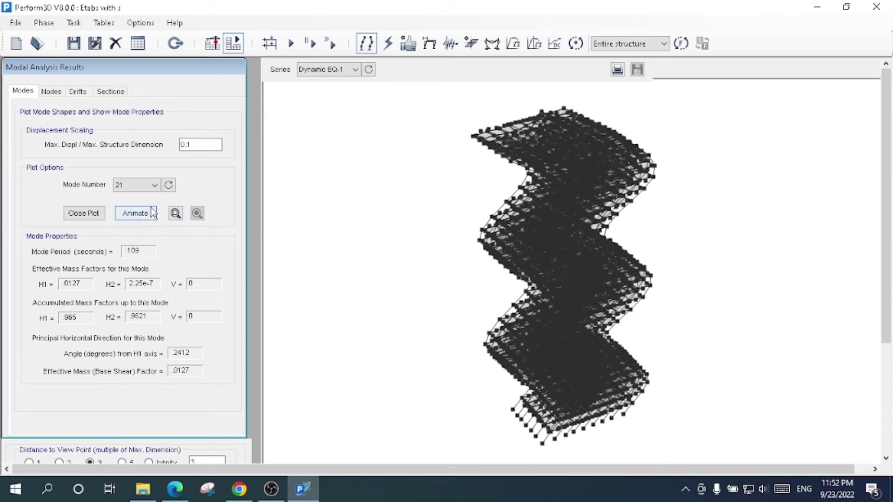
pyautogui.click(150, 186)
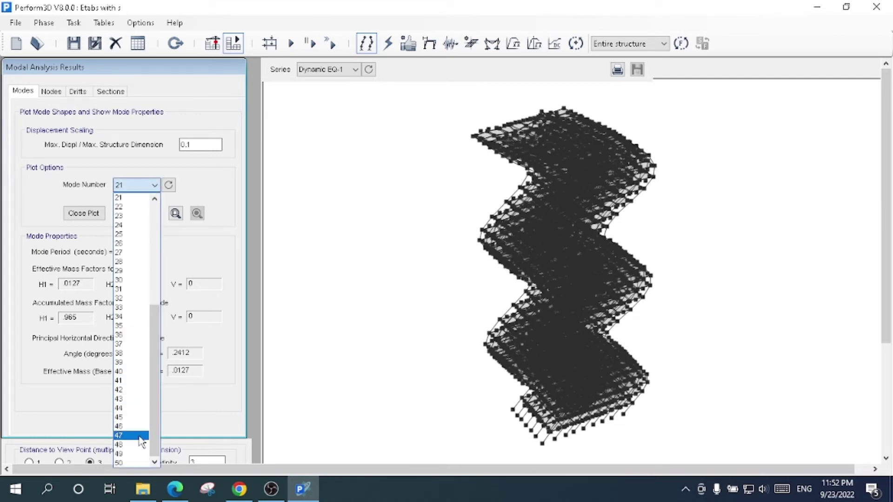
pyautogui.click(132, 462)
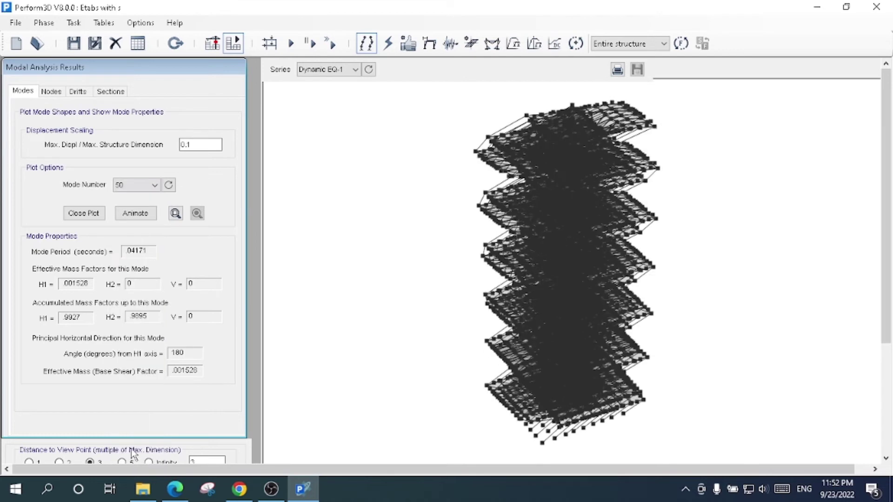
# Go back through the lower mode shapes, plotting modes 12, 18 and 4 one after another
pyautogui.click(135, 186)
pyautogui.click(155, 261)
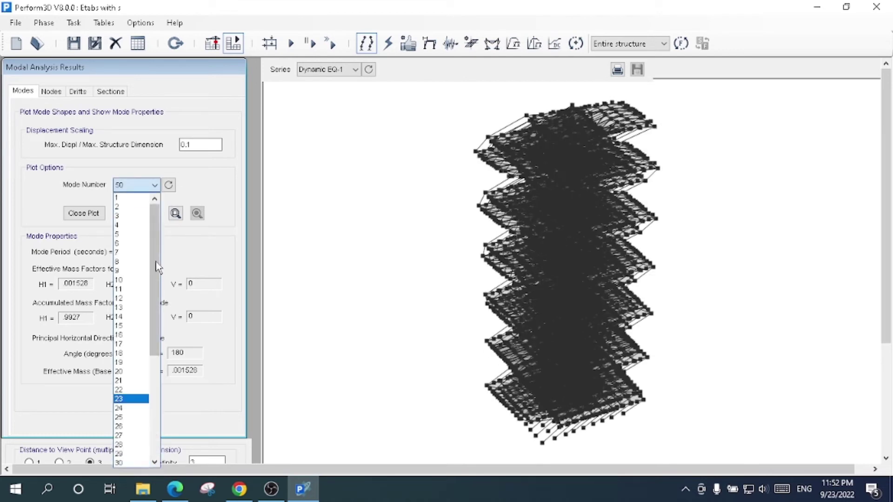
pyautogui.click(132, 297)
pyautogui.click(135, 185)
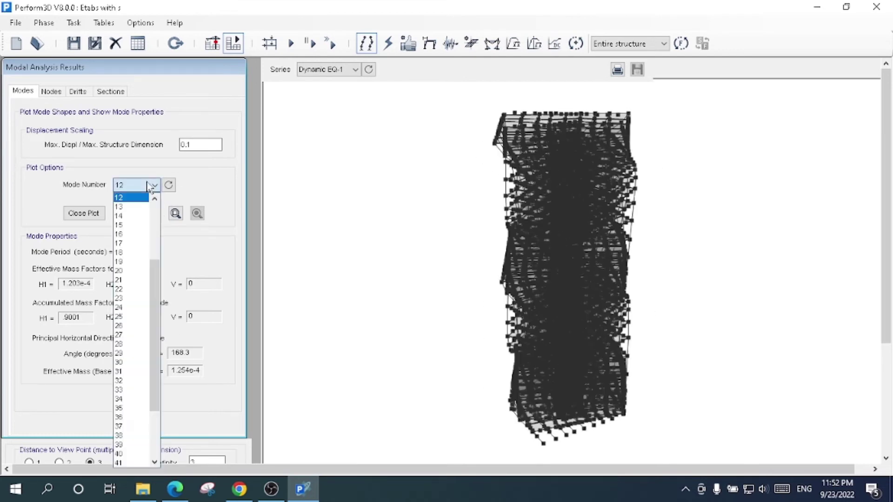
pyautogui.click(136, 252)
pyautogui.click(154, 186)
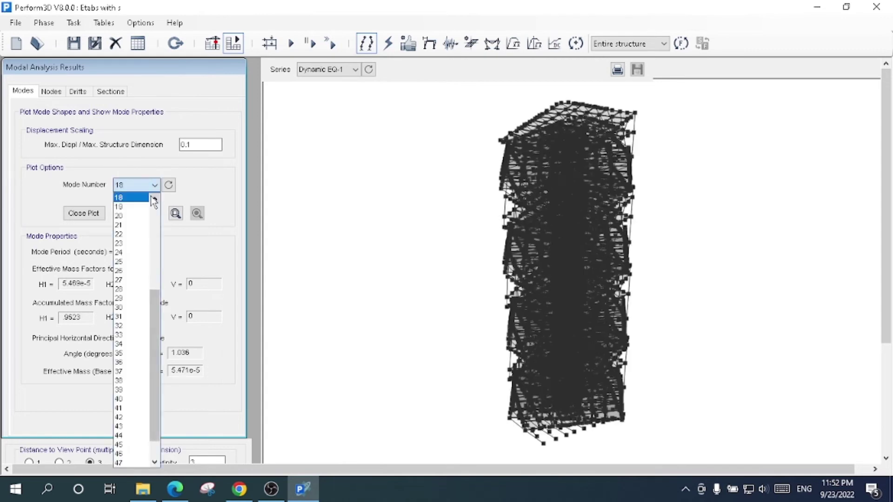
pyautogui.moveTo(153, 326); pyautogui.dragTo(140, 226)
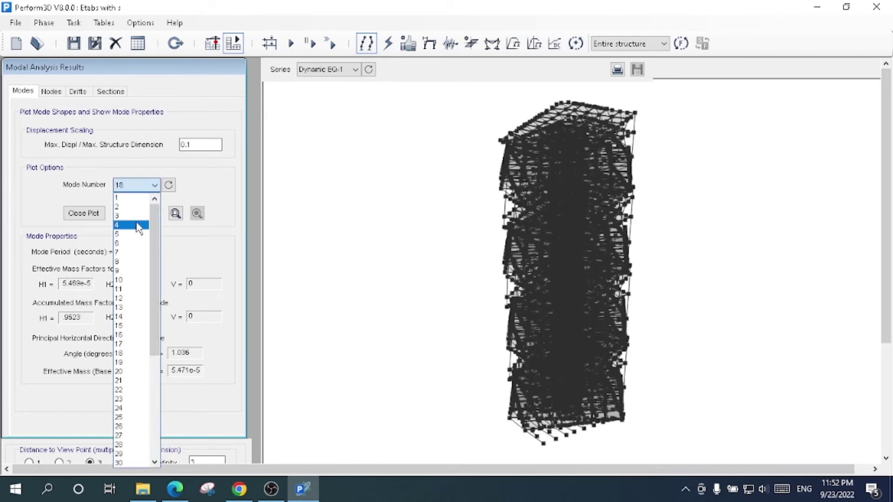
pyautogui.click(140, 225)
# Plot the mode 8 shape, animate it to watch the tower's movement, and stop the animation
pyautogui.click(151, 186)
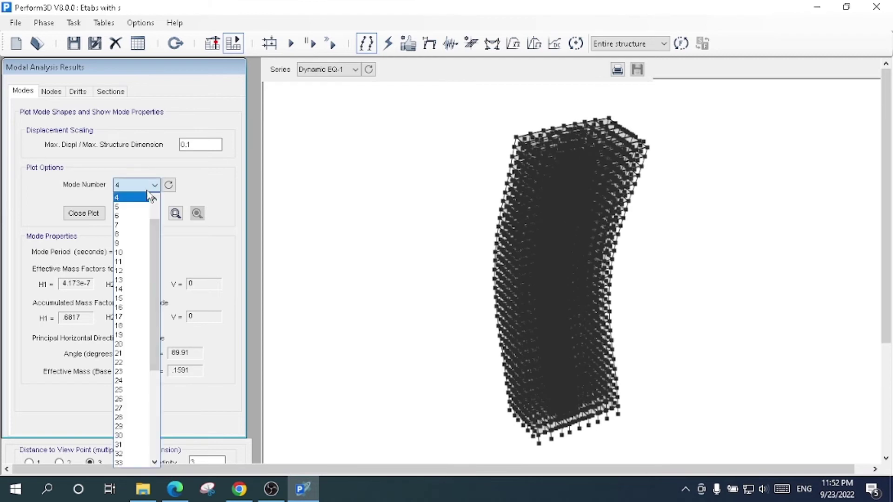
pyautogui.click(133, 235)
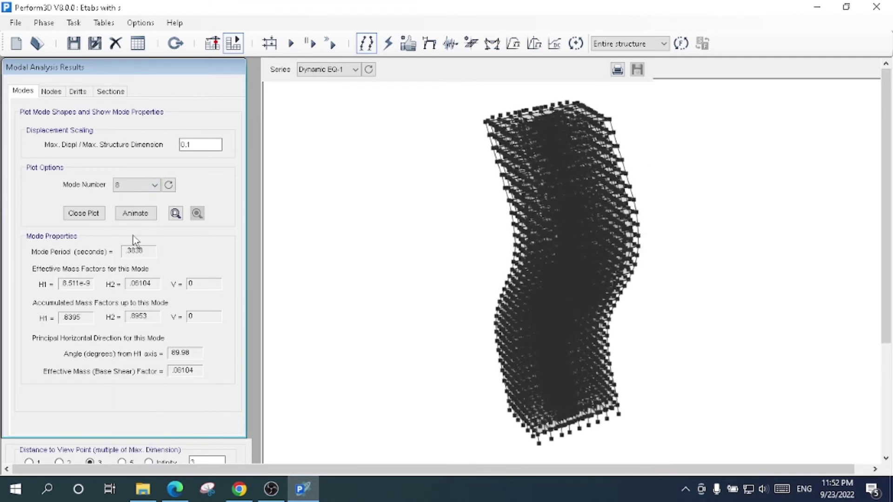
pyautogui.click(136, 215)
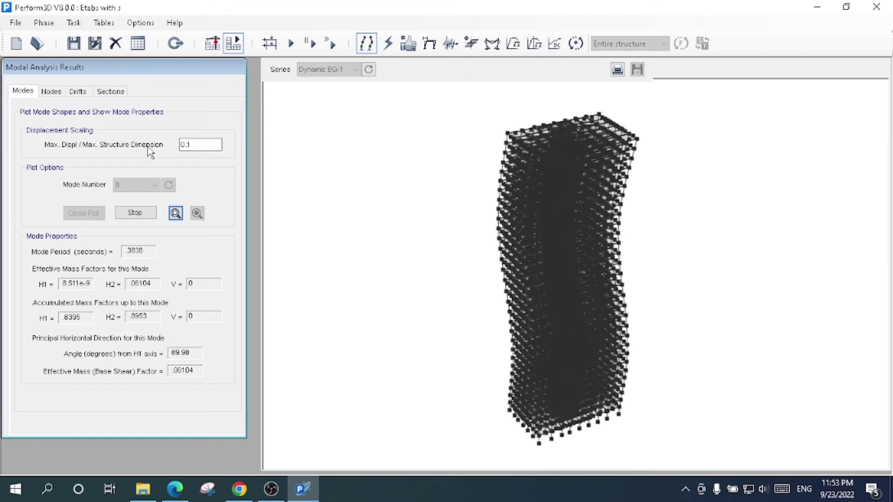
pyautogui.click(135, 213)
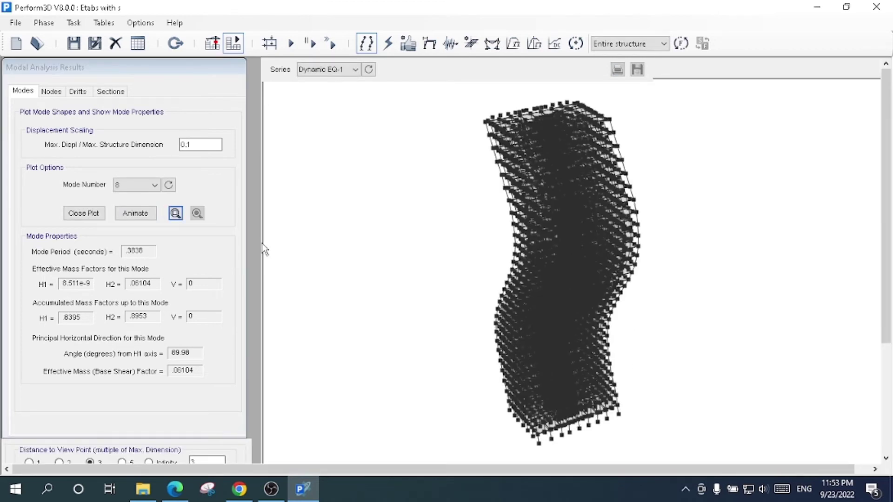
# View the node displacement results and check the available length units, keeping mm
pyautogui.click(51, 91)
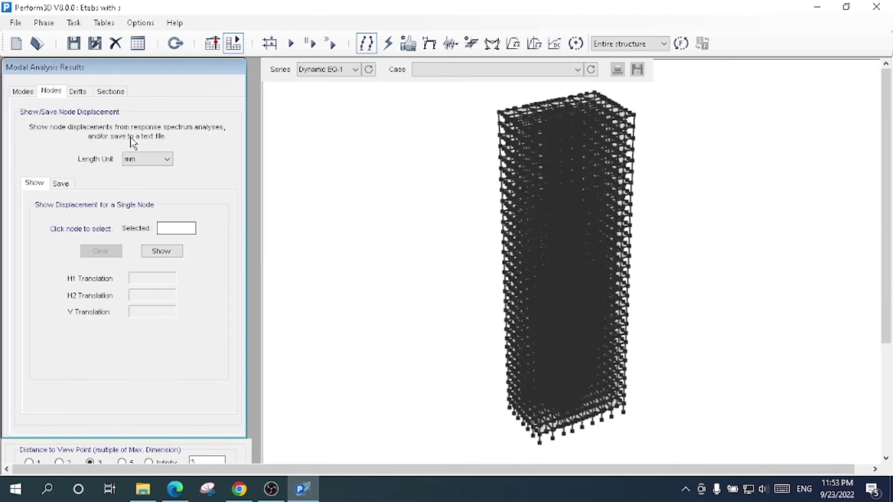
pyautogui.click(153, 161)
pyautogui.click(153, 161)
# Open the modal drift results and select all drifts in the list for saving
pyautogui.click(77, 91)
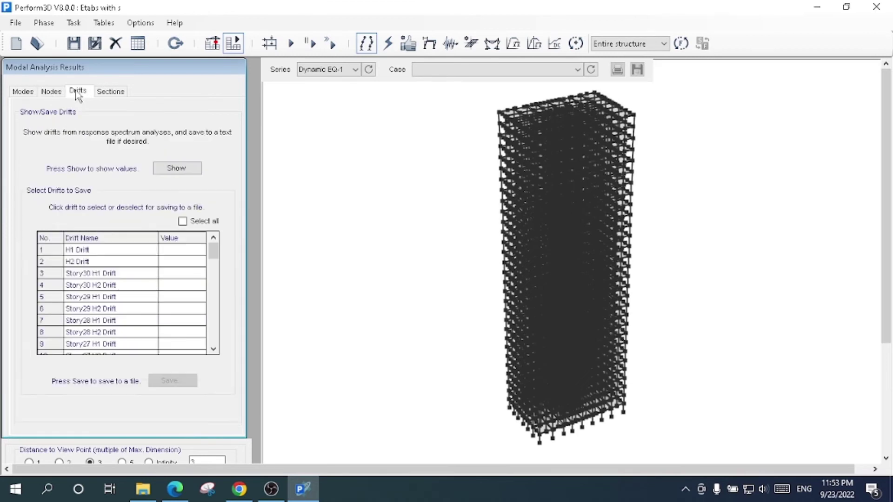
pyautogui.click(100, 253)
pyautogui.click(103, 264)
pyautogui.click(108, 285)
pyautogui.click(115, 297)
pyautogui.click(119, 310)
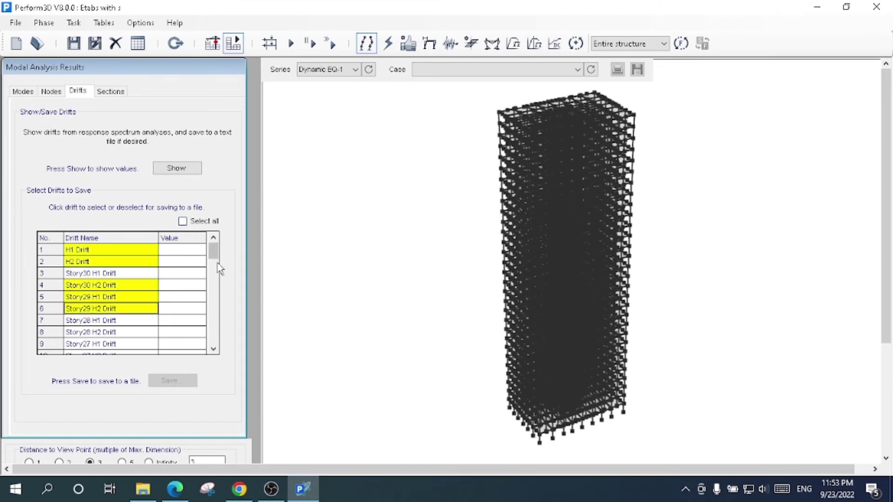
pyautogui.click(183, 222)
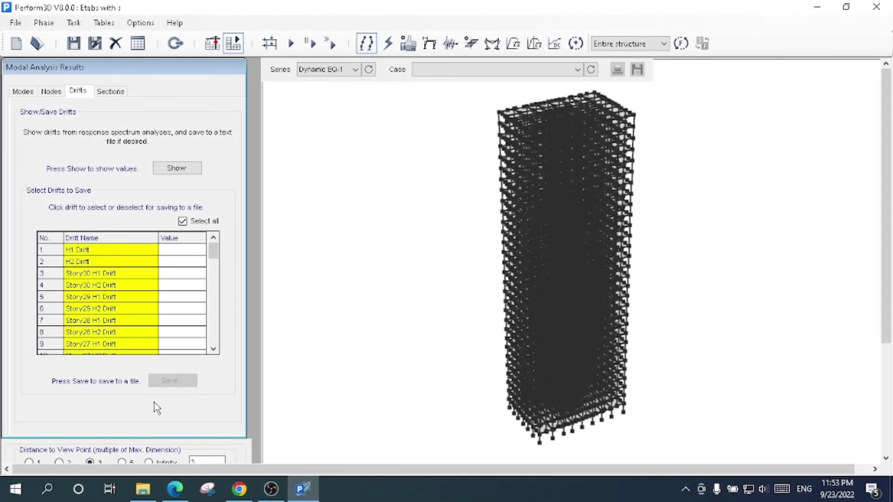
# View the structure section force results, choose the Story19 Bottom section, and check the force and length unit options
pyautogui.click(106, 91)
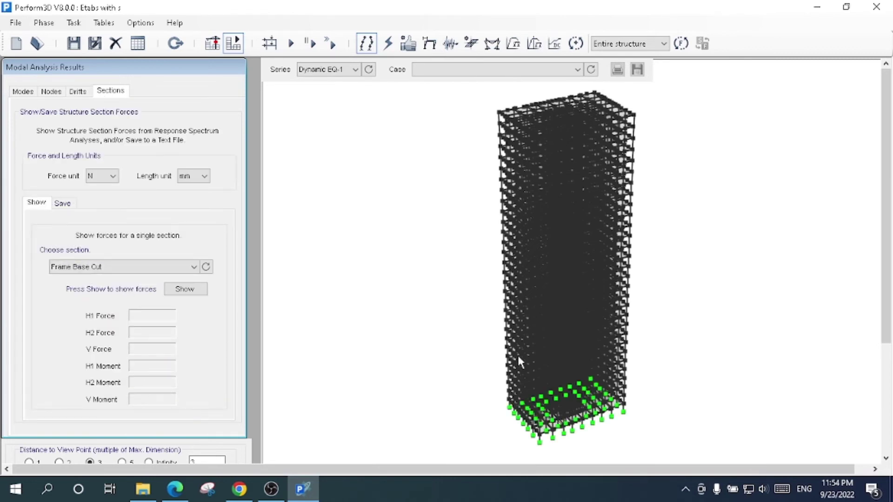
pyautogui.click(132, 270)
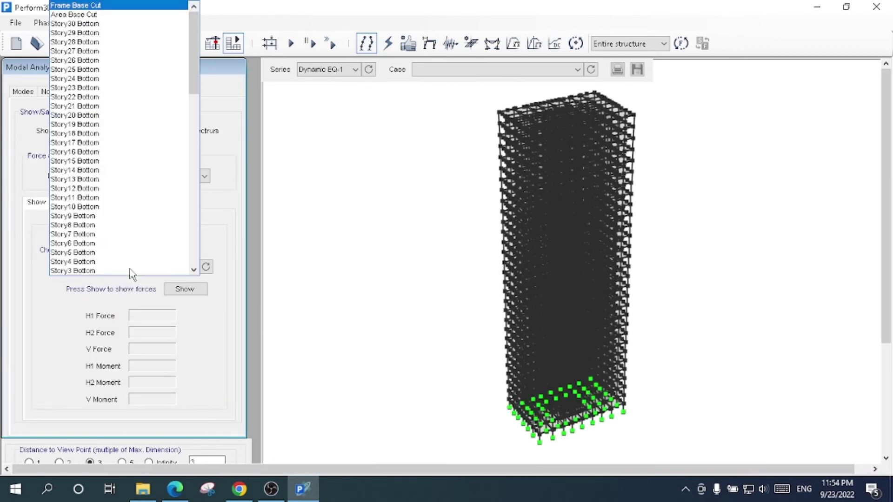
pyautogui.click(123, 133)
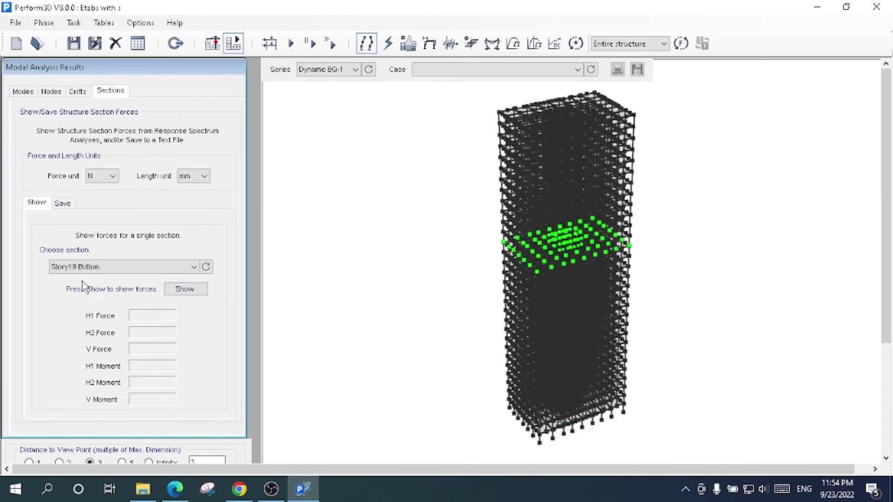
pyautogui.click(109, 176)
pyautogui.click(205, 178)
# Open Energy Balance and plot the structure's energy components for the Dynamic BAM EQ-01 case of series Dynamic EQ-1
pyautogui.click(386, 48)
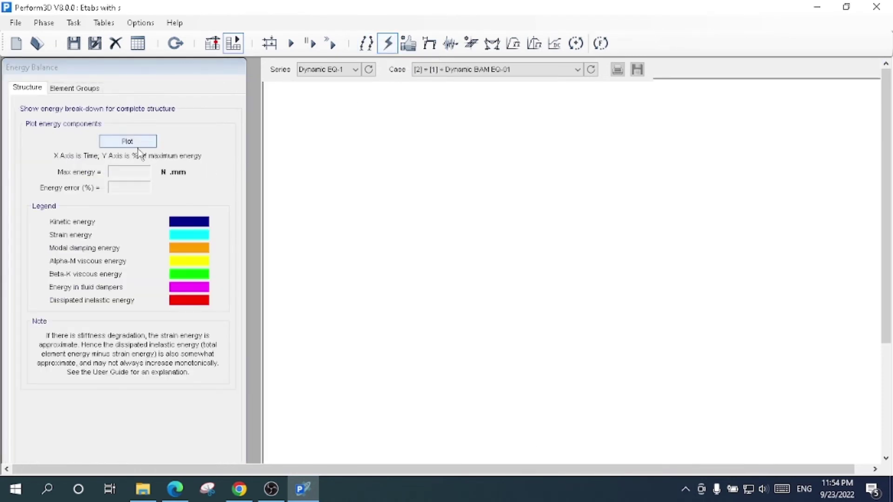
pyautogui.click(128, 141)
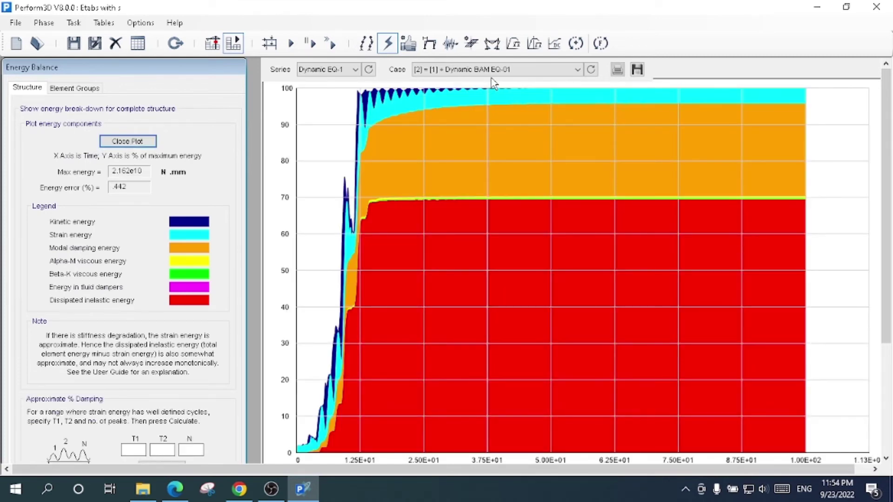
pyautogui.click(453, 70)
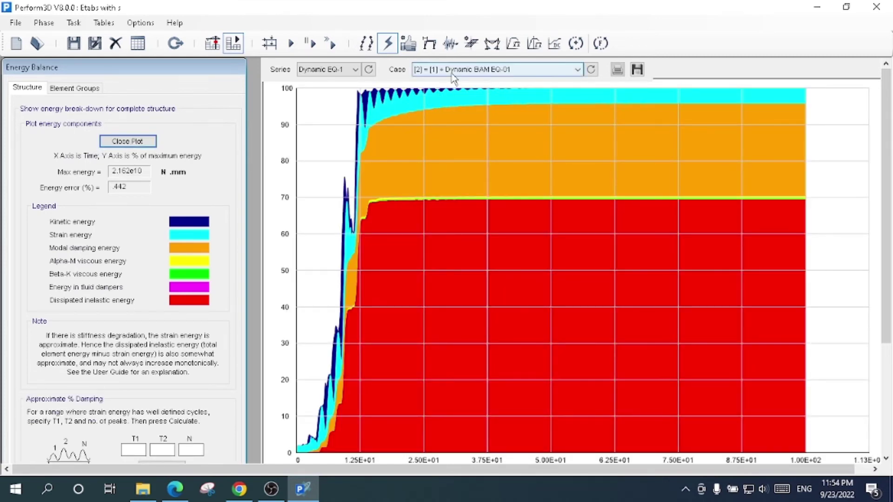
# Switch to series Dynamic EQ-2 and plot the energy components for the Dynamic Imperial Valley EQ-02 case
pyautogui.click(347, 74)
pyautogui.click(346, 73)
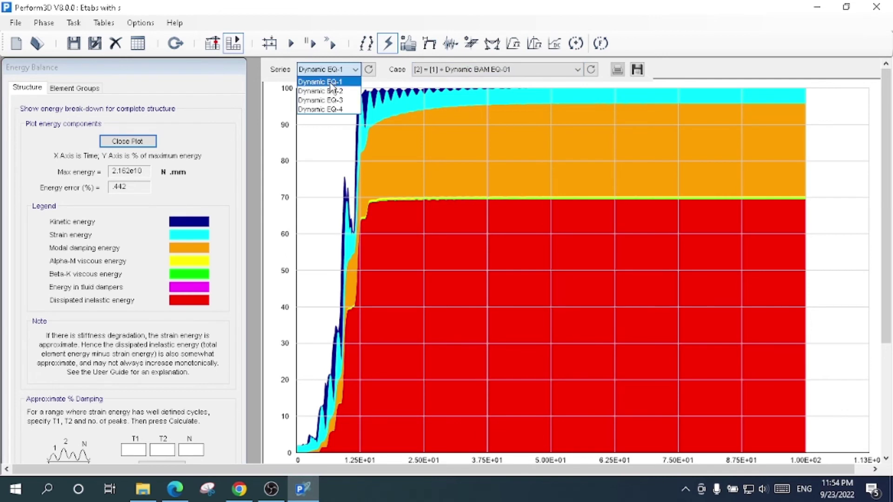
pyautogui.click(329, 90)
pyautogui.click(458, 74)
pyautogui.click(460, 73)
pyautogui.click(129, 142)
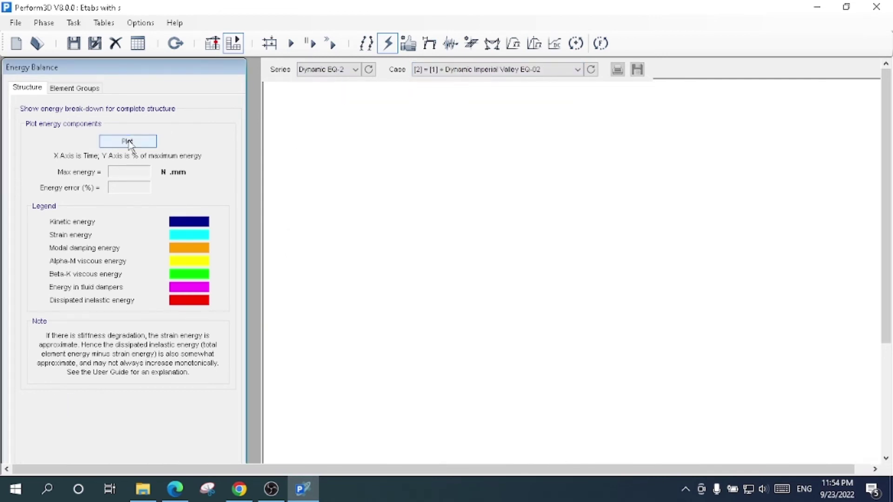
pyautogui.click(128, 142)
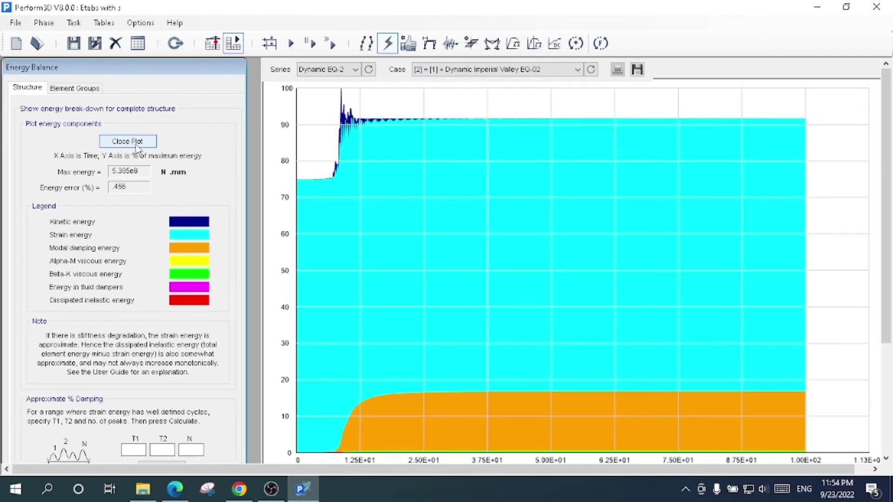
# Switch to series Dynamic EQ-3 and plot the energy components for the Dynamic Kern EQ-03 case
pyautogui.click(326, 69)
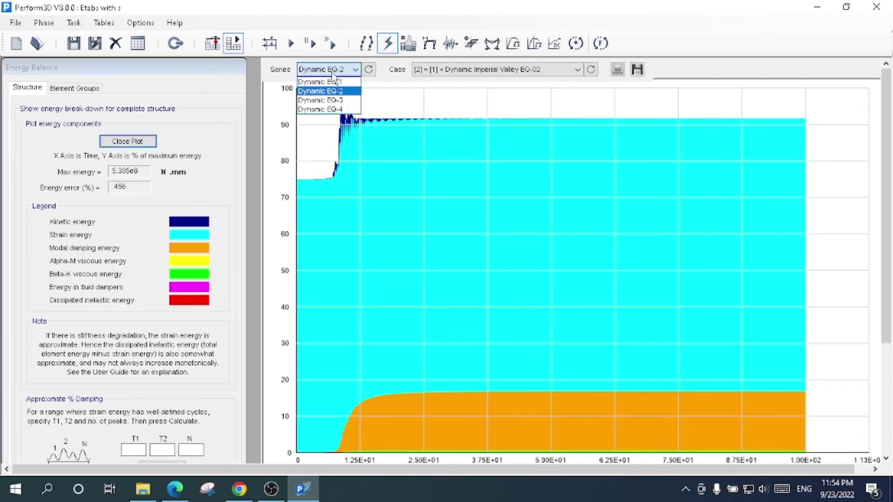
pyautogui.click(316, 97)
pyautogui.click(459, 70)
pyautogui.click(423, 84)
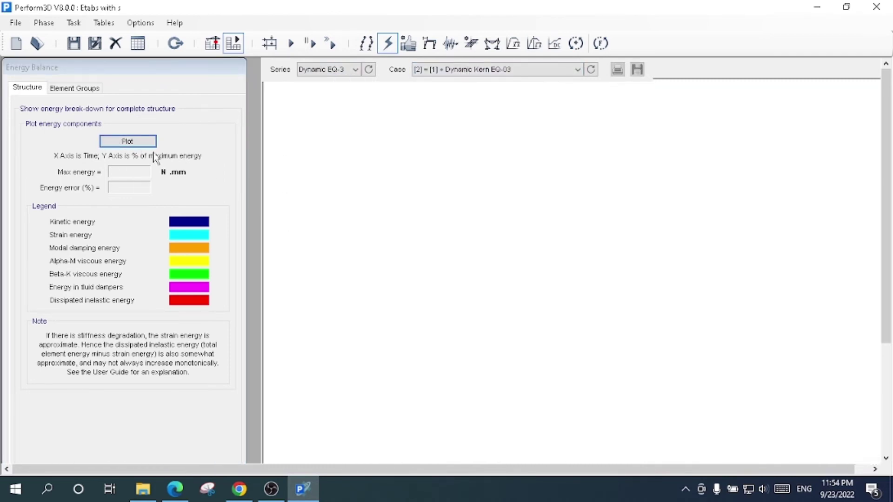
pyautogui.click(138, 143)
pyautogui.click(139, 142)
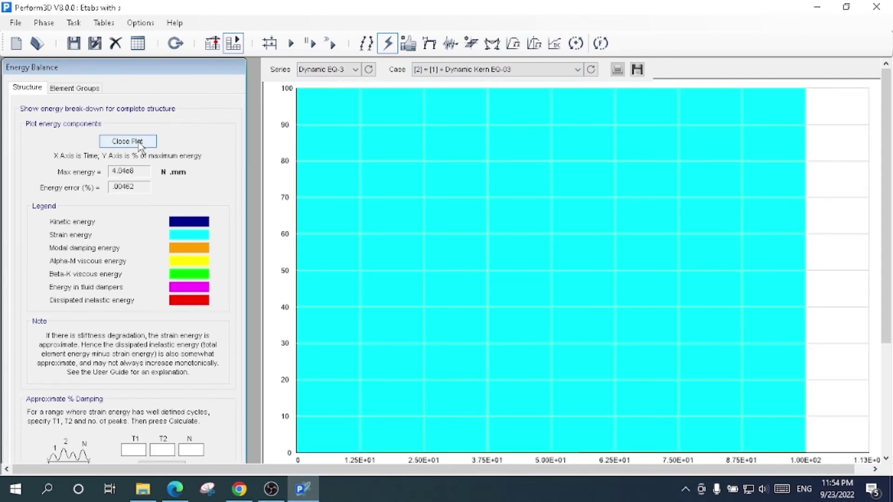
# Switch to series Dynamic EQ-4 and plot the energy components for the Dynamic KOBE EQ-04 case
pyautogui.click(354, 70)
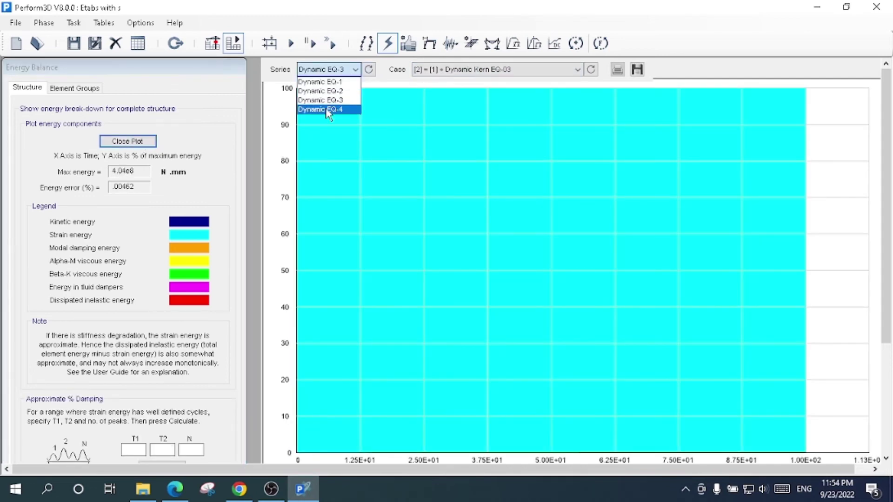
pyautogui.click(333, 110)
pyautogui.click(472, 70)
pyautogui.click(469, 83)
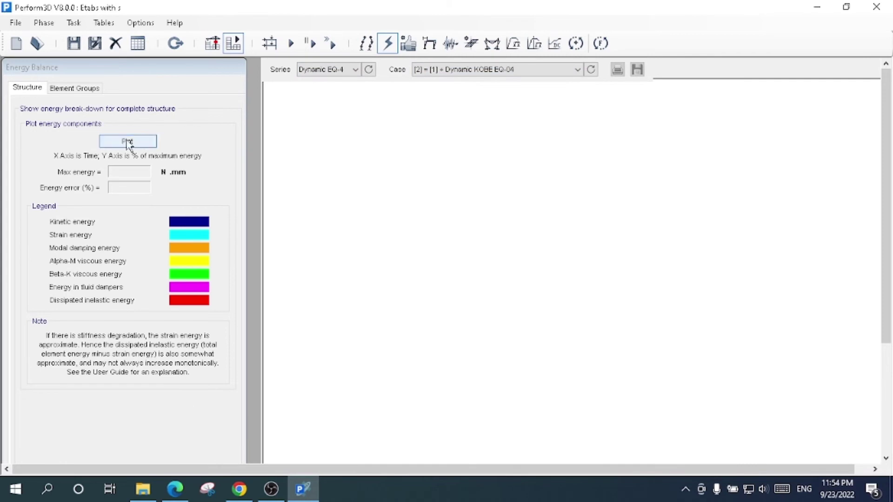
pyautogui.click(126, 140)
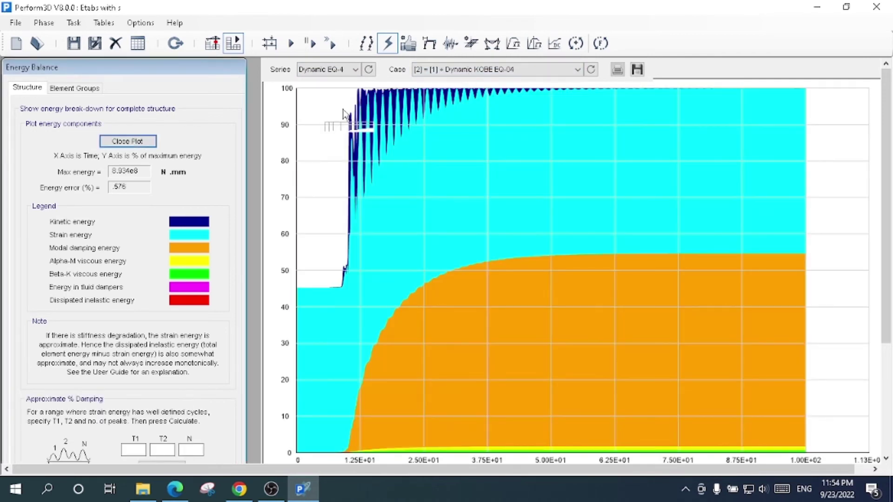
# Return to series Dynamic EQ-1 and plot the energy components for the Dynamic BAM EQ-01 case again
pyautogui.click(353, 70)
pyautogui.click(327, 81)
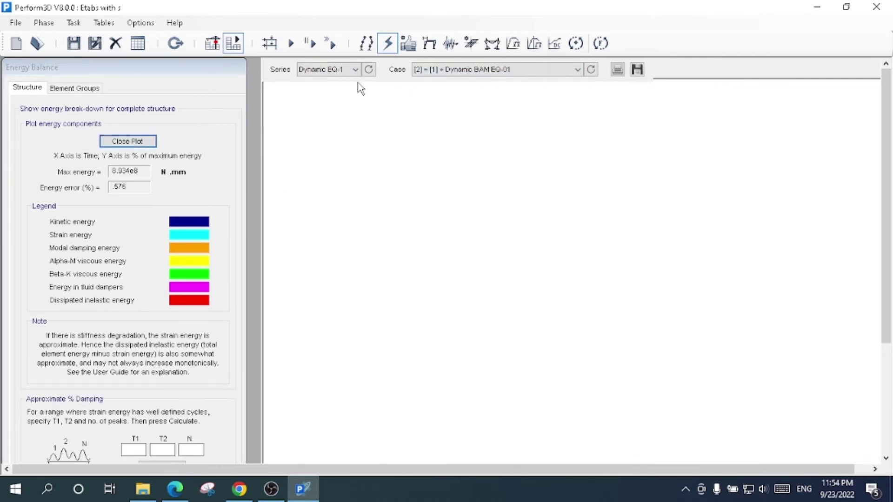
pyautogui.click(472, 70)
pyautogui.click(469, 82)
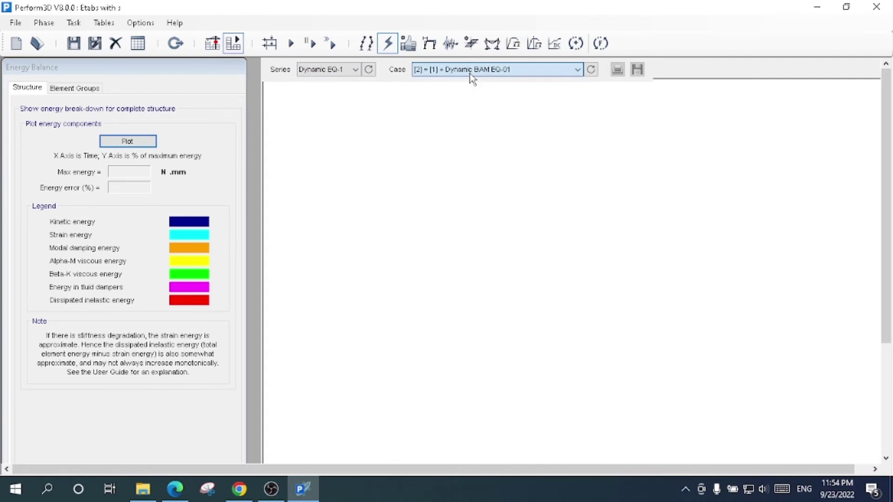
pyautogui.click(145, 141)
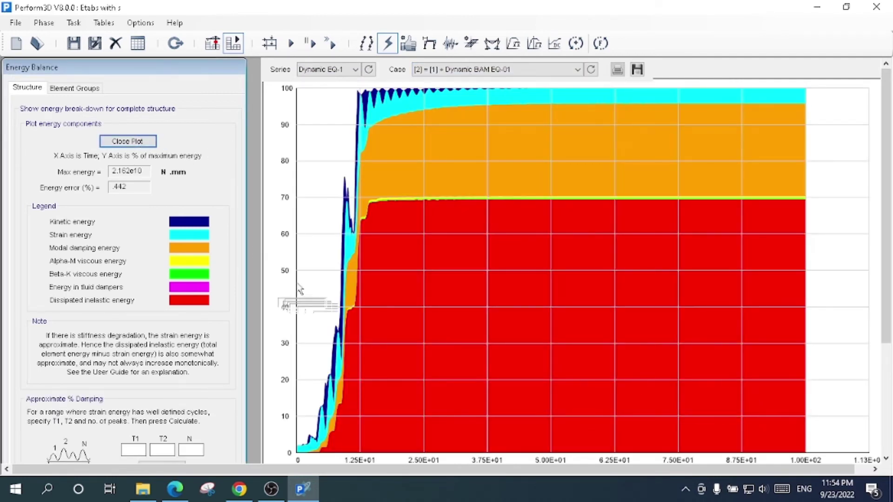
# Examine the element groups and load case available for the dissipated energy plot of series Dynamic EQ-1
pyautogui.click(85, 91)
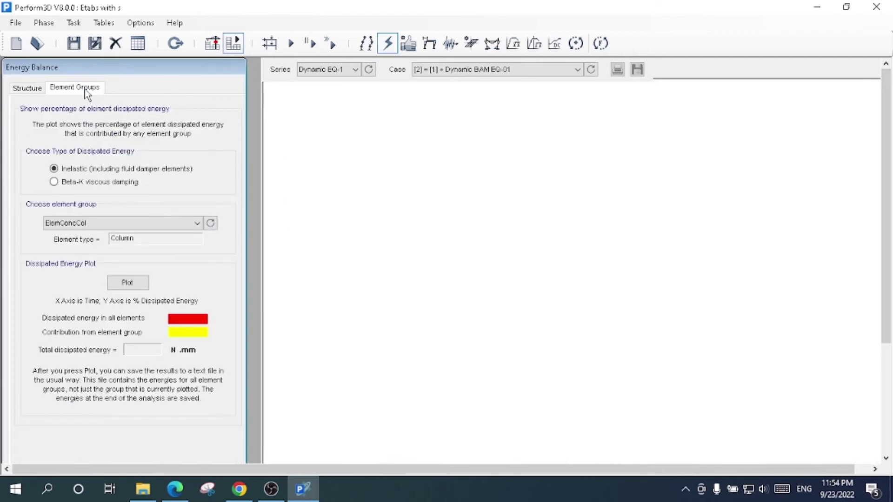
pyautogui.click(139, 224)
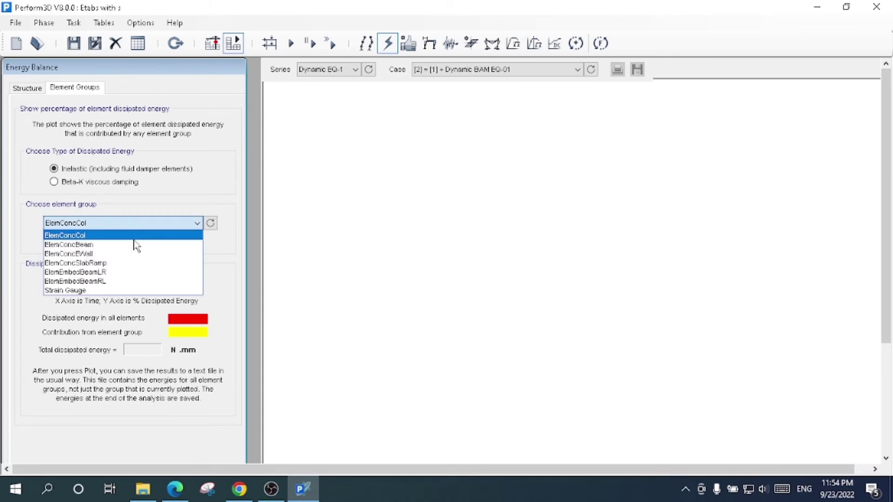
pyautogui.click(229, 159)
pyautogui.click(435, 70)
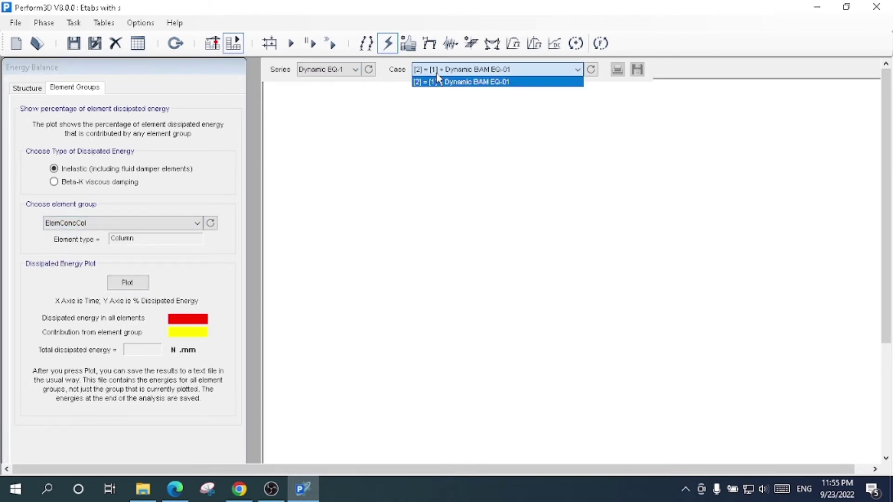
# Open the limit state groups task, review the limit state types, and choose the Drift limit state H1
pyautogui.click(406, 47)
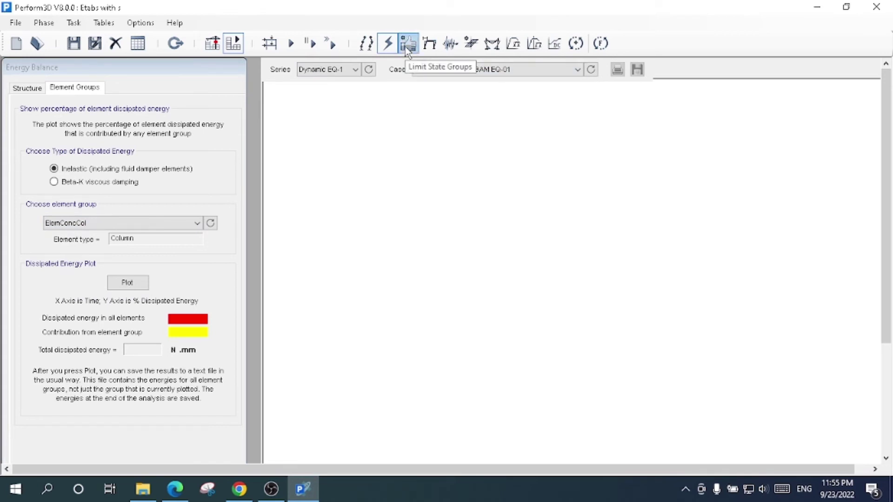
pyautogui.click(408, 48)
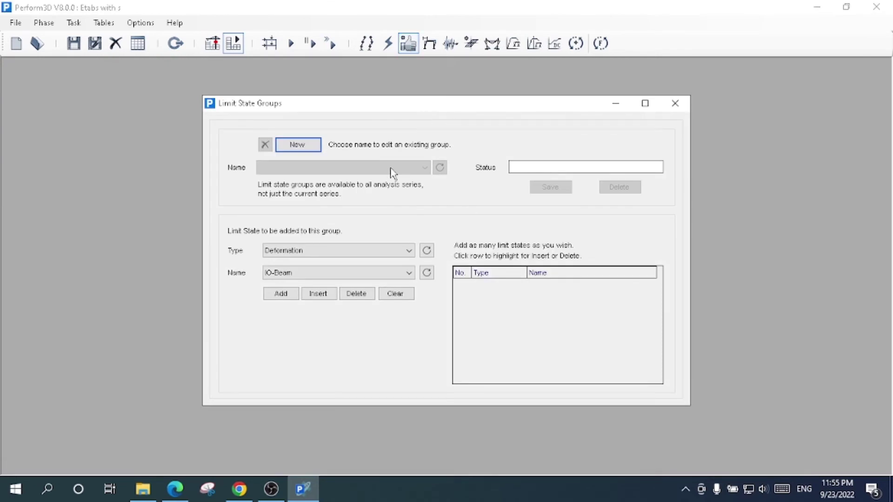
pyautogui.click(307, 254)
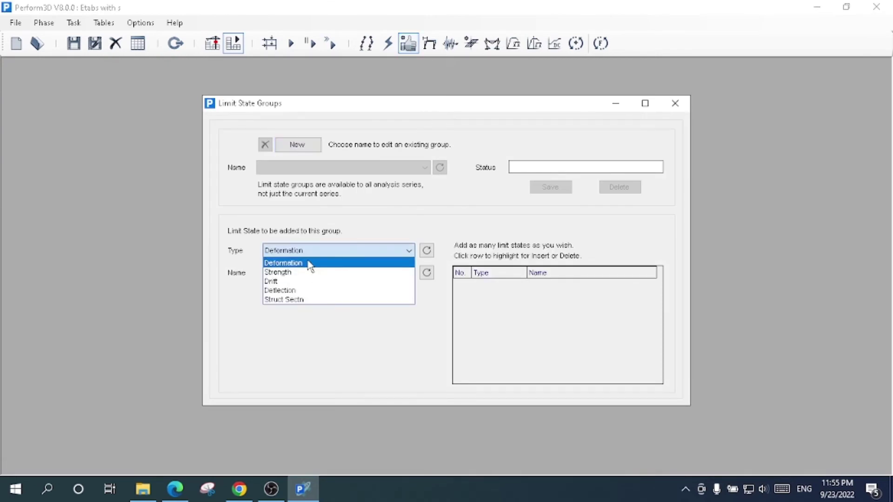
pyautogui.click(299, 281)
pyautogui.click(304, 273)
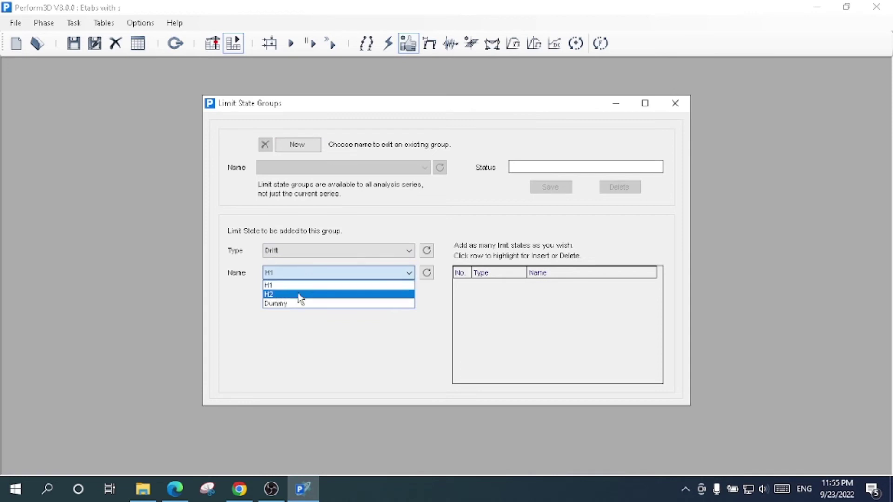
pyautogui.click(303, 284)
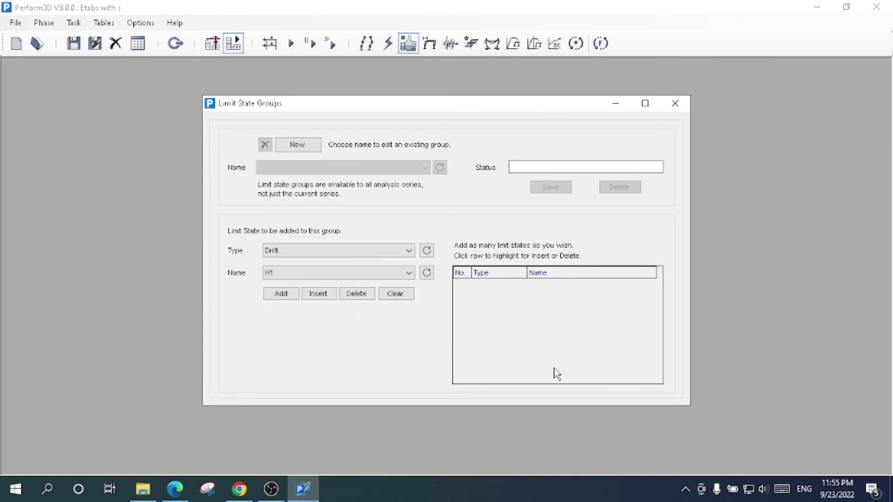
# Open the deflected shapes task and try to plot the deflected shape for the Dynamic BAM EQ-01 case
pyautogui.click(430, 49)
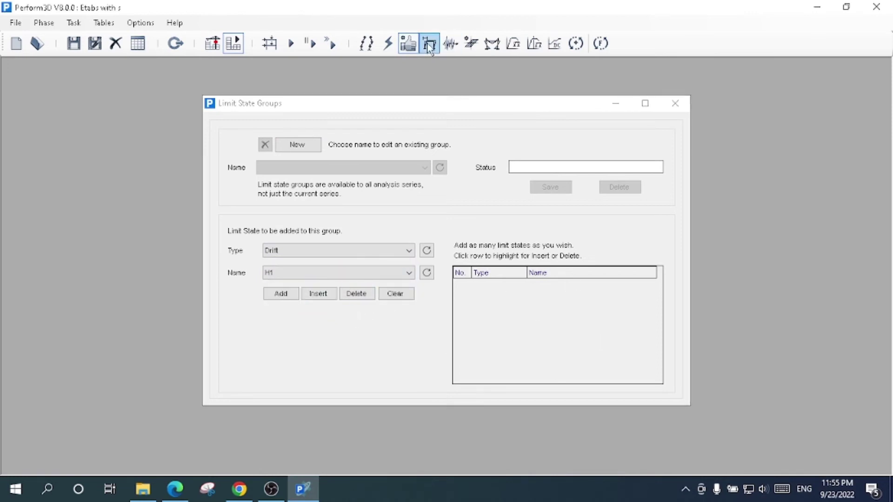
pyautogui.click(429, 48)
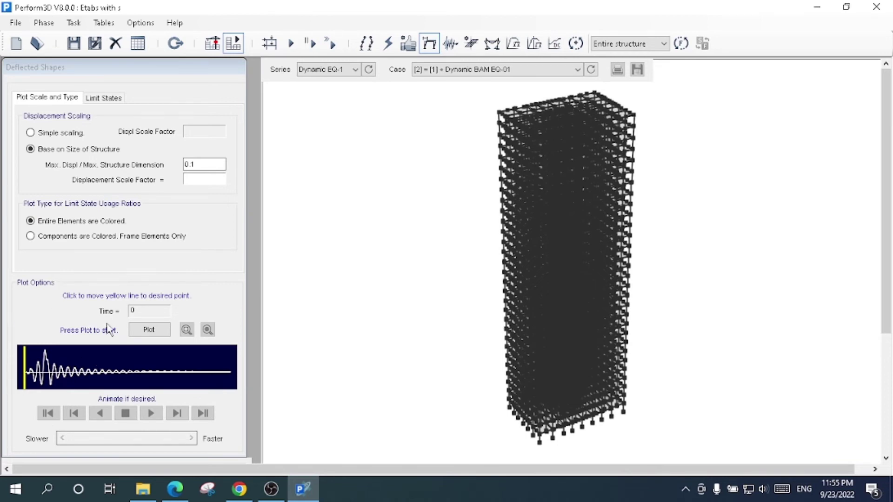
pyautogui.click(150, 331)
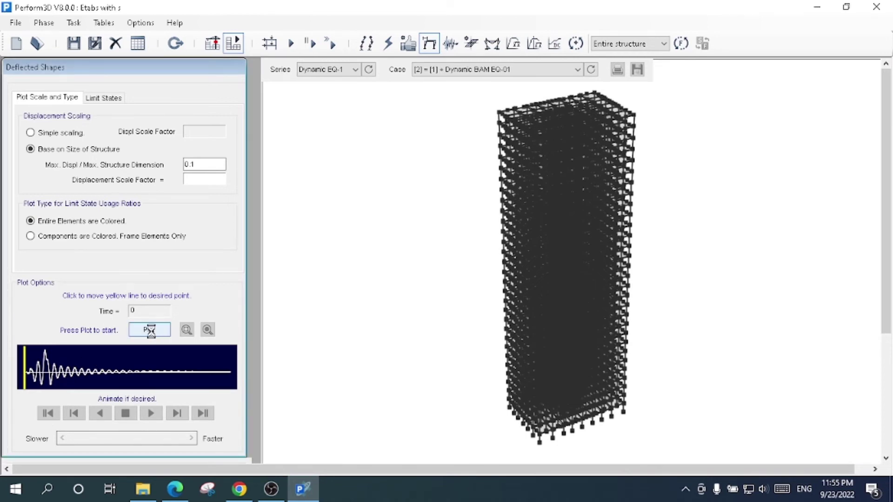
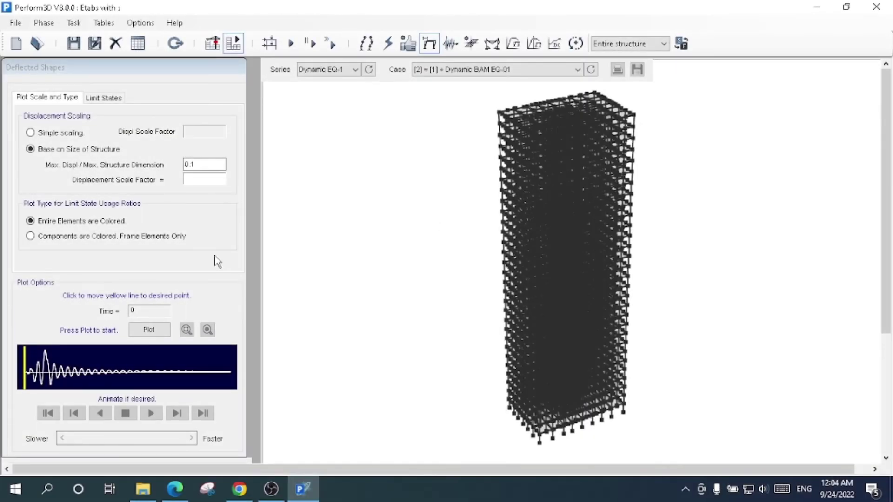
# Switch the deflected shapes to series Dynamic EQ-2 with the Dynamic Imperial Valley EQ-02 case
pyautogui.click(330, 68)
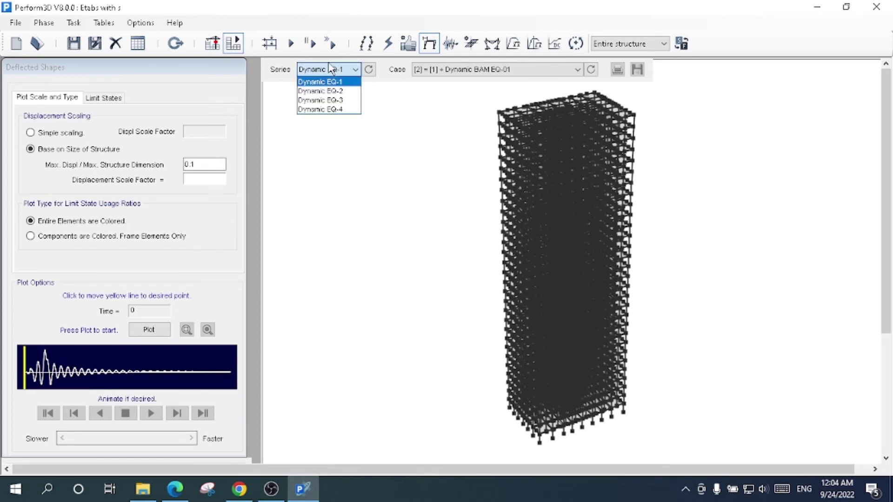
pyautogui.click(339, 96)
pyautogui.click(450, 71)
pyautogui.click(447, 91)
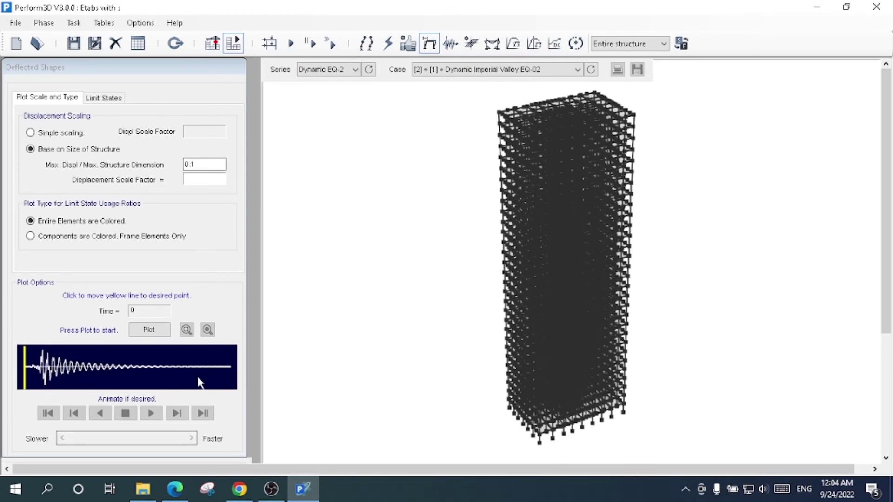
# Go through the deformation and strength limit state options and the usage ratio colour limits for the deflected shapes
pyautogui.click(110, 99)
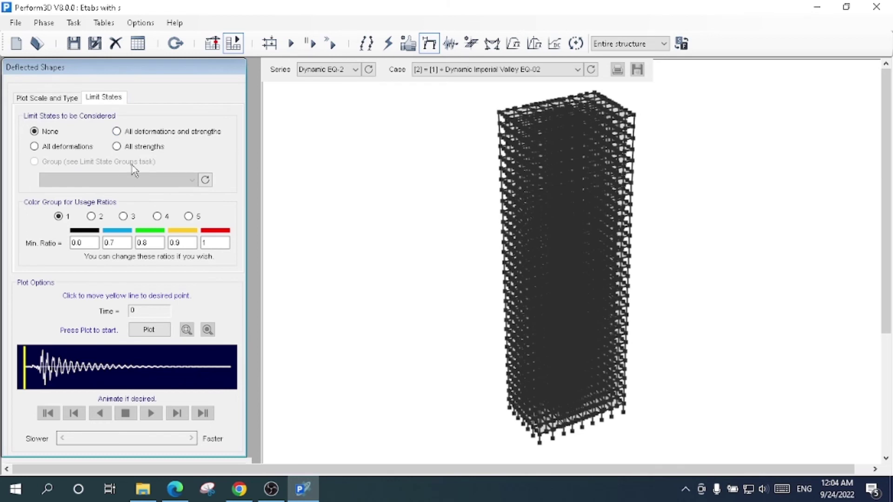
pyautogui.click(143, 133)
pyautogui.click(69, 151)
pyautogui.click(139, 151)
pyautogui.click(51, 147)
pyautogui.doubleClick(209, 242)
# Open the time histories task, look over the node rotation directions, and set the length unit to m
pyautogui.click(452, 45)
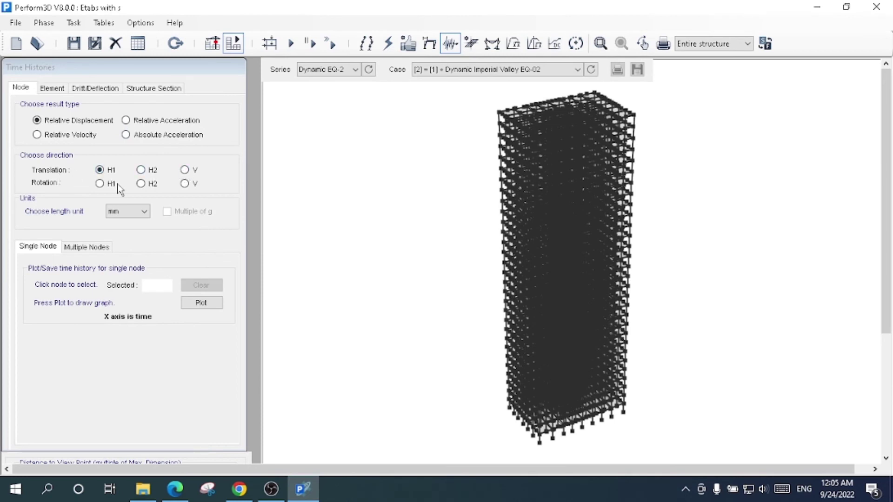
pyautogui.click(100, 184)
pyautogui.click(142, 184)
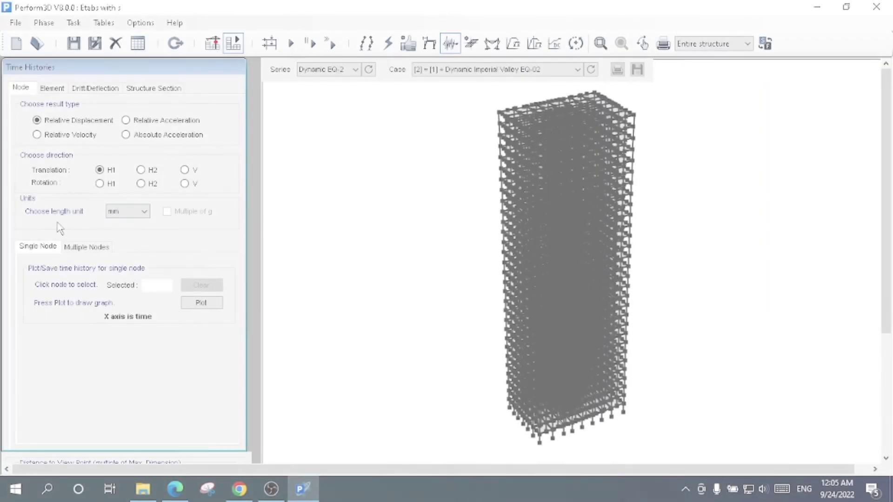
pyautogui.click(127, 213)
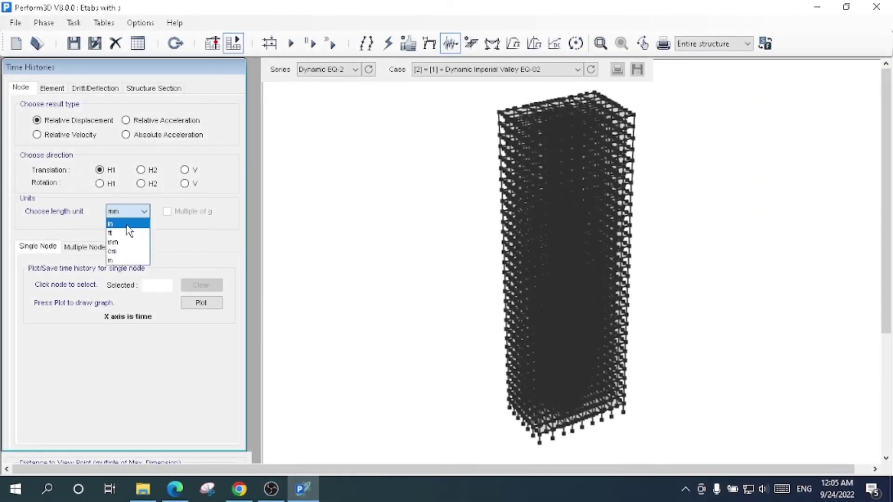
pyautogui.click(123, 260)
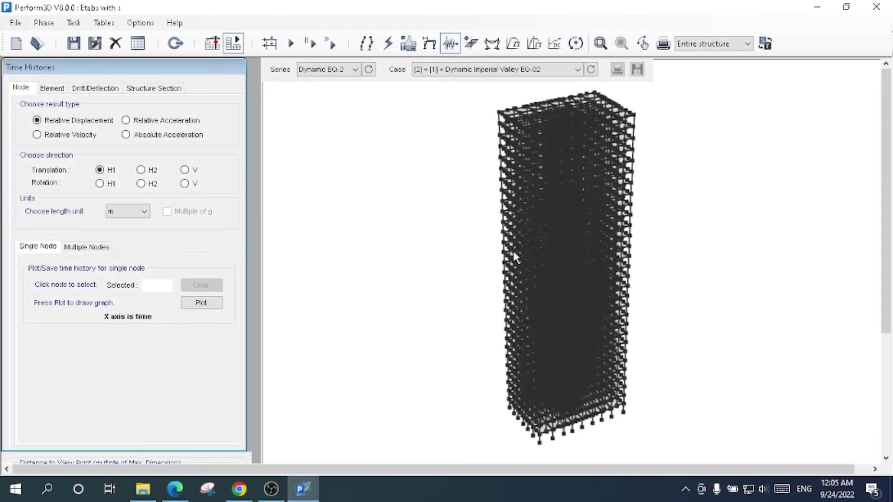
# Select a node in the upper half of the tower and plot its H1 relative displacement time history
pyautogui.click(555, 227)
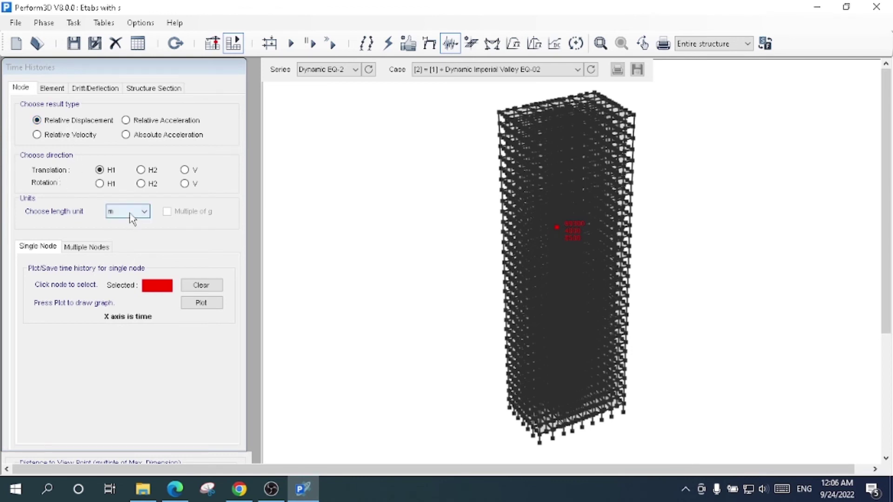
pyautogui.click(205, 303)
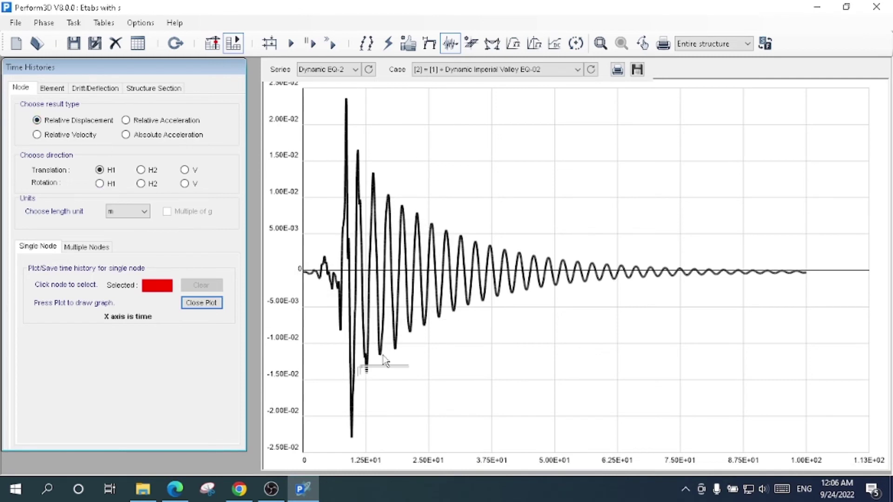
pyautogui.click(490, 253)
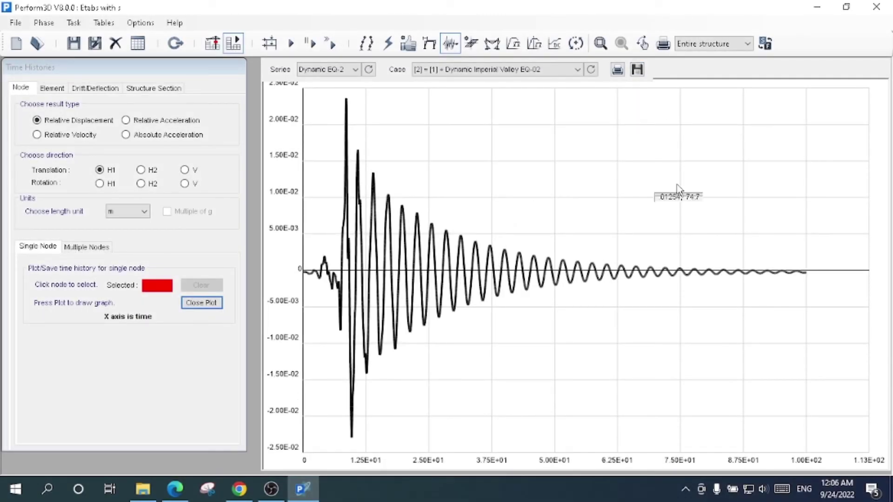
# Preview the displacement plot for printing and inspect the user-defined folder option for saving its results, without saving
pyautogui.click(618, 71)
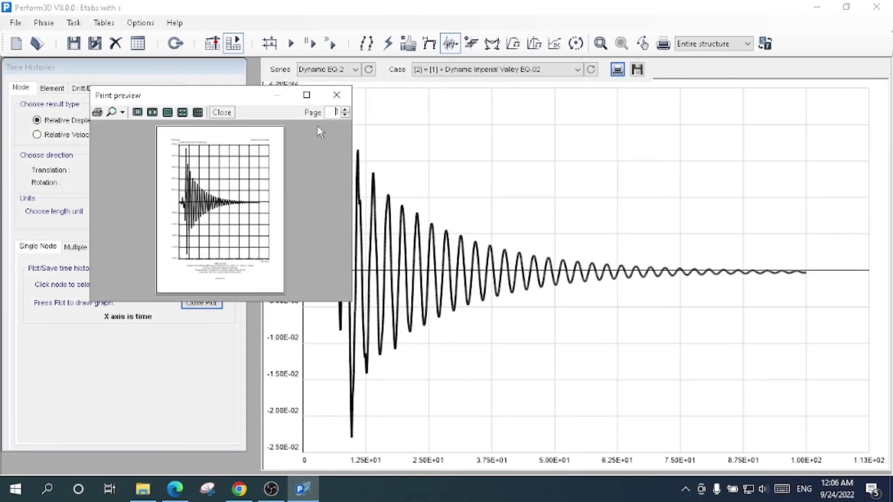
pyautogui.click(336, 97)
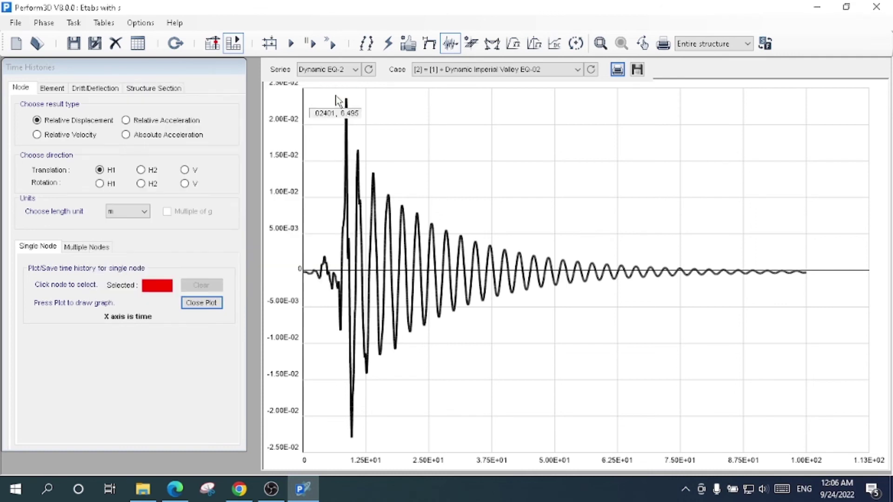
pyautogui.click(637, 69)
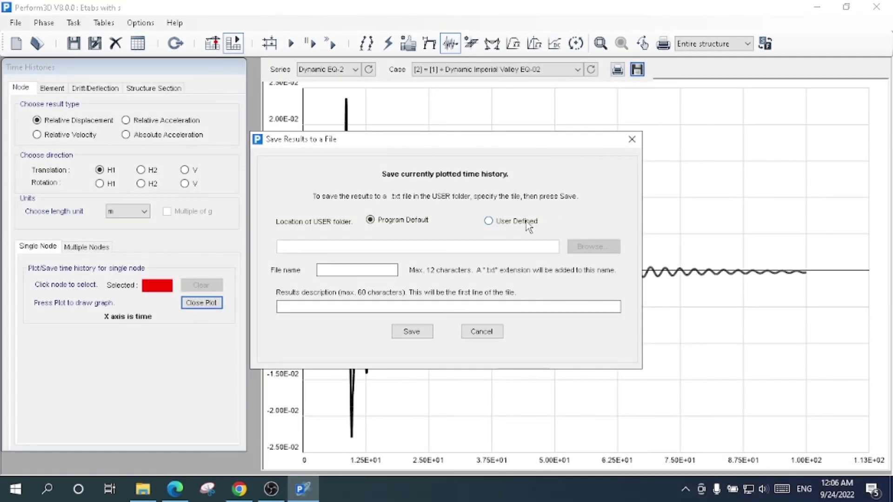
pyautogui.click(529, 226)
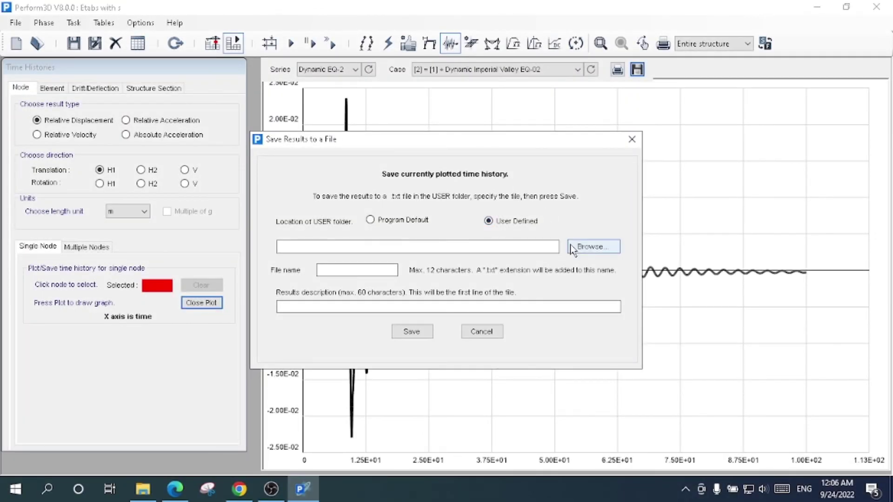
pyautogui.click(483, 331)
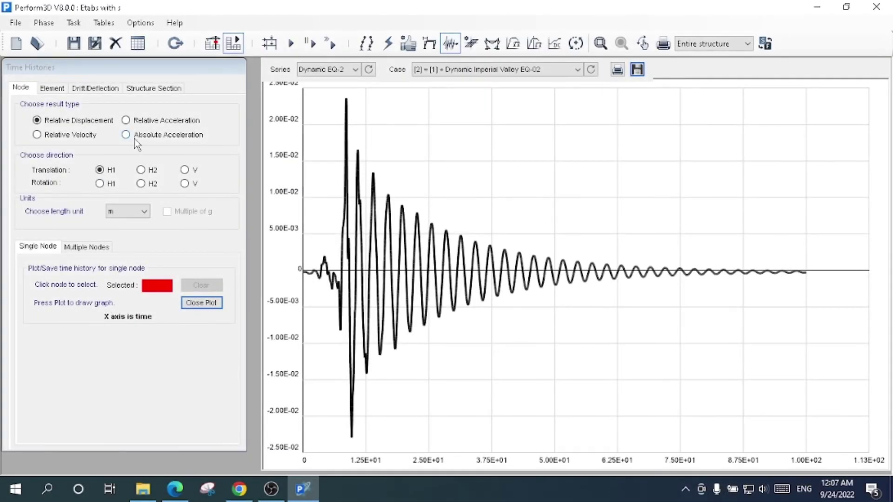
# Look at the absolute acceleration settings and switch to series Dynamic EQ-1 with the Dynamic BAM EQ-01 case
pyautogui.click(137, 136)
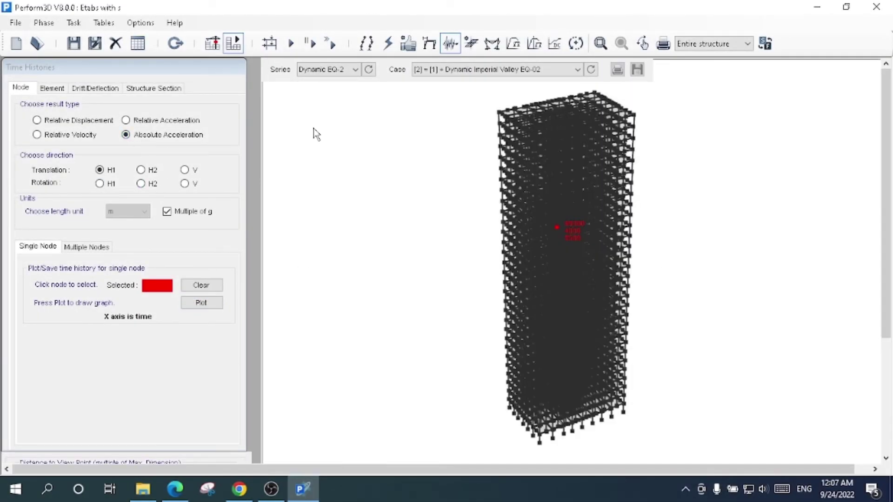
pyautogui.click(354, 69)
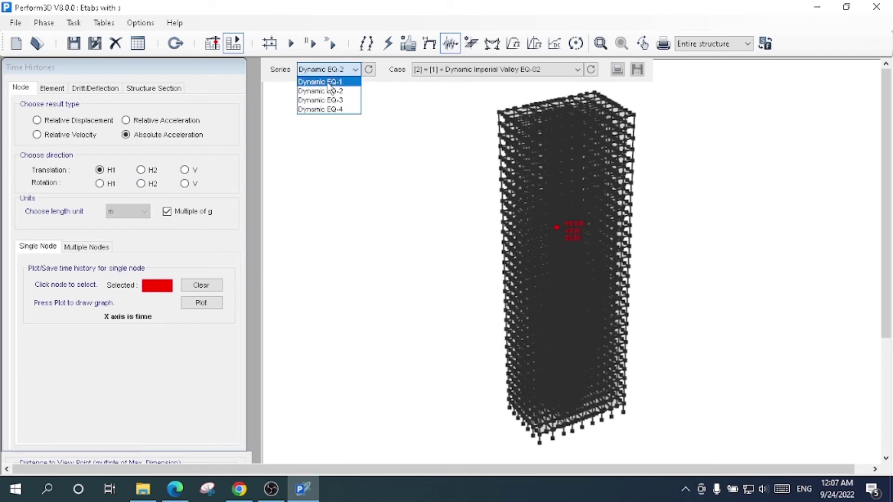
pyautogui.click(332, 83)
pyautogui.click(479, 71)
pyautogui.click(471, 90)
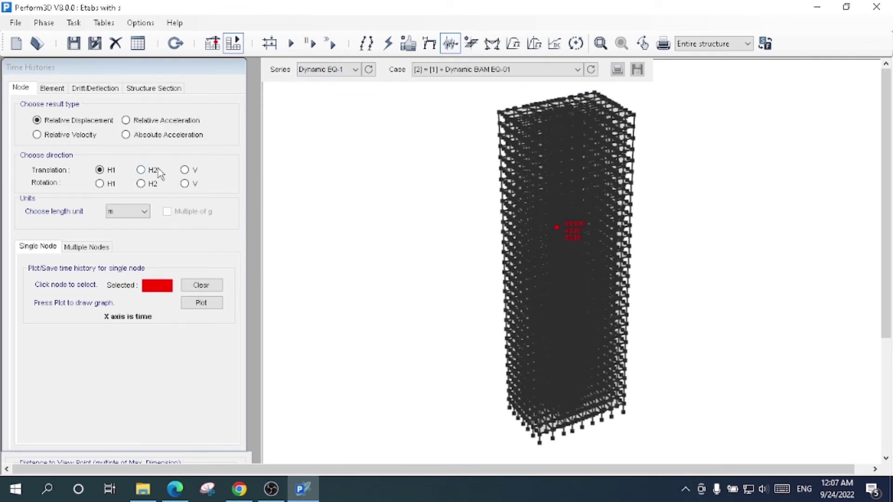
# Select a node higher up the tower and plot its absolute acceleration time history for H2 translation
pyautogui.click(141, 170)
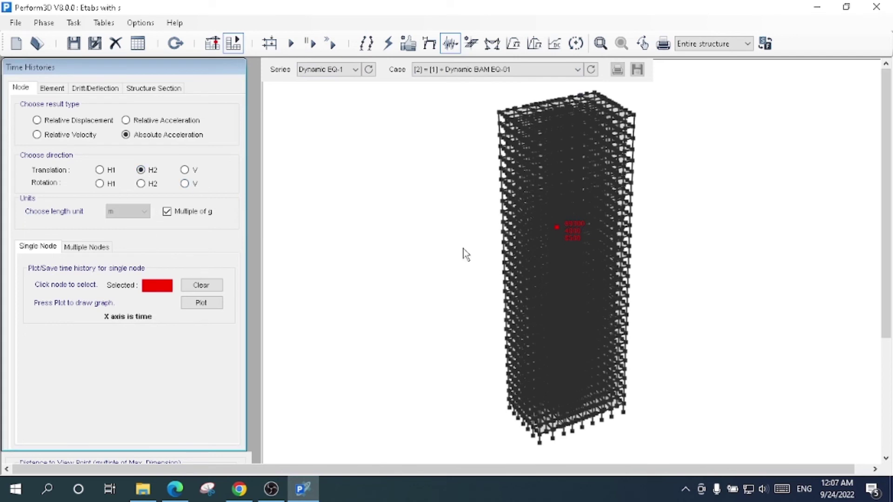
pyautogui.click(567, 249)
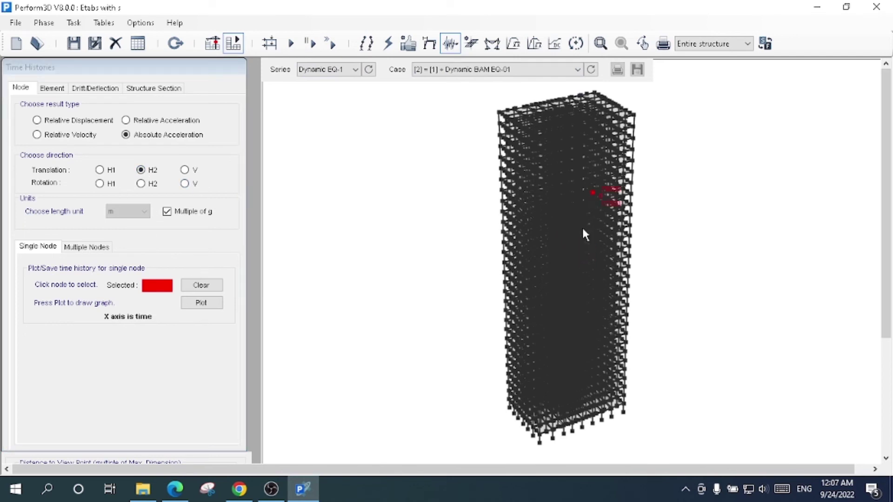
pyautogui.click(208, 301)
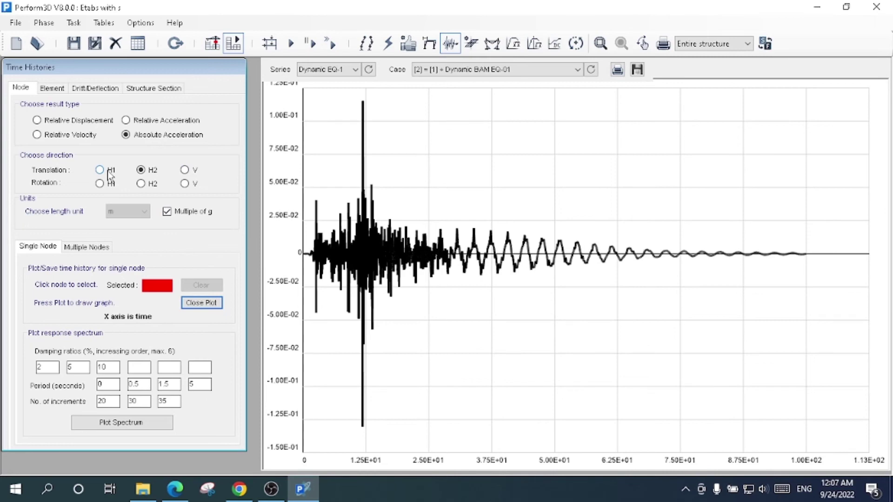
# Change the direction to H1 rotation and plot the same node's absolute acceleration time history
pyautogui.click(150, 187)
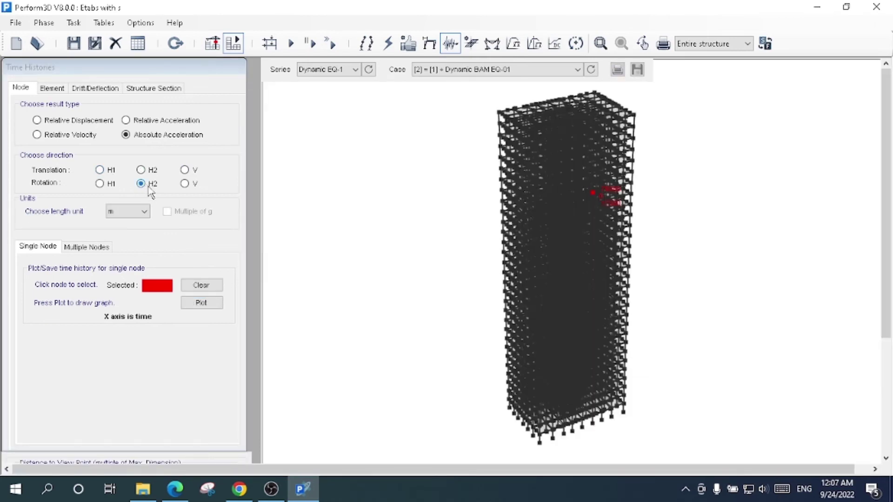
pyautogui.click(201, 302)
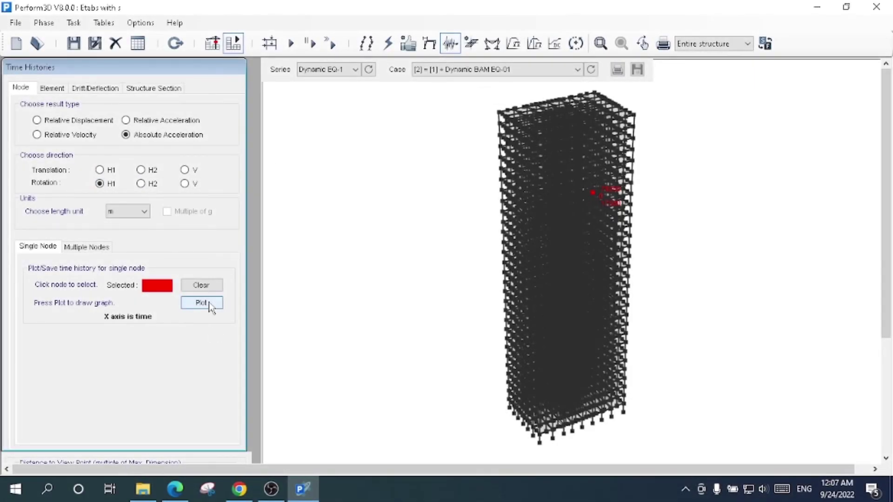
# Plot the selected node's H1 rotation acceleration, and select two nodes at different heights for multiple-node time histories
pyautogui.click(208, 304)
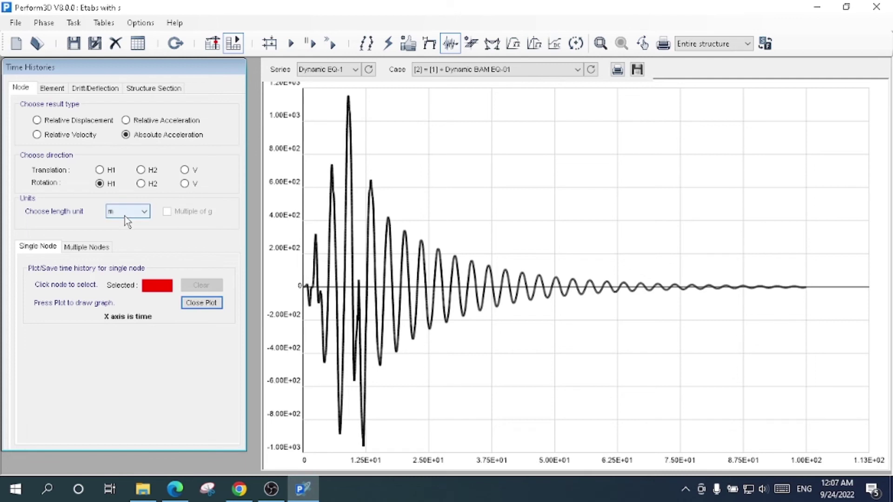
pyautogui.click(93, 247)
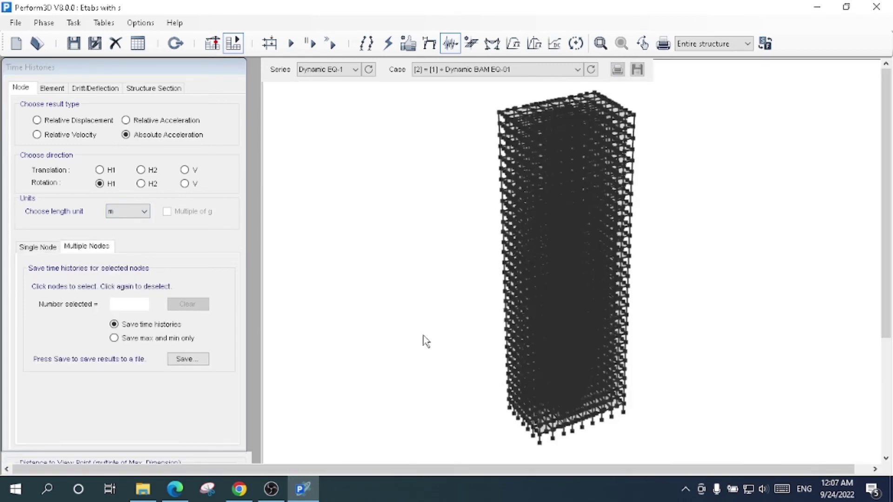
pyautogui.click(559, 191)
pyautogui.click(554, 295)
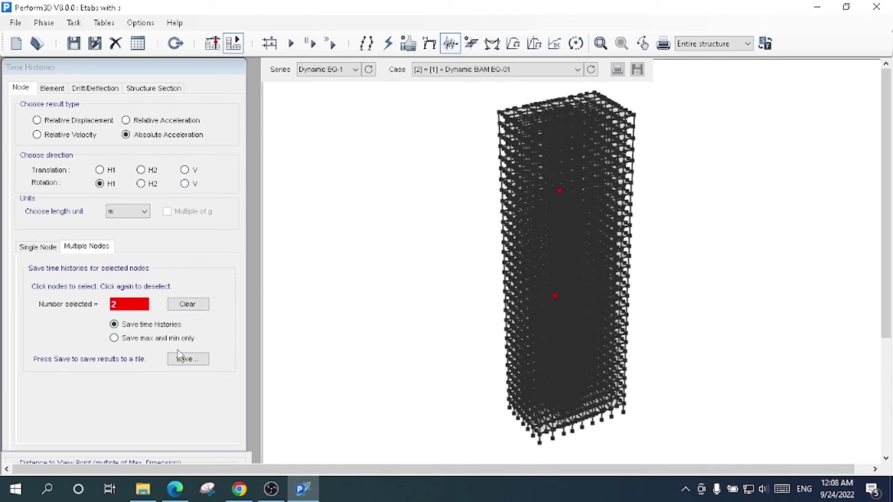
# Inspect the option to save max and min only for the selected nodes, and return to saving time histories
pyautogui.click(154, 342)
pyautogui.click(153, 339)
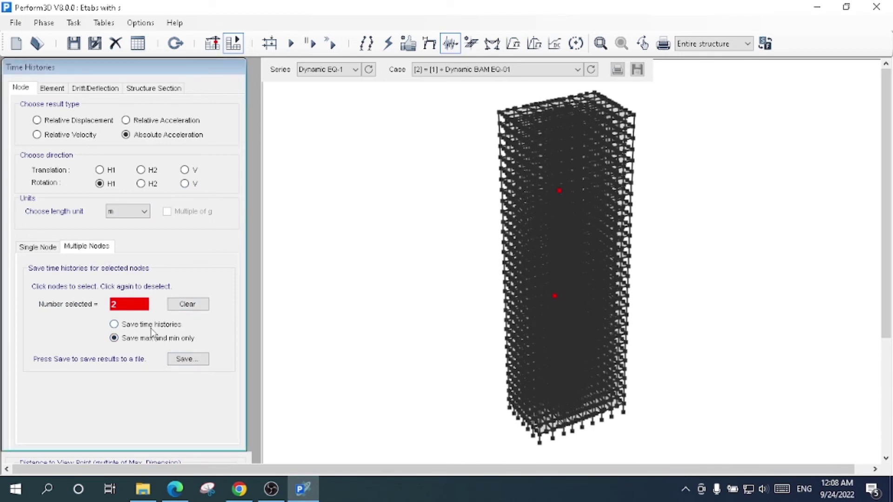
pyautogui.click(154, 328)
# Plot the relative velocity time history for H1 translation of a single node in the tower's upper part
pyautogui.click(99, 170)
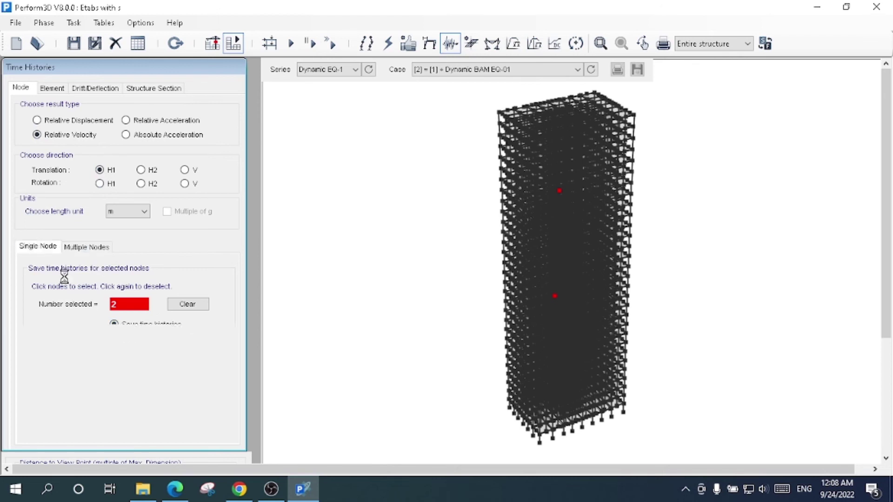
pyautogui.click(37, 247)
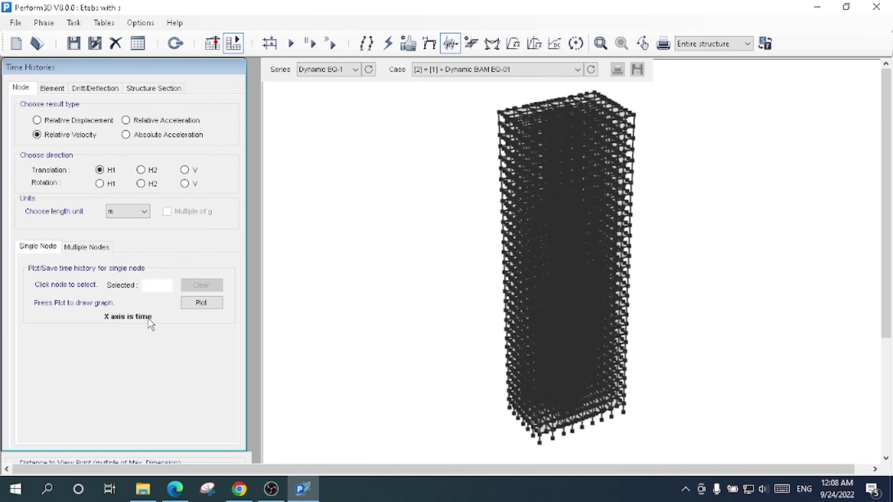
pyautogui.click(559, 192)
pyautogui.click(208, 303)
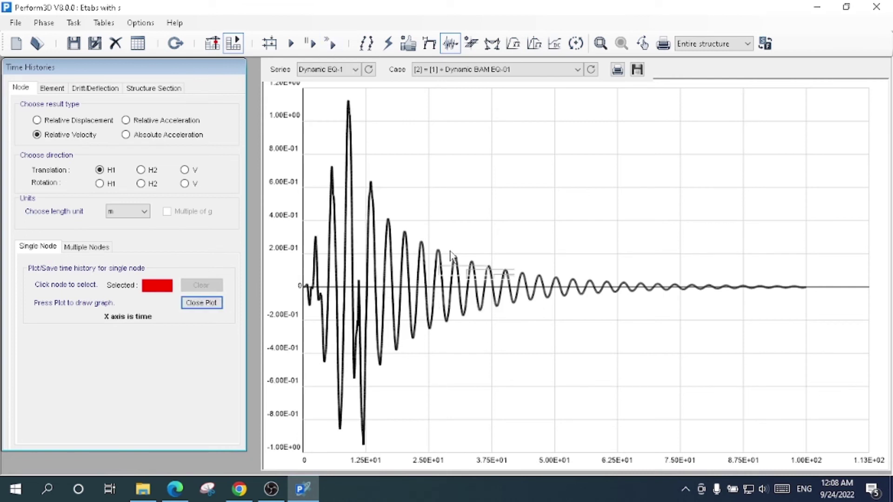
# Plot the same node's relative velocity for H2 translation and preview the plot for printing, closing both without printing
pyautogui.click(140, 169)
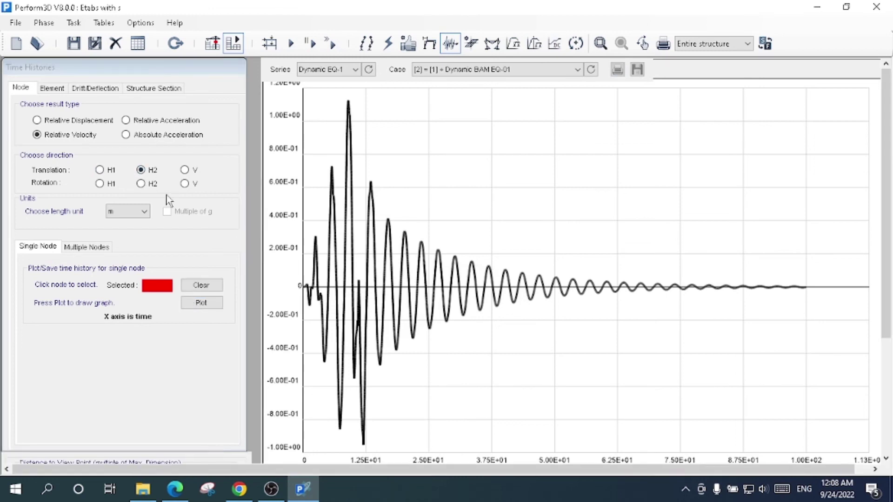
pyautogui.click(201, 303)
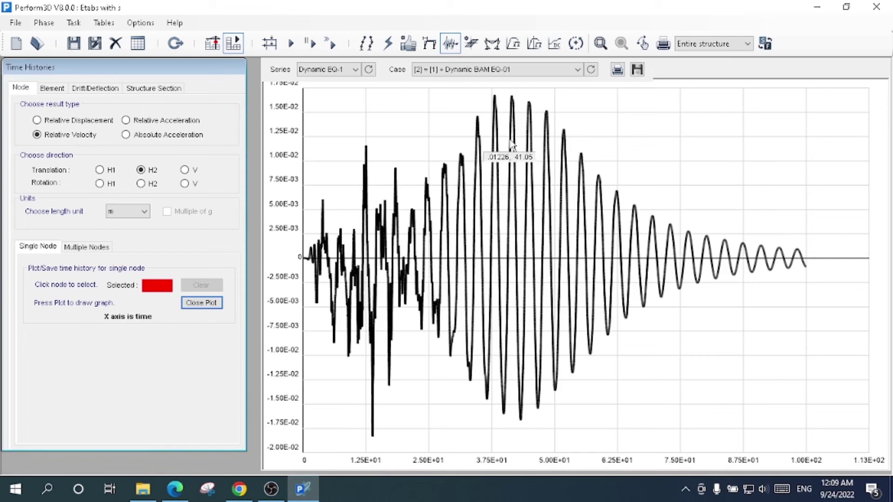
pyautogui.click(618, 71)
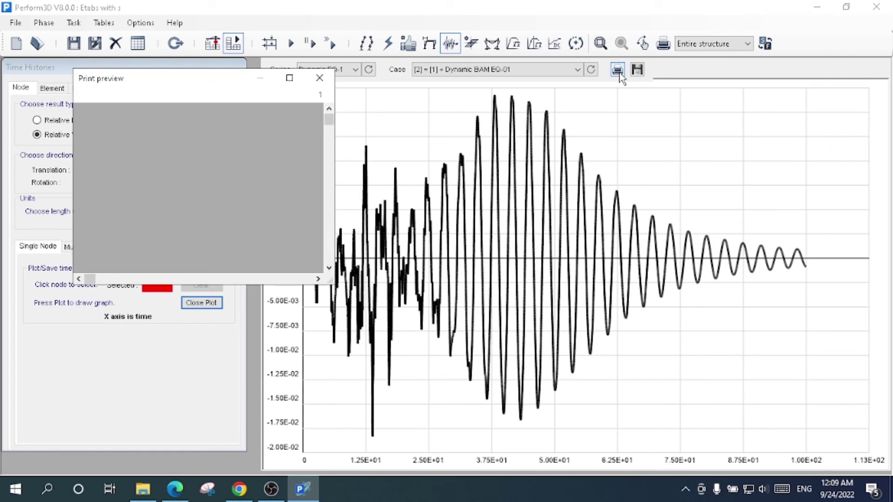
pyautogui.click(320, 80)
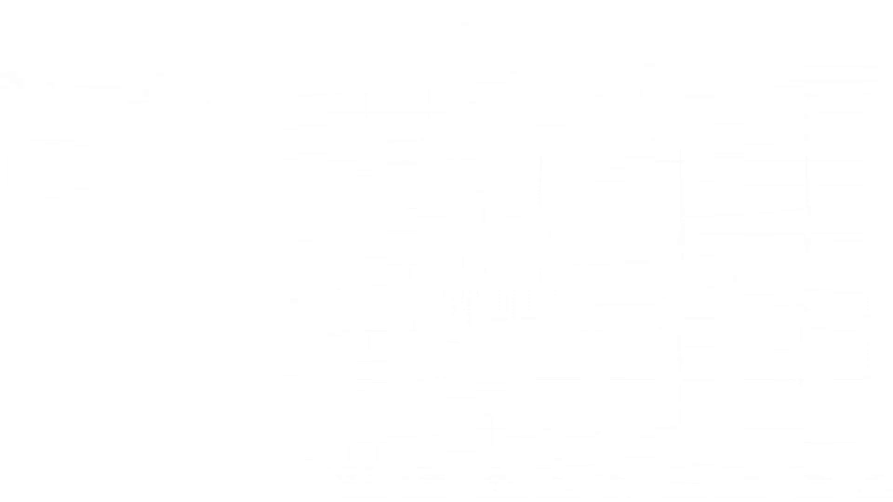
pyautogui.click(202, 303)
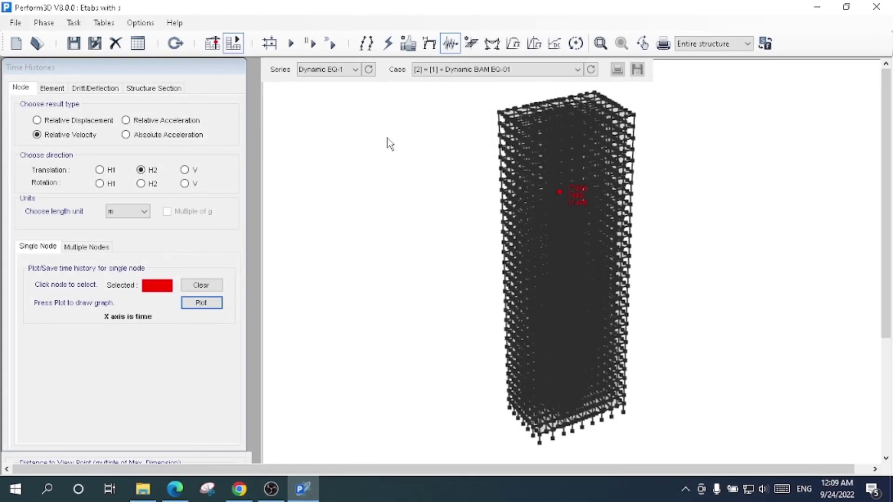
# Open the Hysteresis Loops results and select a column from the ElemConcCol group to inspect its component and force-deformation settings
pyautogui.click(470, 49)
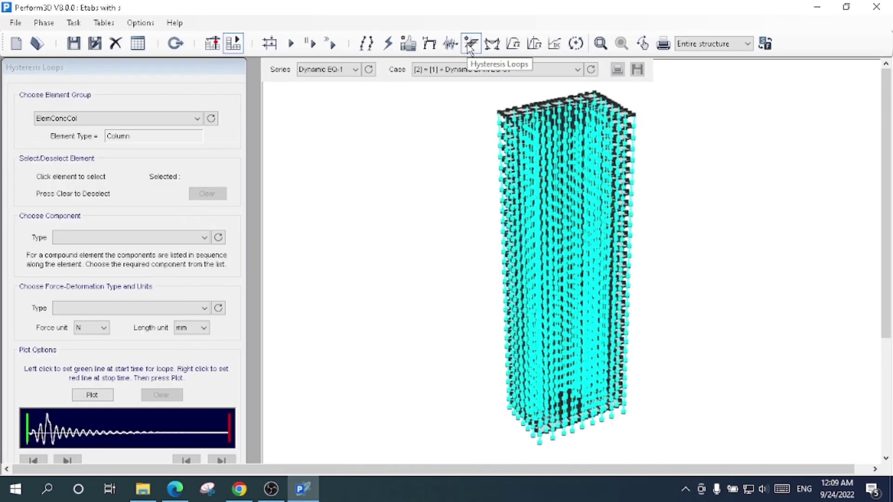
pyautogui.click(116, 120)
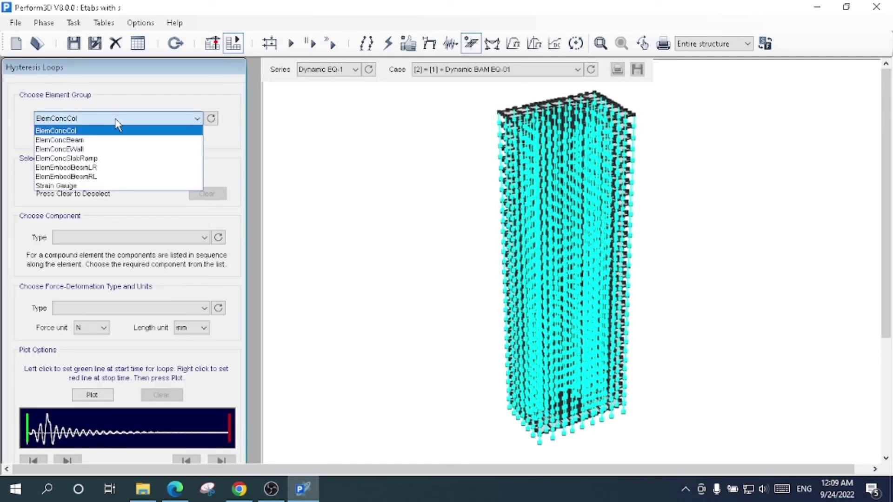
pyautogui.click(537, 207)
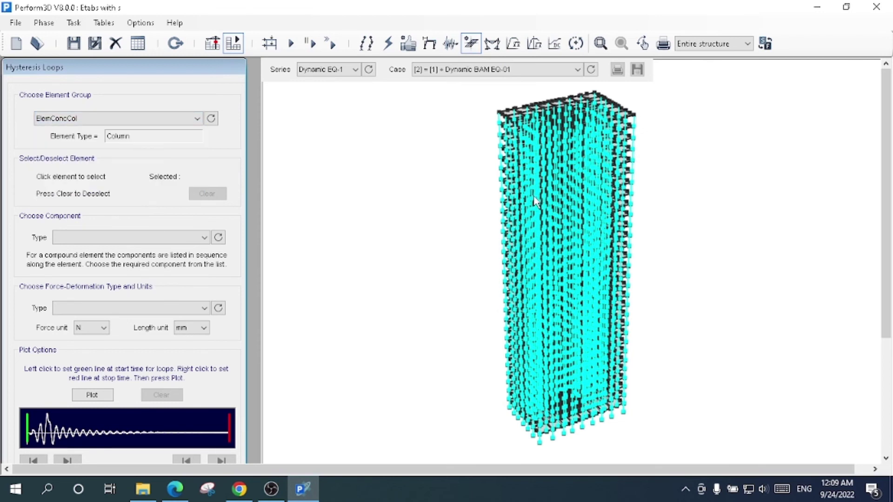
pyautogui.click(538, 210)
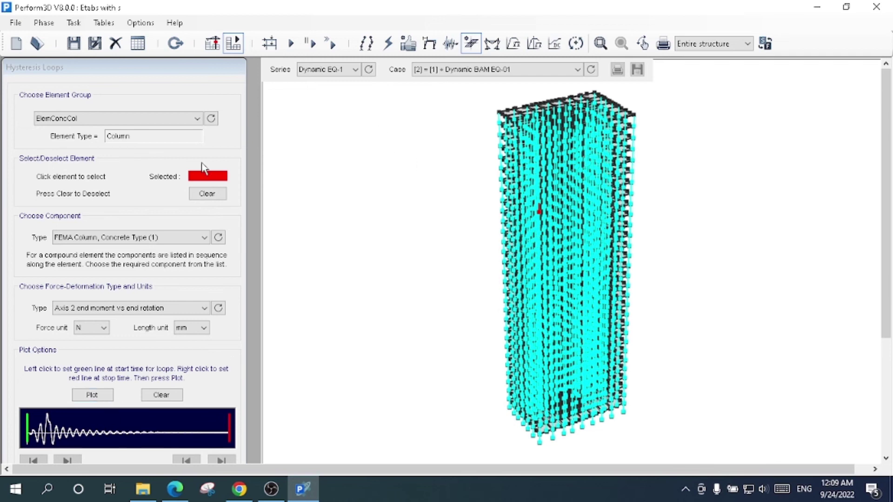
pyautogui.click(139, 129)
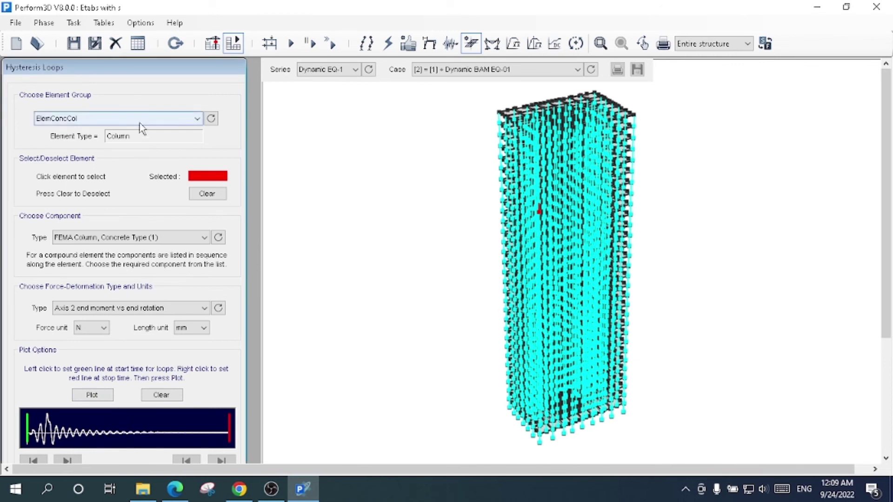
# Open the moment and shear diagrams, select a single column, and choose the ElemConcCol element group again
pyautogui.click(493, 51)
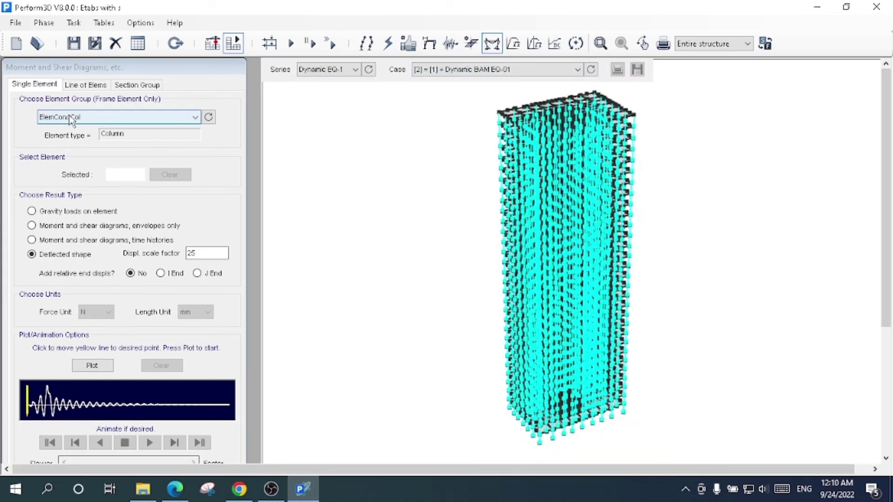
pyautogui.click(545, 209)
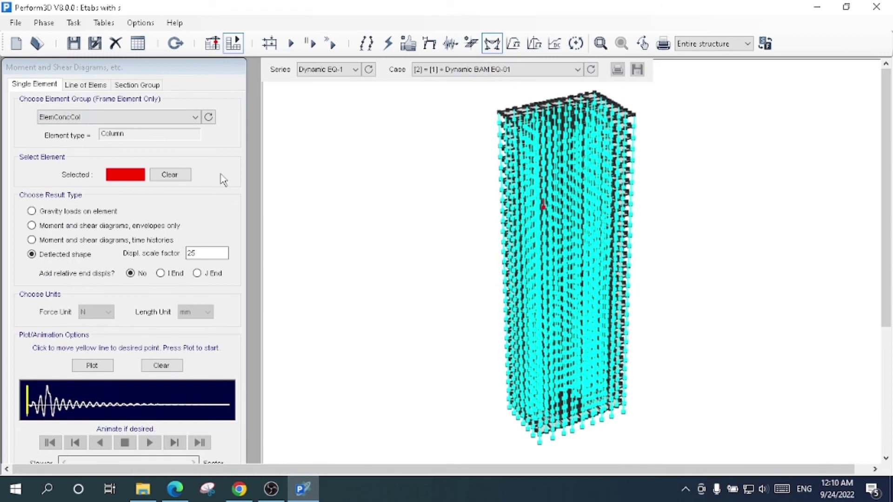
pyautogui.click(135, 117)
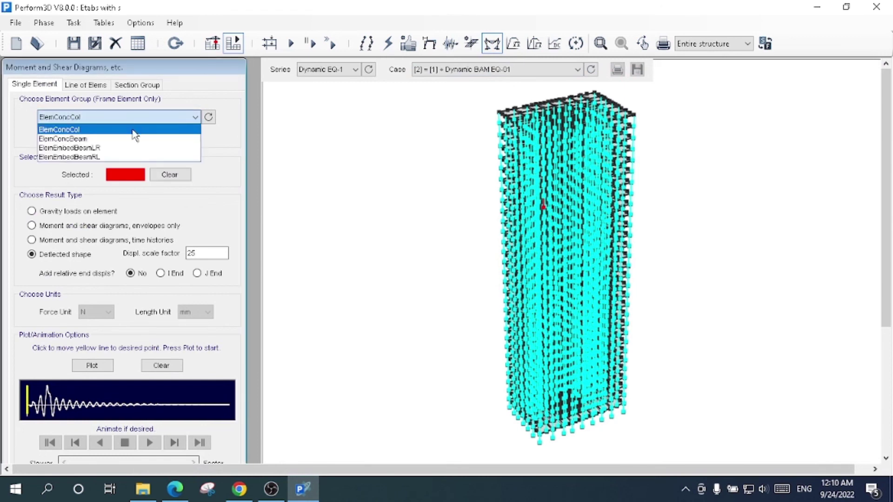
pyautogui.click(134, 133)
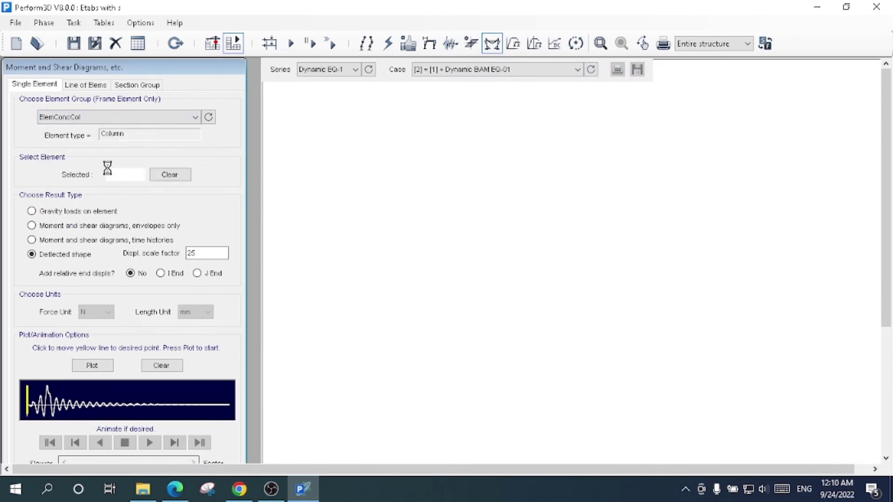
# Look through the single-element envelope, time history and deflected shape result types, and switch to diagrams for a line of elements
pyautogui.click(68, 227)
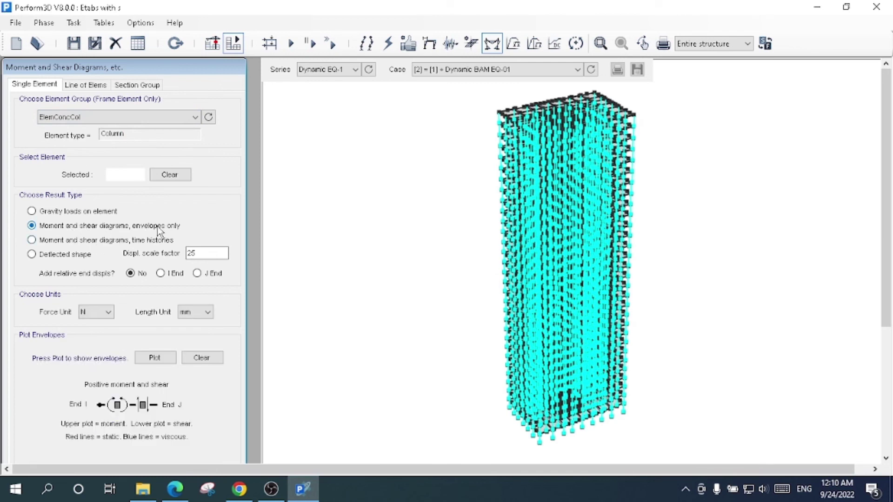
pyautogui.click(123, 241)
pyautogui.click(79, 257)
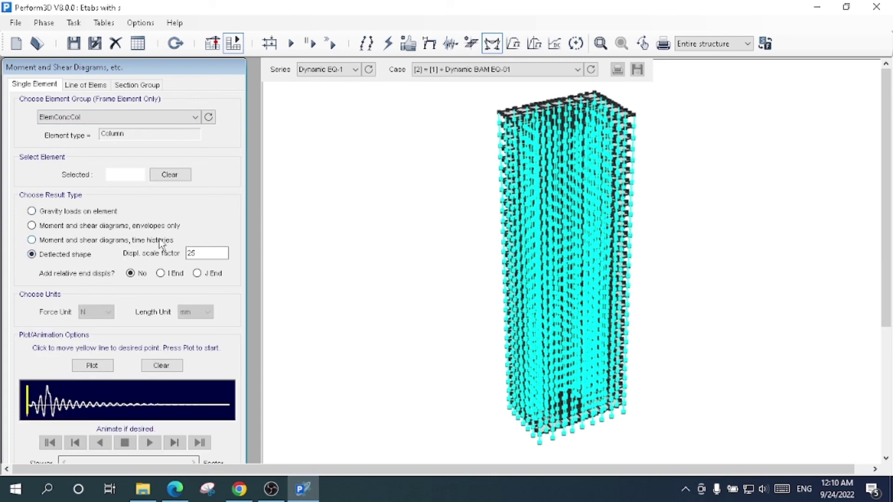
pyautogui.click(80, 85)
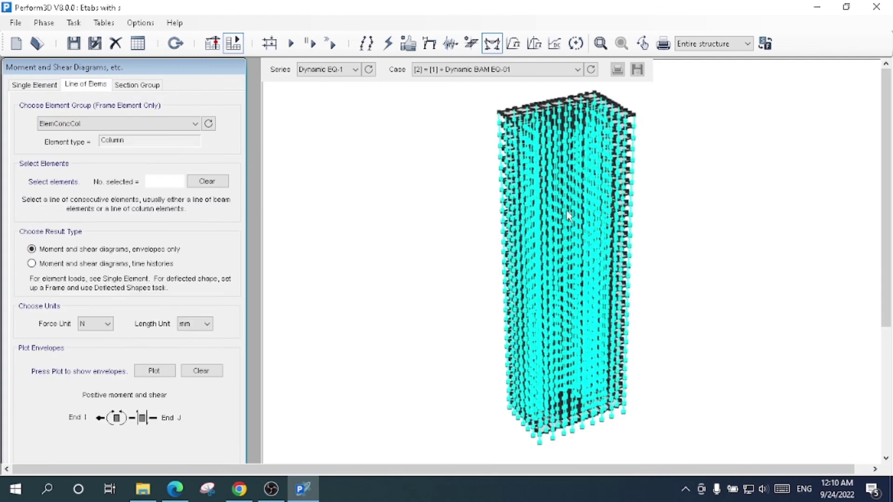
pyautogui.click(536, 193)
pyautogui.click(536, 238)
pyautogui.click(533, 270)
pyautogui.click(537, 325)
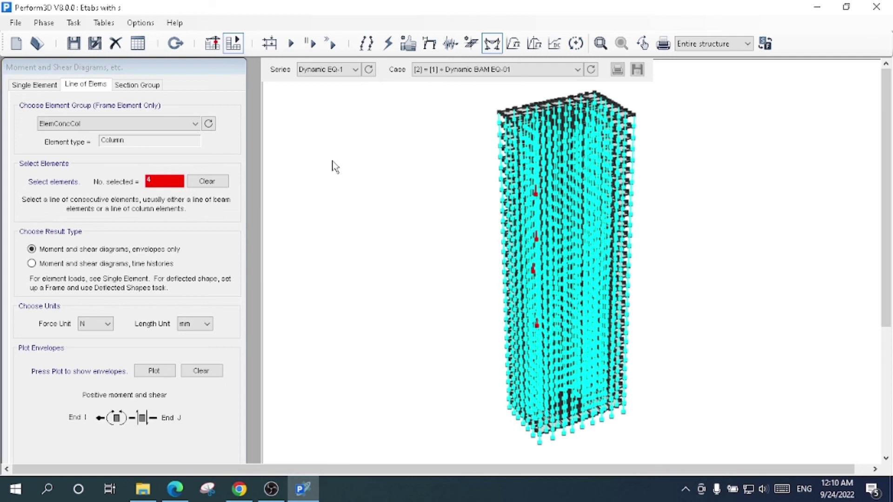
pyautogui.click(207, 181)
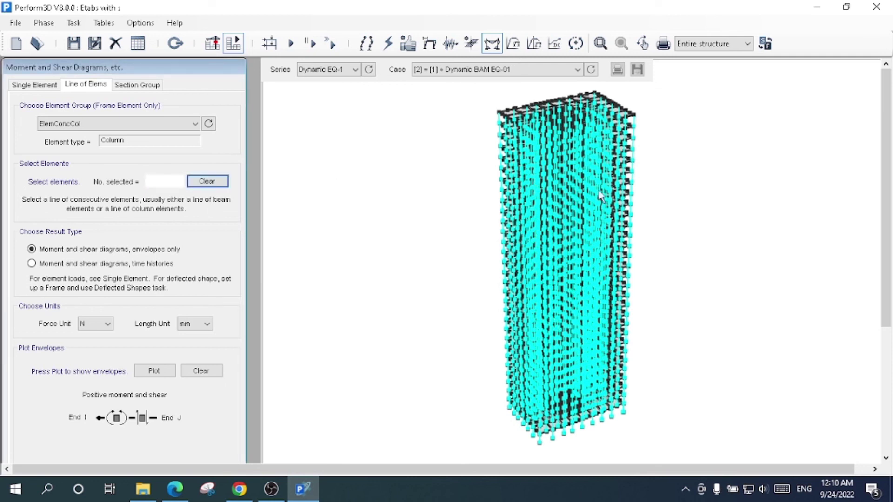
# Set the force unit to kN with length in mm, and try to plot moment and shear envelopes for four separated columns along the tower's outer edge
pyautogui.click(632, 173)
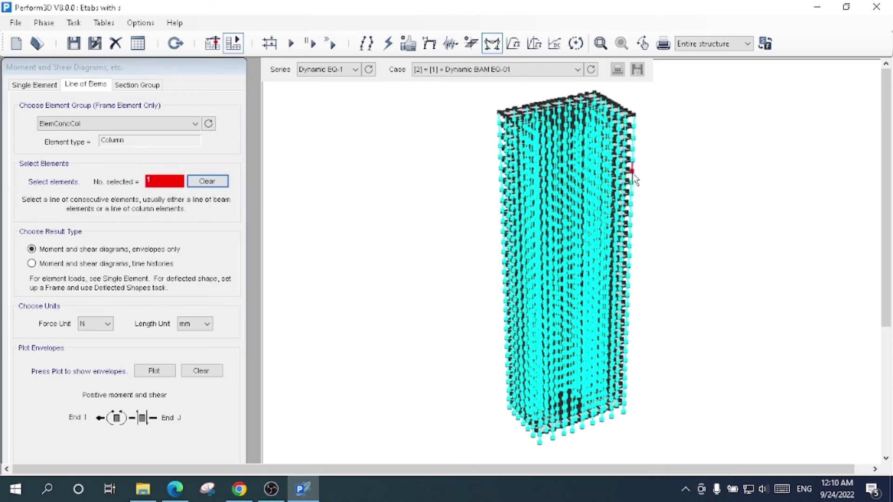
pyautogui.click(631, 213)
pyautogui.click(627, 302)
pyautogui.click(95, 324)
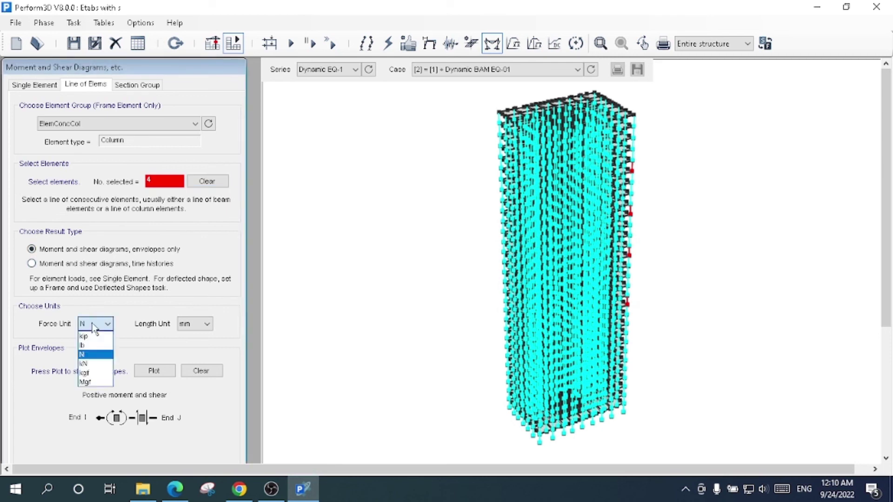
pyautogui.click(85, 363)
pyautogui.click(188, 324)
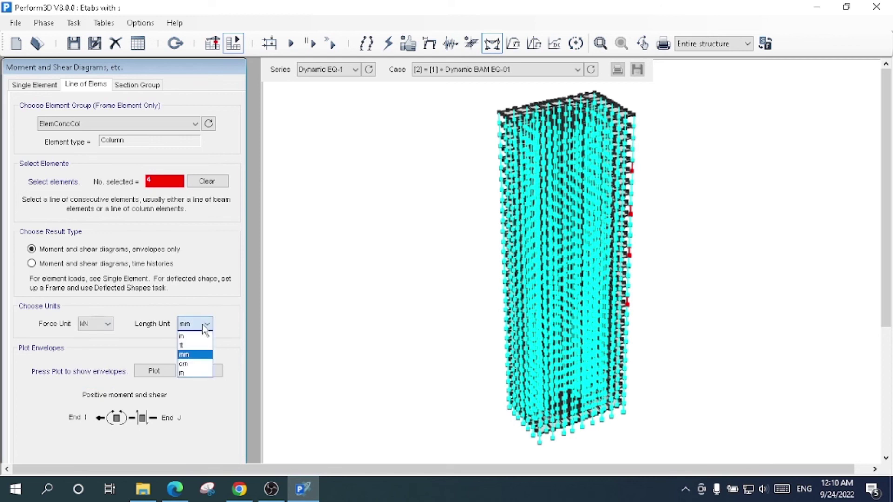
pyautogui.click(194, 356)
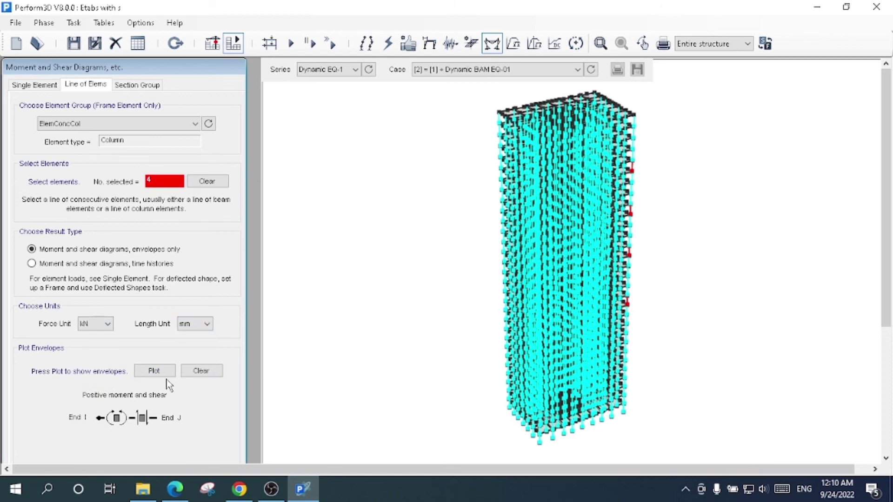
pyautogui.click(154, 374)
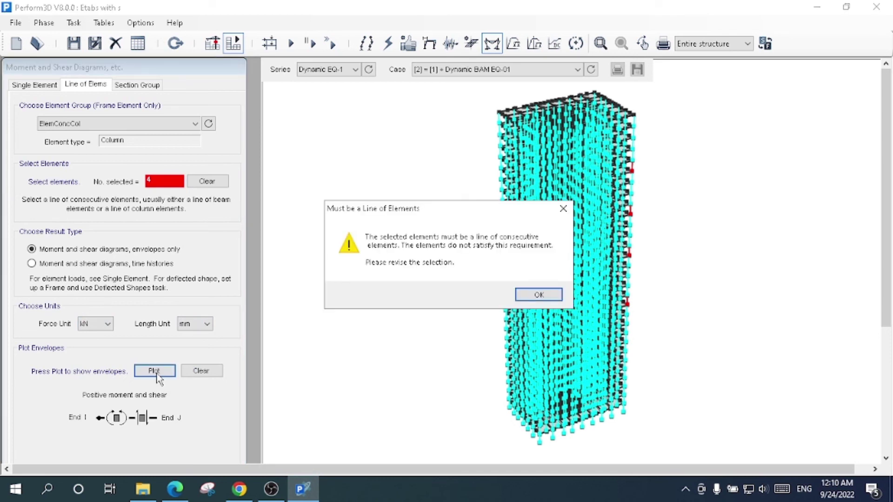
pyautogui.click(527, 298)
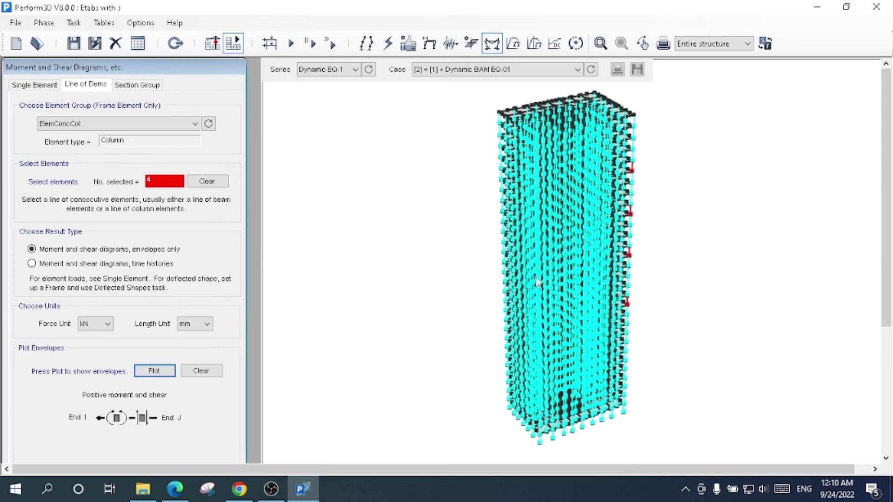
# Clear the selection and plot the moment and shear envelopes for three consecutive ElemConcCol columns on the tower's outer edge
pyautogui.click(202, 371)
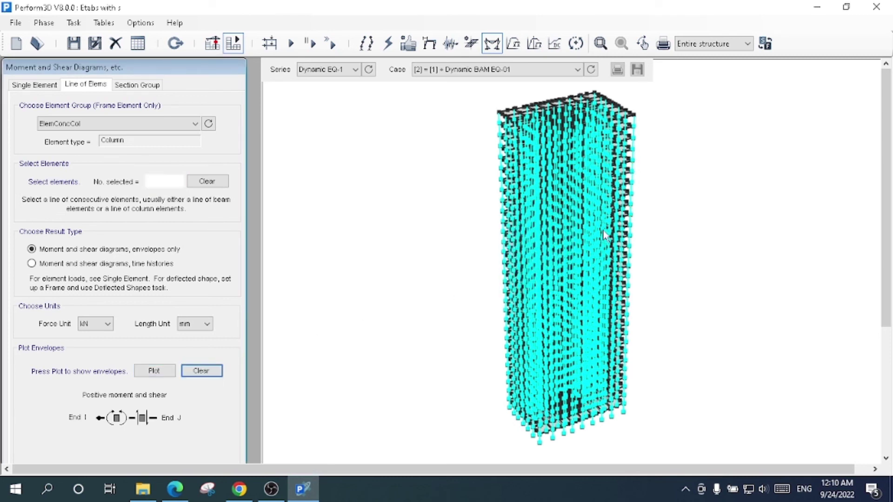
pyautogui.click(635, 181)
pyautogui.click(633, 191)
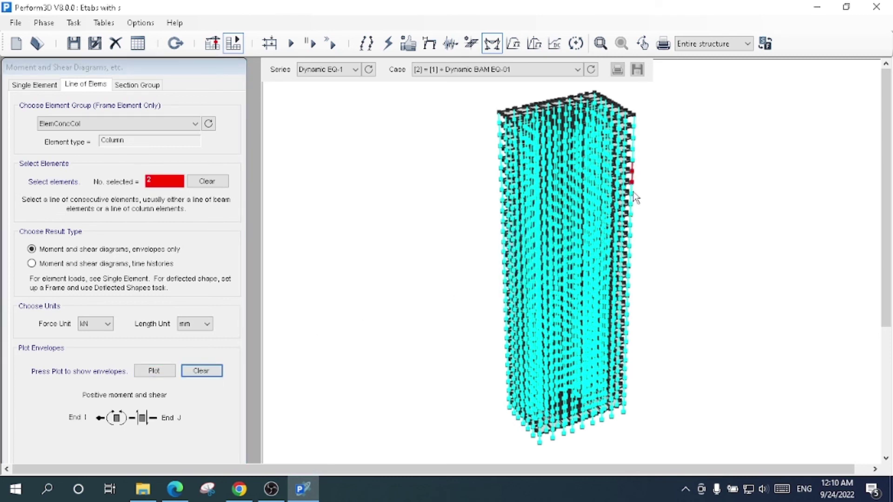
pyautogui.click(160, 375)
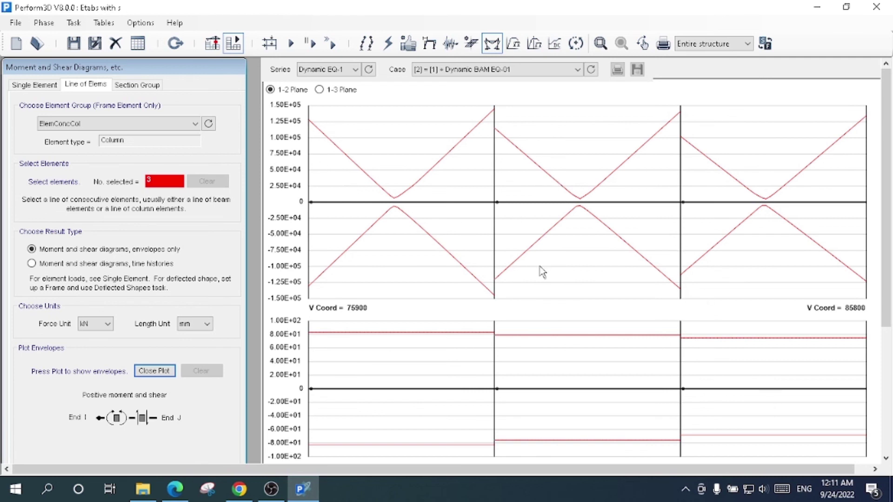
# Compare the three columns' moment and shear envelopes in the 1-3 and 1-2 planes, and switch to the ElemConcBeam element group
pyautogui.click(320, 90)
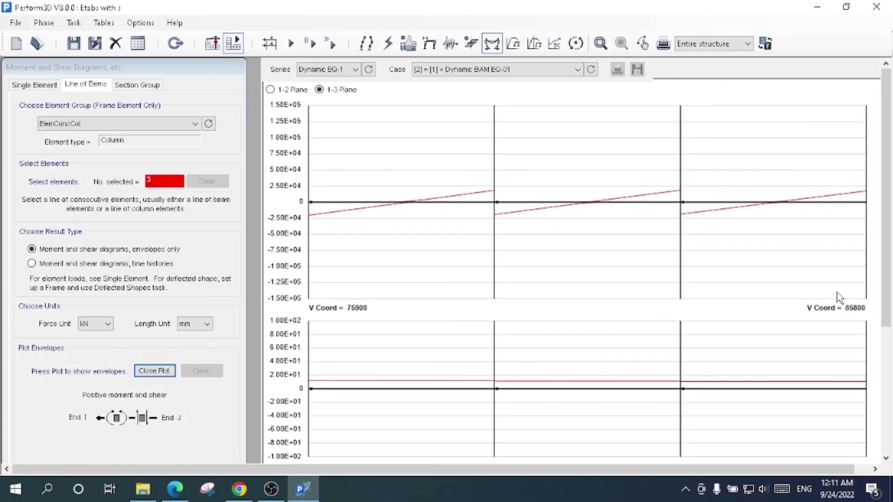
pyautogui.click(285, 90)
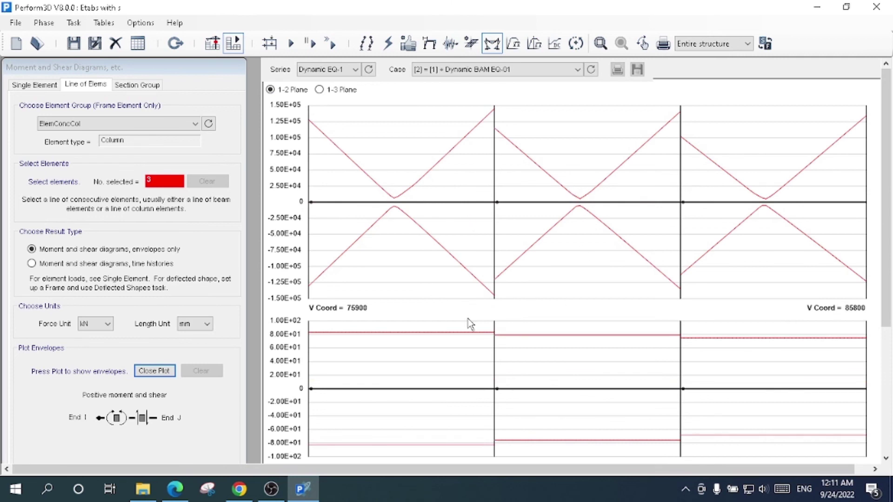
pyautogui.click(118, 125)
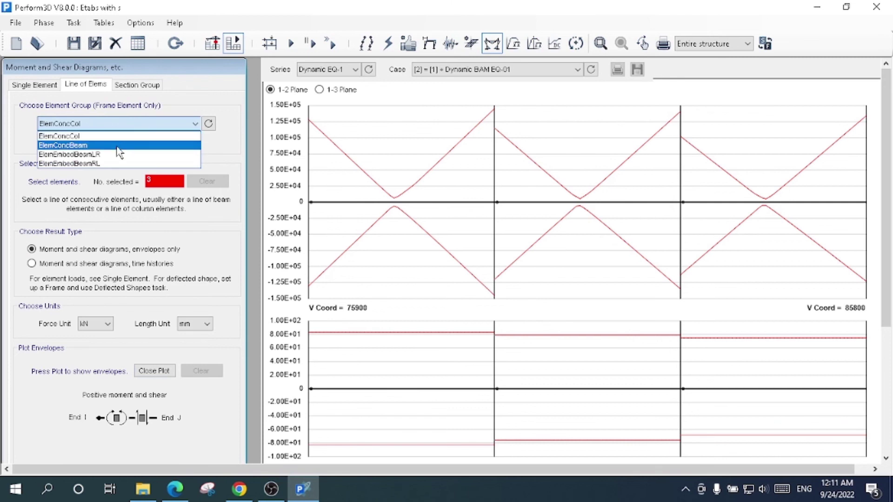
pyautogui.click(117, 147)
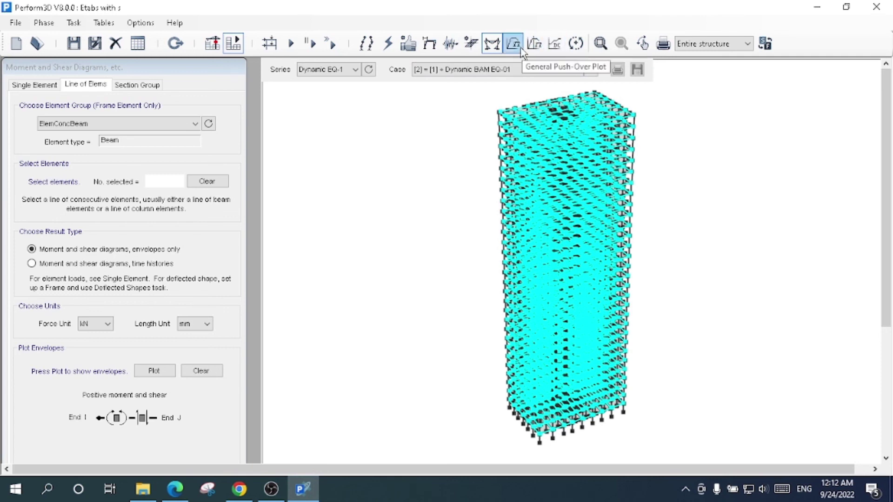
# Open the target displacement push-over plot and look through its Step 2 and Step 3 settings
pyautogui.click(534, 44)
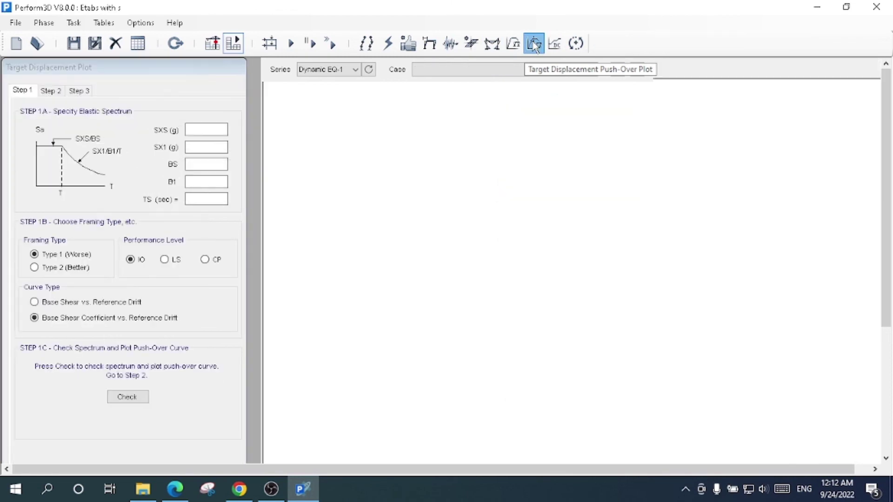
pyautogui.click(59, 91)
pyautogui.click(80, 91)
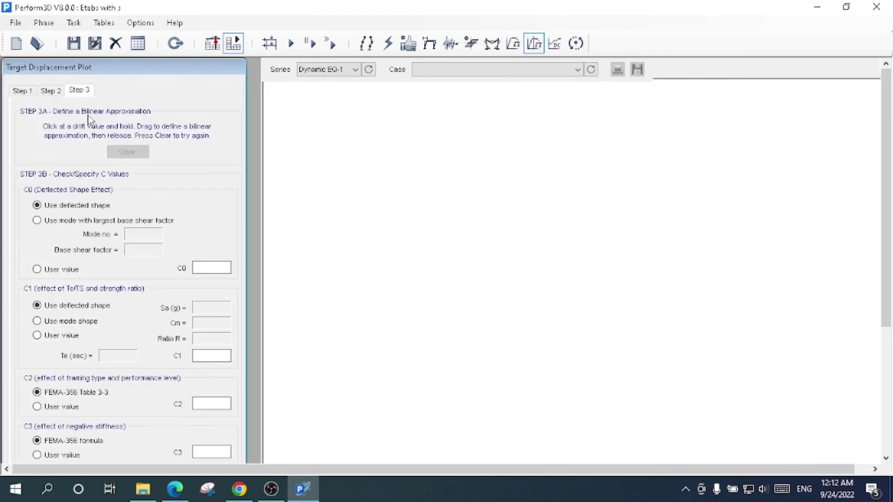
pyautogui.click(50, 91)
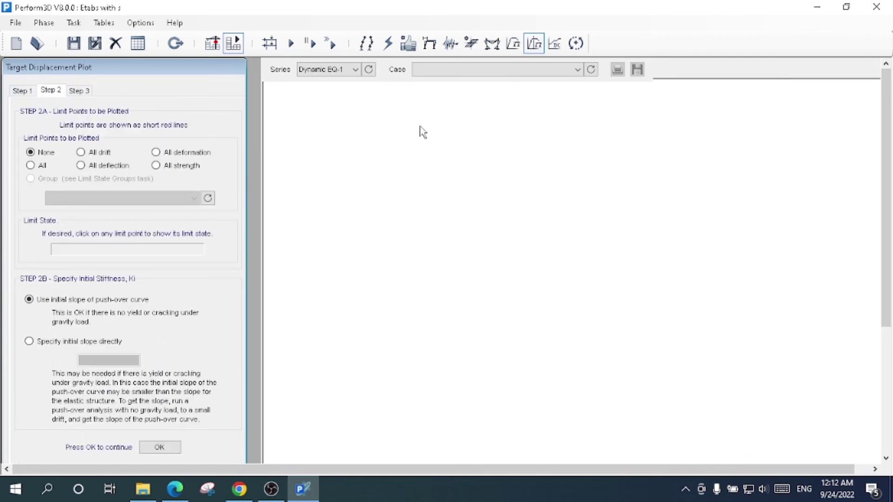
# Open the usage ratio graphs and plot them for all limit states and for all drift limit states under Dynamic BAM EQ-01
pyautogui.click(554, 44)
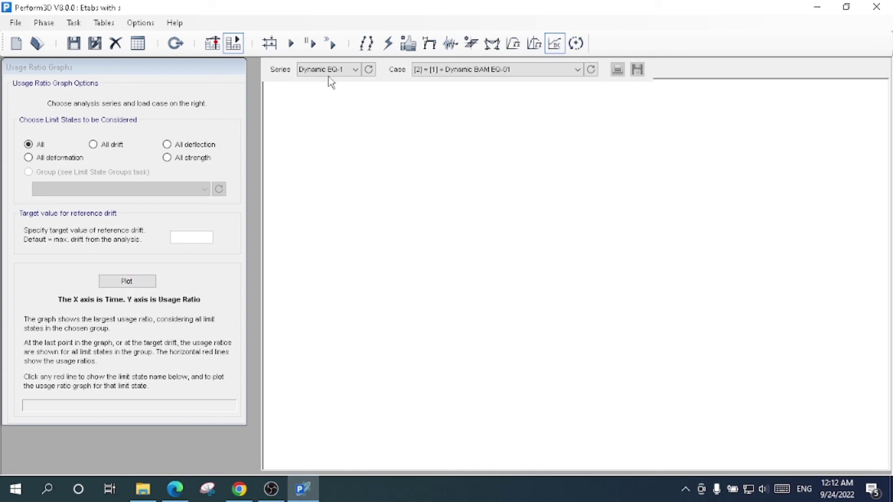
pyautogui.click(141, 283)
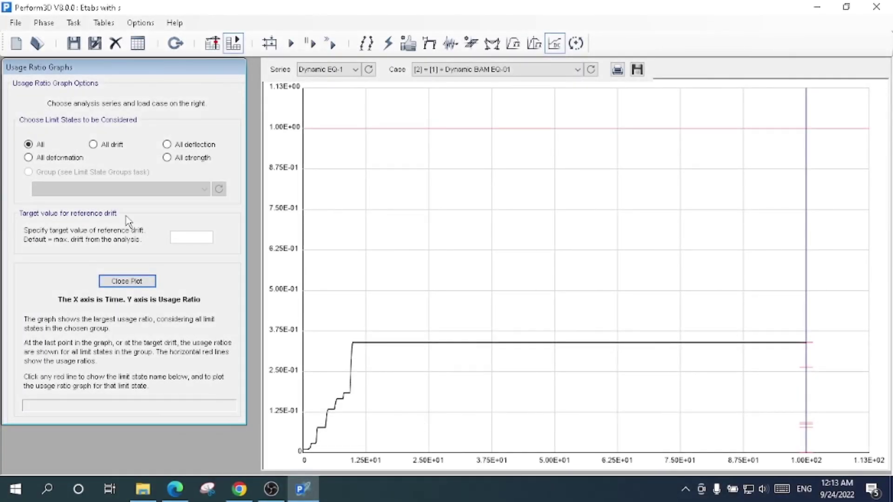
pyautogui.click(116, 144)
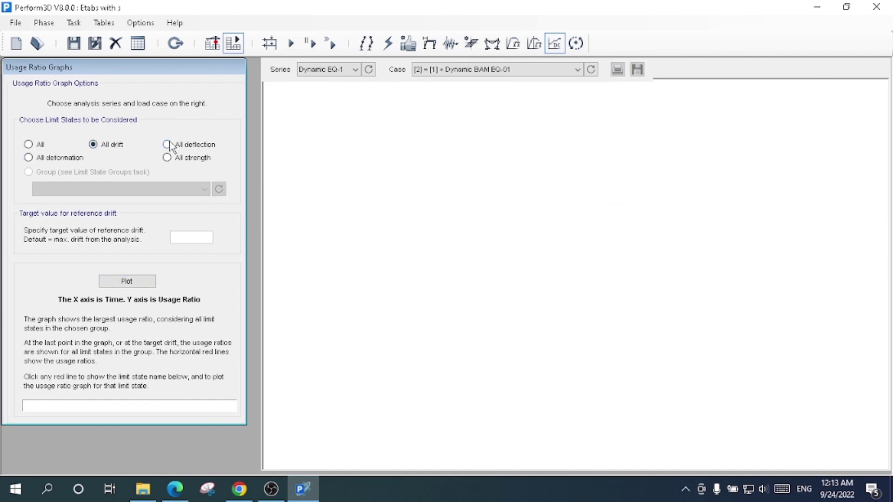
pyautogui.click(130, 281)
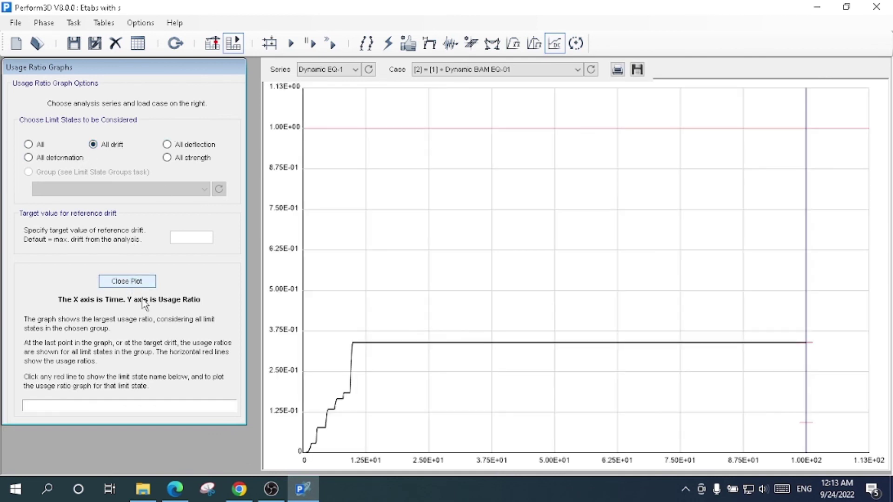
# Plot the usage ratio graph for all deflection limit states, identify its limit line, and plot the graph for all strength limit states
pyautogui.click(185, 145)
pyautogui.click(127, 281)
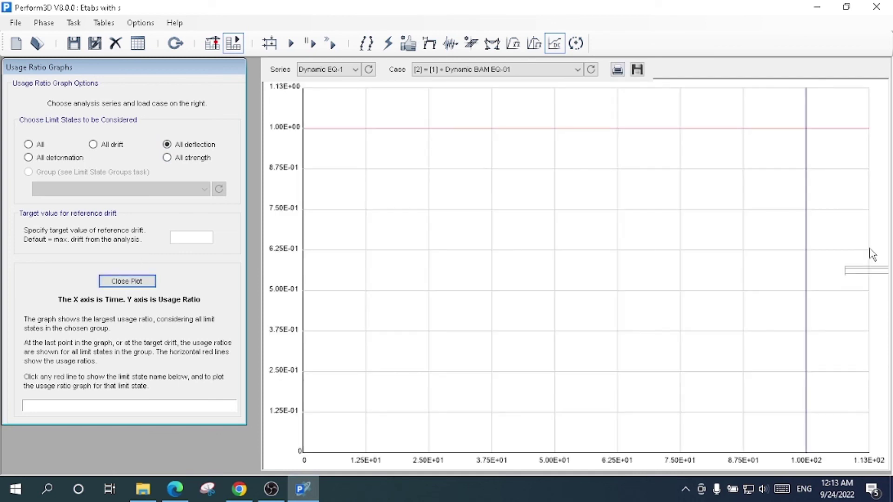
pyautogui.click(765, 130)
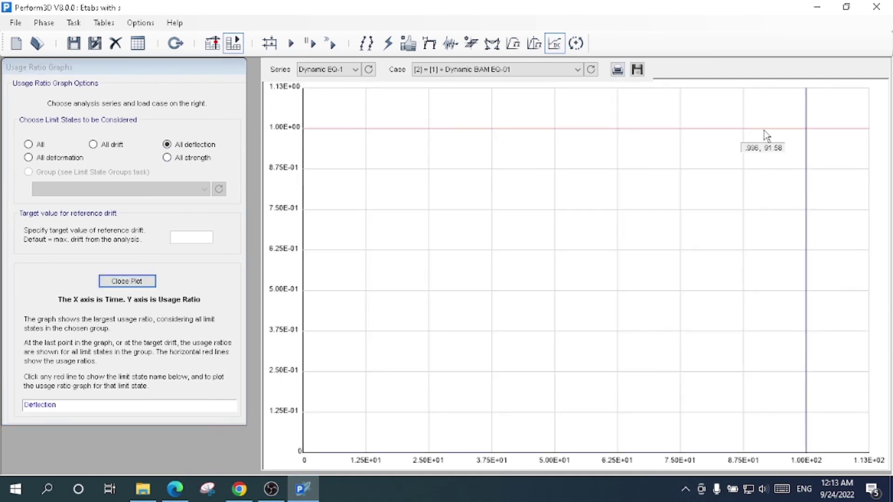
pyautogui.click(179, 159)
pyautogui.click(110, 283)
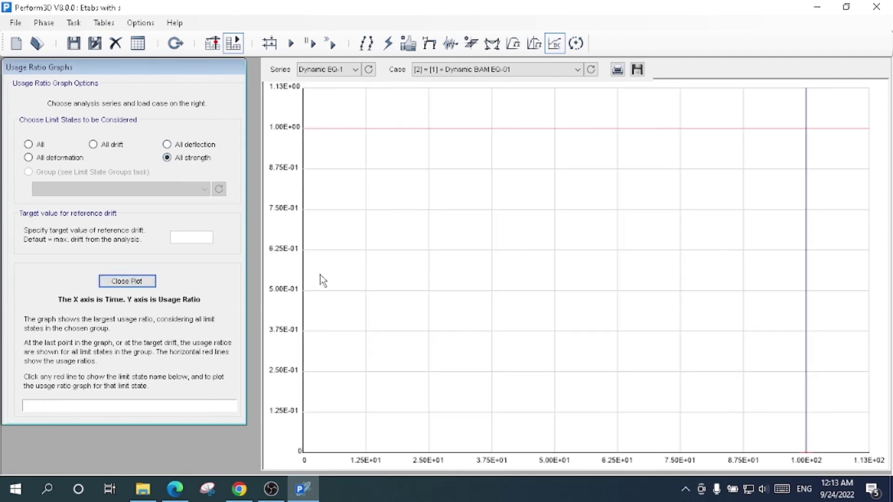
# Plot the usage ratio graph for all deformation limit states and show the individual GC_SW_TEN and Beams limit state curves
pyautogui.click(56, 160)
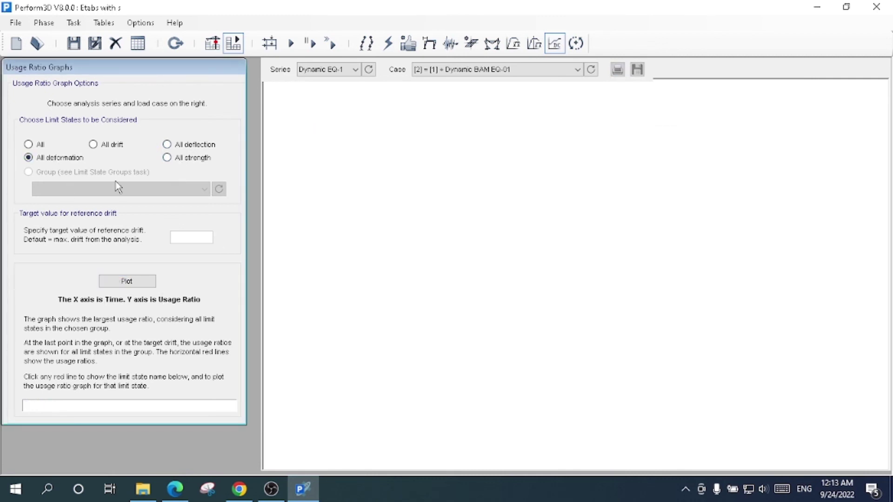
pyautogui.click(125, 281)
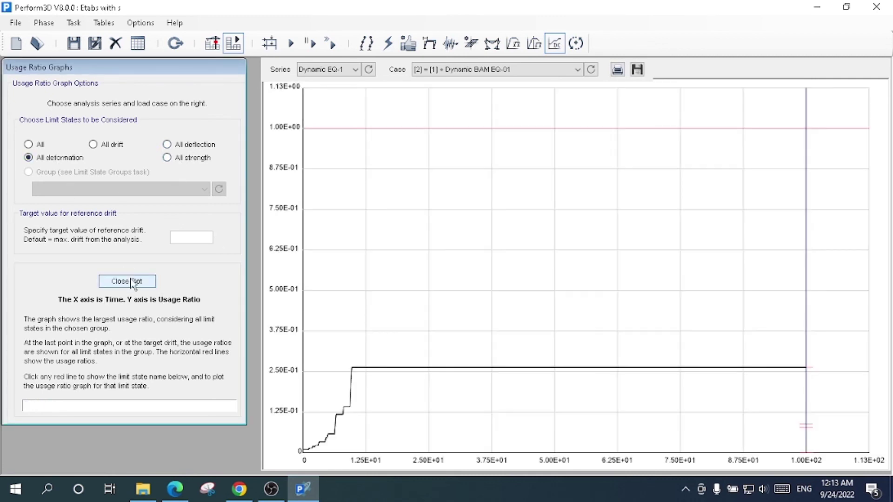
pyautogui.click(804, 425)
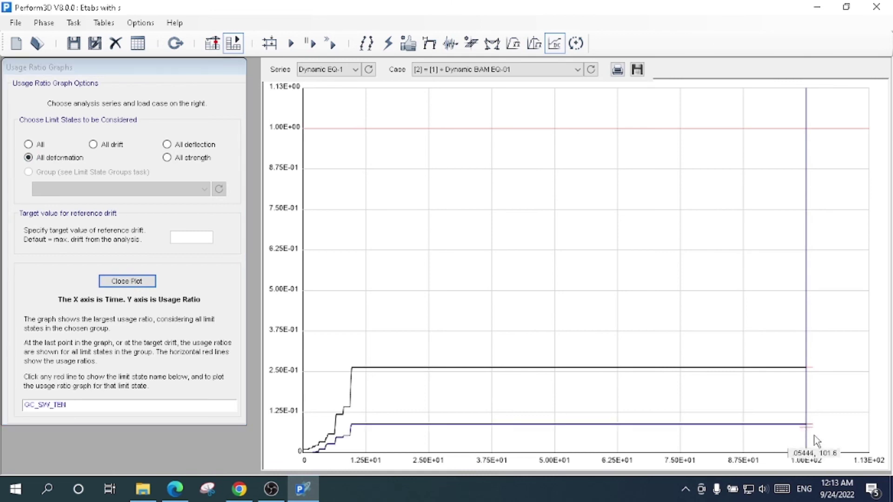
pyautogui.click(809, 432)
pyautogui.click(810, 428)
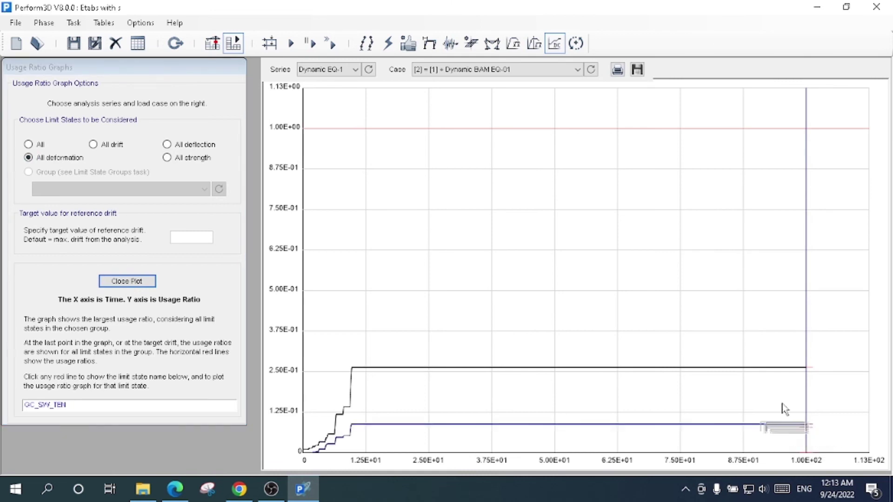
pyautogui.click(799, 135)
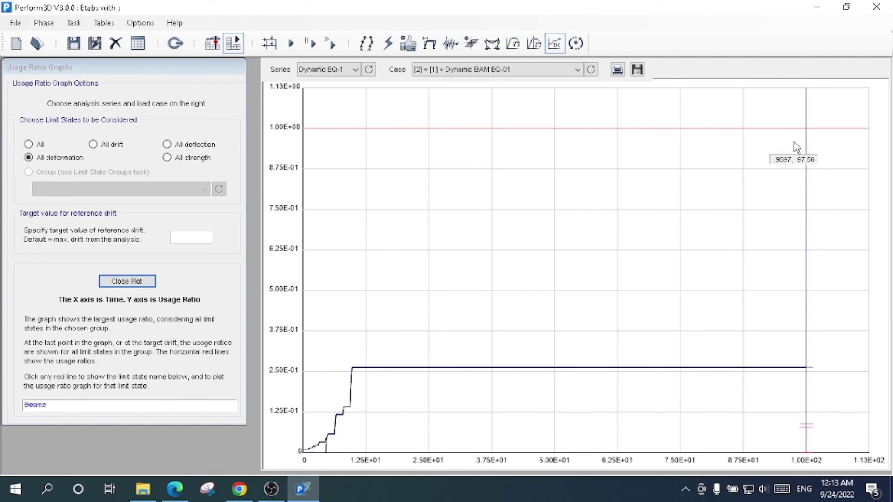